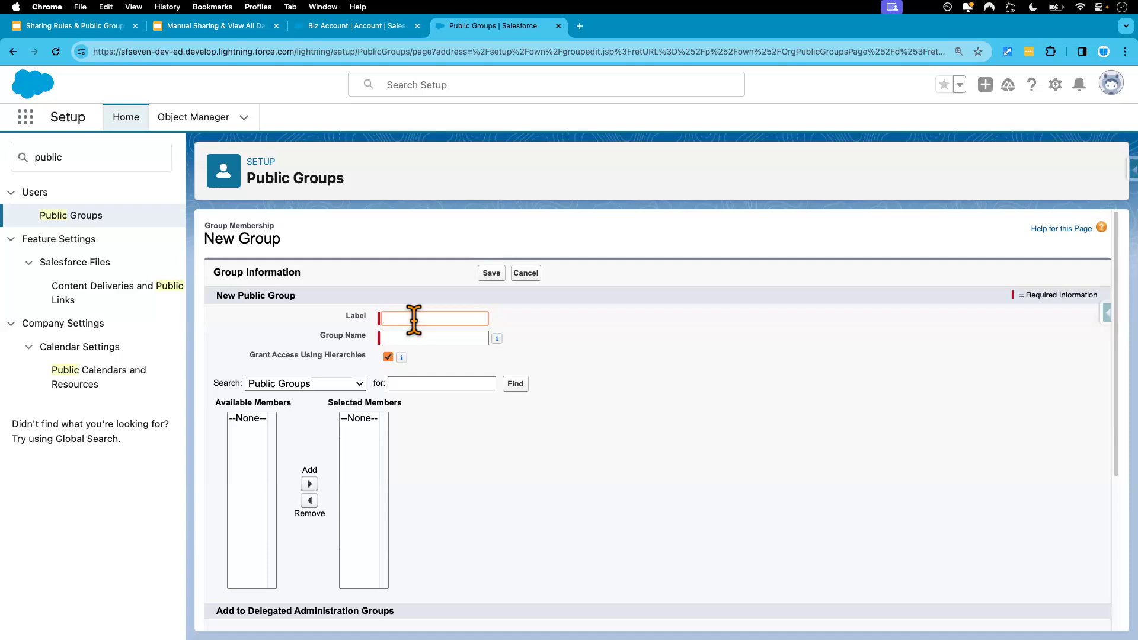
Review the Create Public Groups slide in the presentation and return to the new group form in Salesforce
type("P")
key("BackSpace")
left_click(233, 26)
left_click(108, 30)
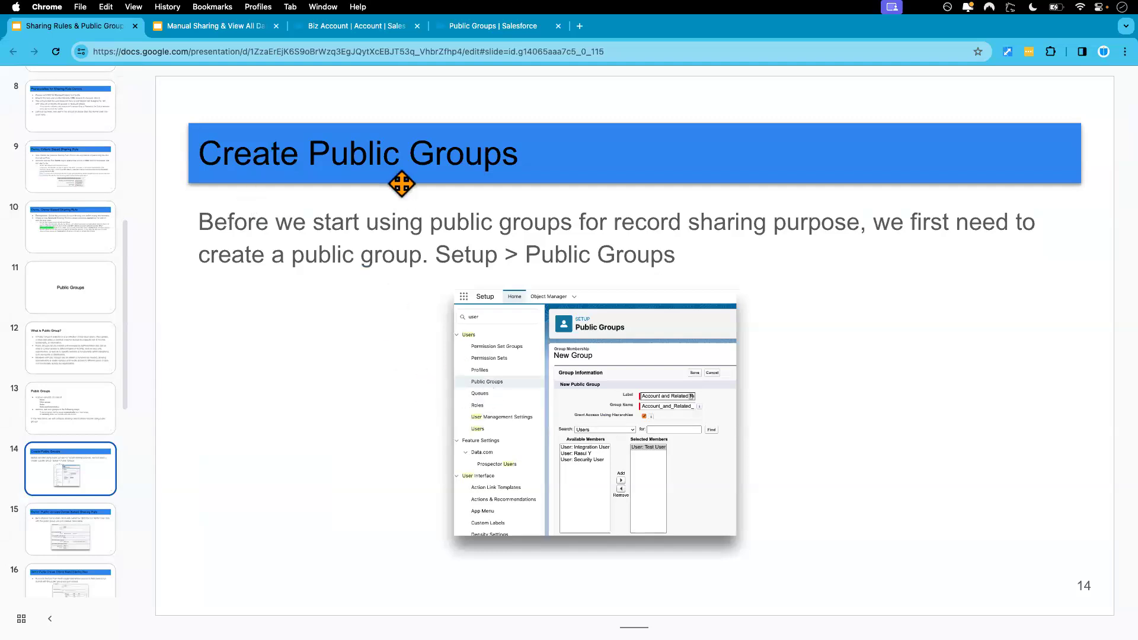
left_click(461, 29)
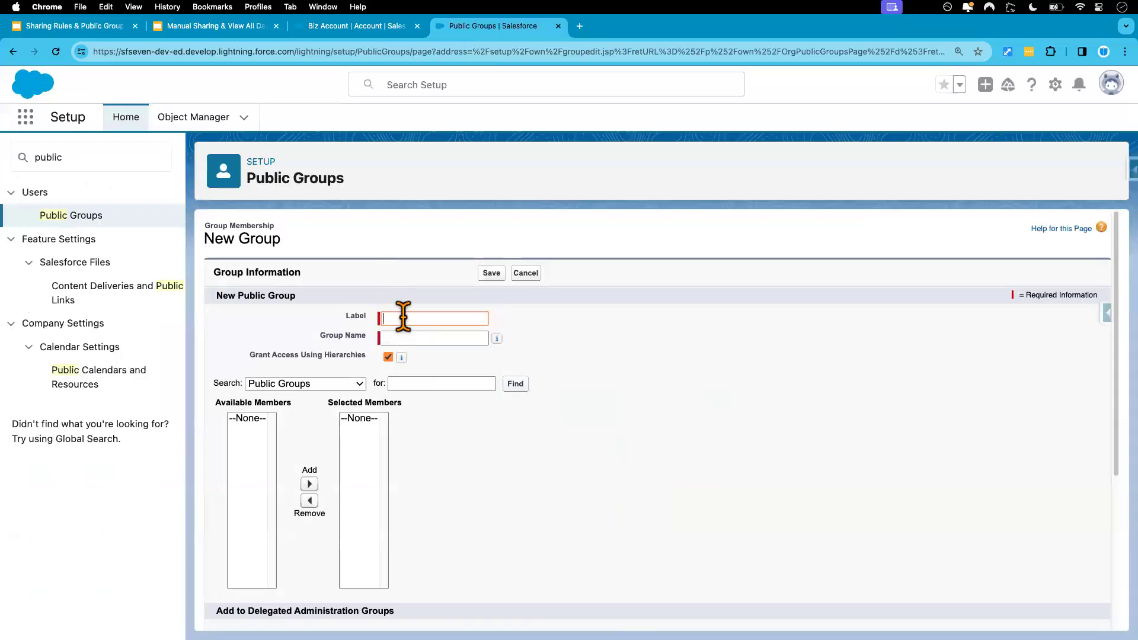
Label the new public group "Account Public Group" and let its group name fill in from the label
type("Account Public Groups")
key("BackSpace")
left_click(596, 326)
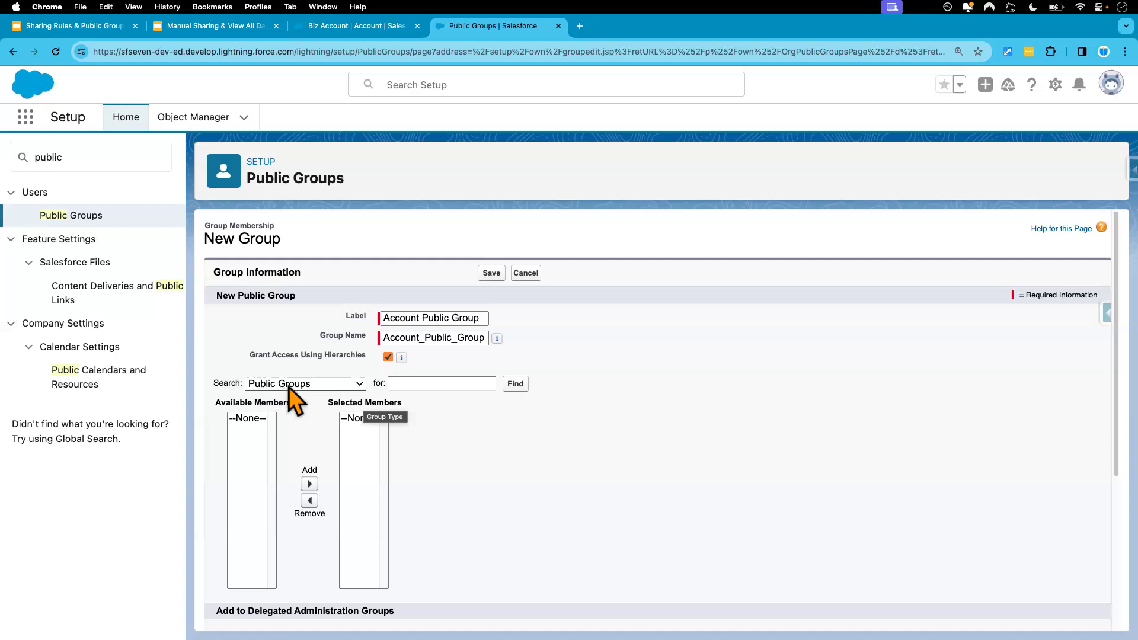
Examine the member types available for the group, including the Roles list and the Roles and Subordinates list
left_click(350, 387)
left_click(363, 380)
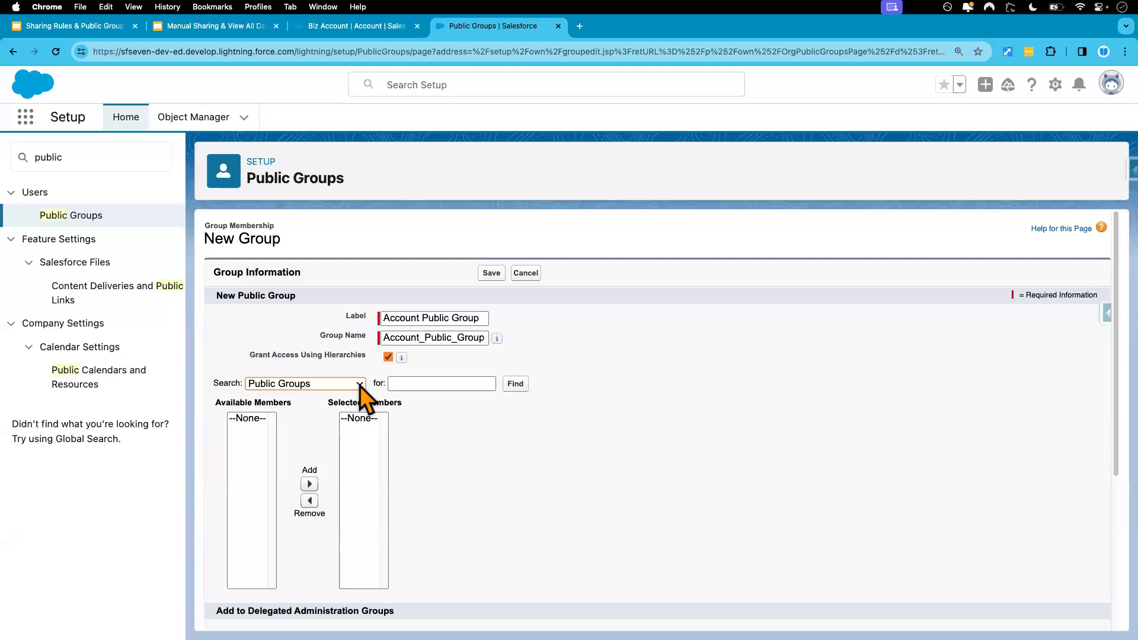
left_click(362, 380)
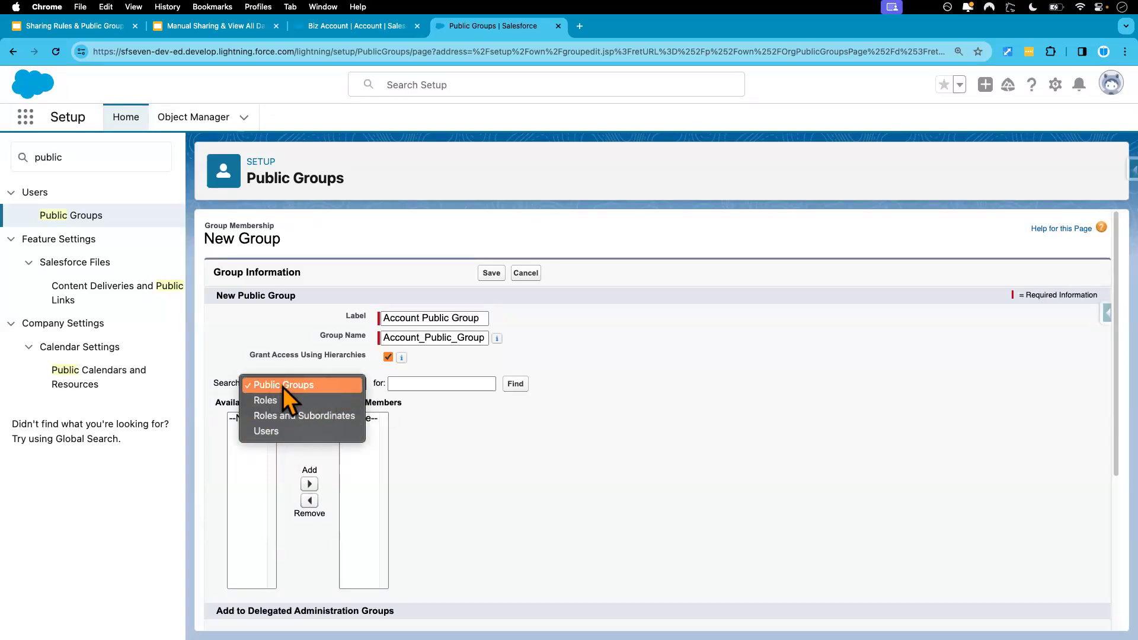
left_click(329, 370)
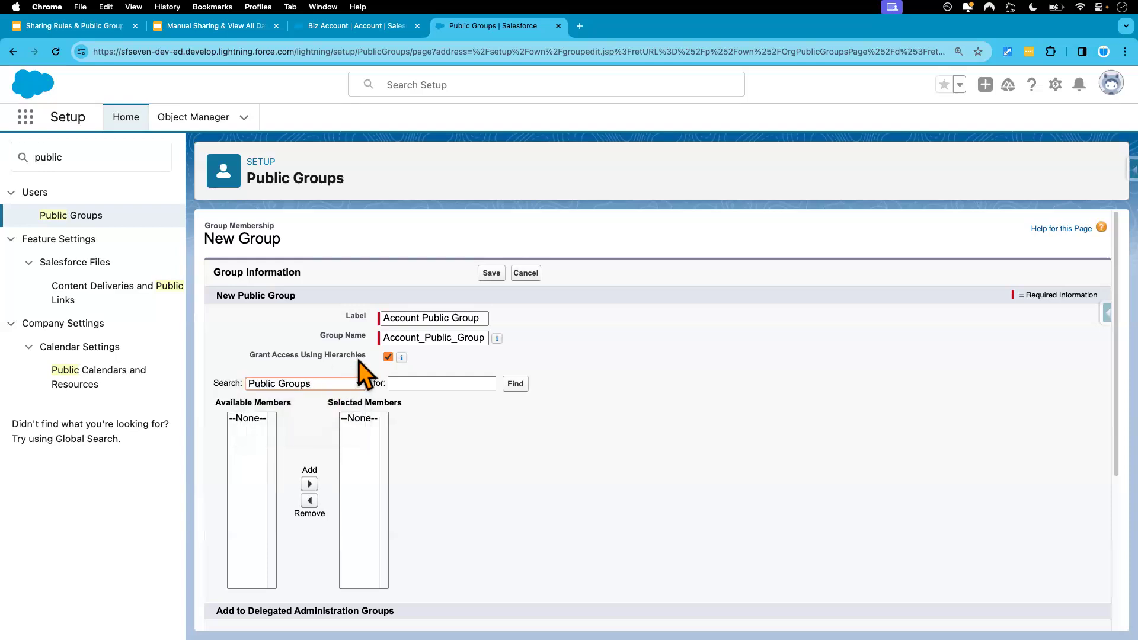
left_click(357, 385)
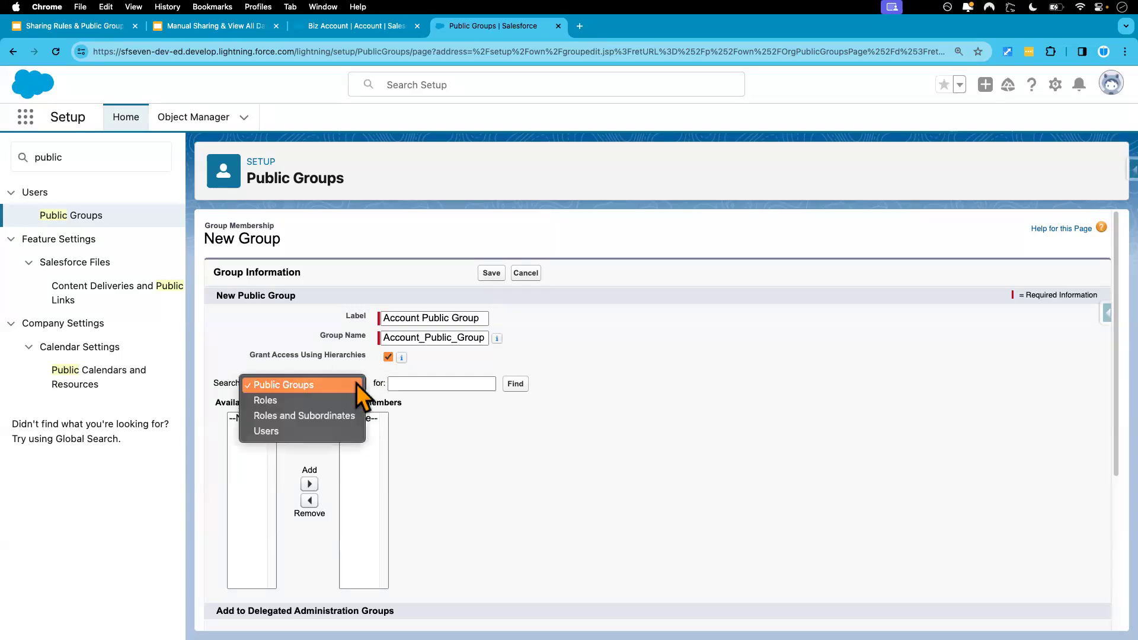
left_click(319, 401)
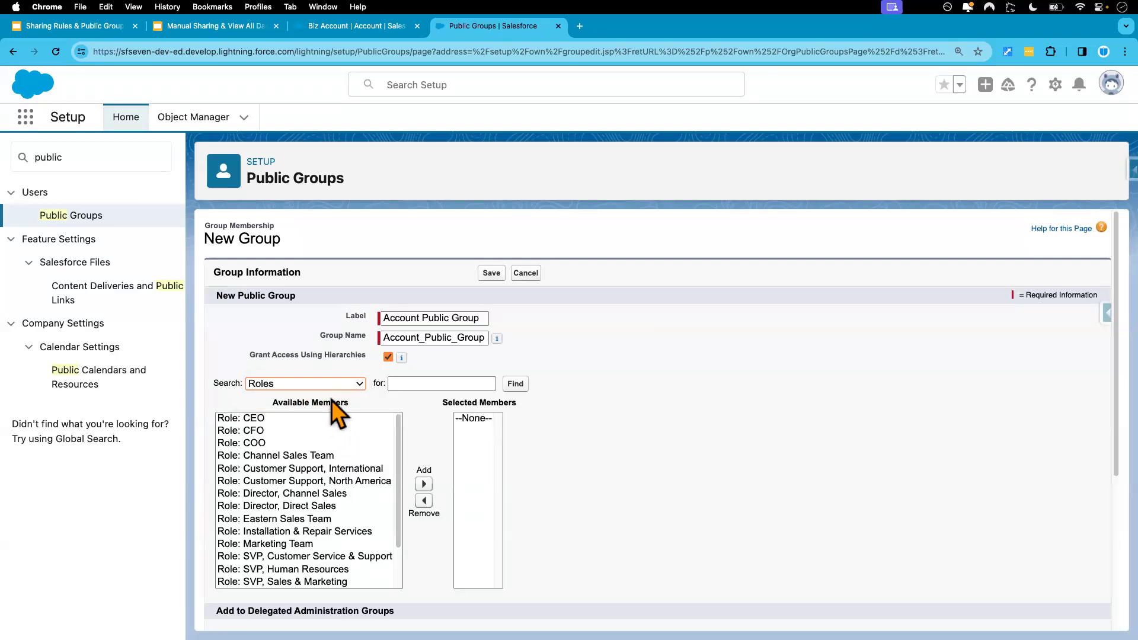
left_click(336, 386)
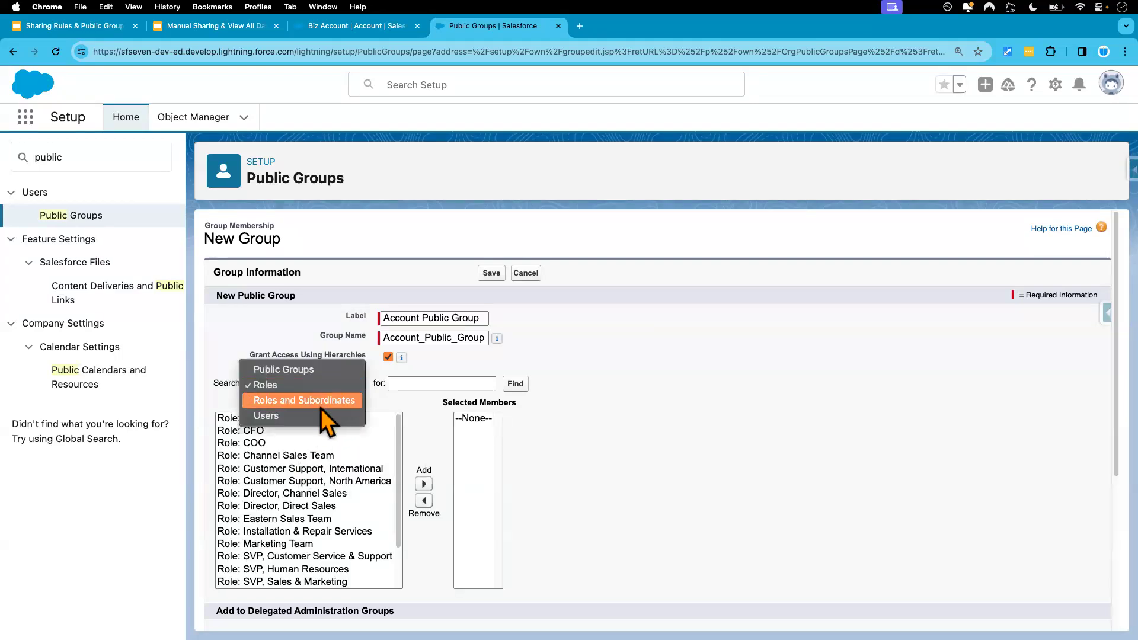
left_click(325, 401)
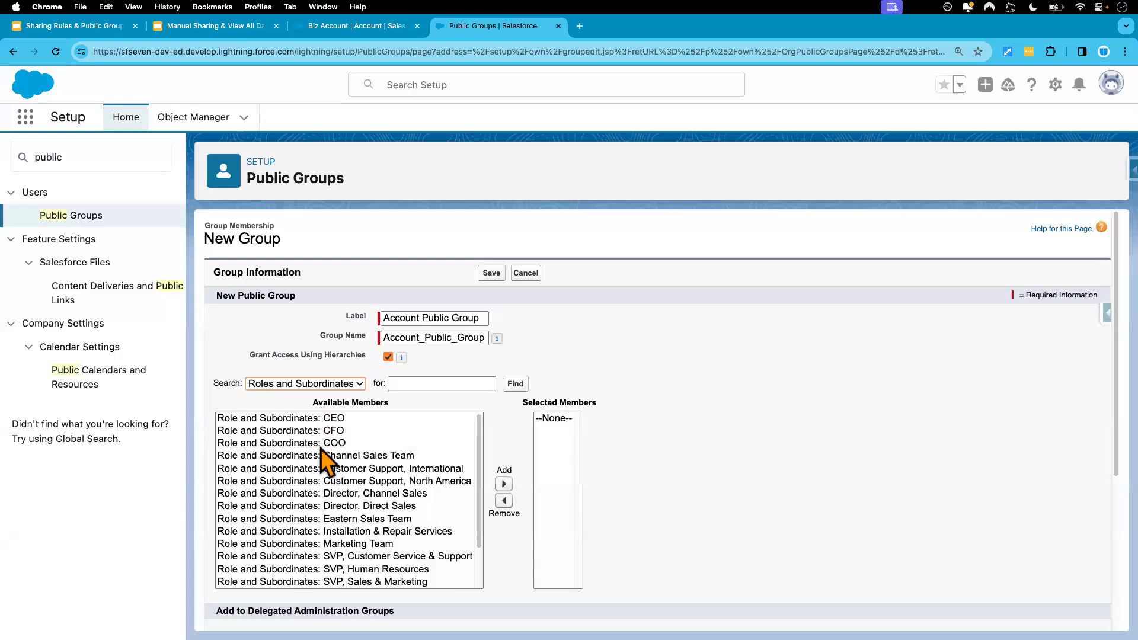
left_click(333, 419)
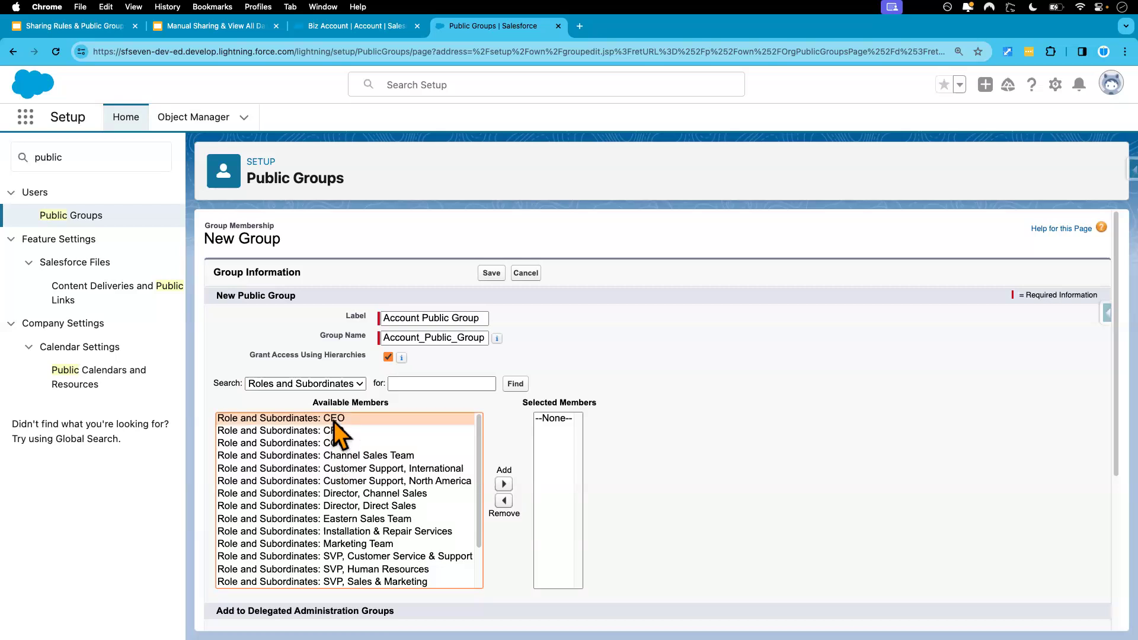
Add the two Customer Support and two Director roles to the group's selected members, and remove all four again
left_click(358, 385)
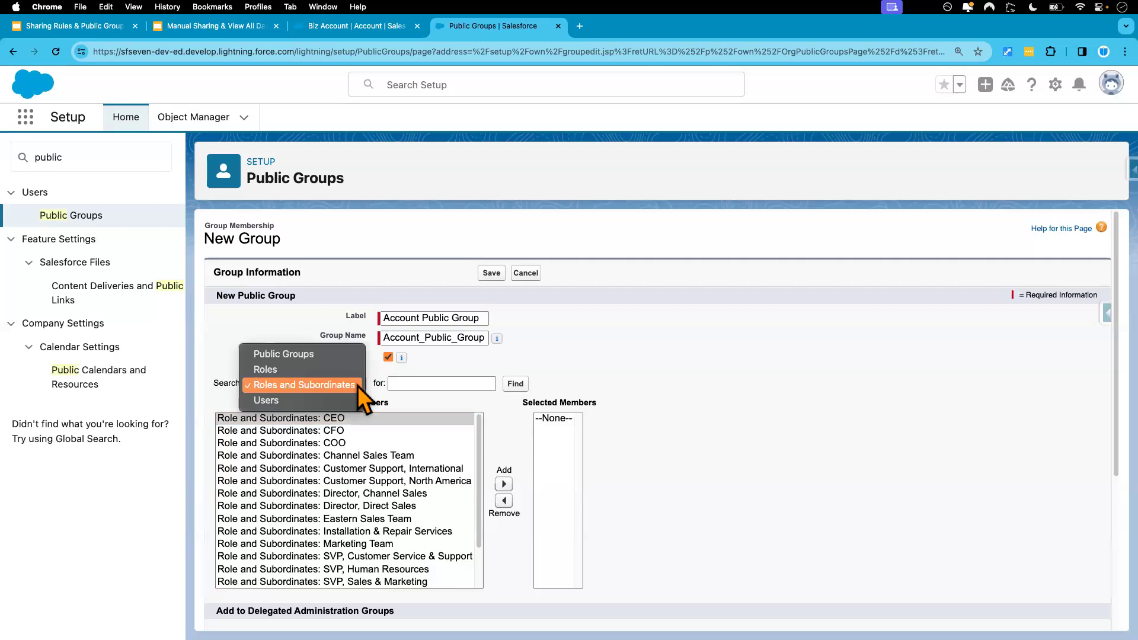
left_click(281, 371)
left_click(255, 447)
left_click(275, 482)
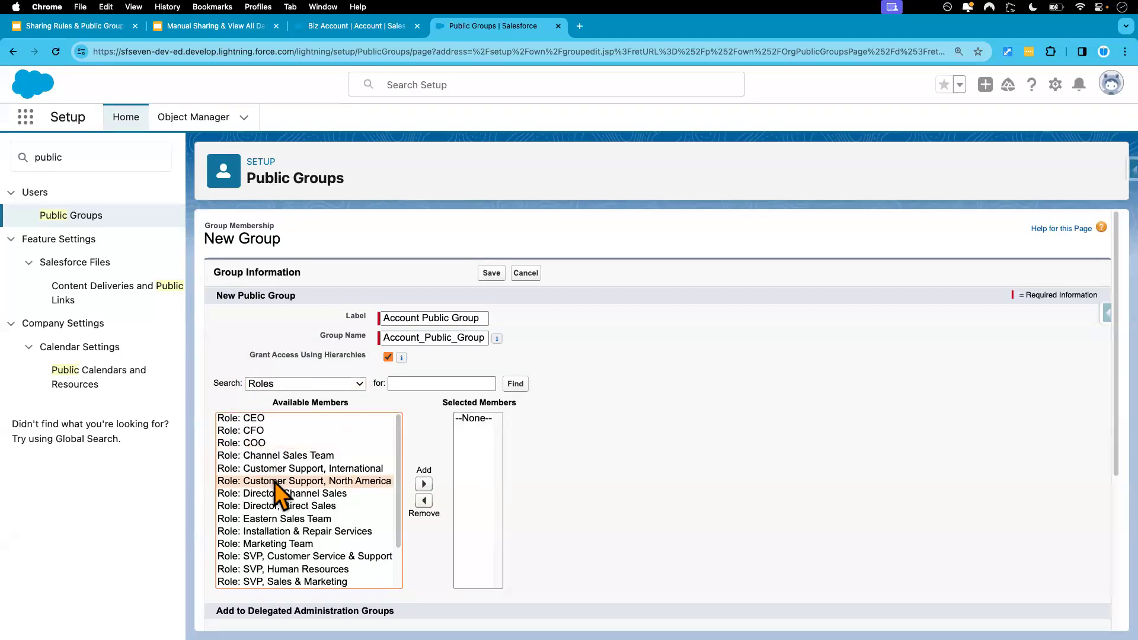
left_click(266, 457, "shift")
left_click(266, 486)
left_click(267, 508)
left_click(261, 470, "shift")
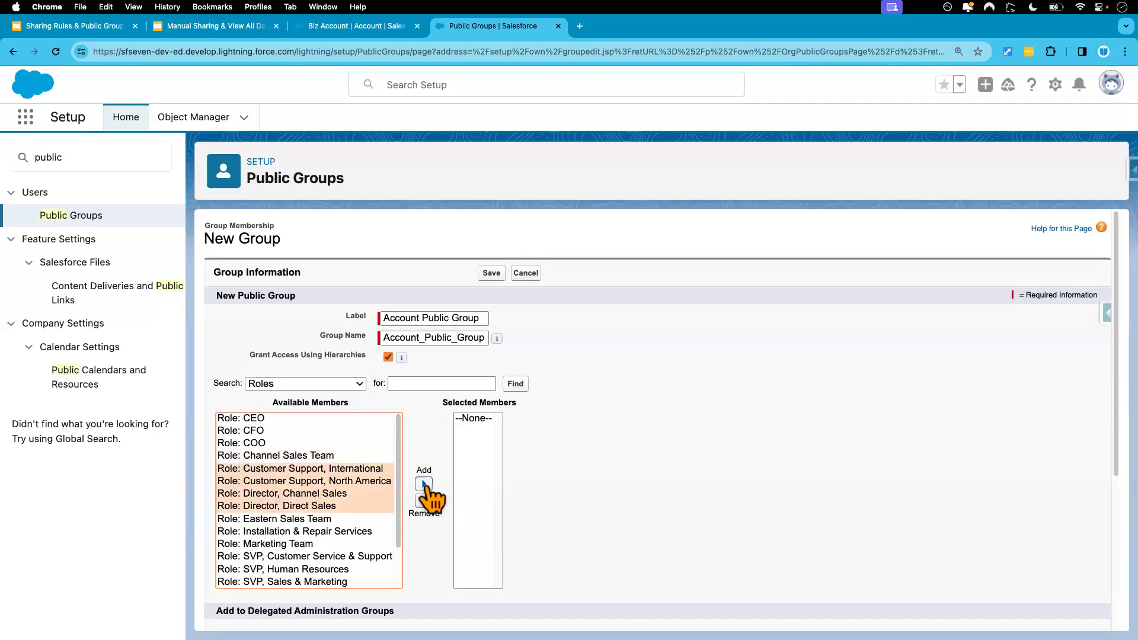
left_click(424, 484)
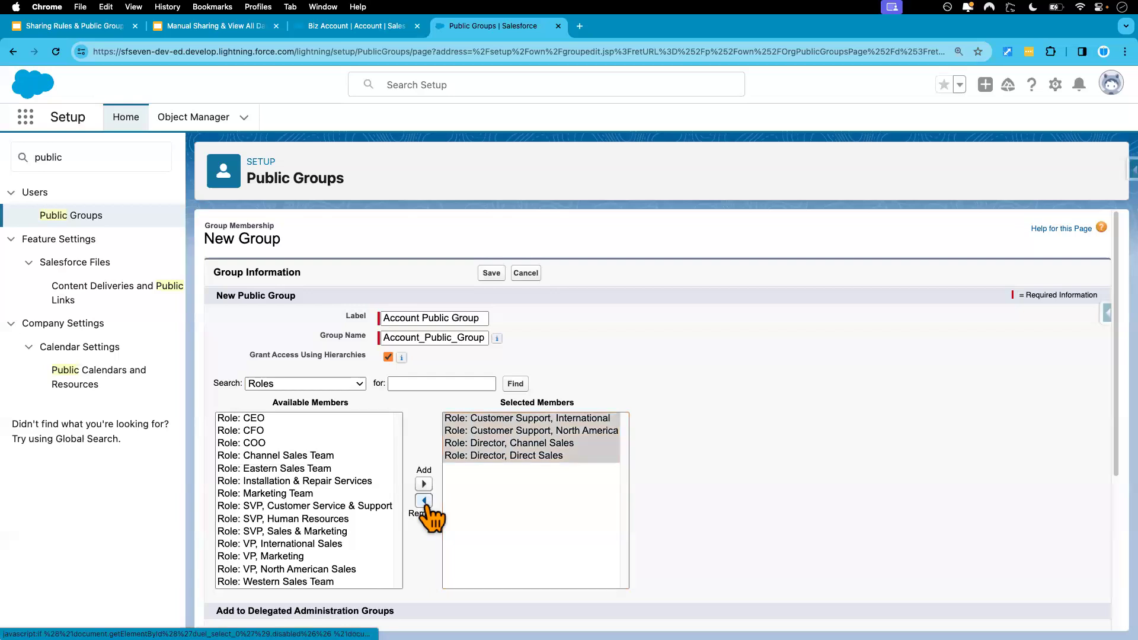
left_click(424, 501)
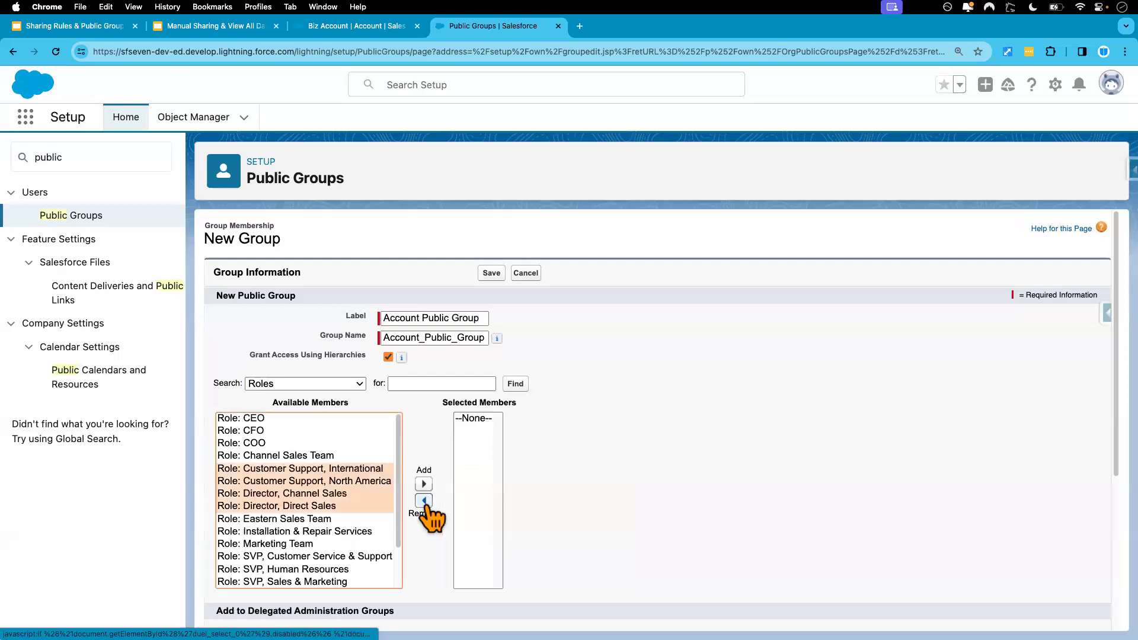
List the available members by Users and add Test User to the group's selected members
left_click(354, 384)
left_click(329, 415)
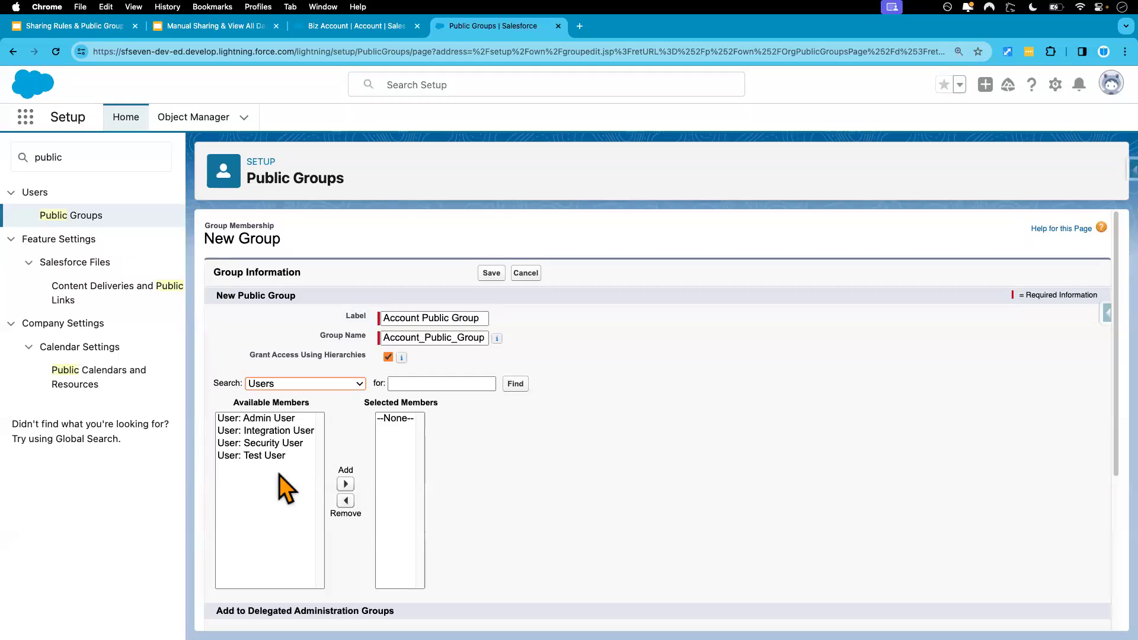
left_click(268, 457)
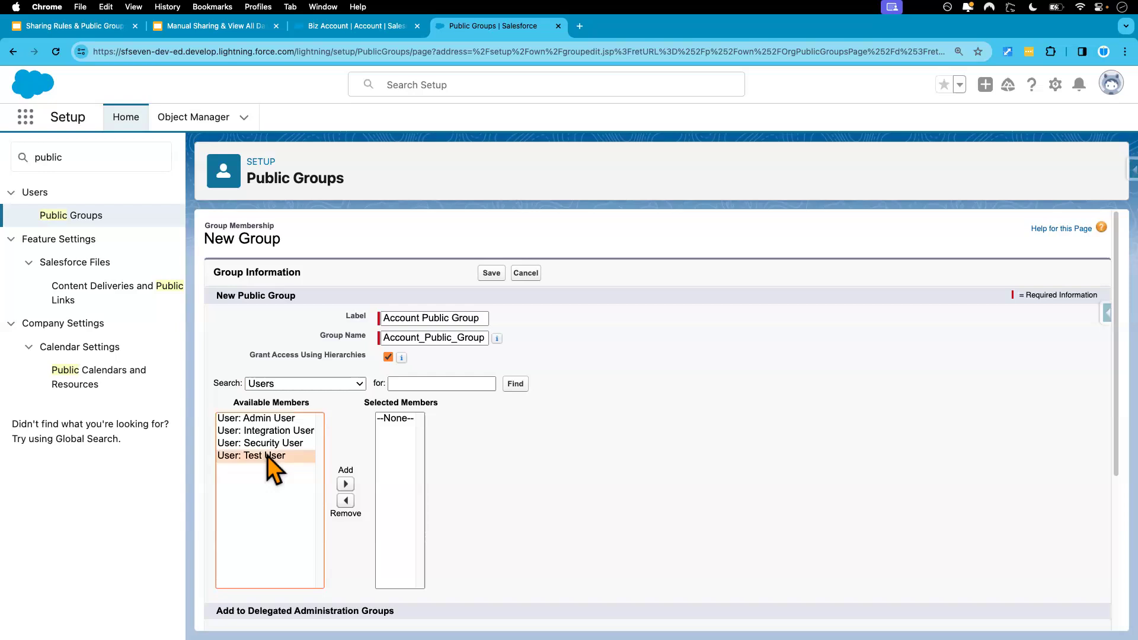
left_click(346, 485)
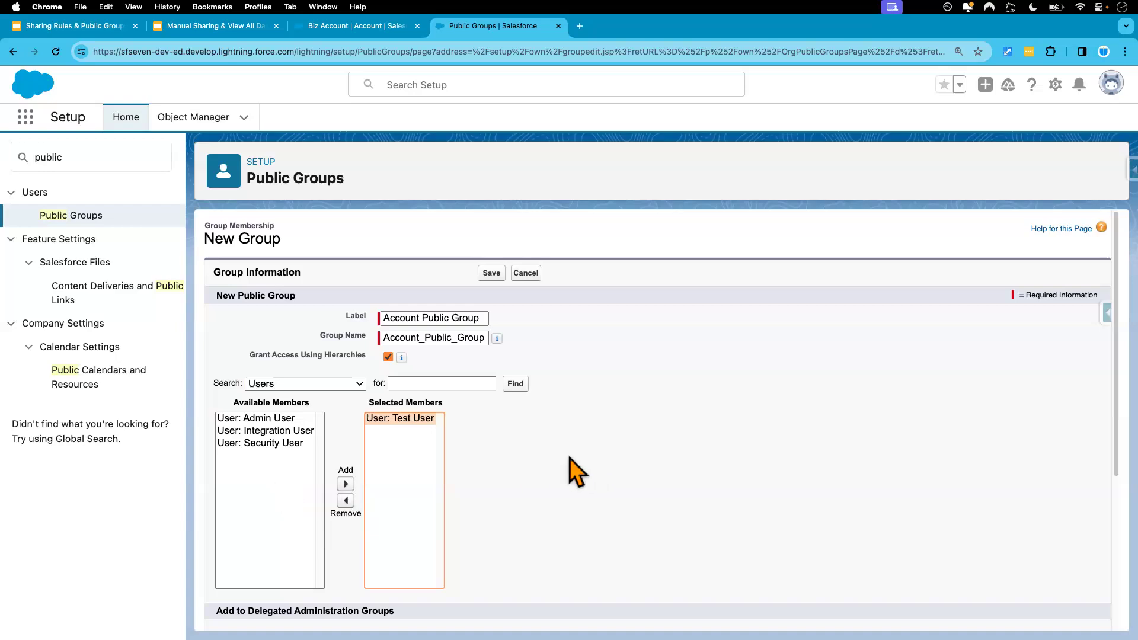
List the available members by Roles, add the Western Sales Team role to the selected members, and remove it again
scroll(571, 470, "down", 1)
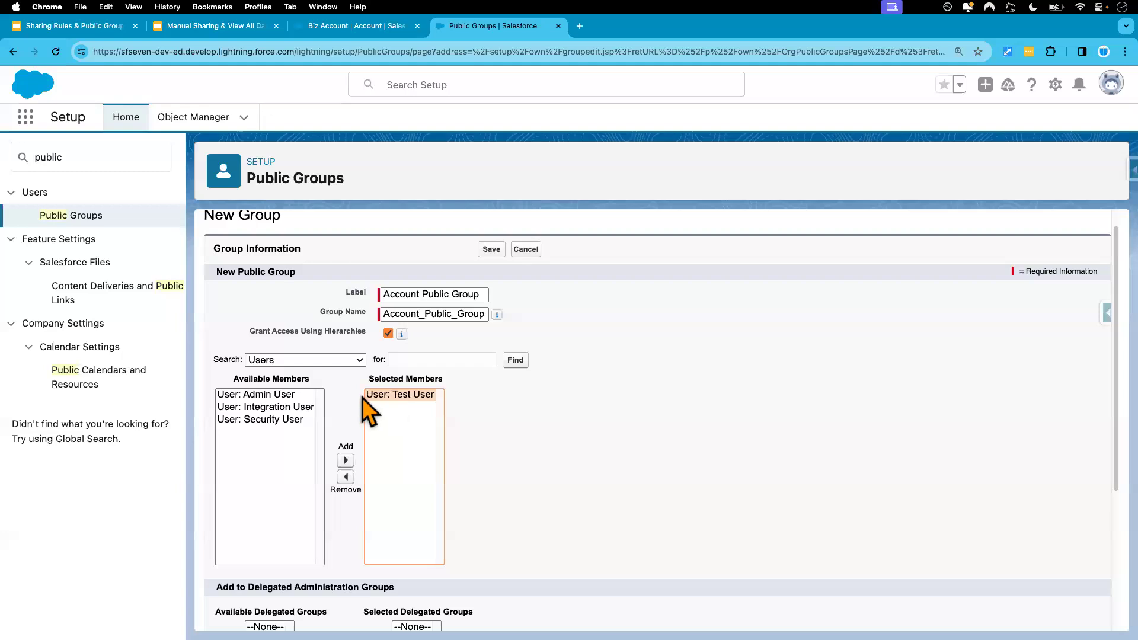
left_click(358, 360)
left_click(314, 332)
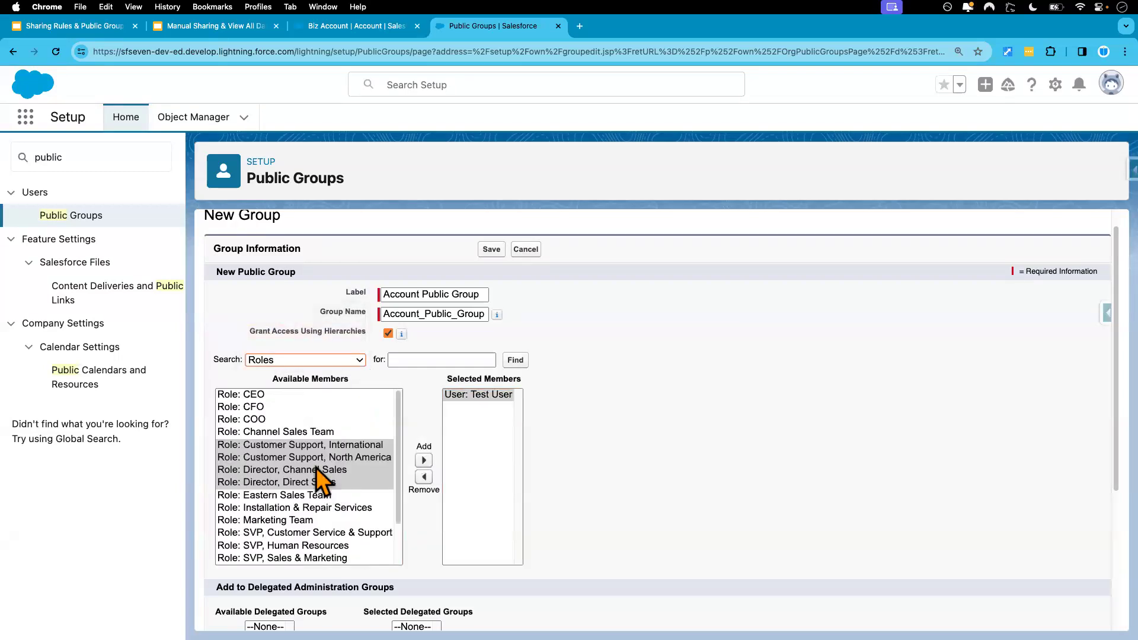
scroll(308, 532, "down", 3)
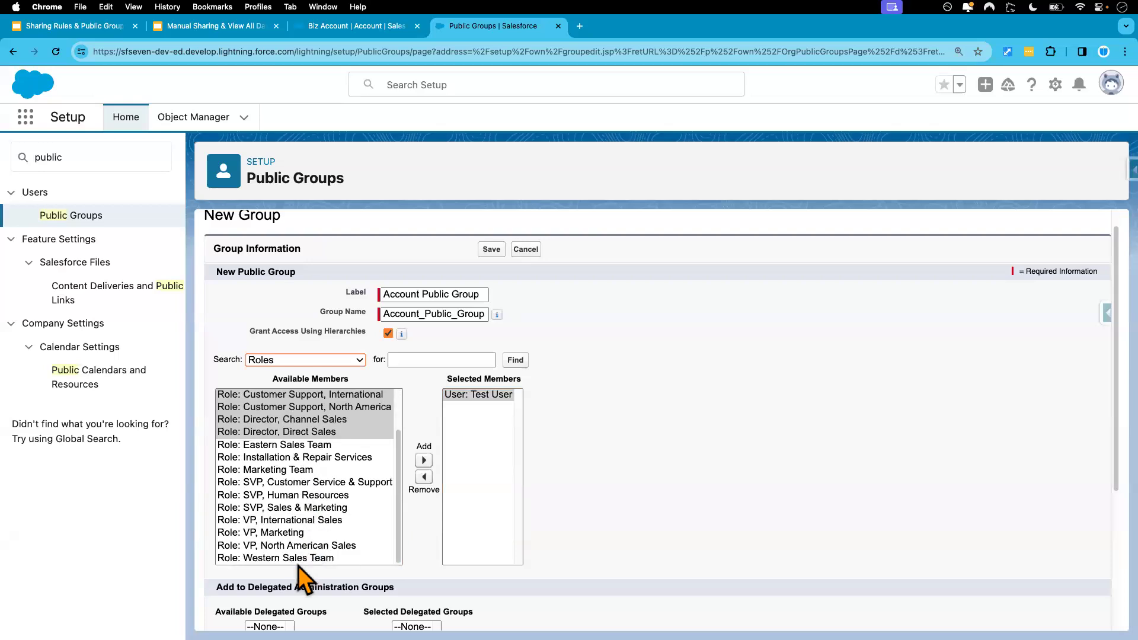
left_click(297, 559)
left_click(424, 460)
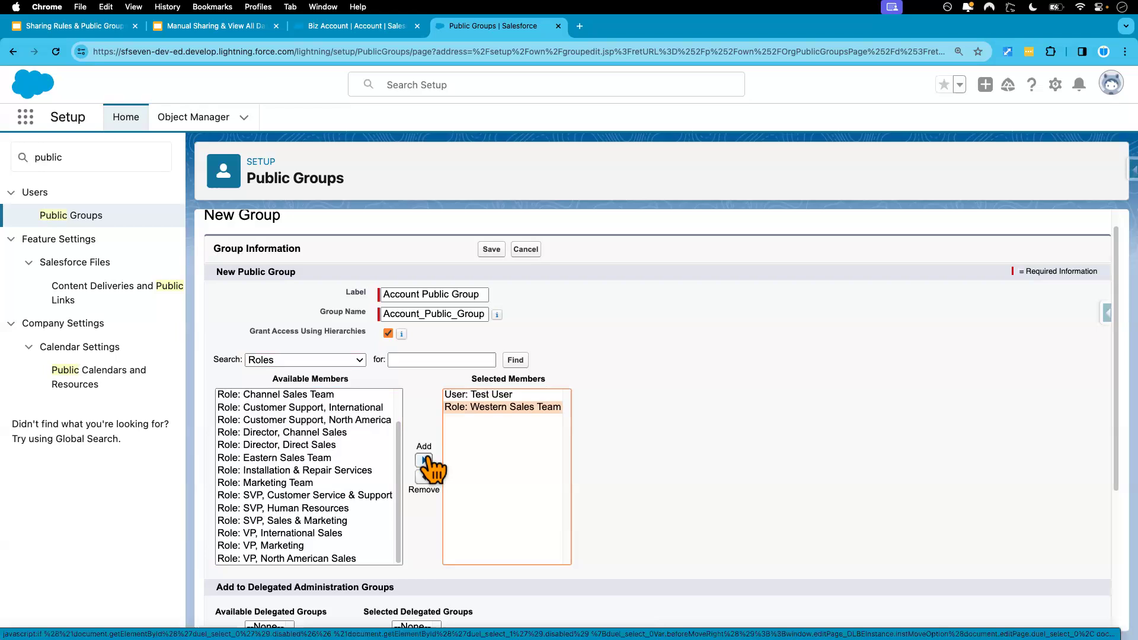
left_click(424, 478)
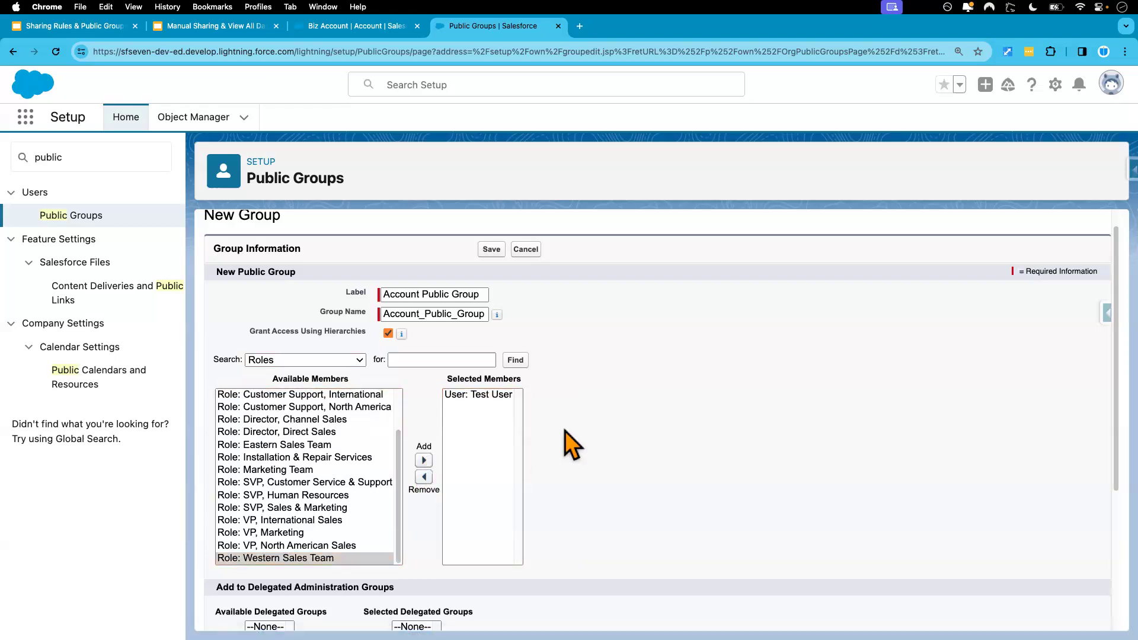
Check the remaining group options and save the new public group
scroll(558, 442, "down", 3)
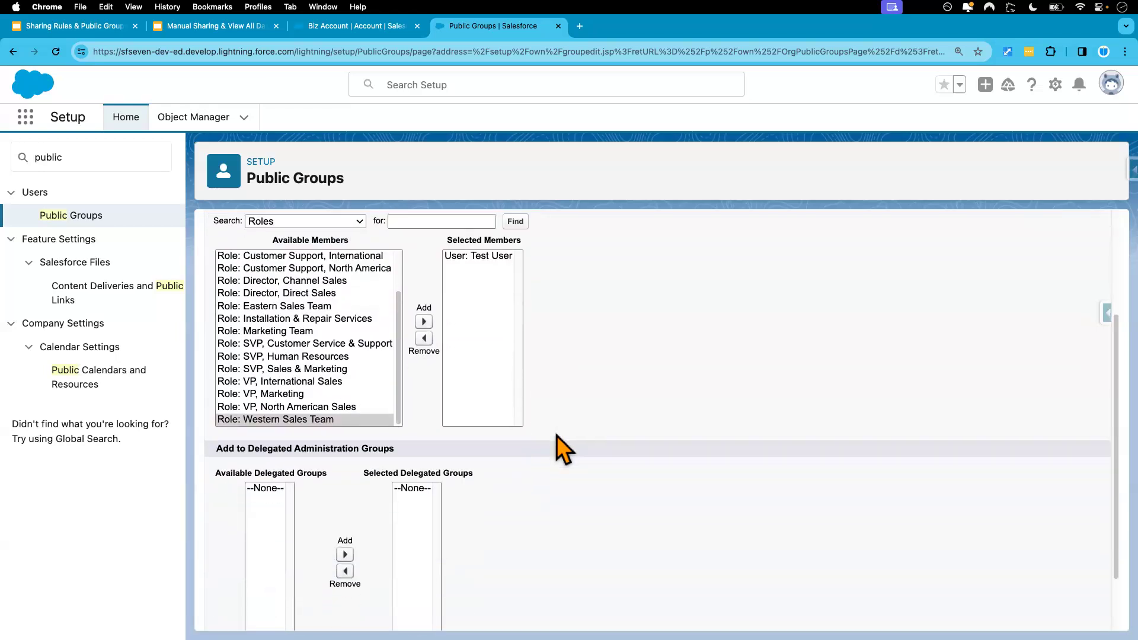
scroll(557, 436, "up", 2)
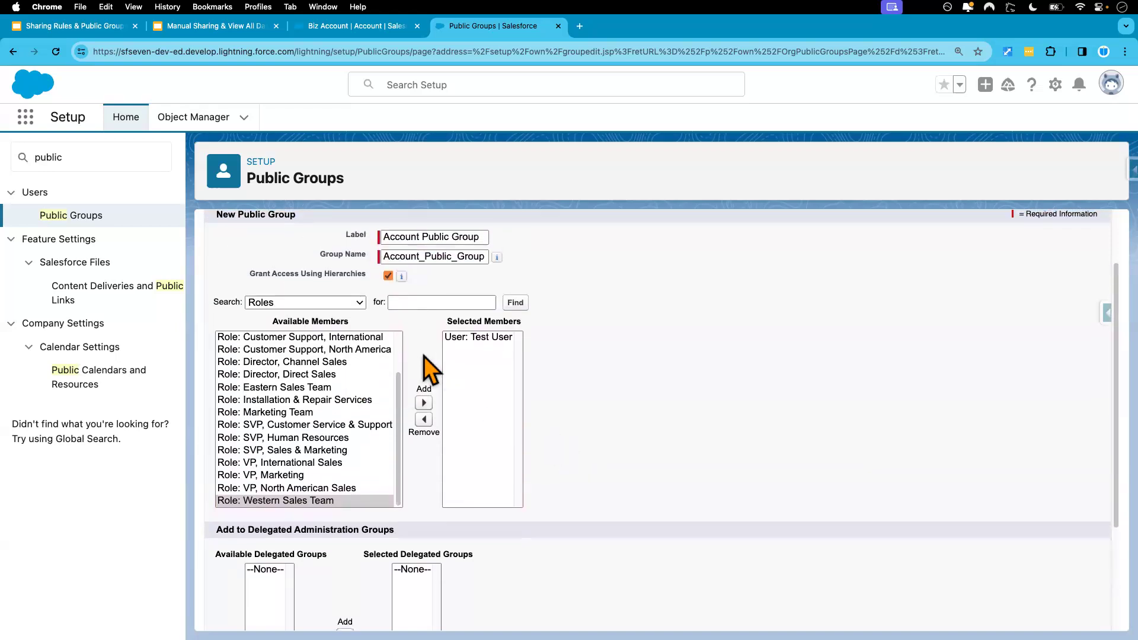
left_click(307, 307)
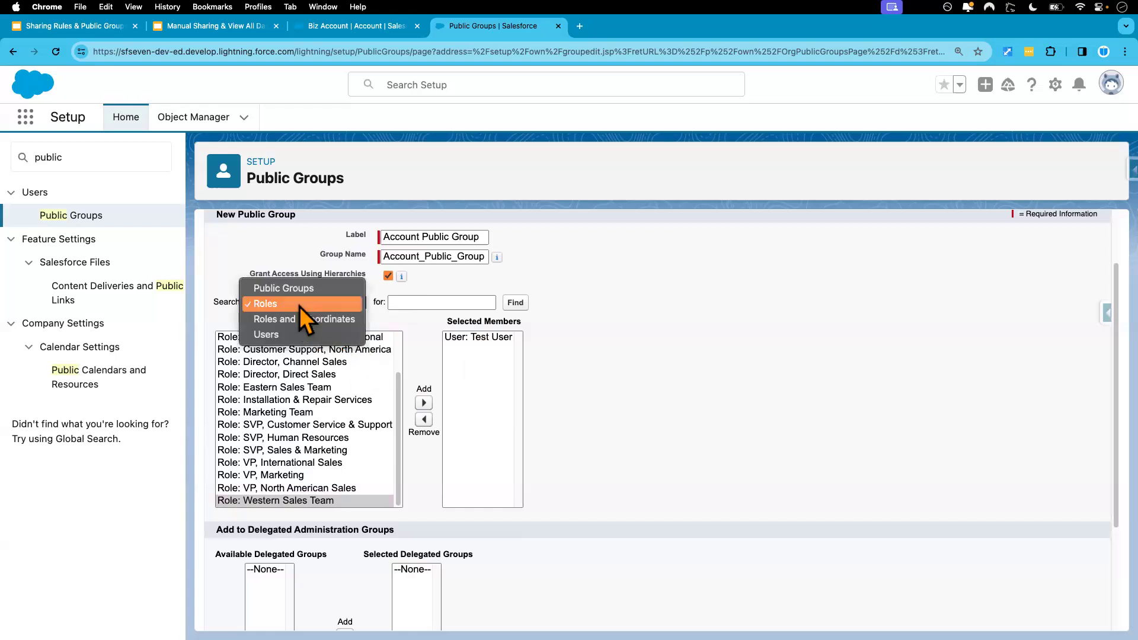
left_click(430, 311)
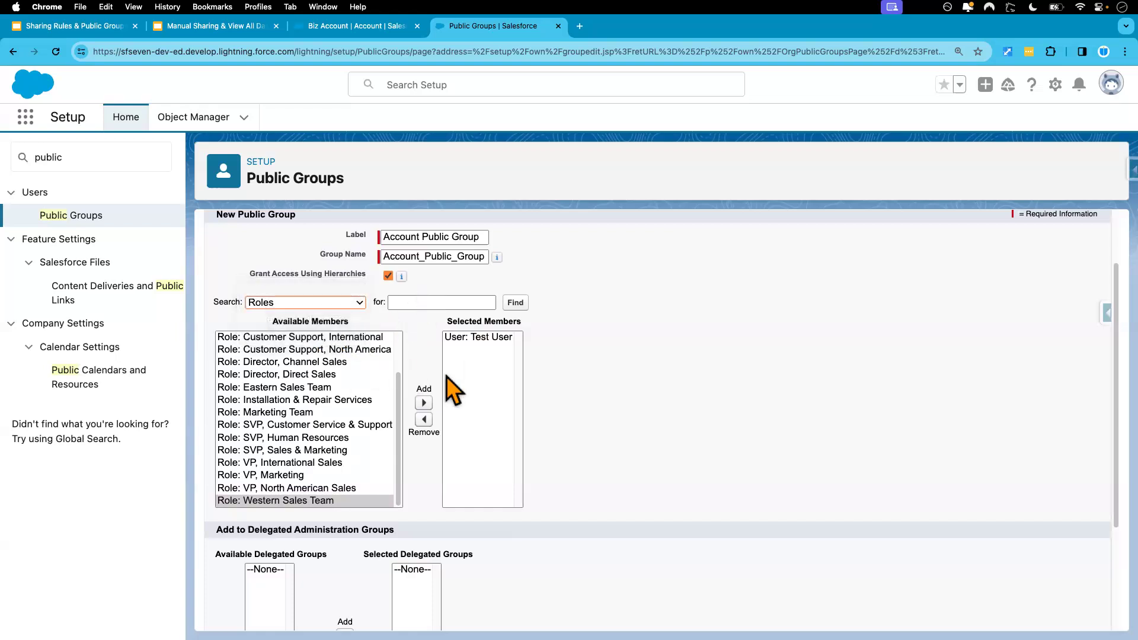
left_click(326, 307)
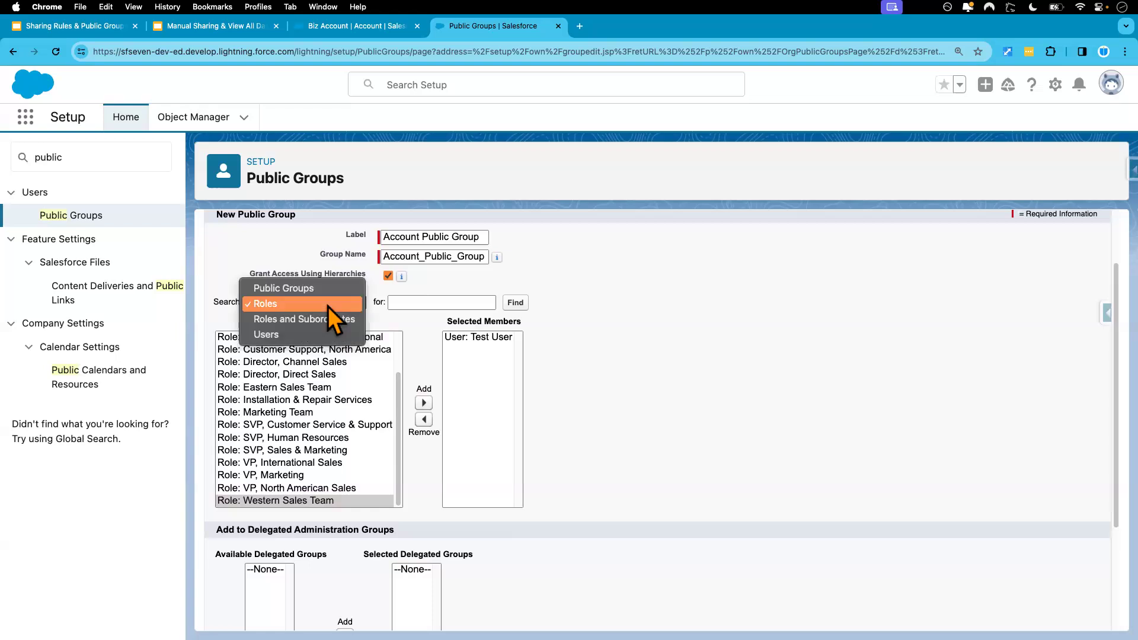
left_click(630, 352)
scroll(558, 432, "down", 3)
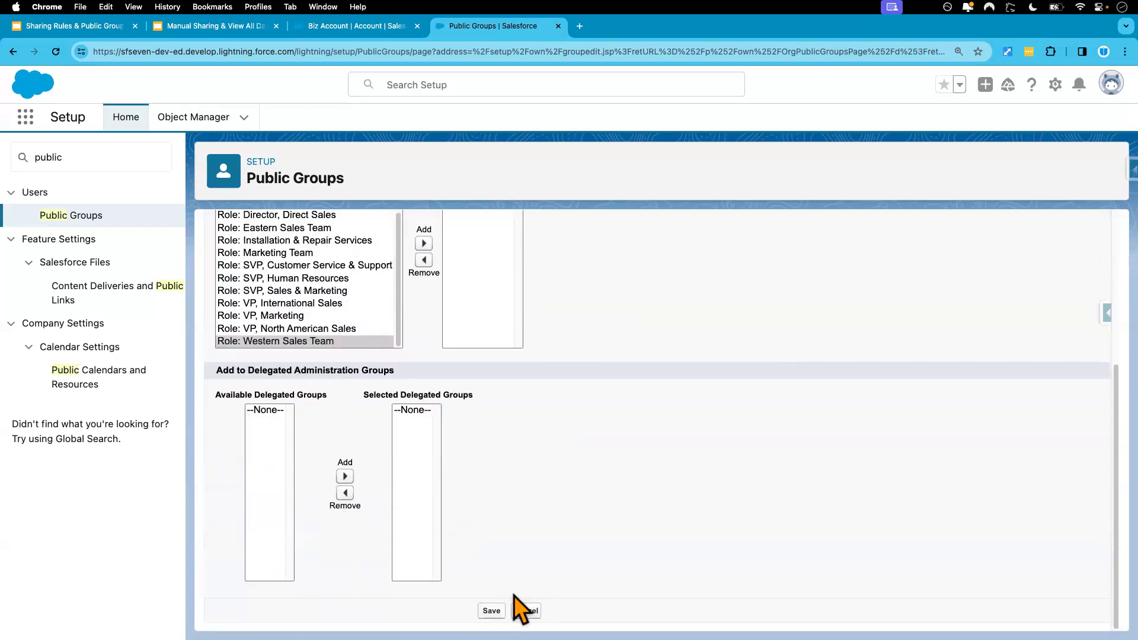
left_click(491, 610)
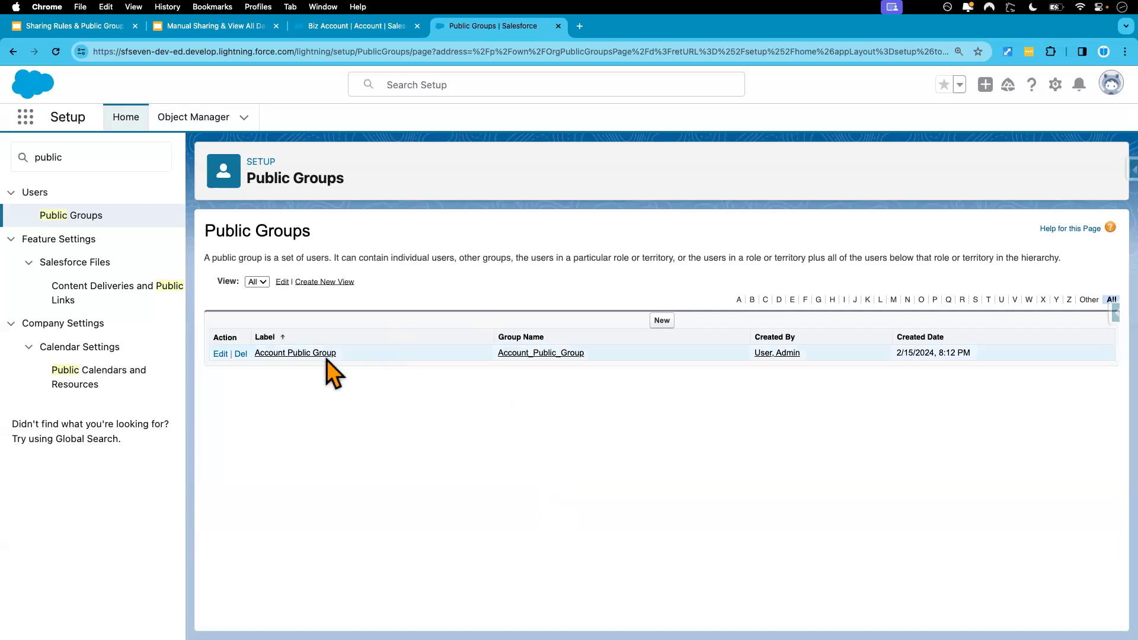
Review the slide "Demo: Public Groups Owner Based Sharing Rule" in the presentation and return to Salesforce Setup
left_click(90, 27)
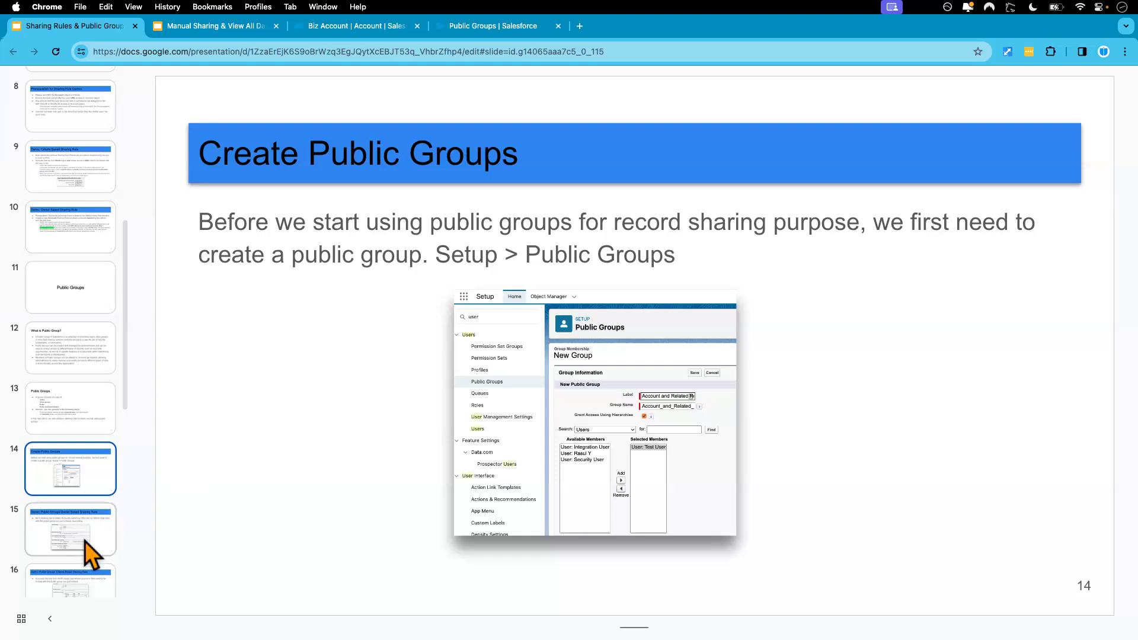
left_click(89, 554)
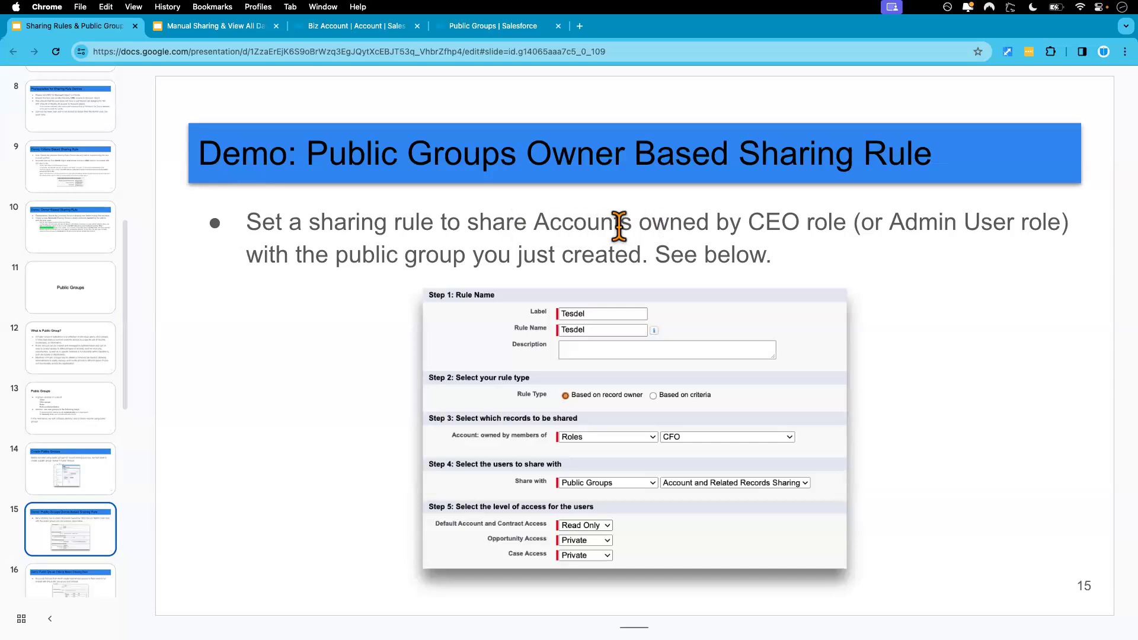
left_click(486, 34)
Search Setup for "sharing" and open the Sharing Settings page
left_click(99, 158)
double_click(99, 157)
type("sharing")
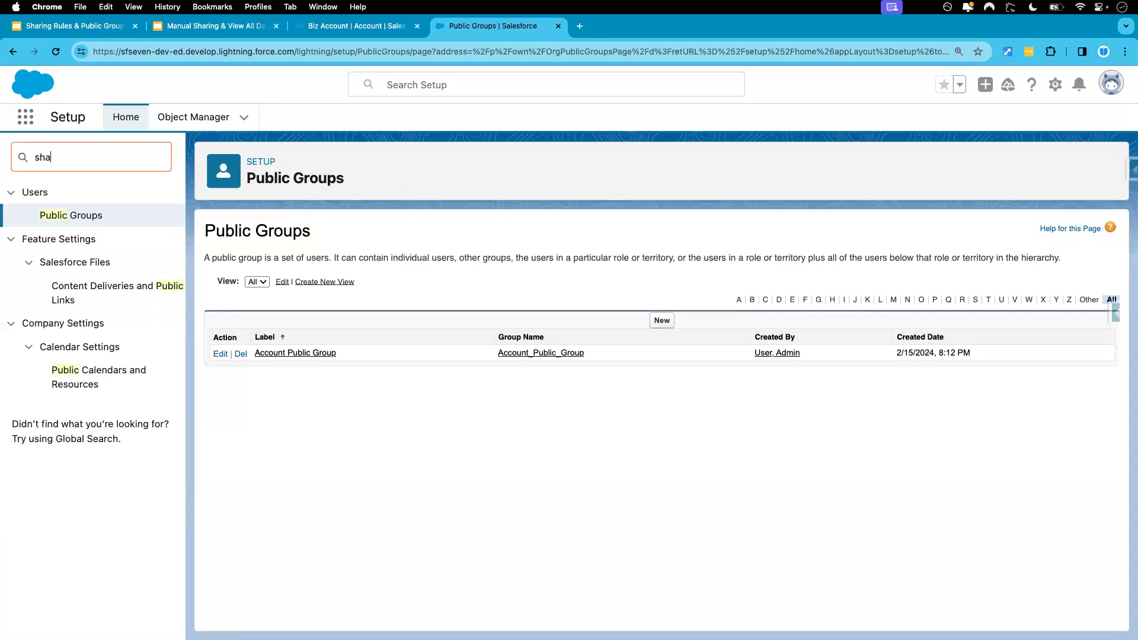
left_click(70, 254)
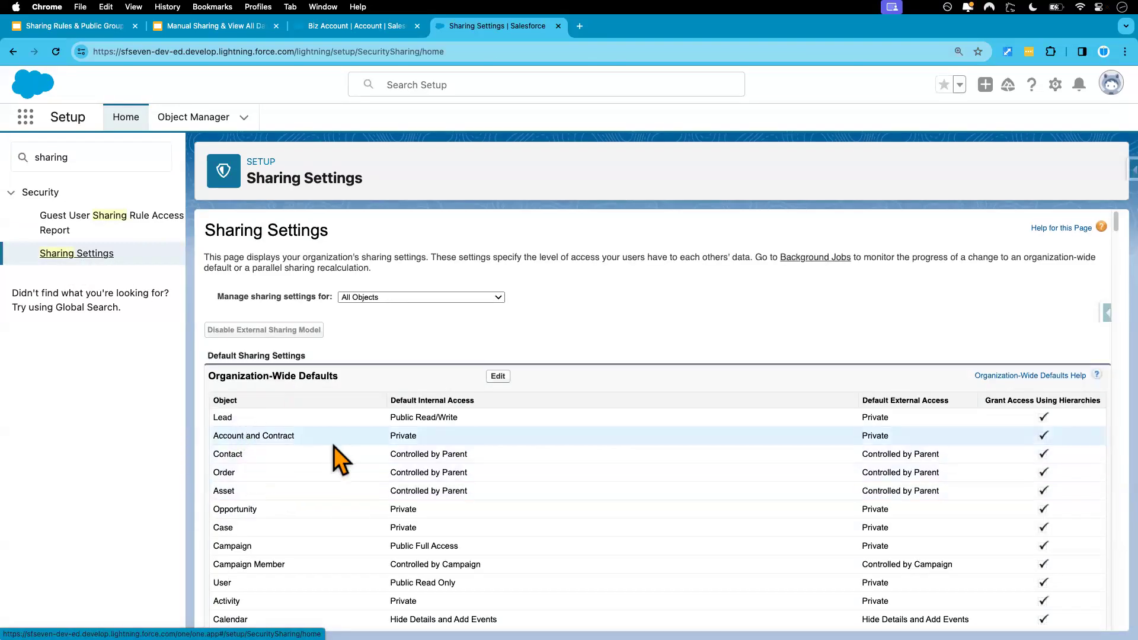
Delete the account sharing rule between the CEO role and Western Sales Team, and check the default internal access for Account and Contract
scroll(333, 449, "down", 20)
scroll(333, 447, "down", 10)
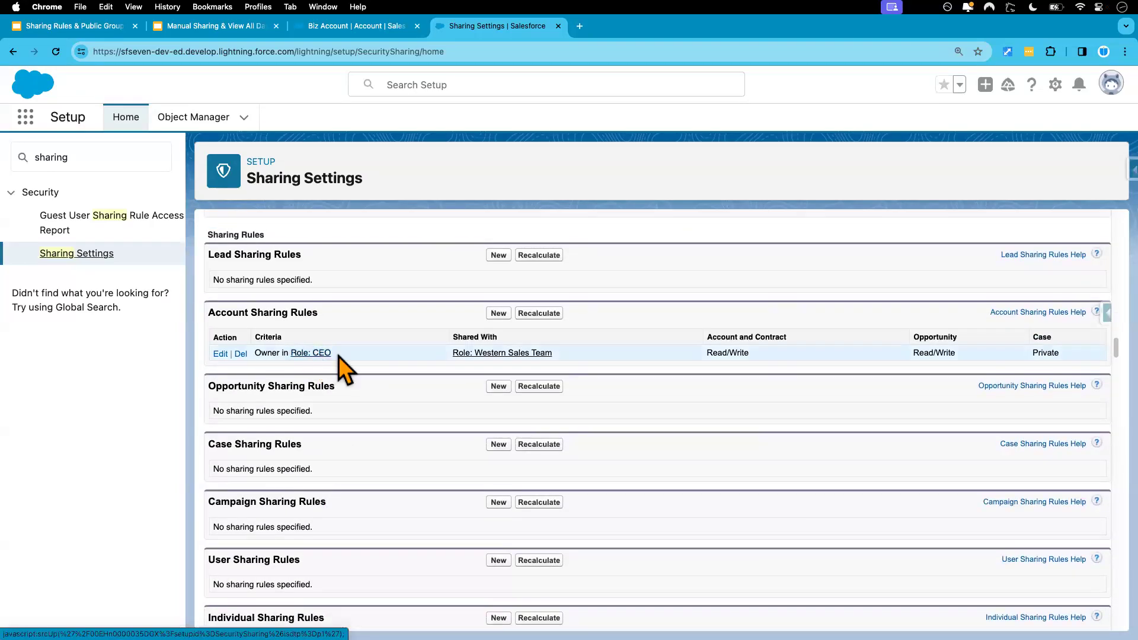
left_click(241, 354)
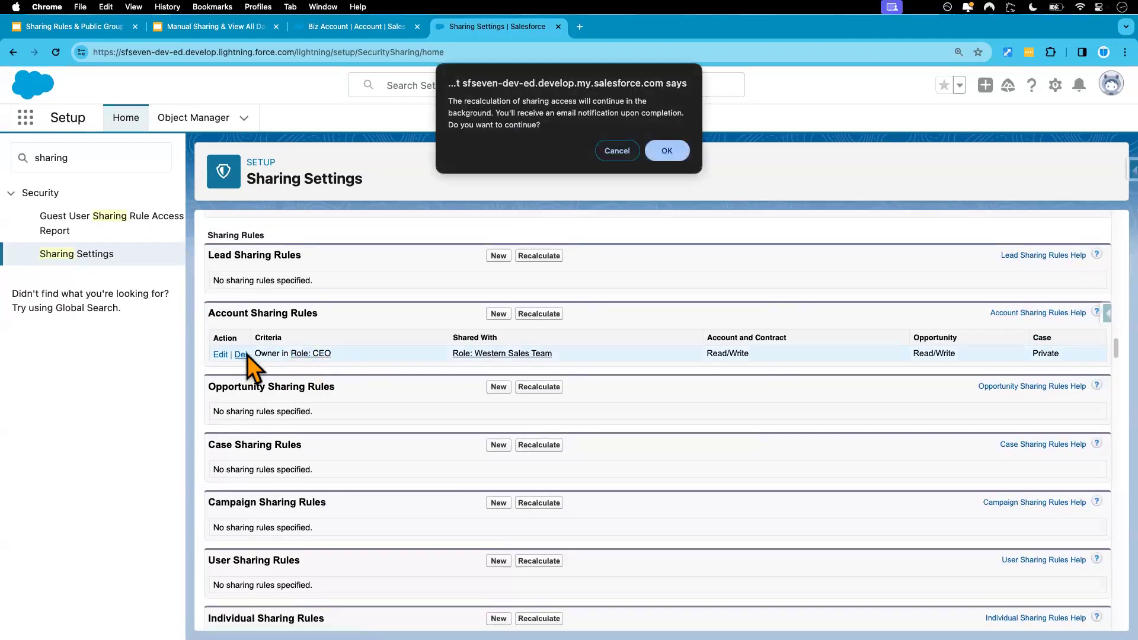
left_click(668, 149)
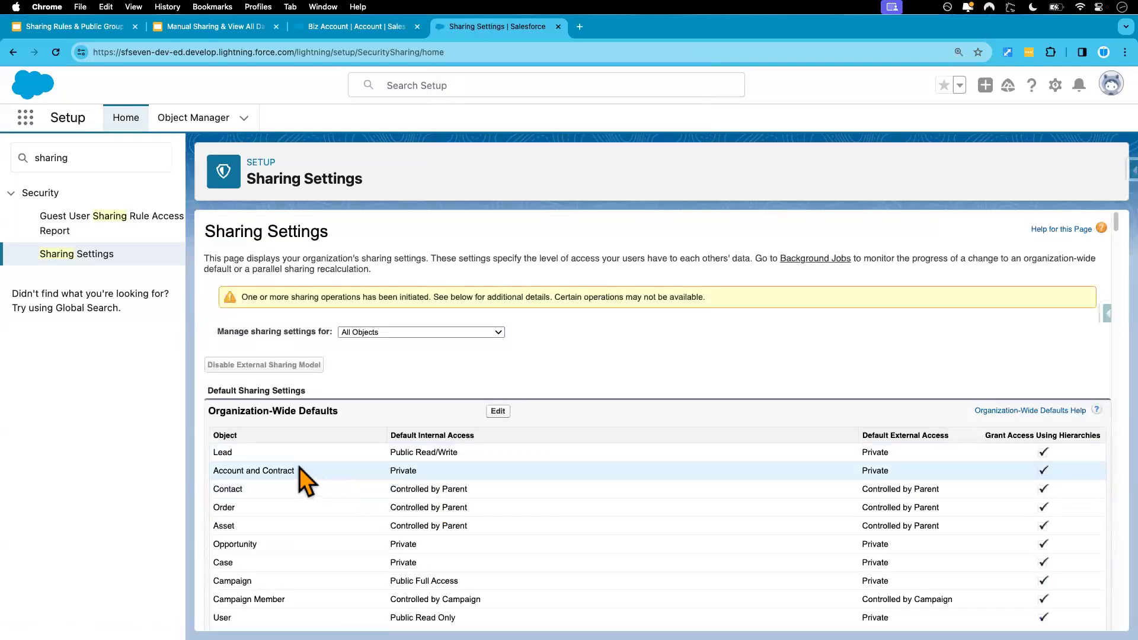
left_click_drag(420, 472, 389, 472)
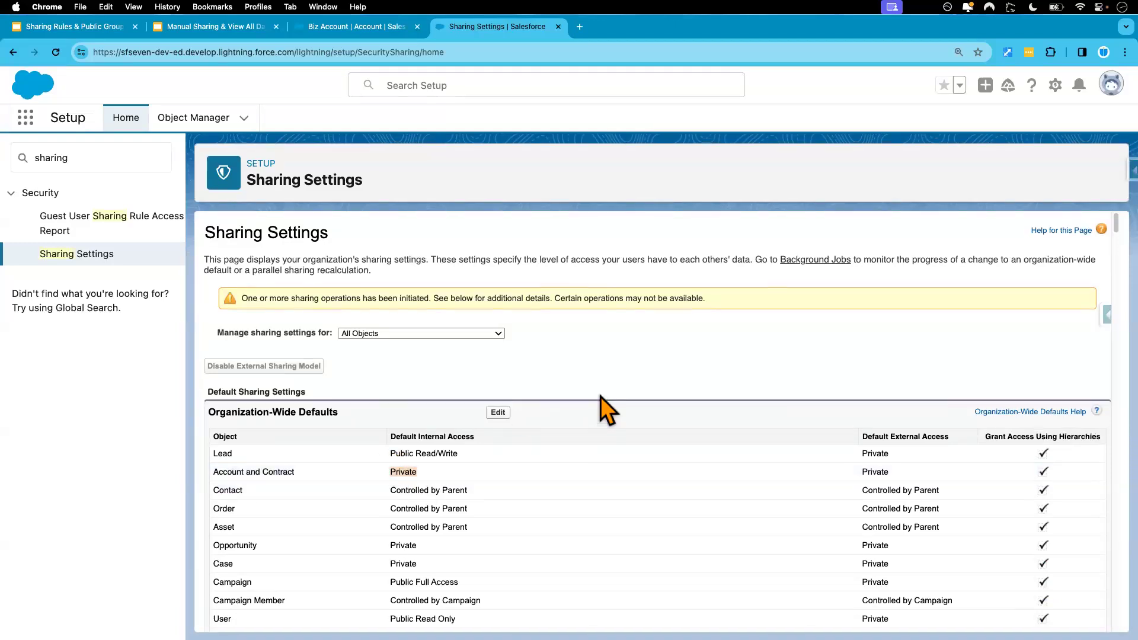
Search Setup for "user" and open the Users page to check the roles assigned to the users
double_click(93, 158)
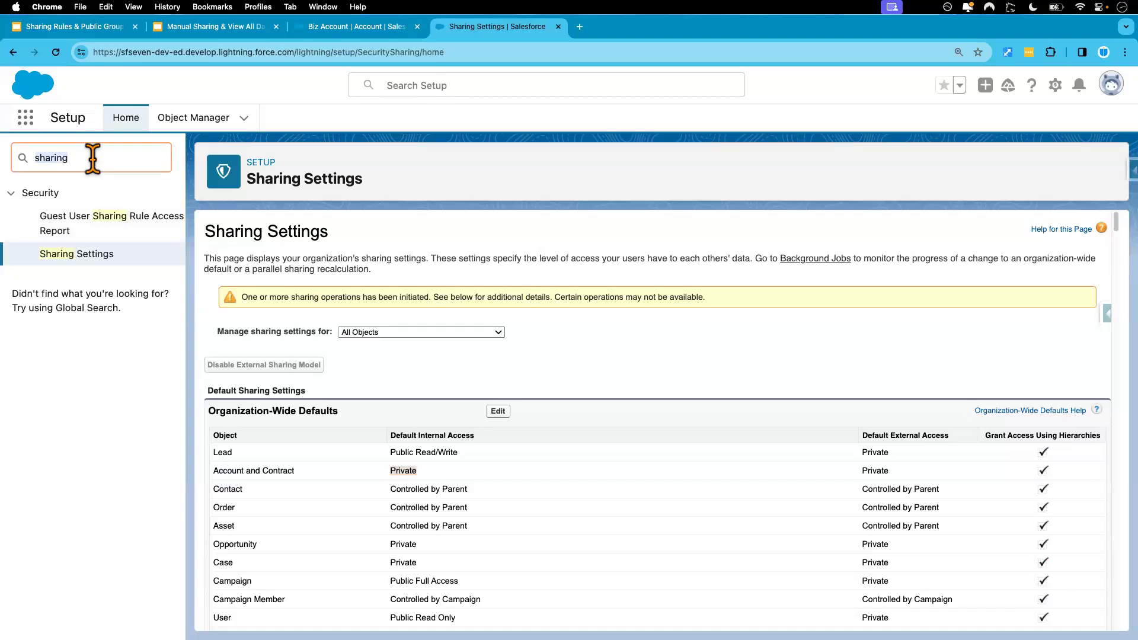
type("user")
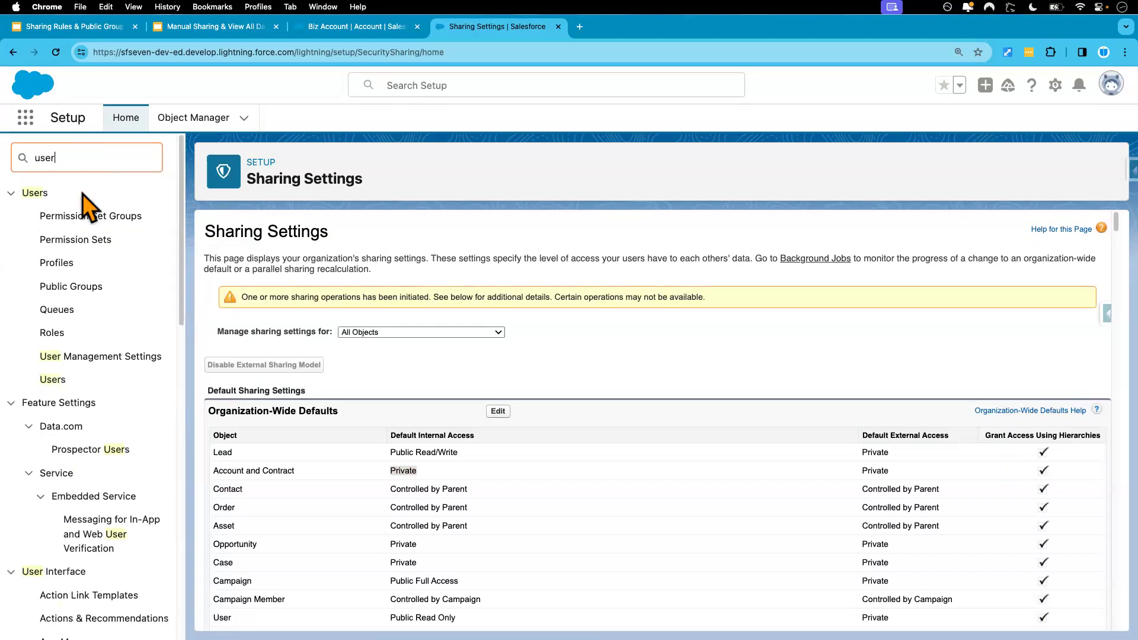
left_click(60, 387)
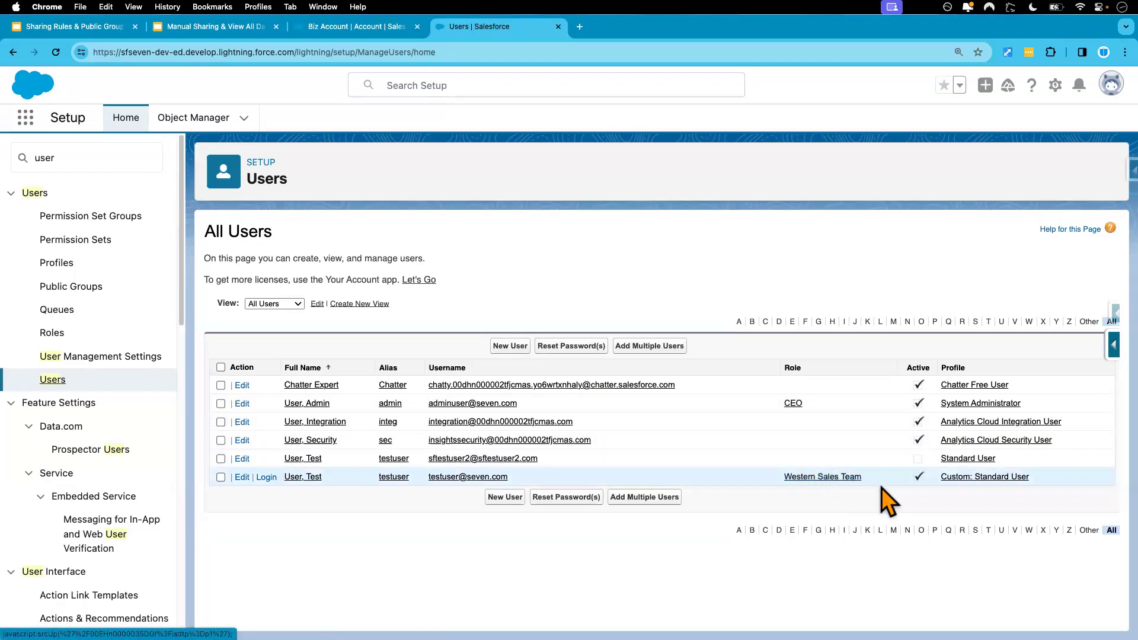
Switch to the test user's incognito Salesforce session and display the All Accounts list view
key("ctrl+Right")
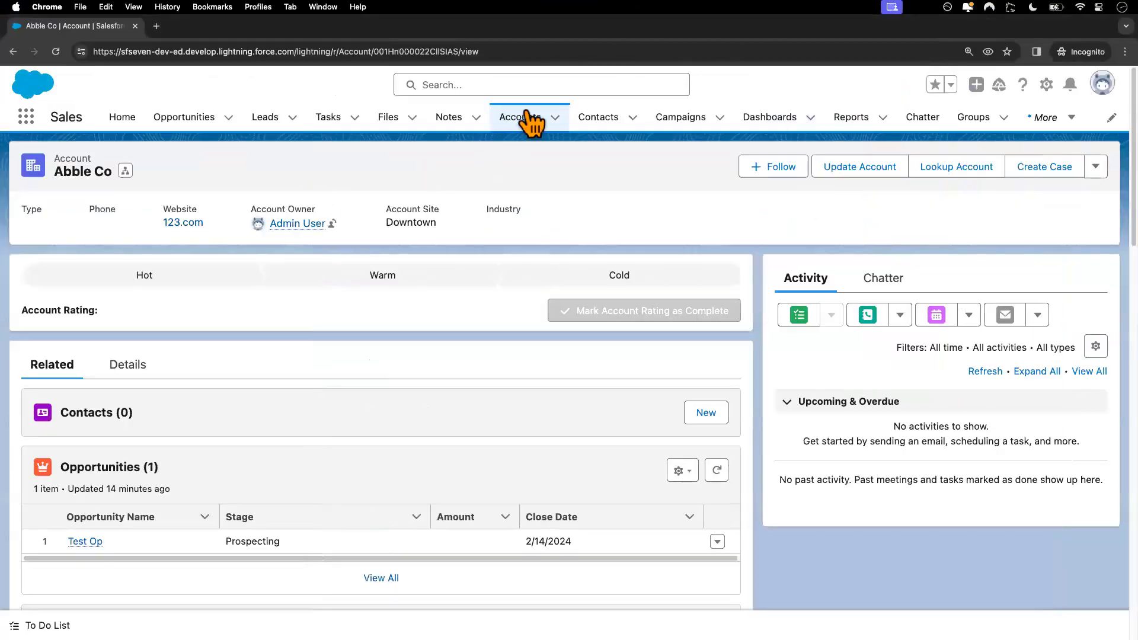
left_click(524, 118)
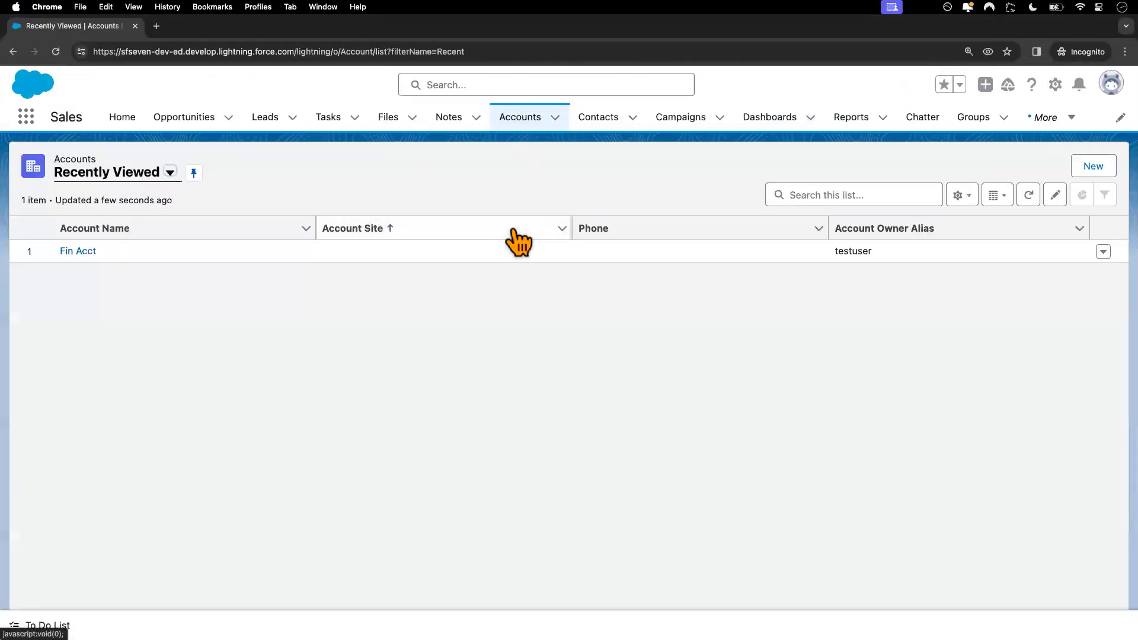
left_click(170, 173)
left_click(131, 225)
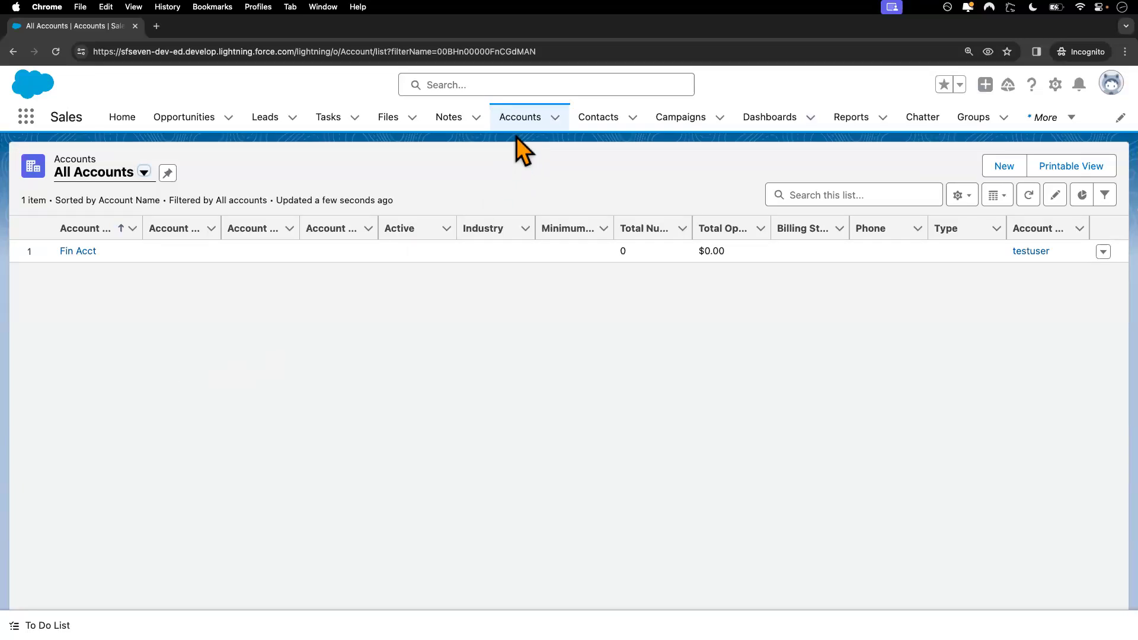
Return to the admin Setup session, search for "sharing" and open Sharing Settings
key("ctrl+Left")
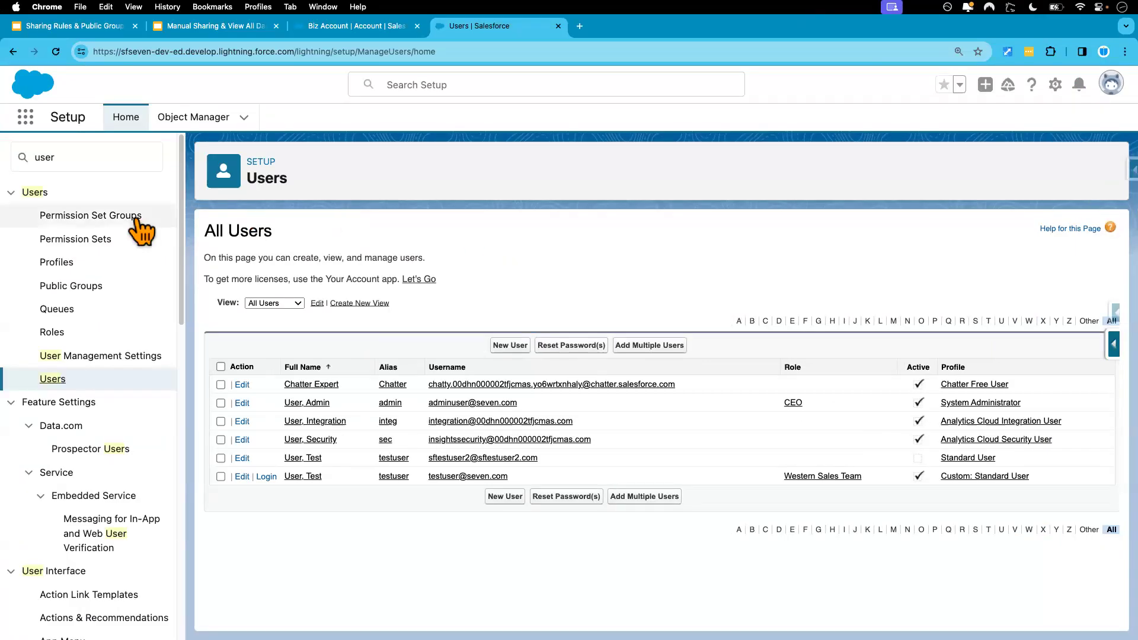
double_click(83, 158)
type("sha")
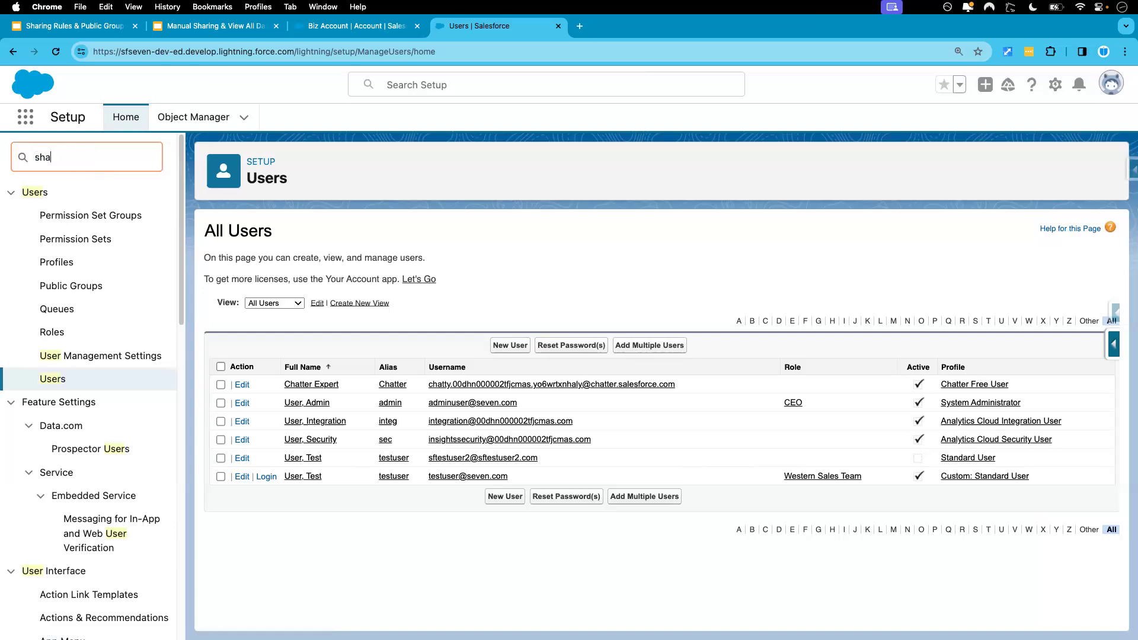
type("ring")
left_click(83, 259)
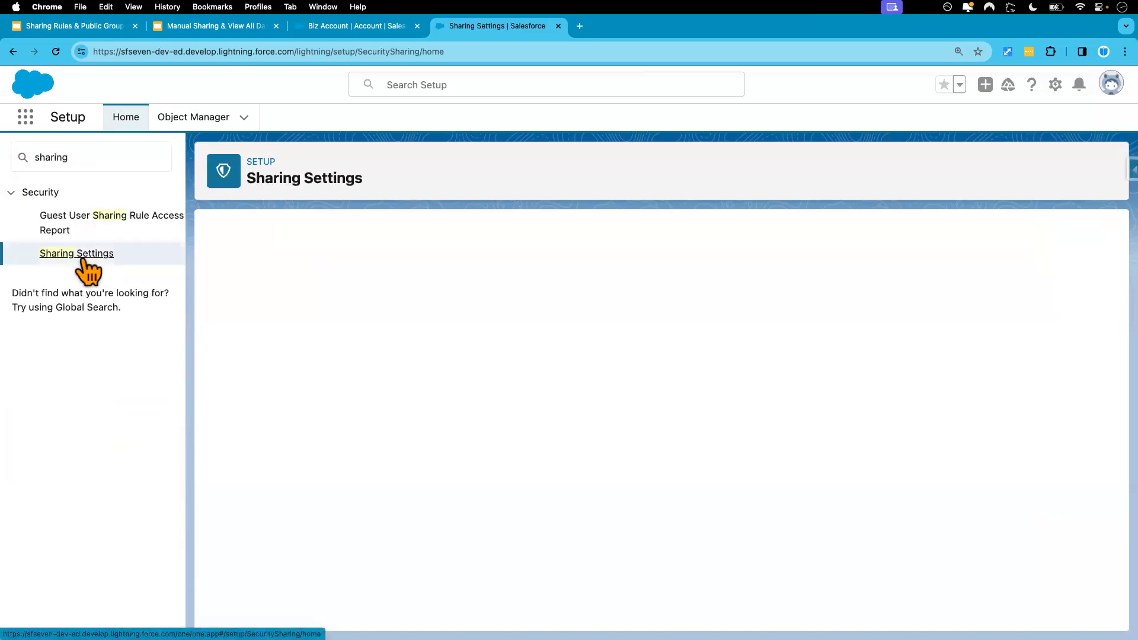
Start a new Account sharing rule with the label "Account Sharing" and the rule name Account_Sharing
scroll(496, 460, "down", 2)
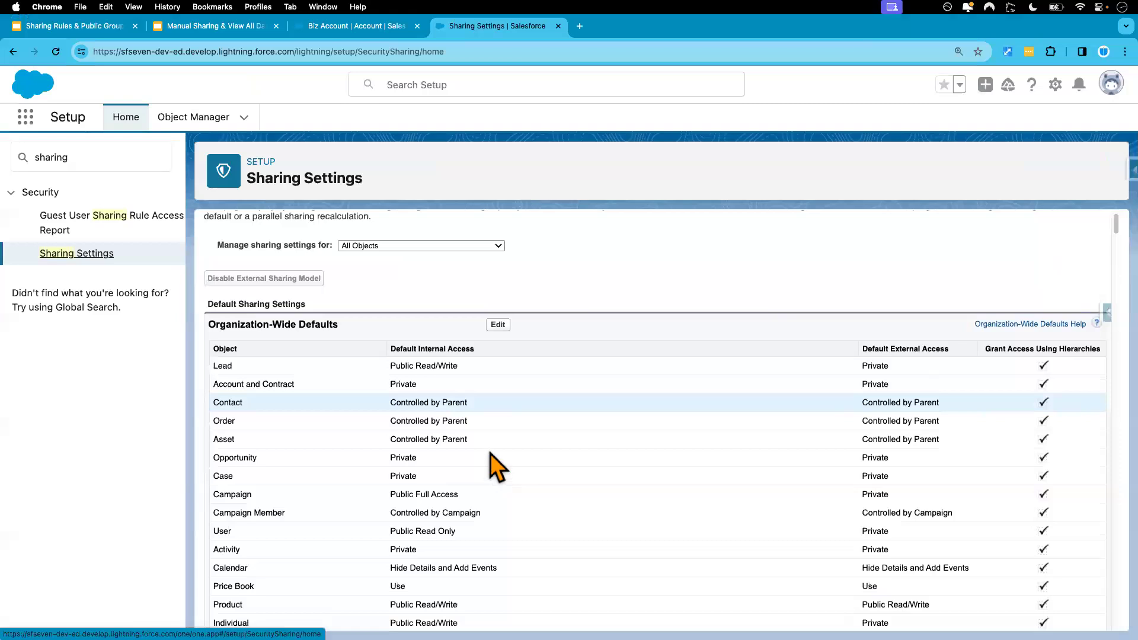
scroll(474, 397, "down", 1)
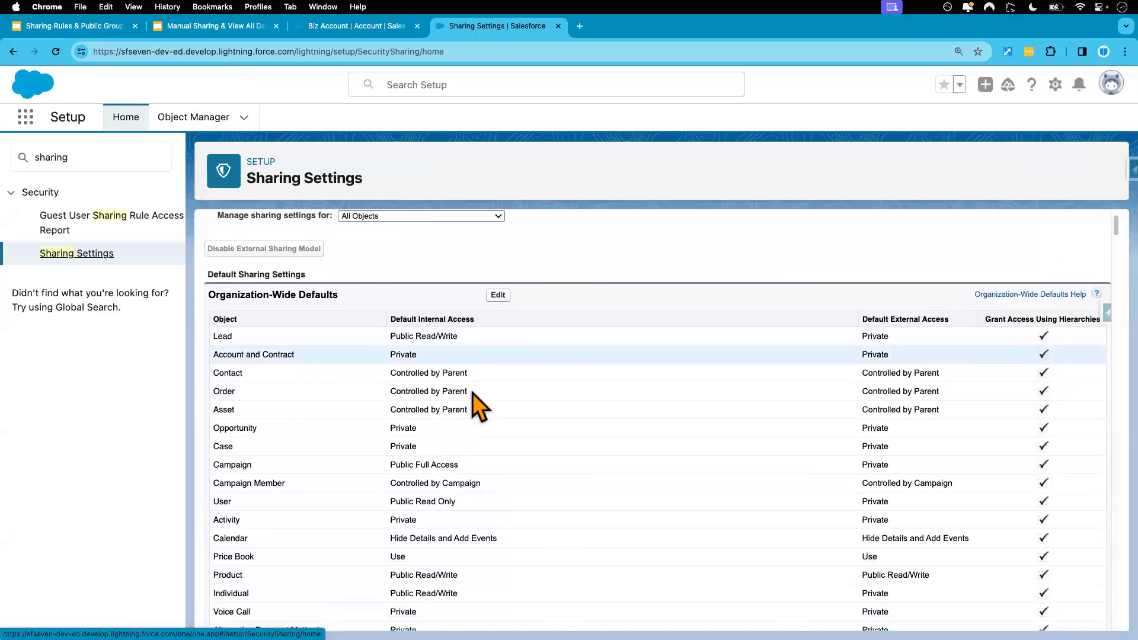
scroll(473, 394, "down", 20)
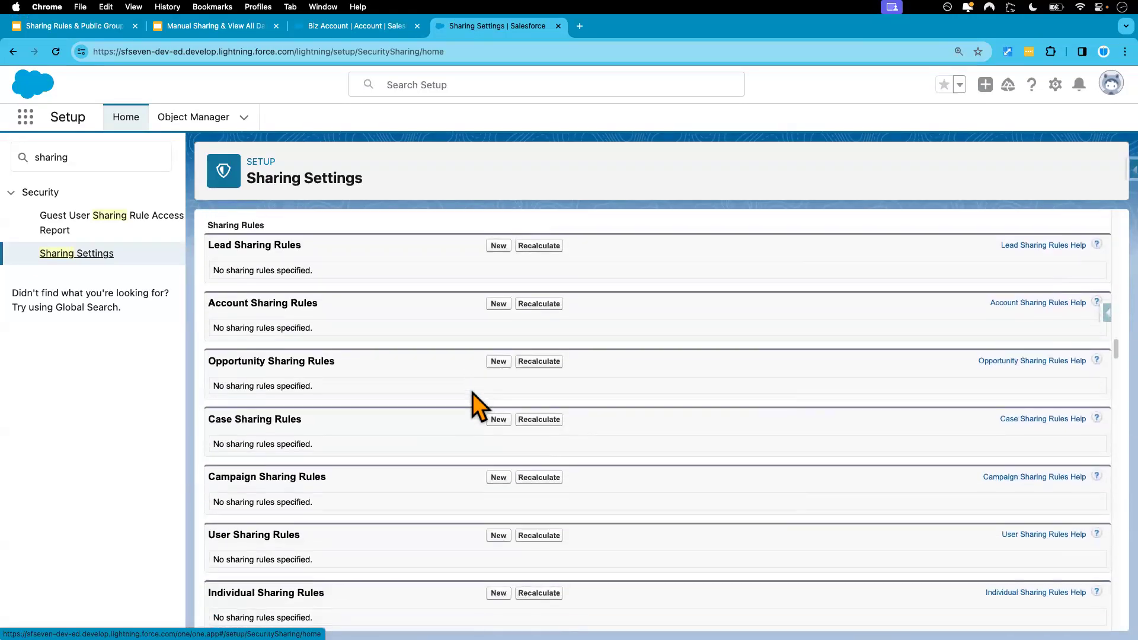
scroll(479, 408, "up", 1)
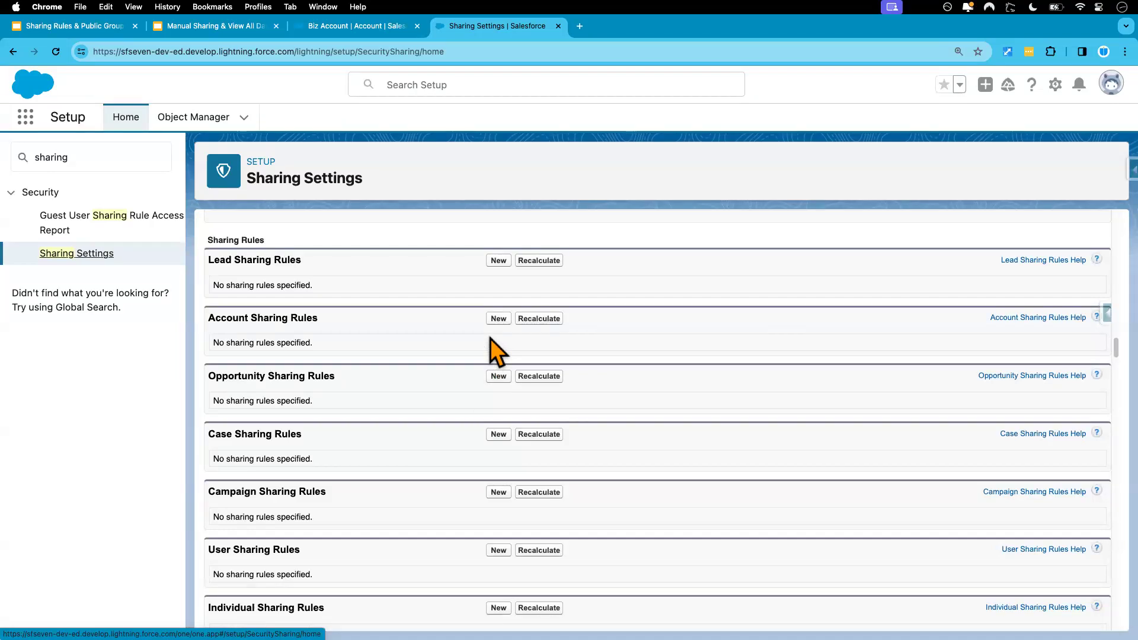
left_click(497, 320)
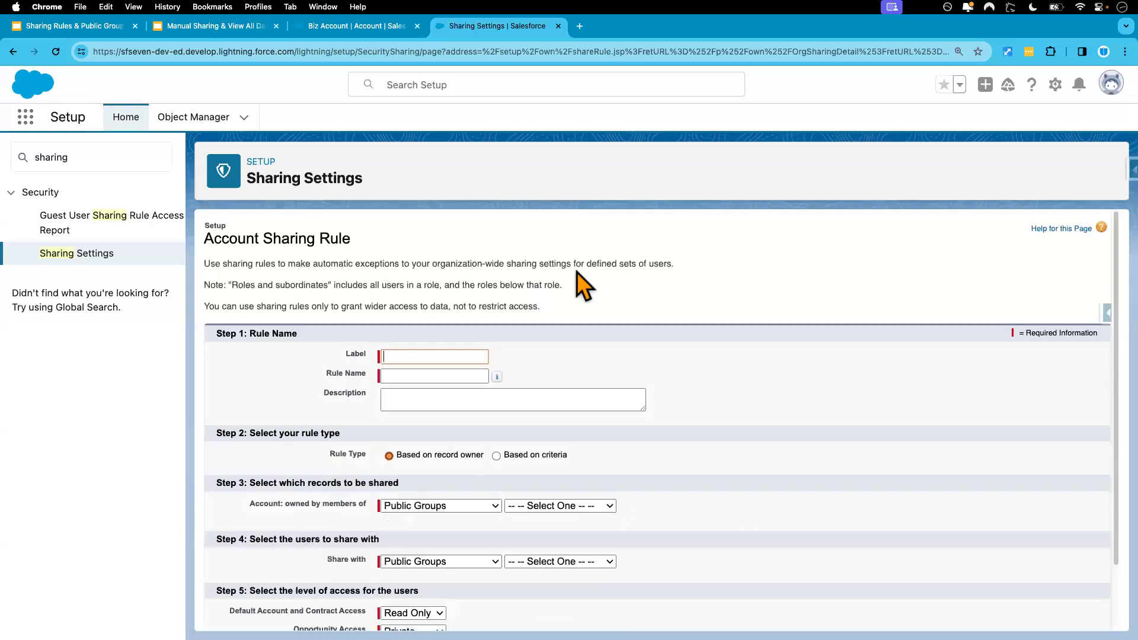
type("Account Sharing")
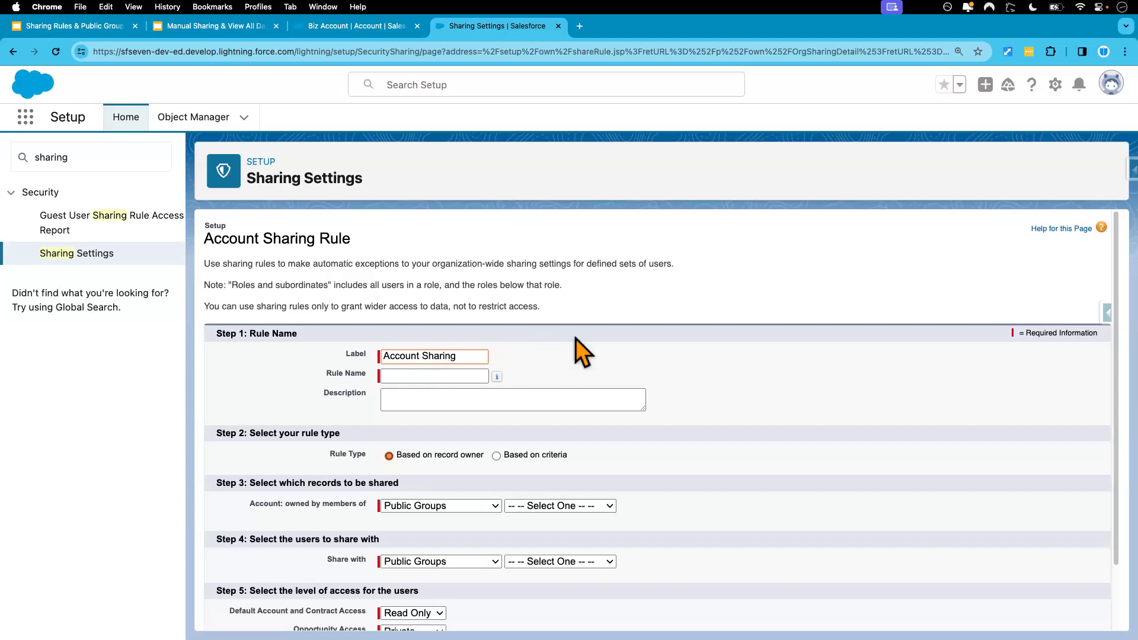
scroll(623, 386, "down", 3)
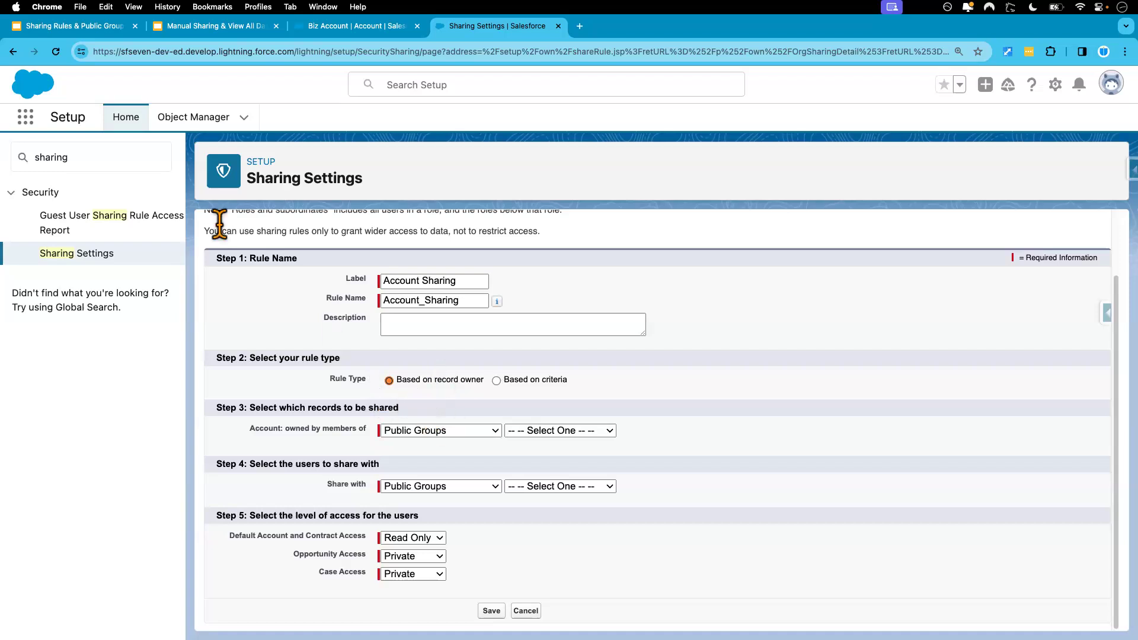
Consult the owner-based sharing rule demo slide and set the rule to share accounts owned by members of the CEO role
left_click(88, 31)
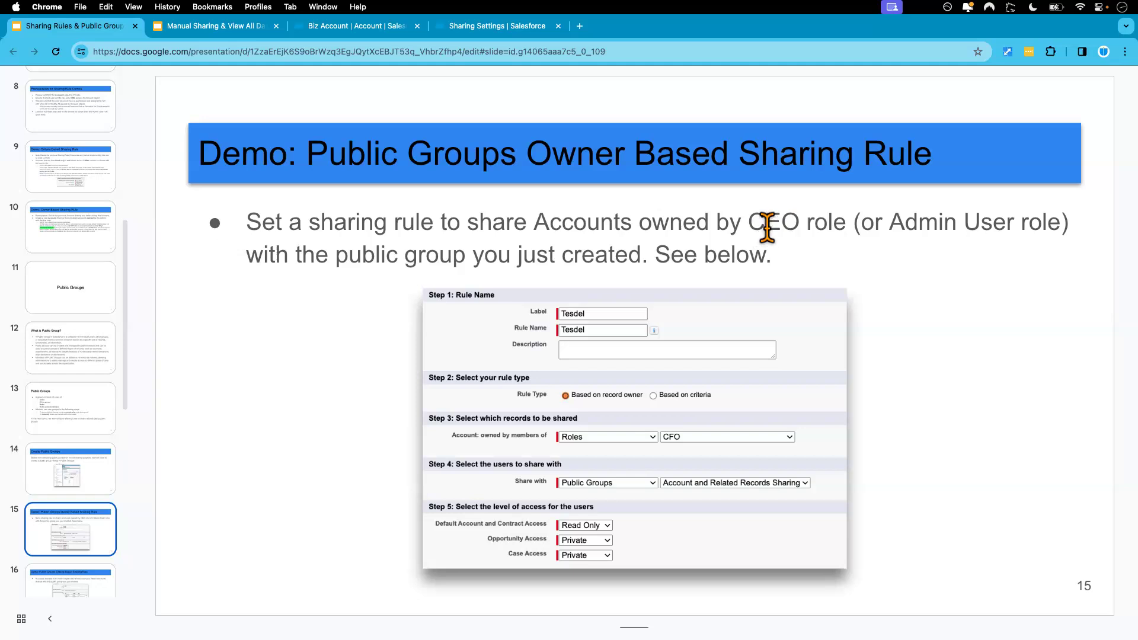
left_click(485, 27)
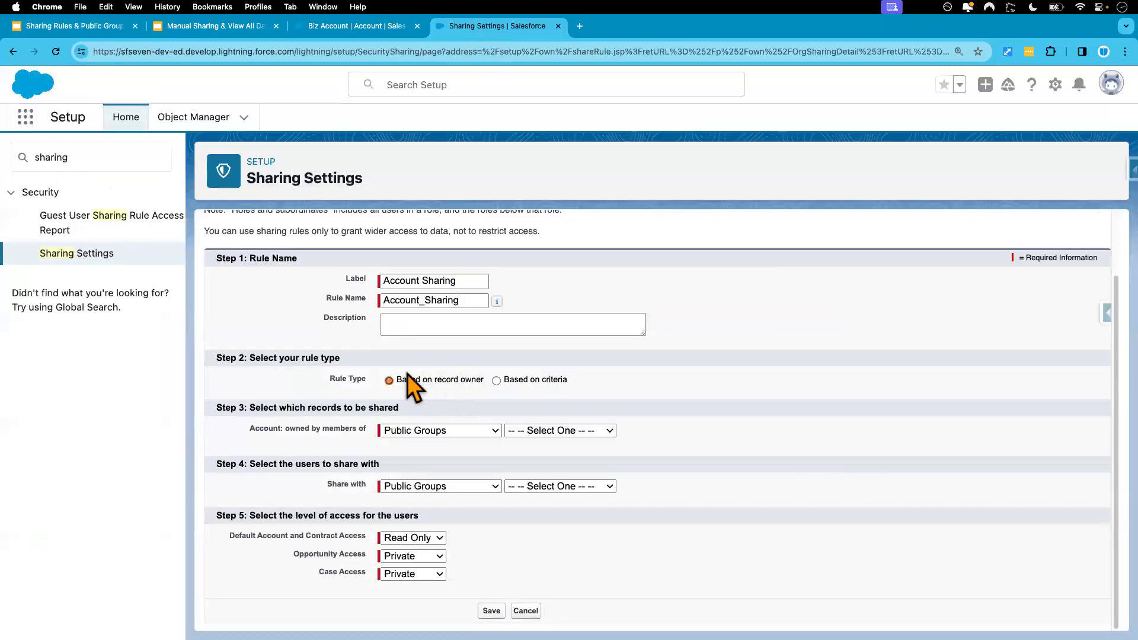
left_click(458, 436)
left_click(449, 446)
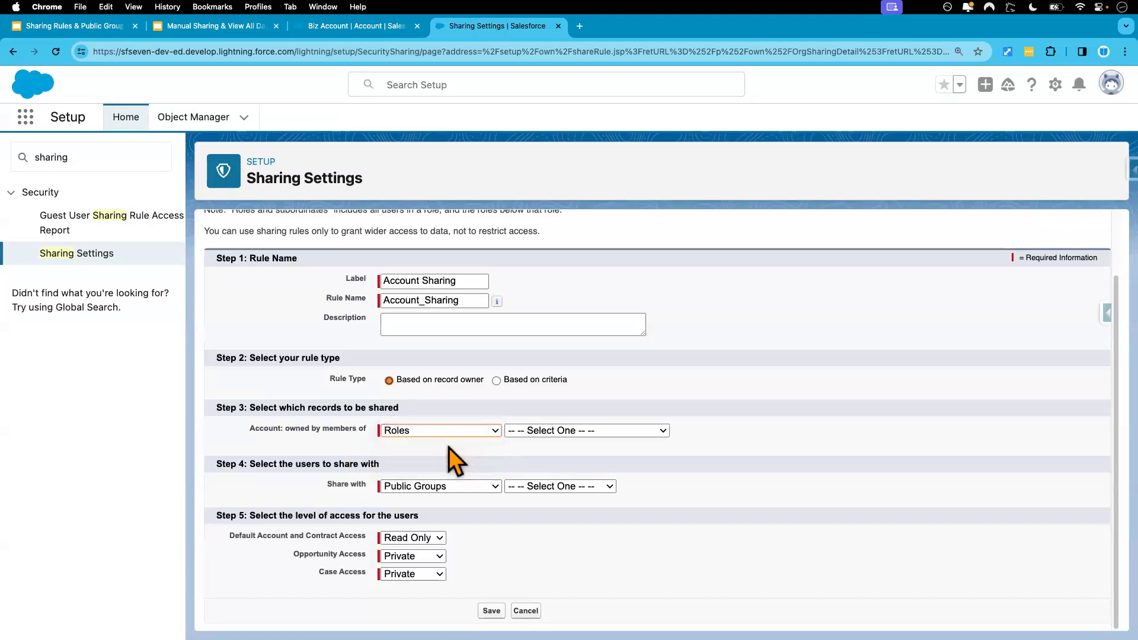
left_click(534, 431)
left_click(542, 445)
left_click(710, 425)
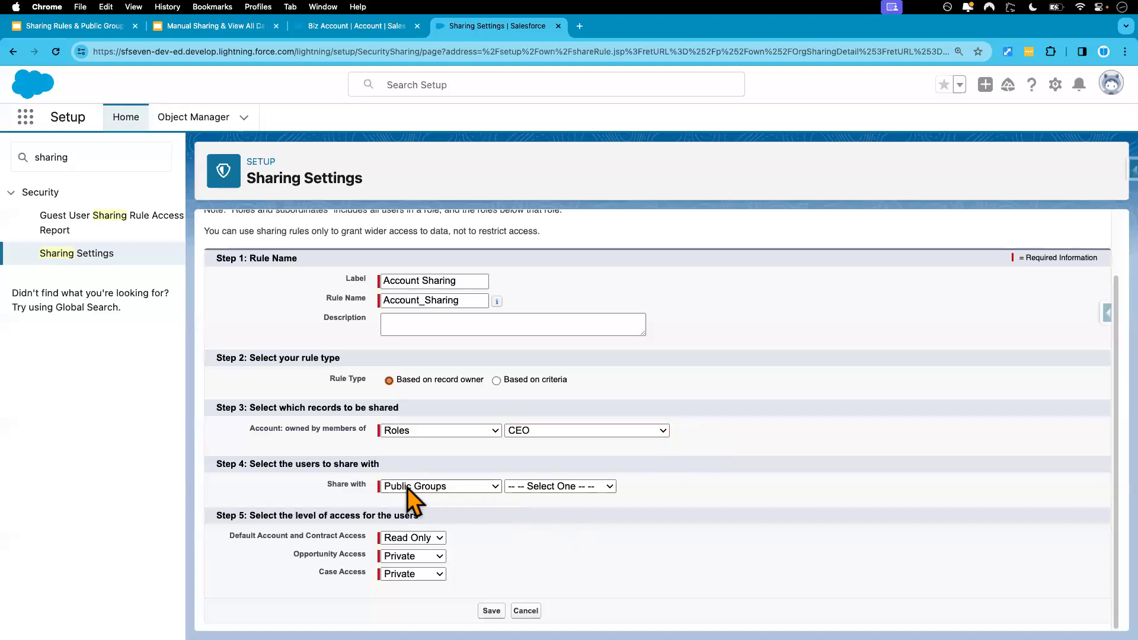
Share the rule's records with the public group Account Public Group
left_click(471, 492)
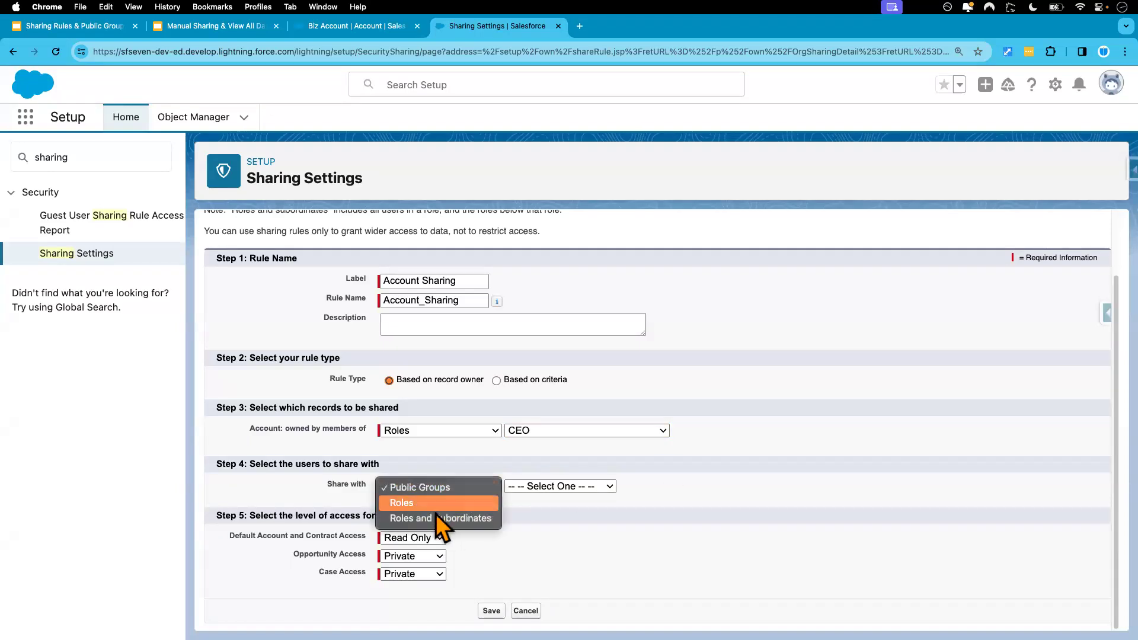
left_click(440, 492)
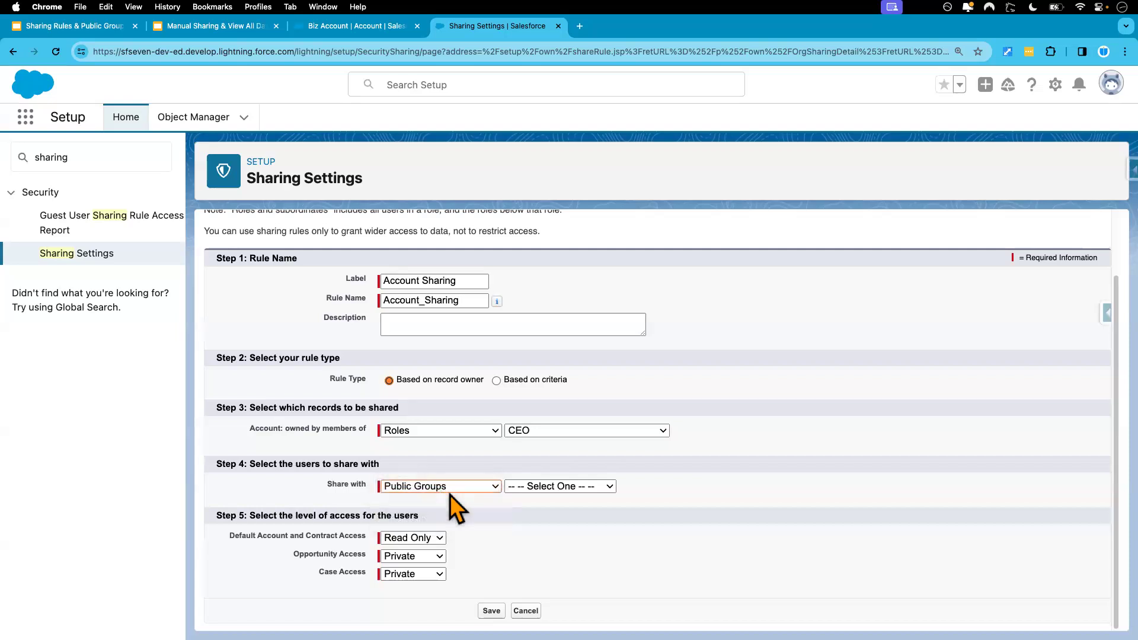
left_click(557, 489)
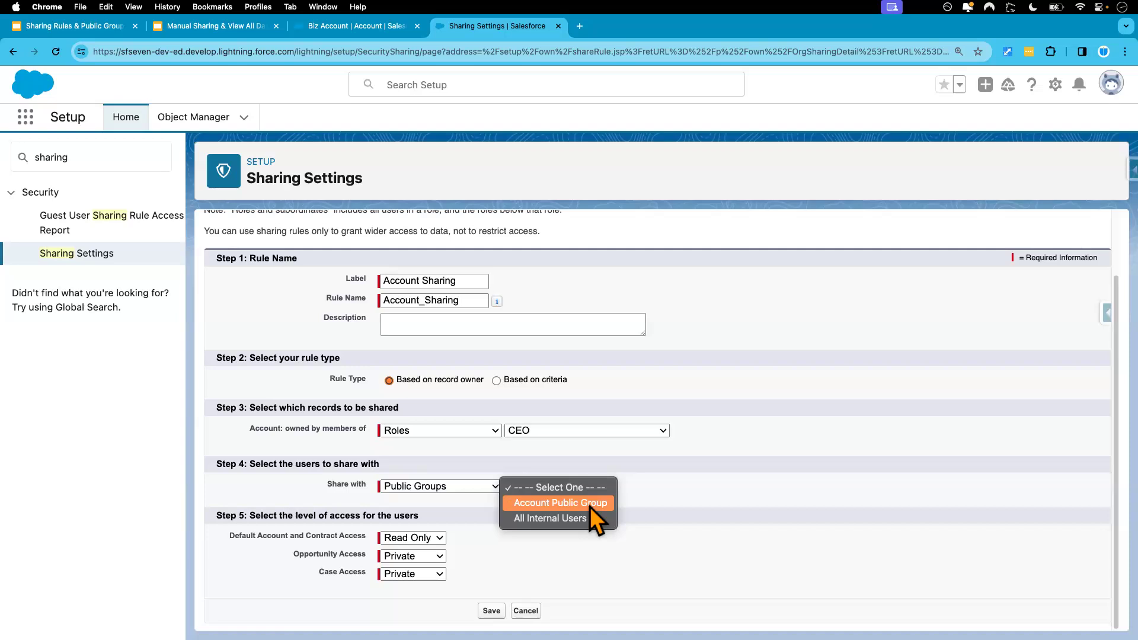
left_click(589, 507)
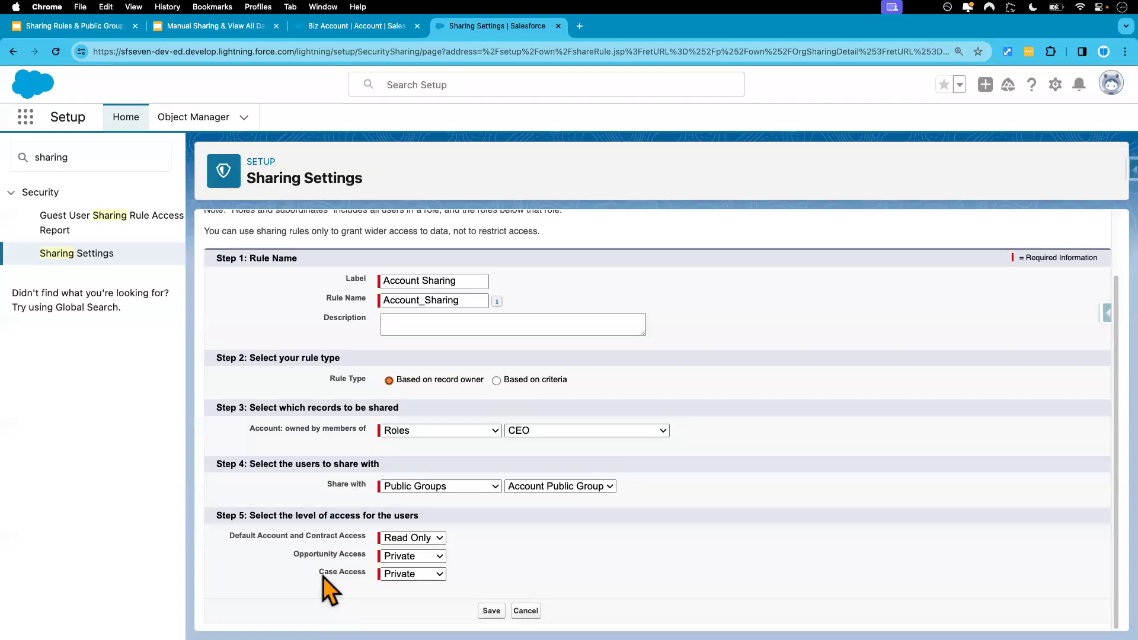
Set account and contract, opportunity, and case access to Read/Write, then save the sharing rule and accept the background recalculation
left_click(440, 560)
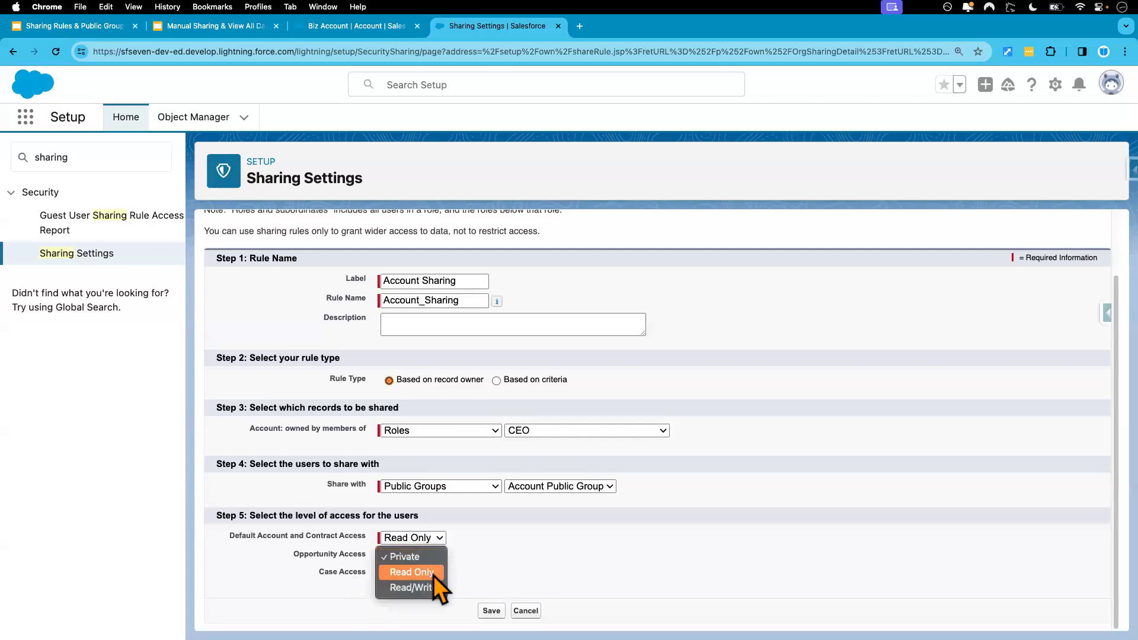
left_click(432, 560)
left_click(432, 561)
left_click(432, 554)
left_click(432, 578)
left_click(438, 603)
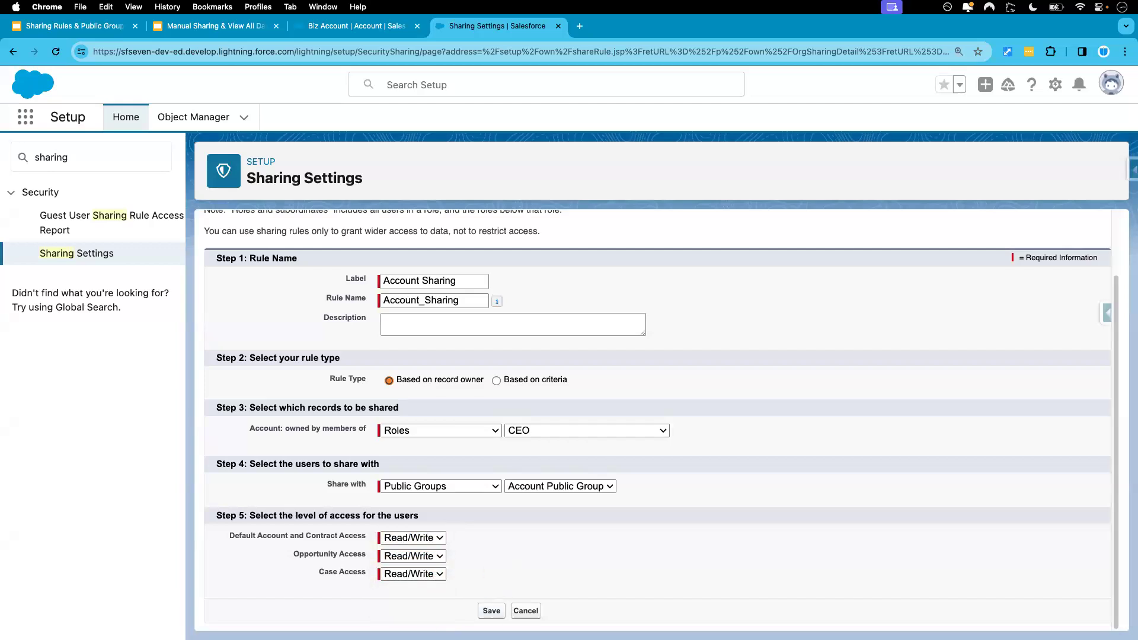
left_click(491, 610)
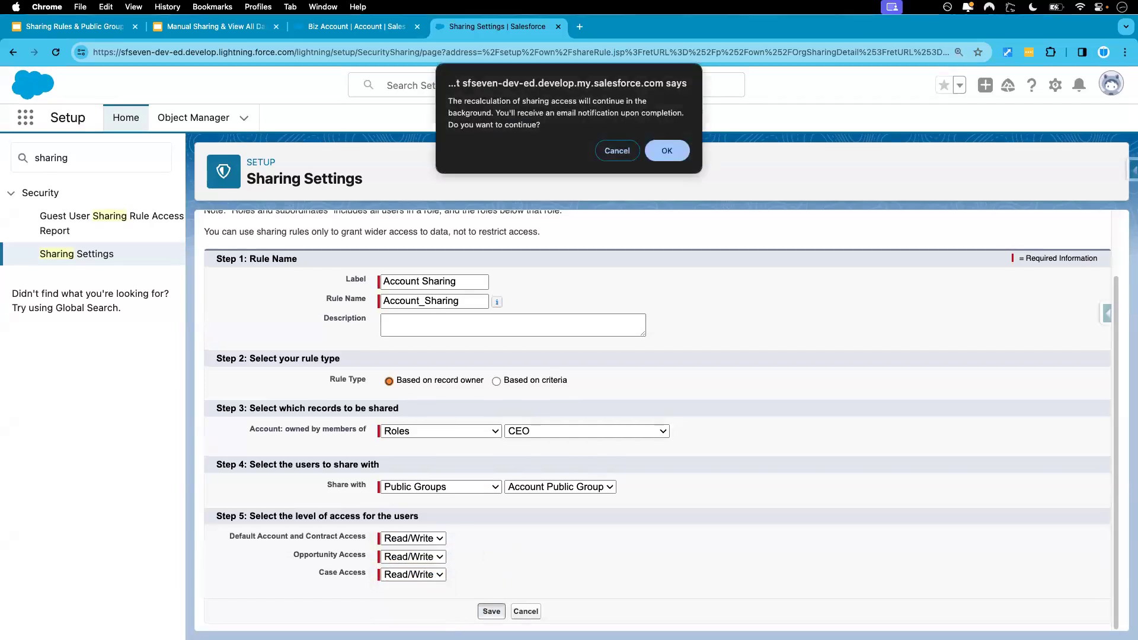
left_click(674, 155)
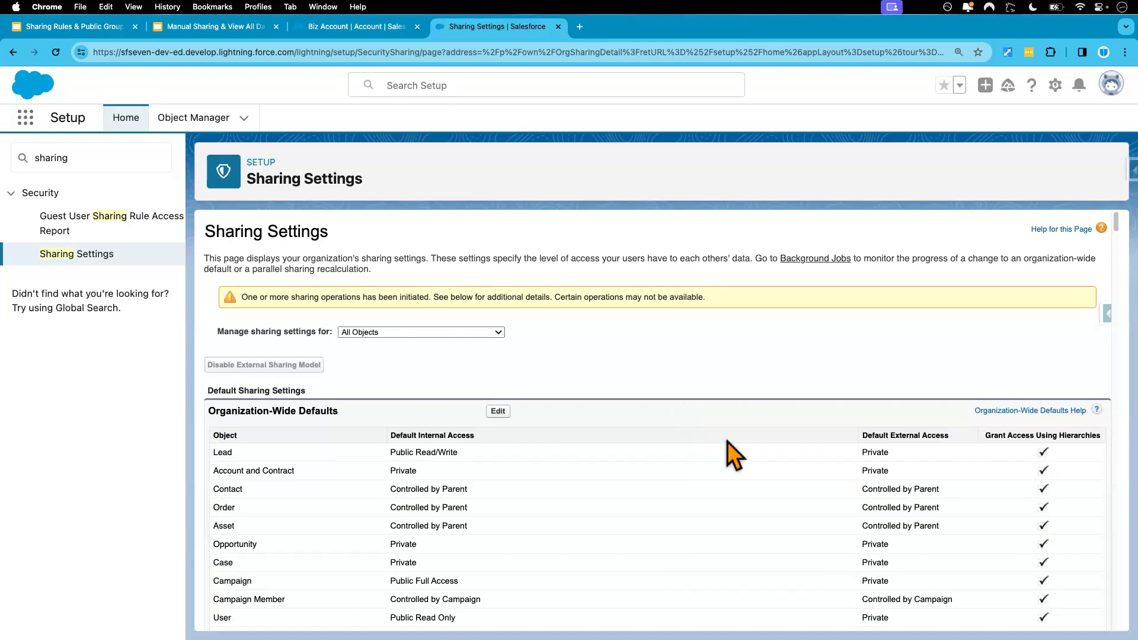
Reload the admin's Sharing Settings page and the test user's All Accounts list to check the shared records
left_click(55, 53)
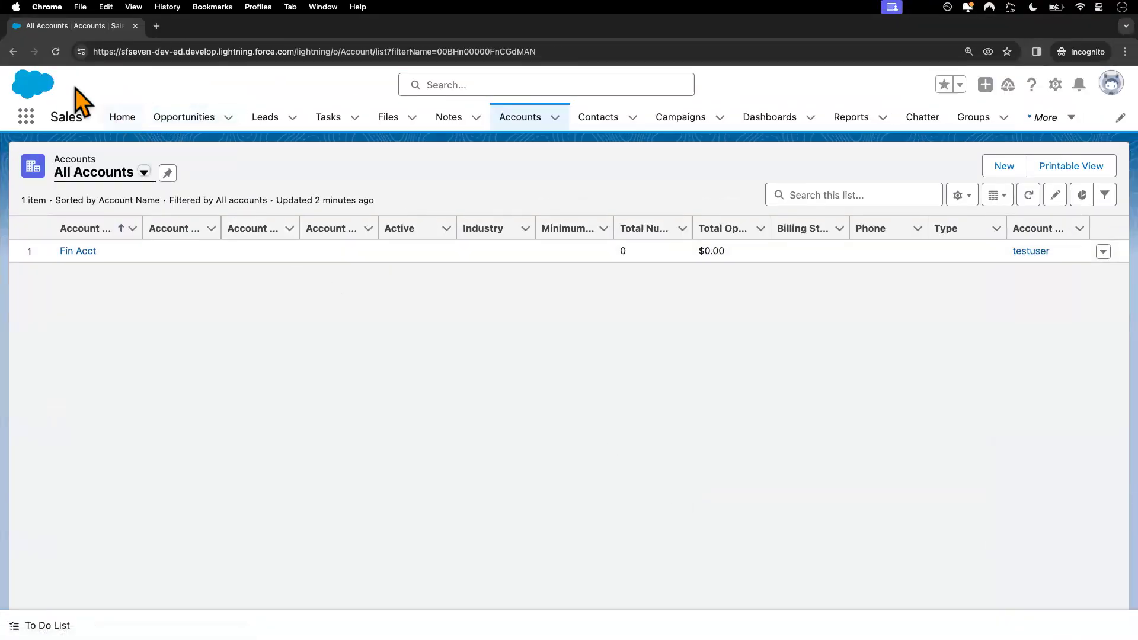
left_click(55, 52)
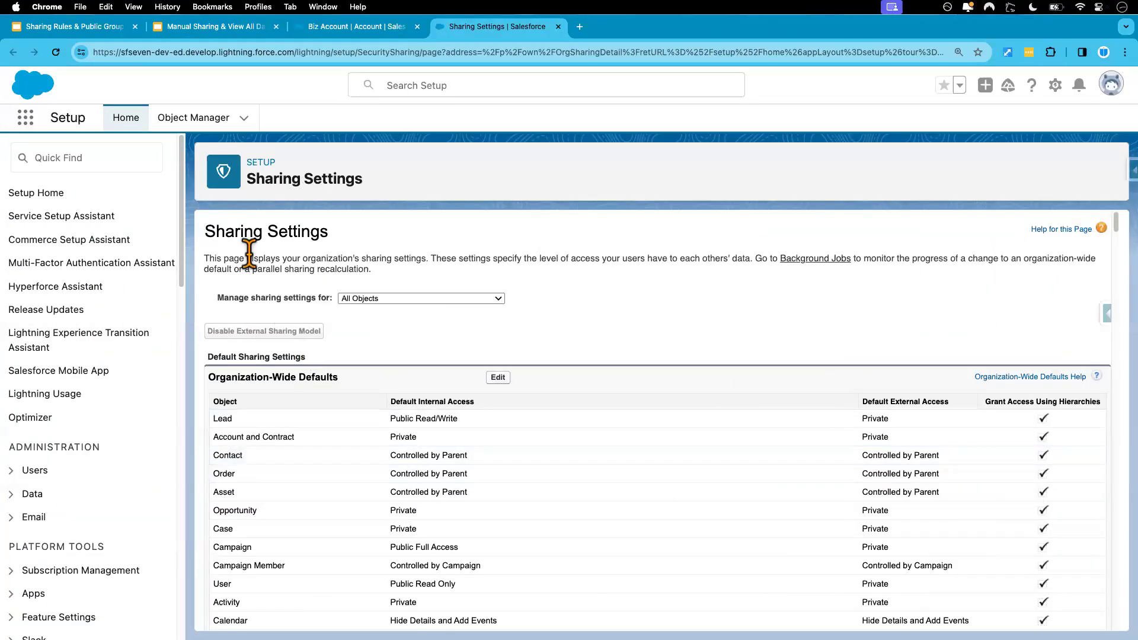
Find Public Groups in Setup, remove the test user from Account Public Group's selected members, and save the group
left_click(102, 159)
type("p")
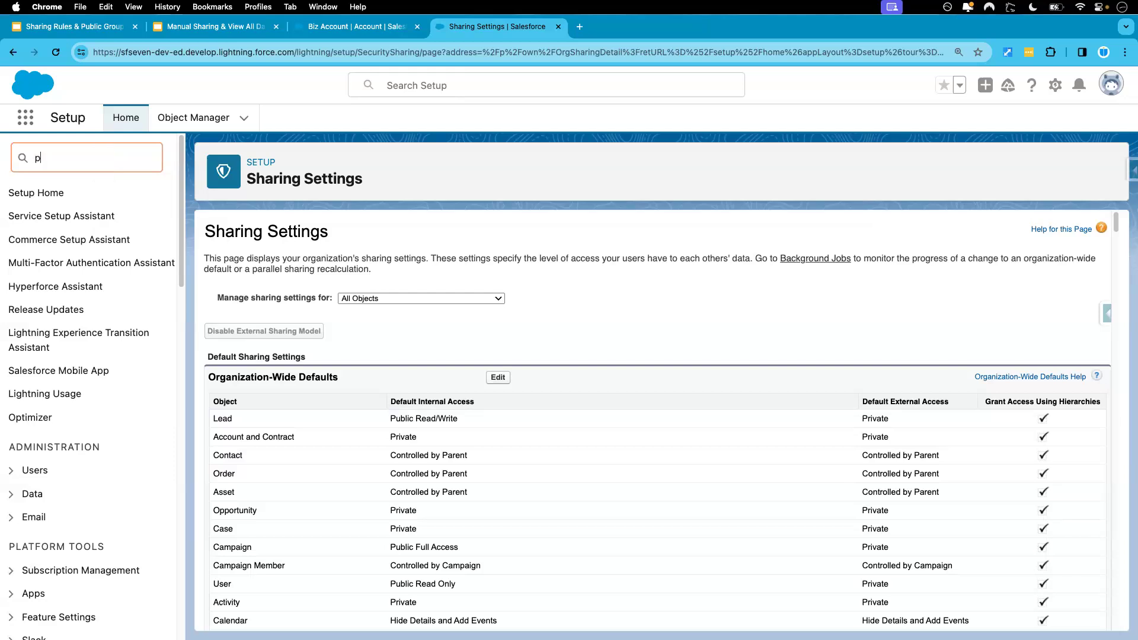
type("ublic")
left_click(90, 220)
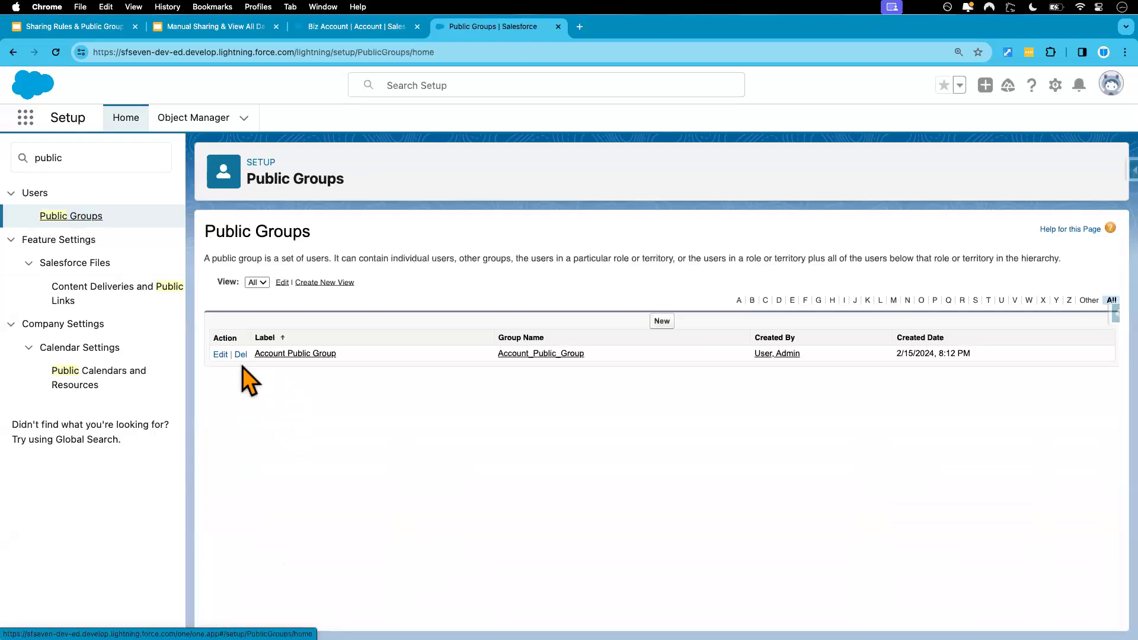
left_click(219, 354)
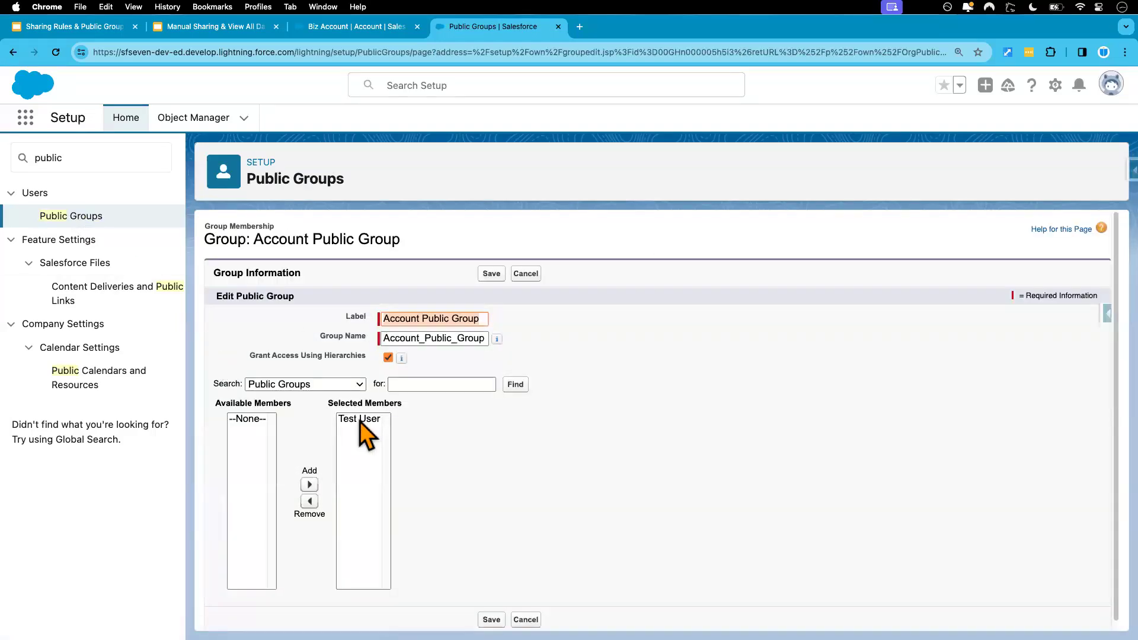
left_click(363, 421)
left_click(309, 502)
left_click(492, 619)
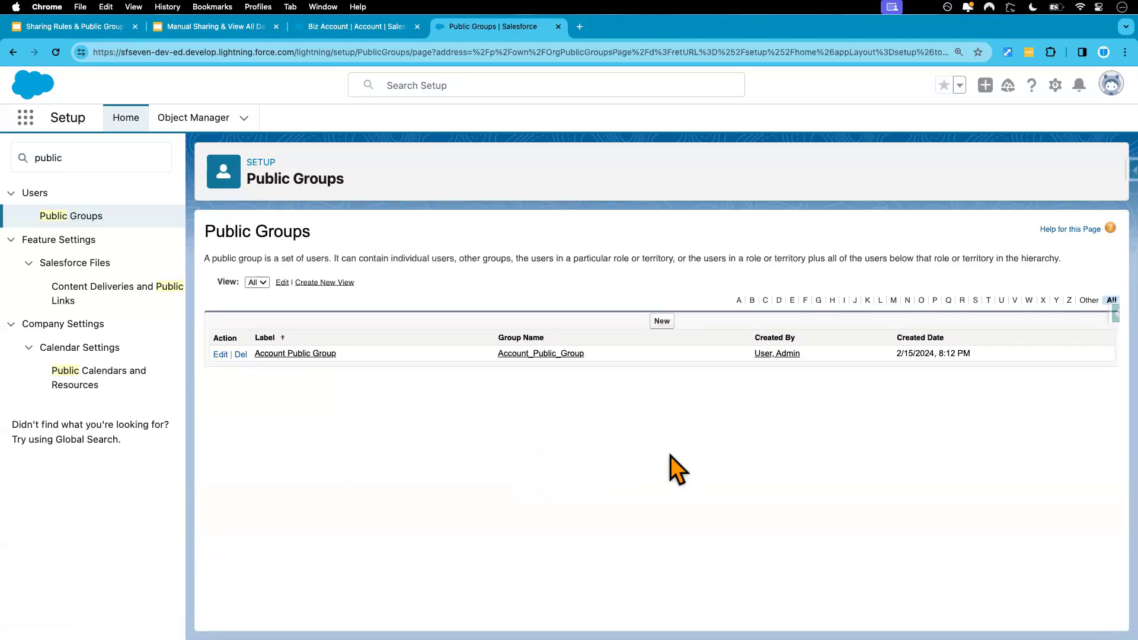
Reload the test user's All Accounts list to check access without group membership, then return to the admin's Public Groups page
key("ctrl+Right")
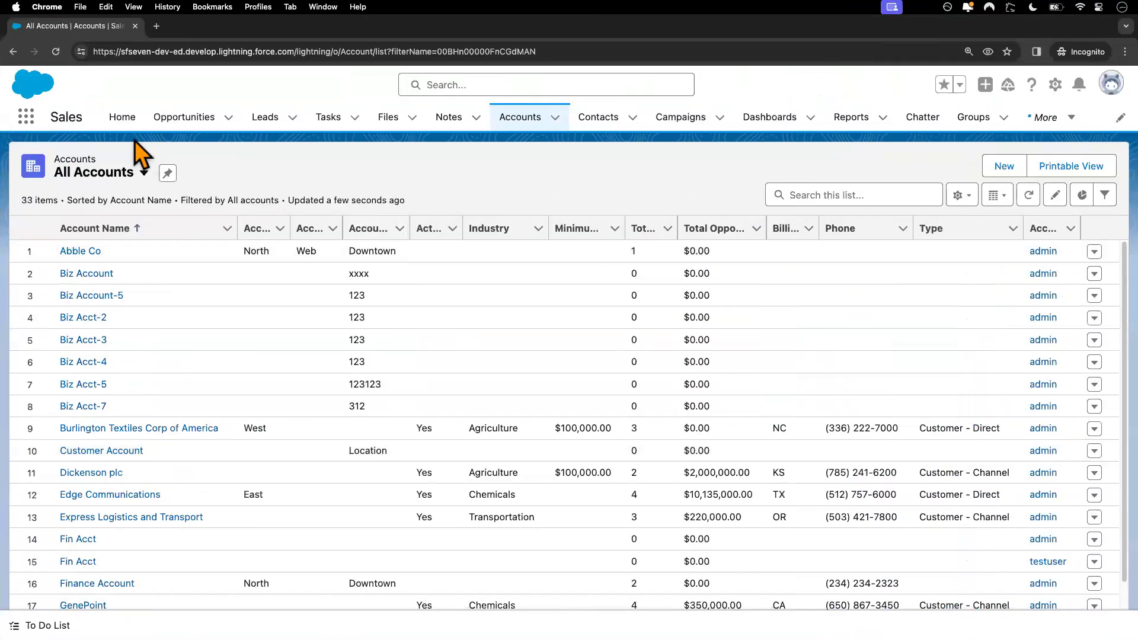
left_click(56, 52)
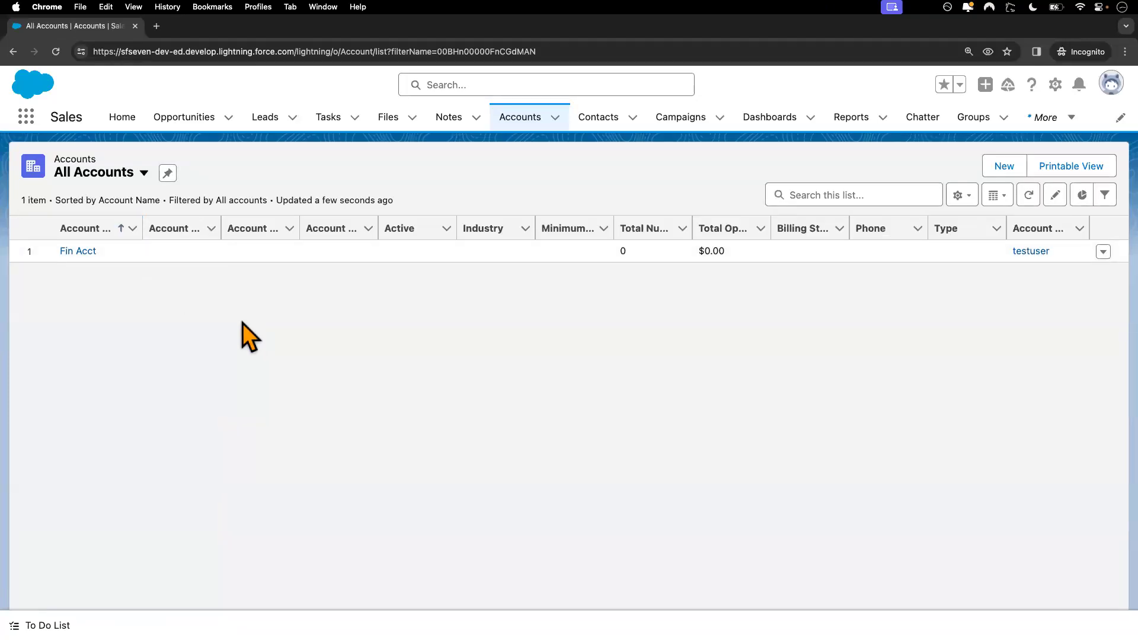
key("ctrl+Left")
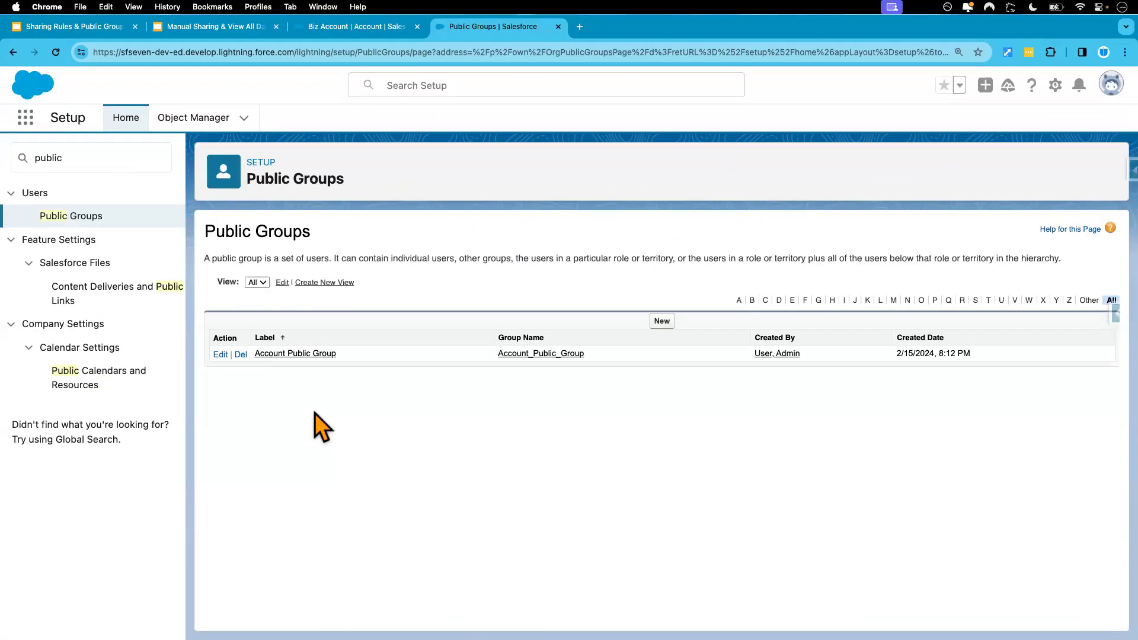
Add the test user back to Account Public Group from the Users member type and save the group
left_click(221, 354)
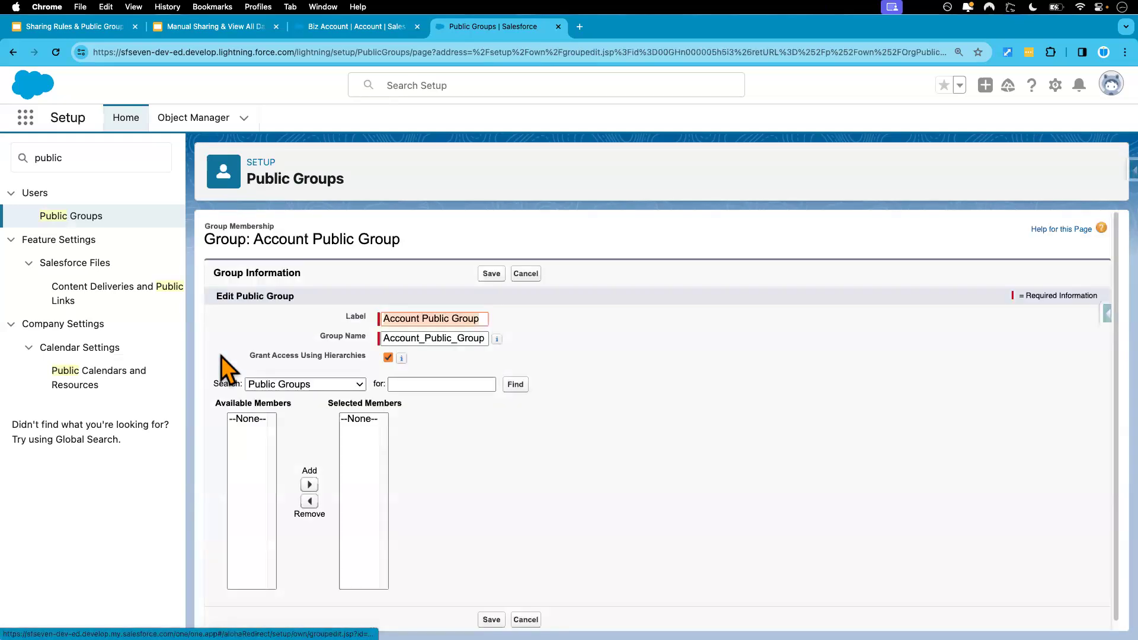
left_click(333, 385)
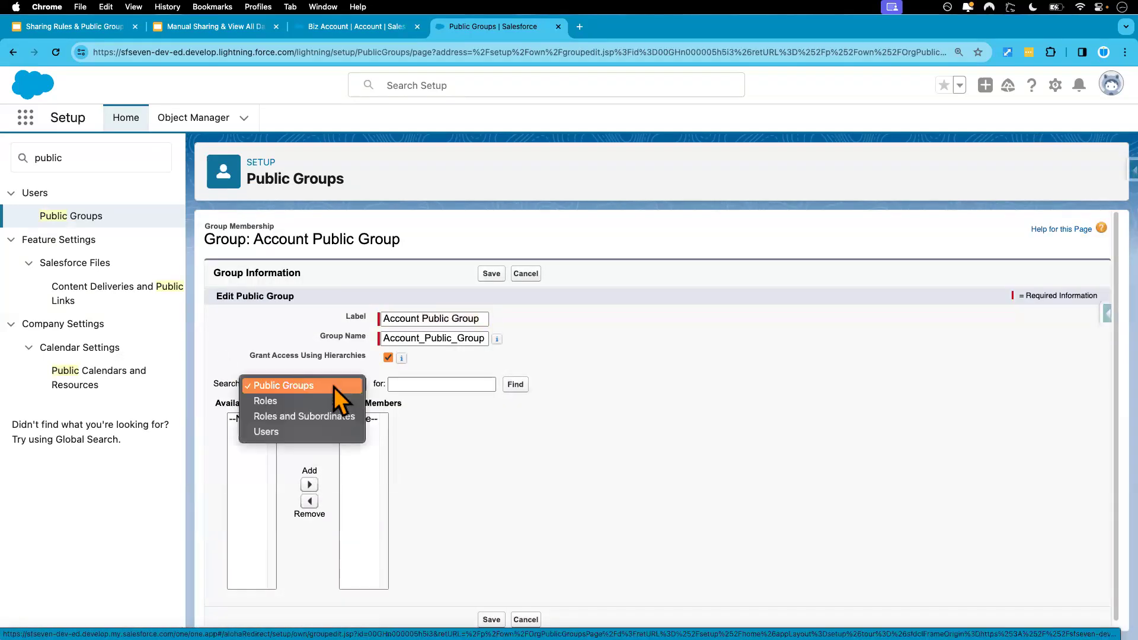
left_click(301, 430)
left_click(265, 457)
left_click(346, 485)
left_click(491, 620)
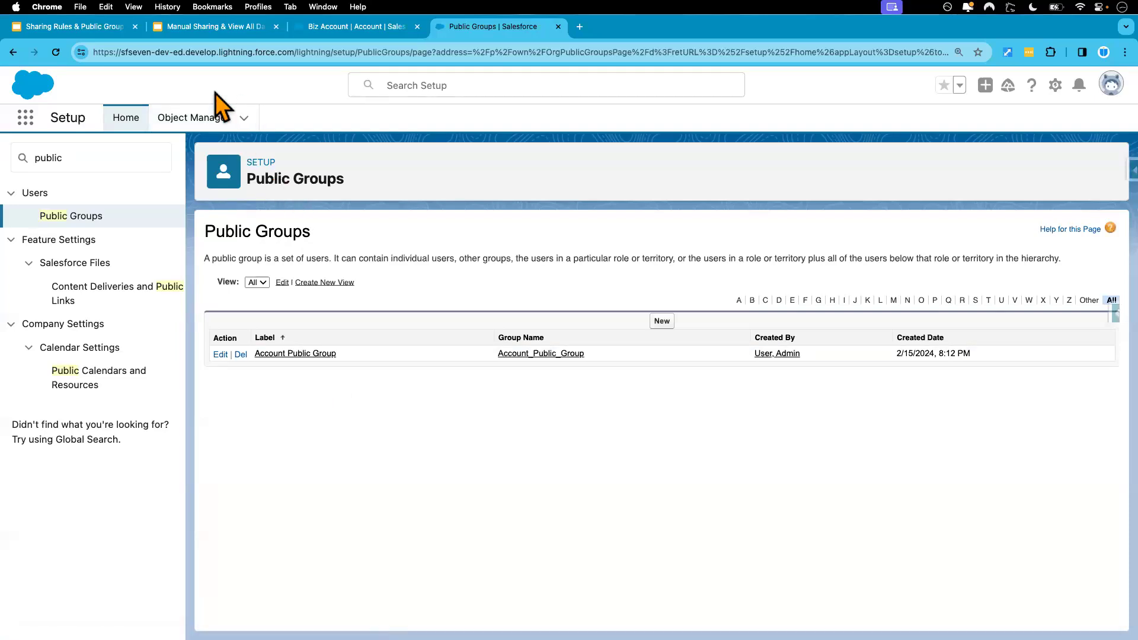
Consult the demo slide on the public groups criteria-based sharing rule in the presentation
left_click(98, 28)
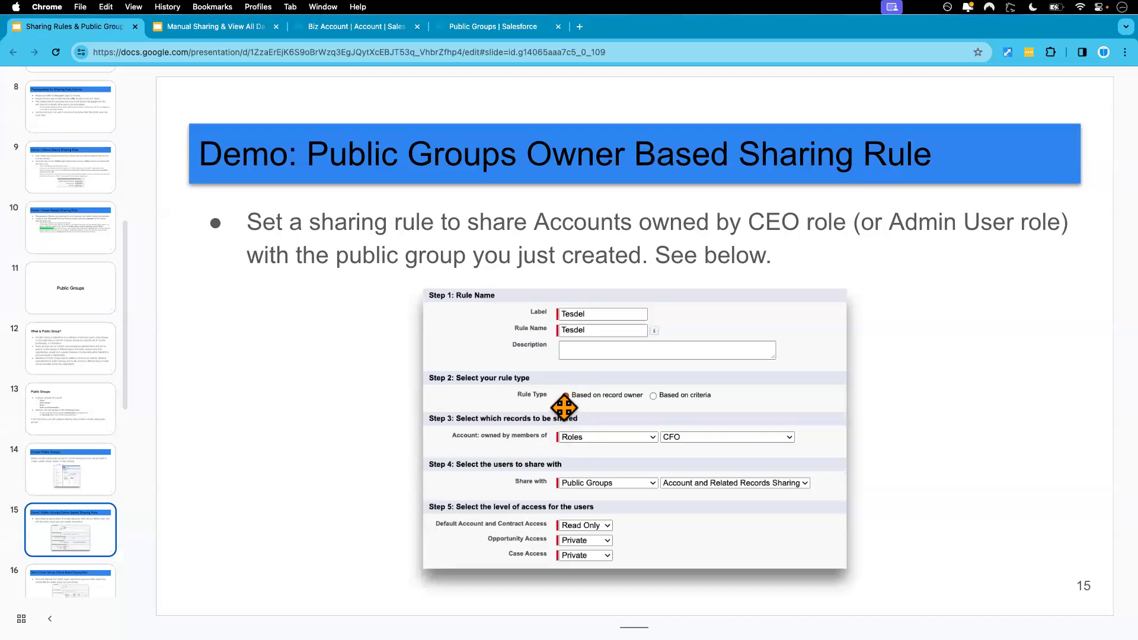
scroll(75, 527, "down", 2)
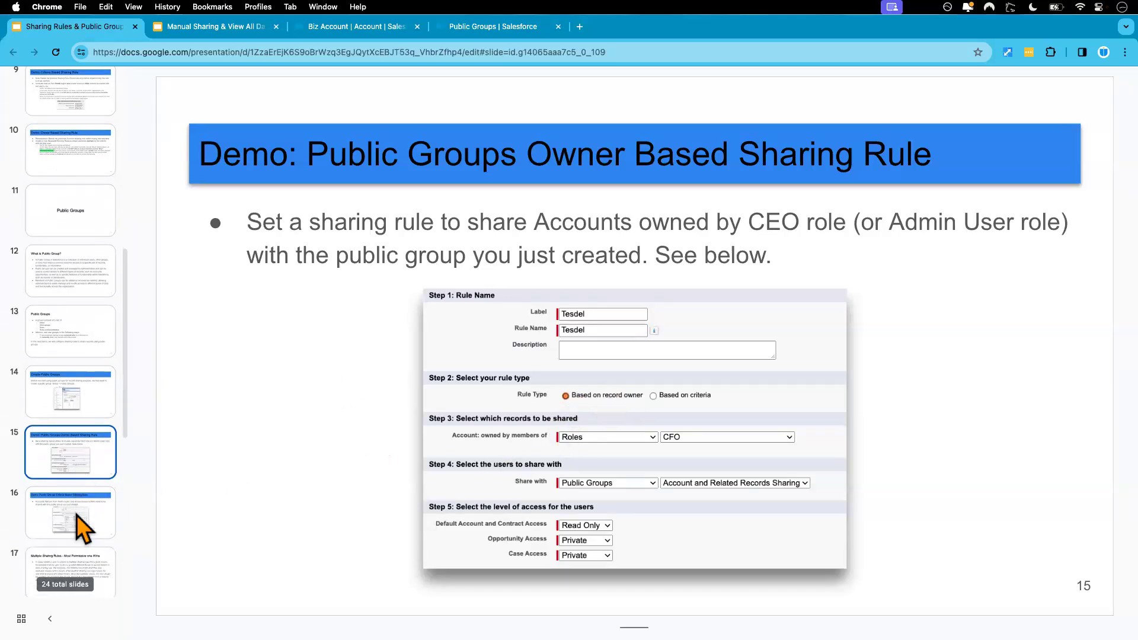
left_click(69, 532)
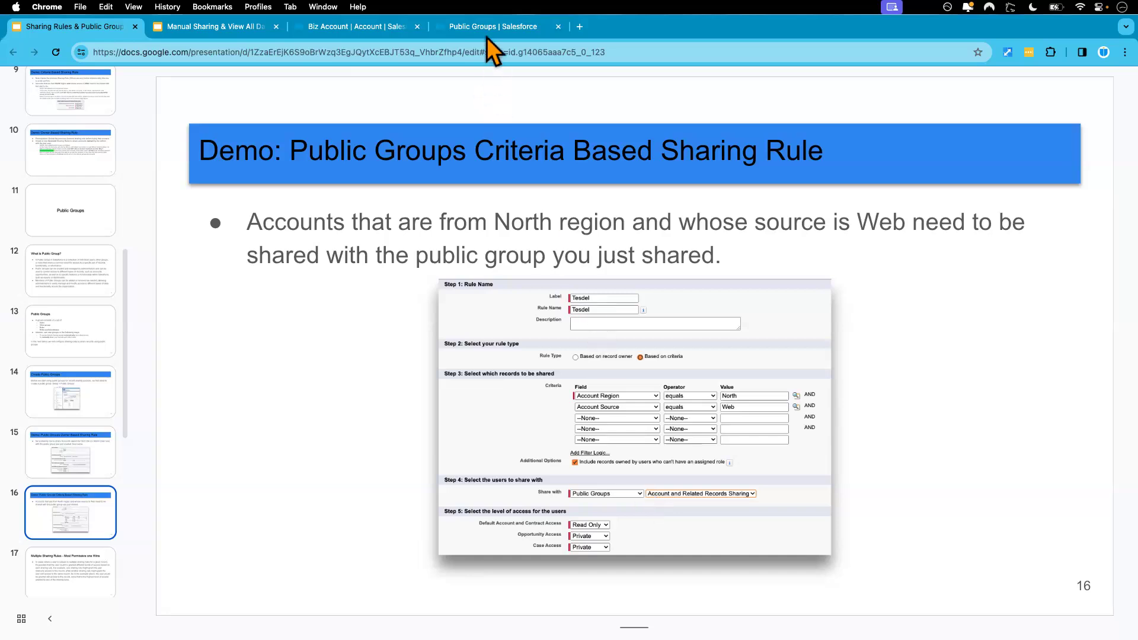
Open Sharing Settings in Setup, review which group the CEO-role account sharing rule shares with, and leave the rule without saving
left_click(375, 29)
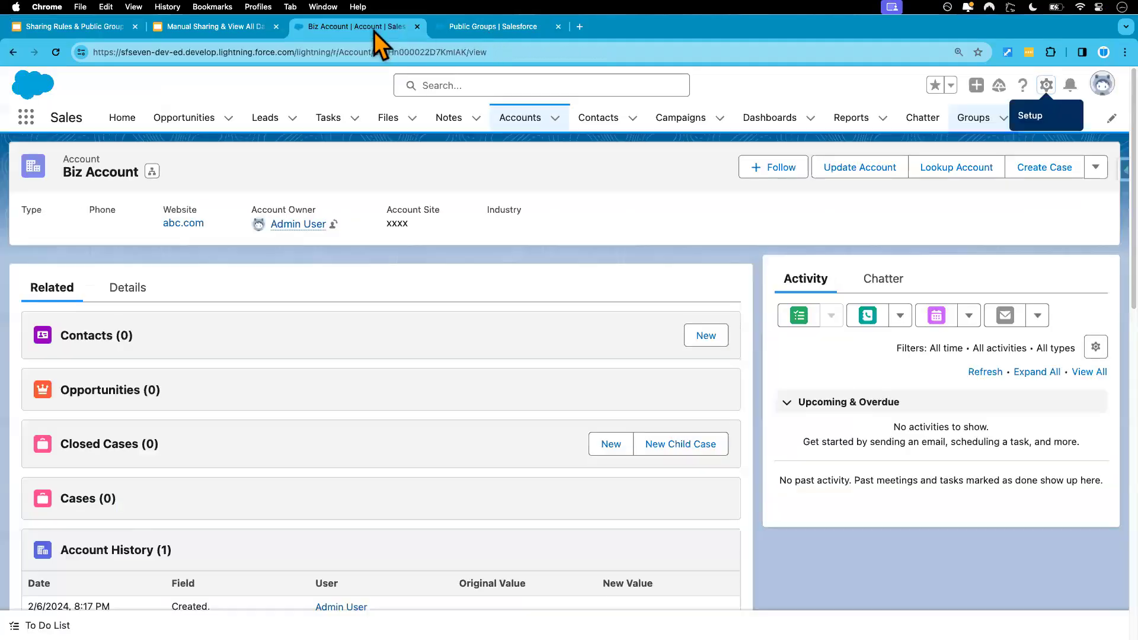
left_click(474, 31)
double_click(112, 159)
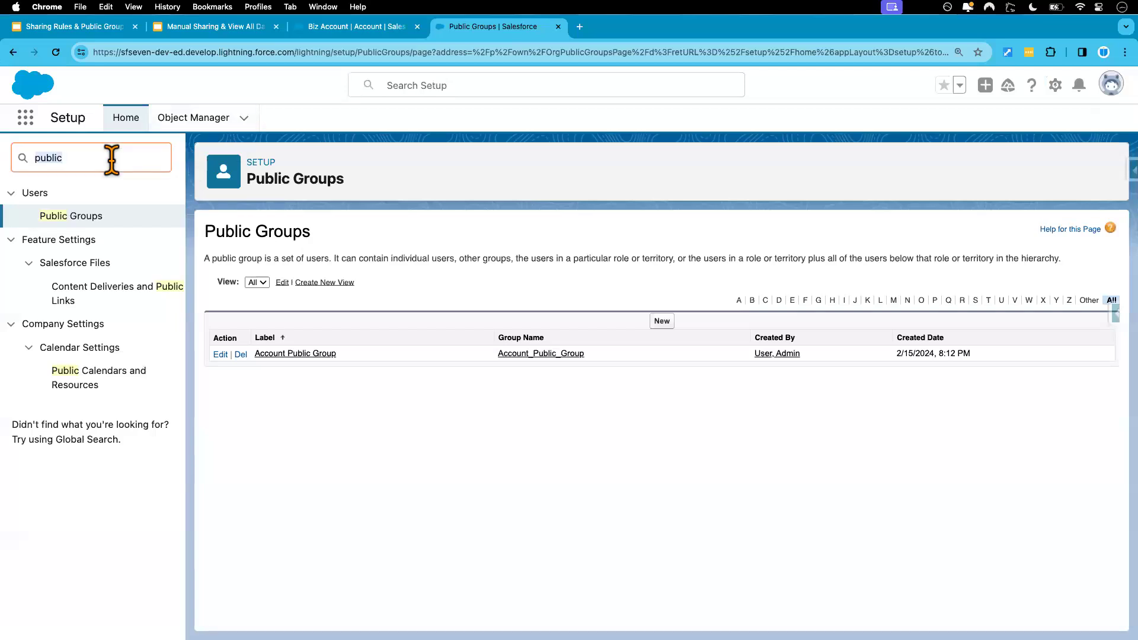
type("sharing")
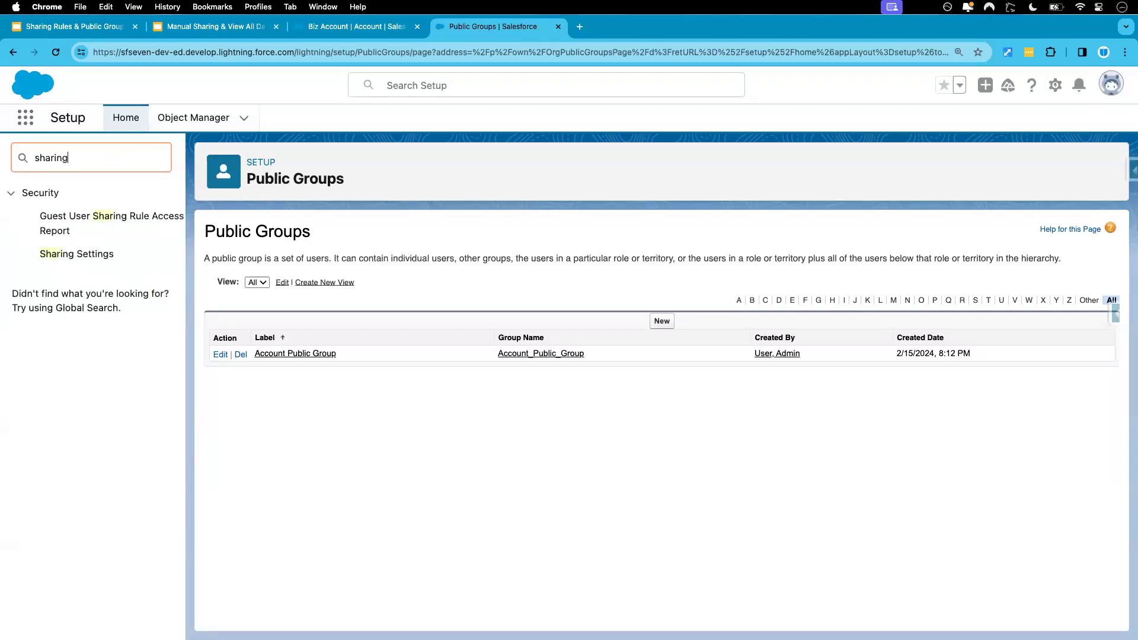
left_click(92, 254)
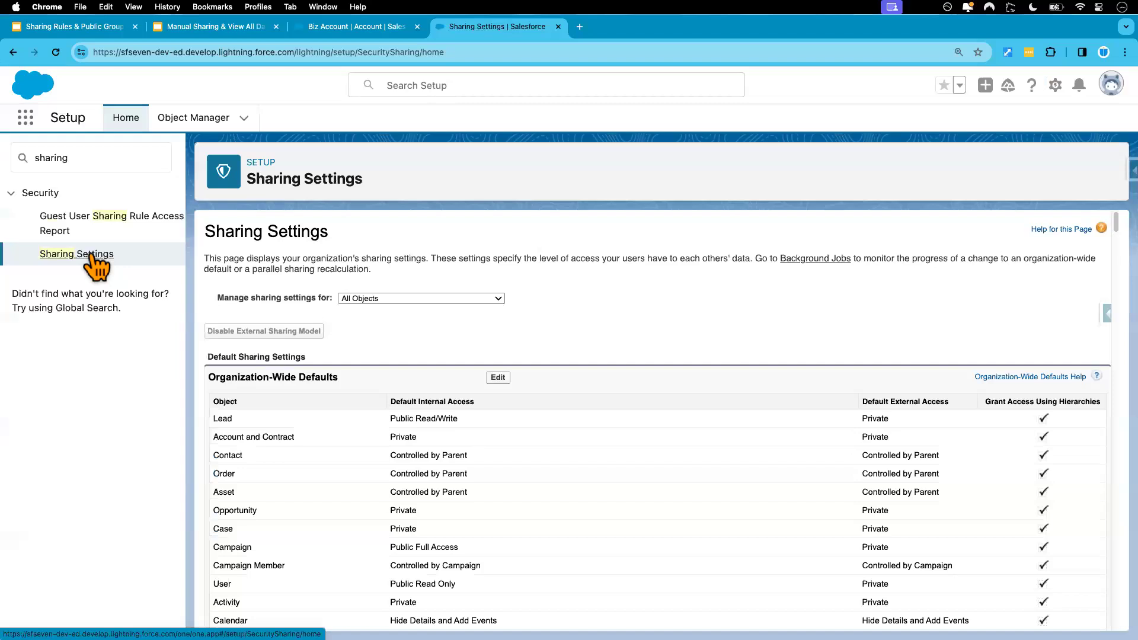
scroll(511, 515, "down", 10)
scroll(511, 514, "down", 20)
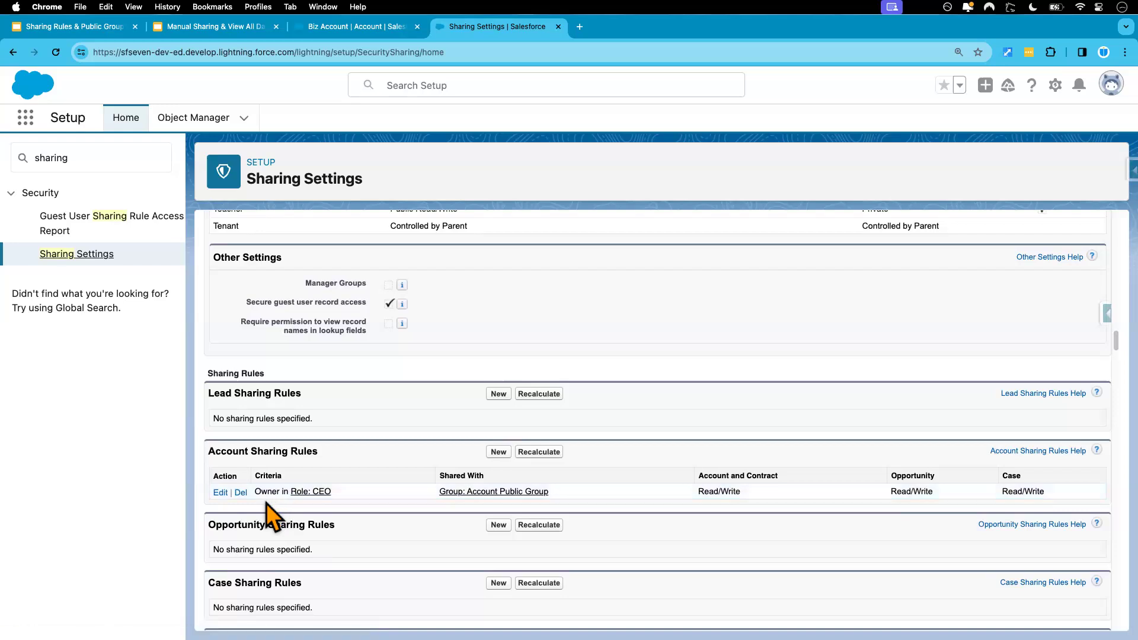
left_click(220, 493)
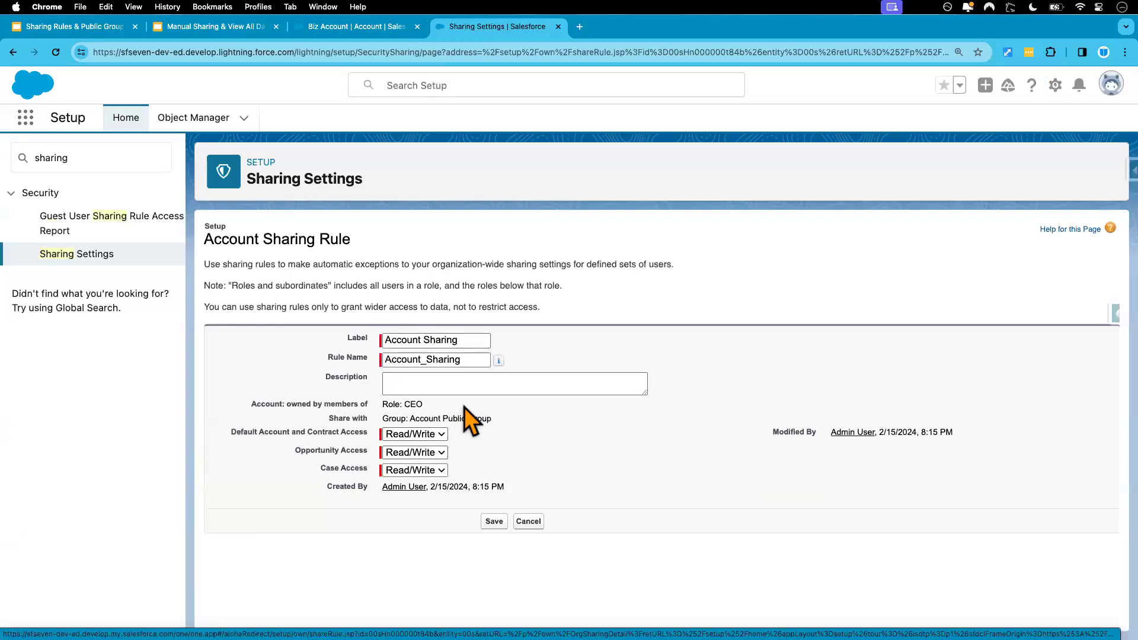
left_click_drag(383, 416, 500, 421)
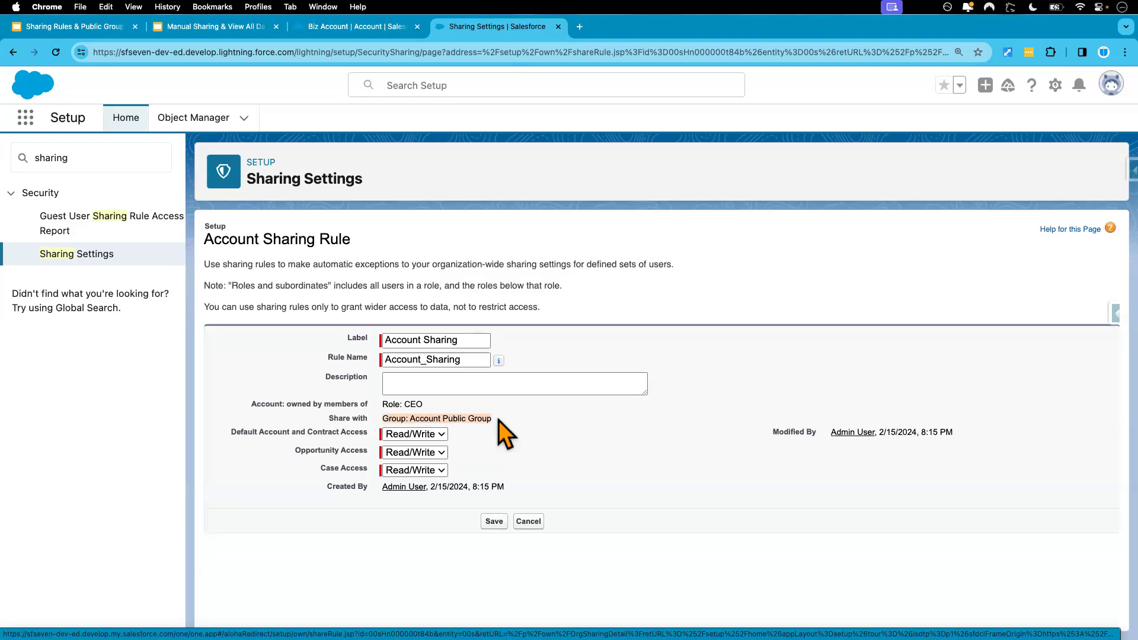
left_click(530, 523)
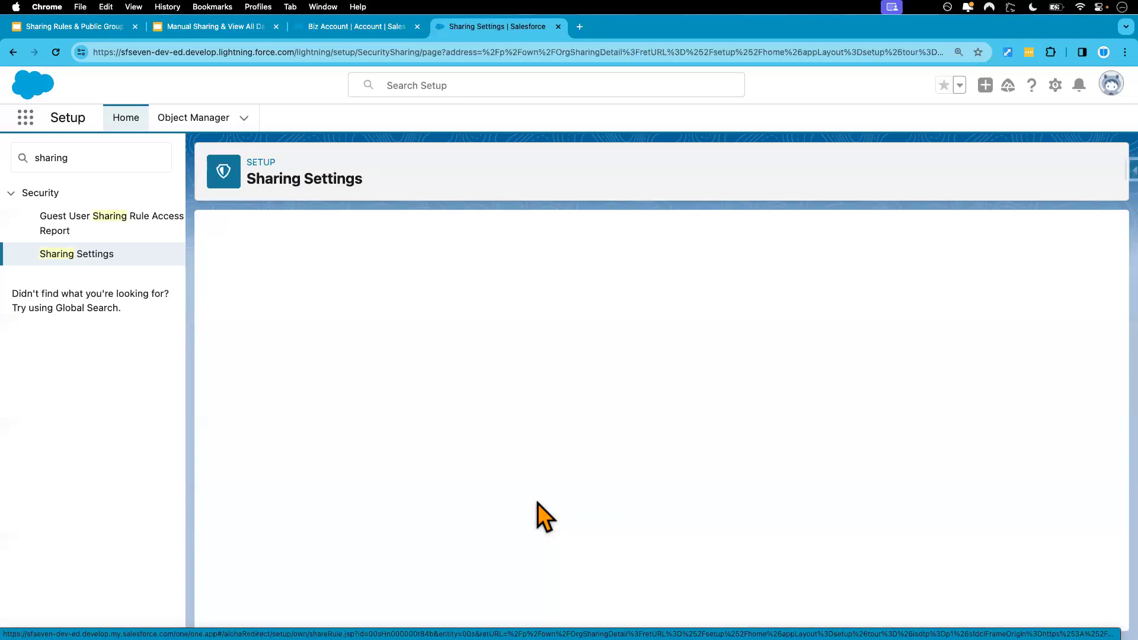
Delete the account sharing rule for the CEO role and accept the background recalculation
scroll(304, 501, "down", 20)
scroll(304, 496, "down", 20)
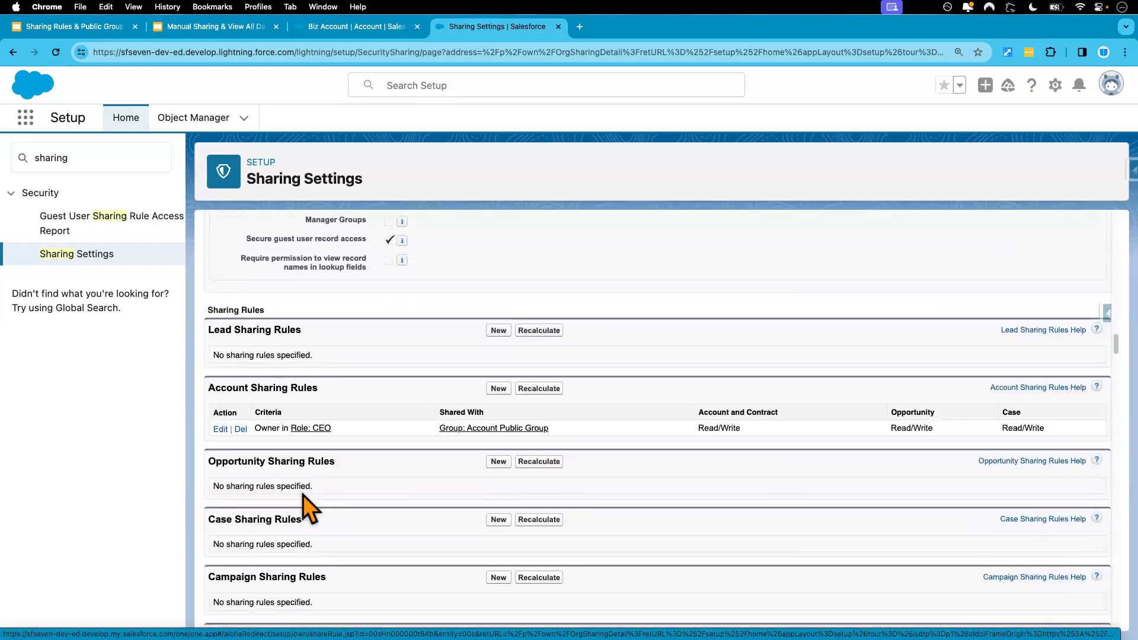
left_click(241, 429)
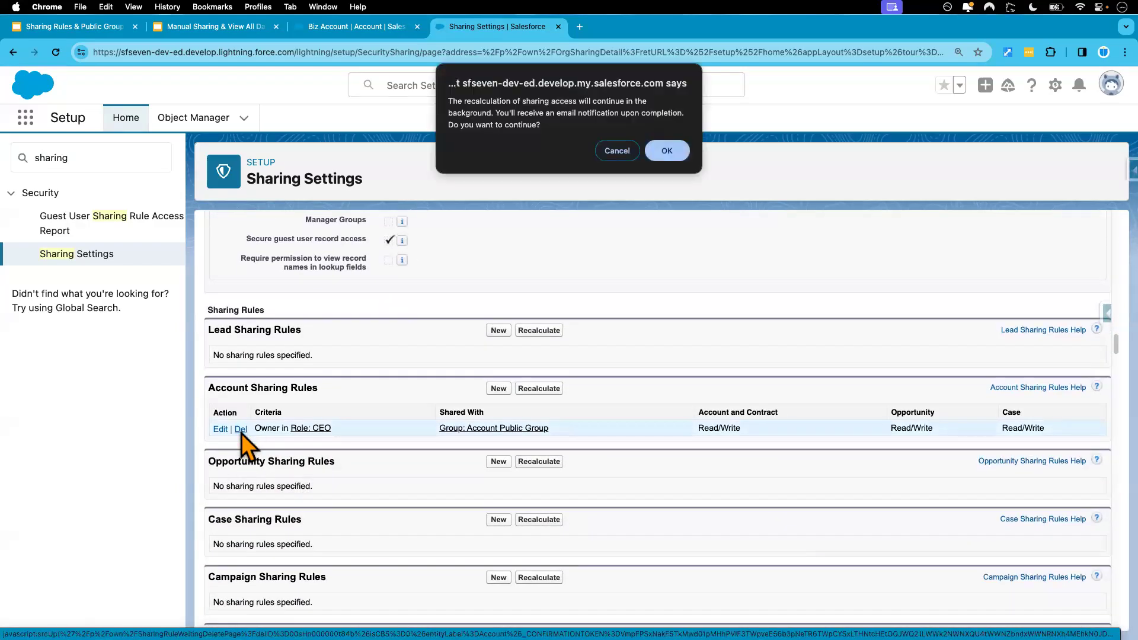
left_click(665, 154)
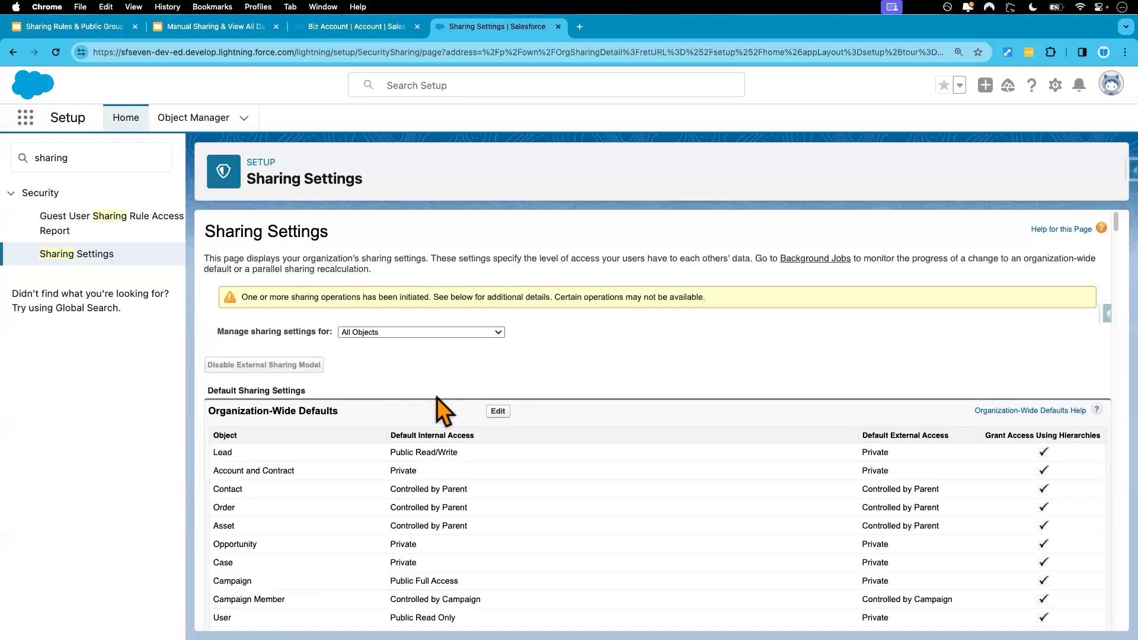
Reload the test user's All Accounts list to check access without the sharing rule, then return to the admin's Sharing Settings
scroll(436, 398, "down", 1)
scroll(437, 397, "down", 5)
scroll(436, 398, "up", 6)
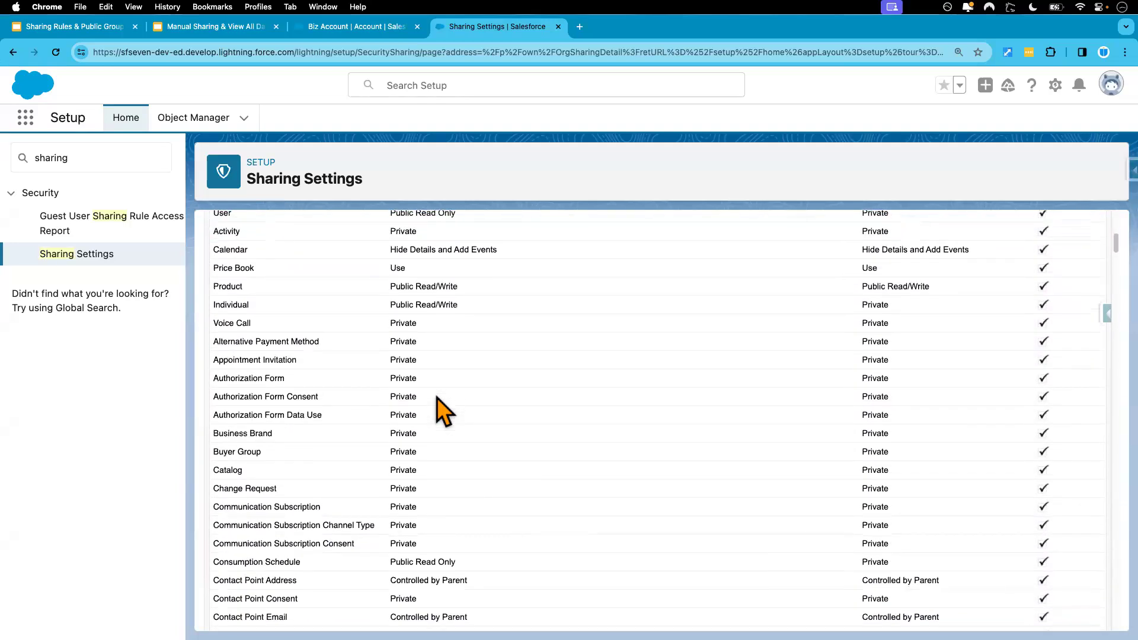
key("ctrl+Right")
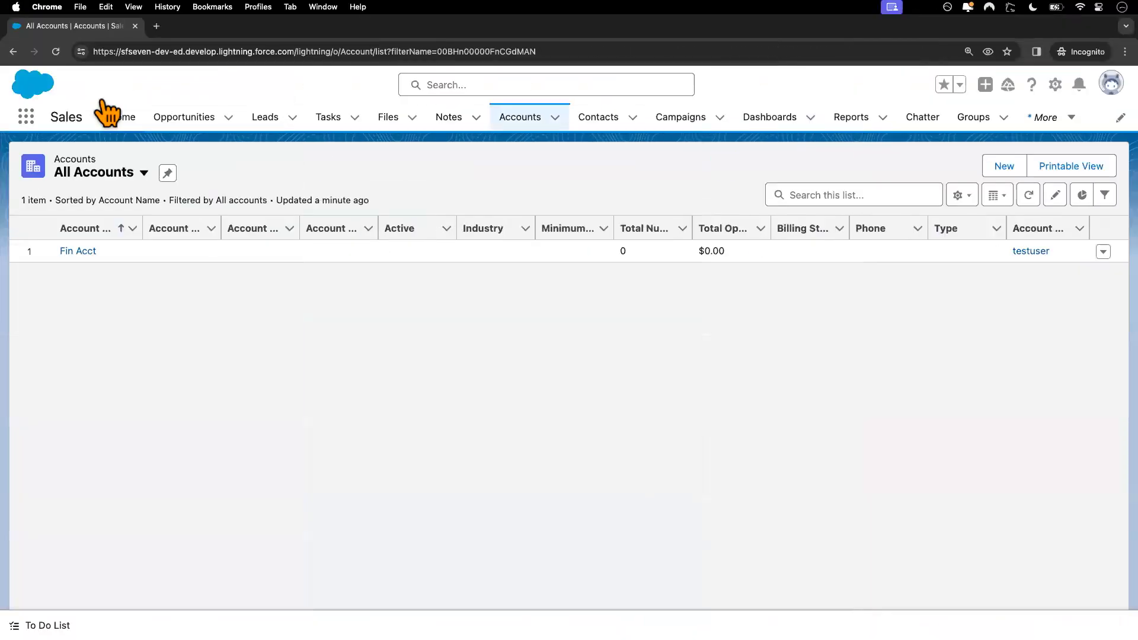
left_click(55, 52)
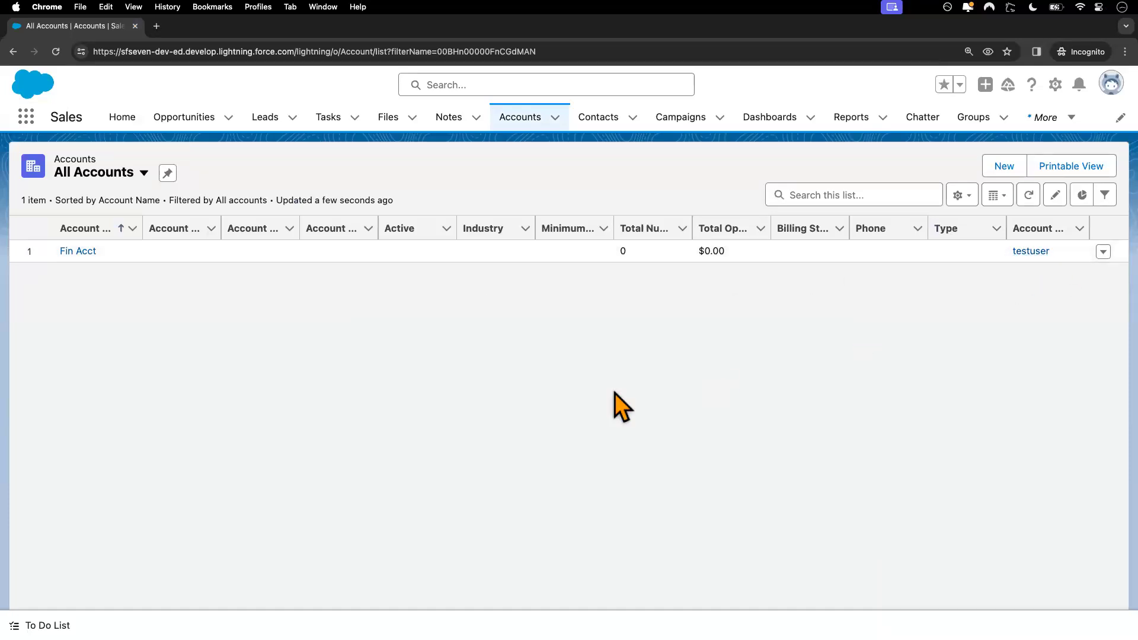
key("ctrl+Left")
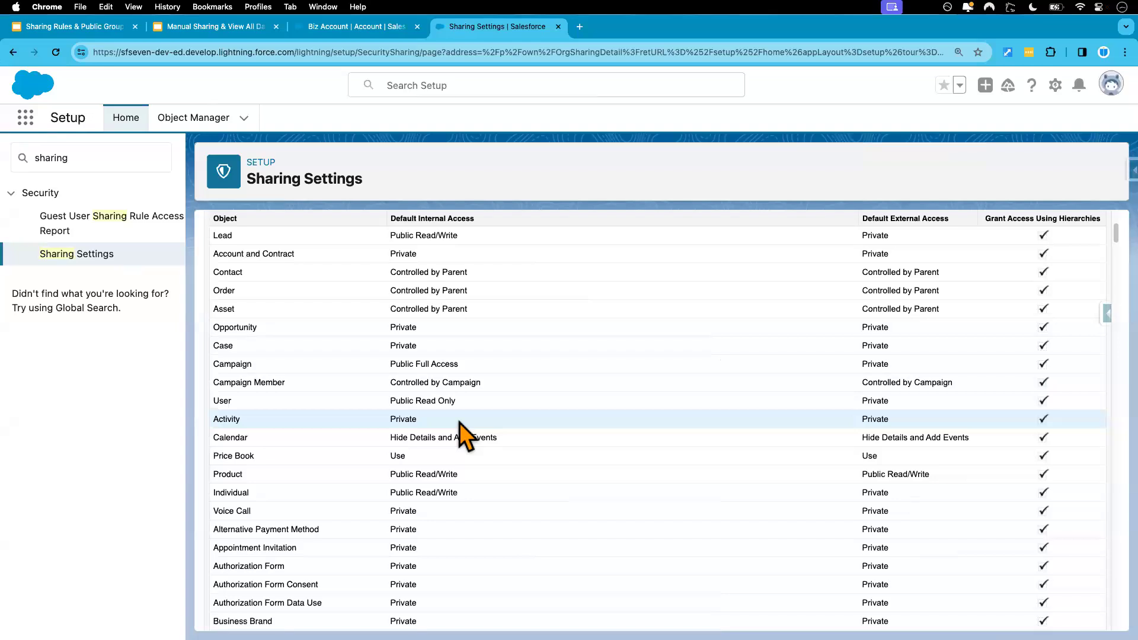
Check the Account Sharing Rules section for the deletion's progress, reload Sharing Settings, and check the section again
scroll(421, 495, "down", 15)
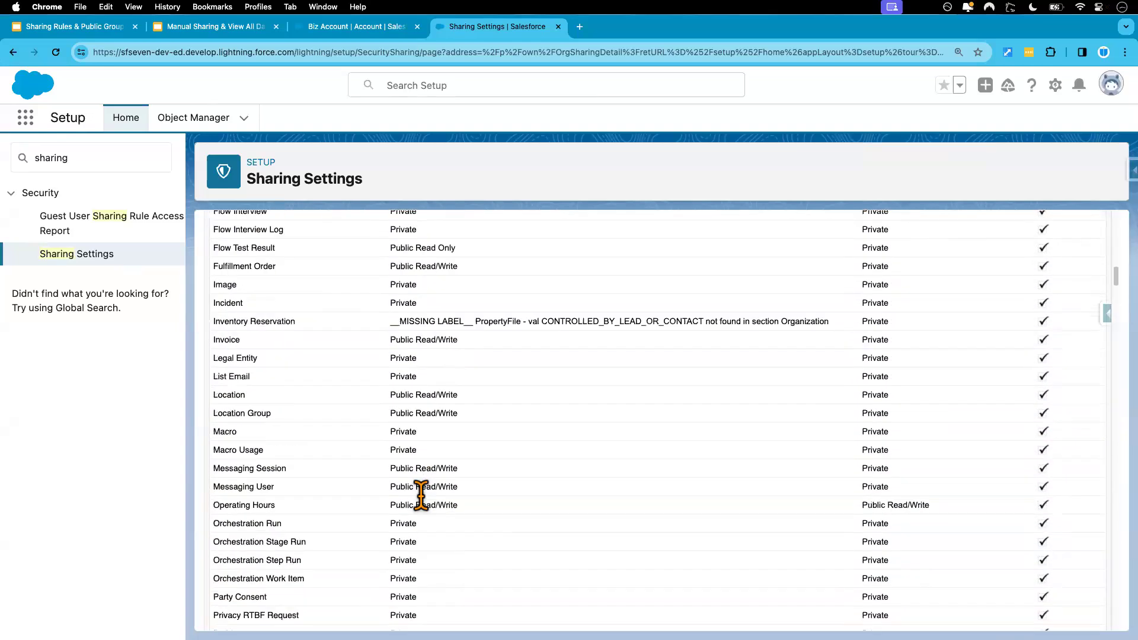
scroll(421, 495, "down", 20)
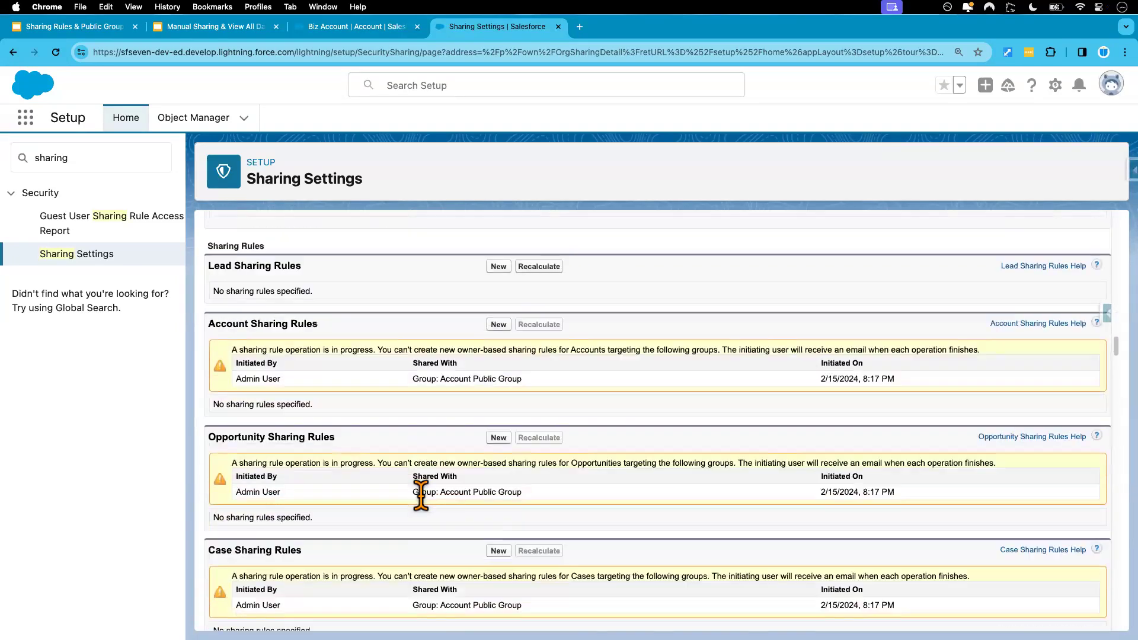
left_click(55, 53)
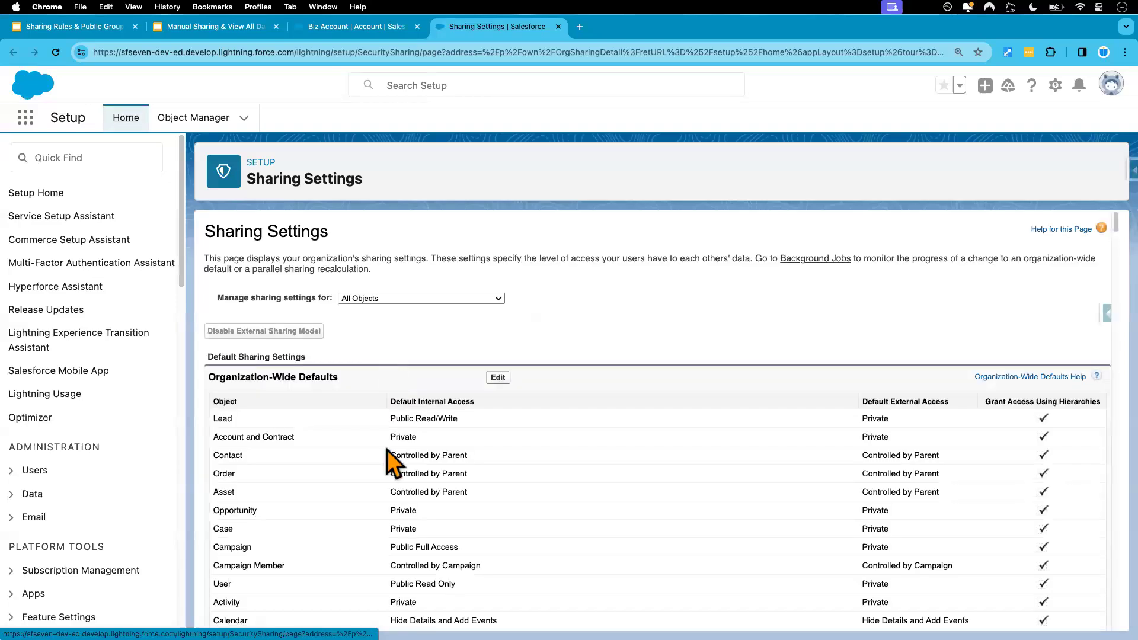
scroll(387, 457, "down", 10)
scroll(386, 461, "down", 15)
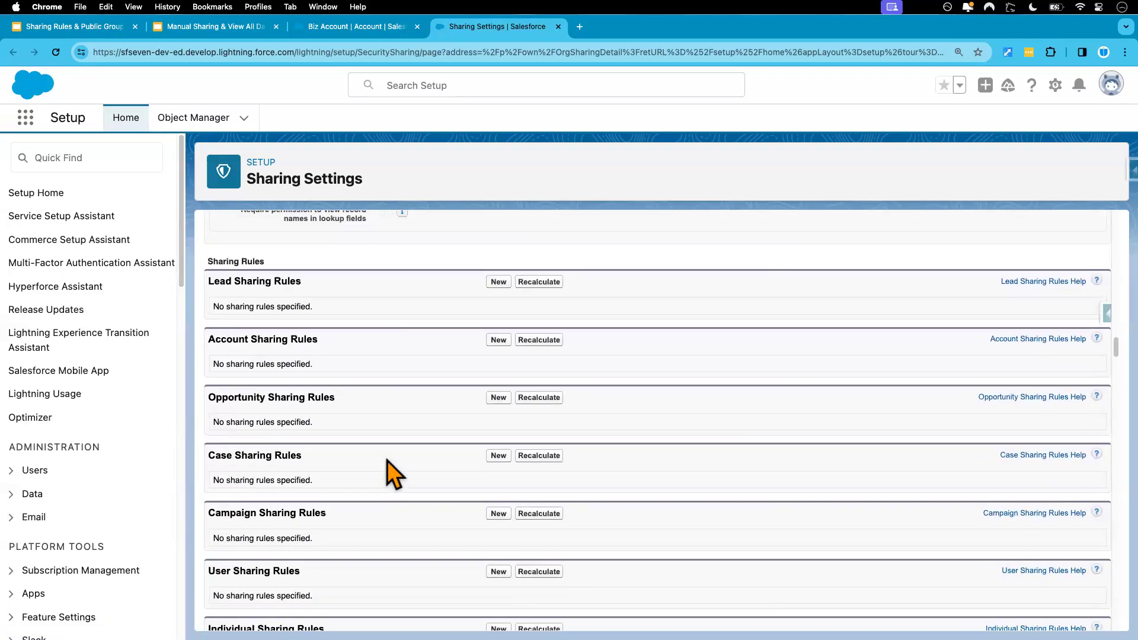
Start a new account sharing rule labelled Account Sharing with the rule name Account_Sharing
left_click(497, 340)
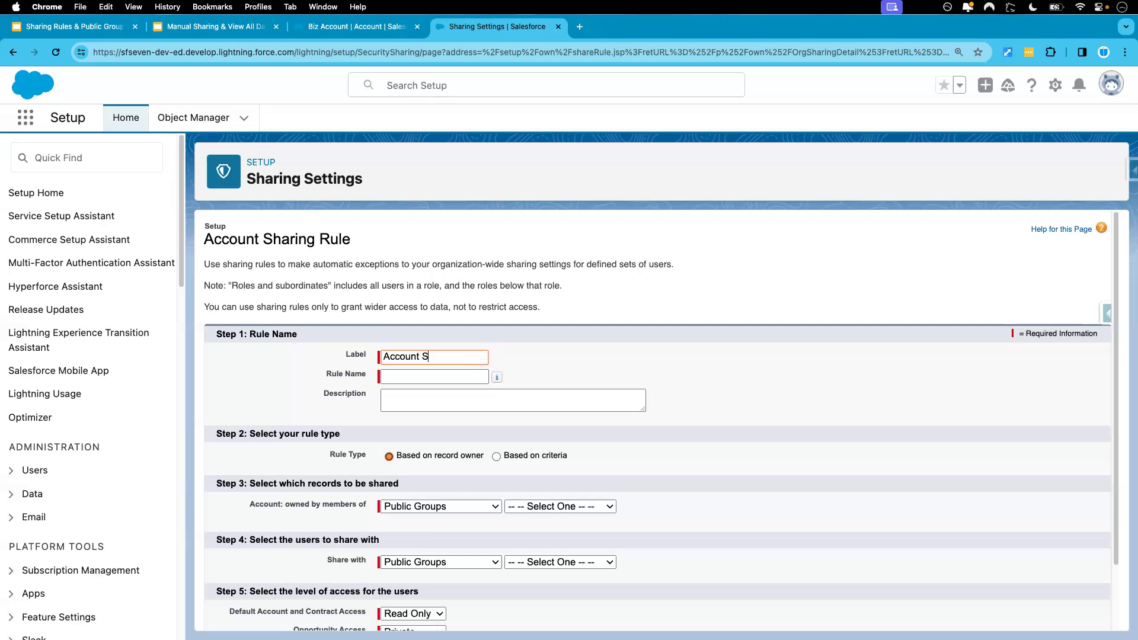
left_click(601, 350)
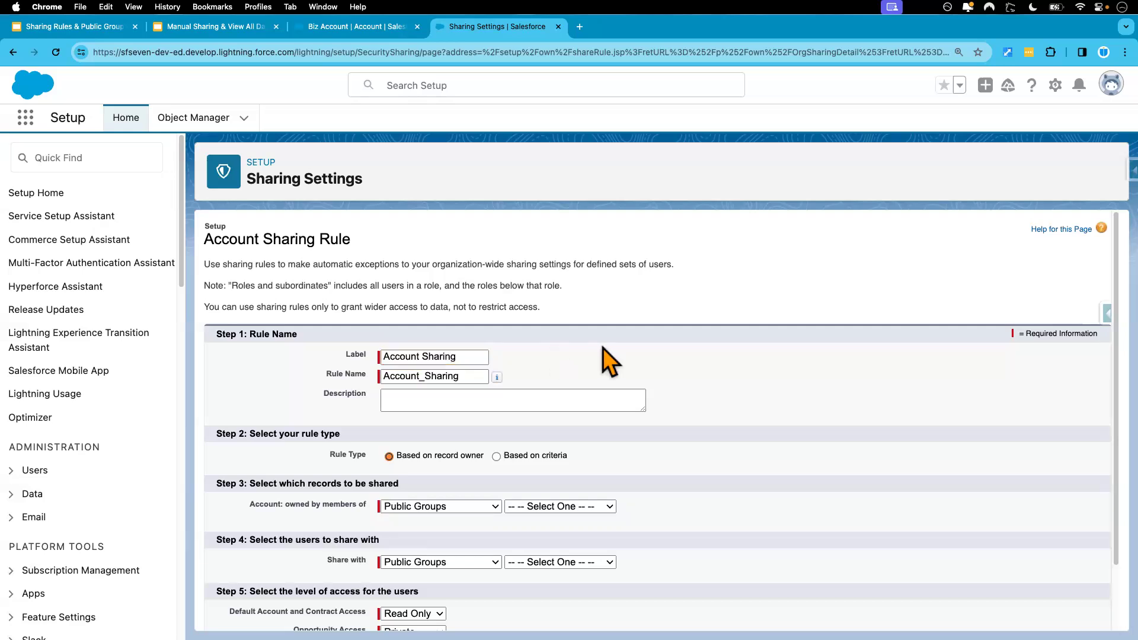
scroll(732, 437, "down", 2)
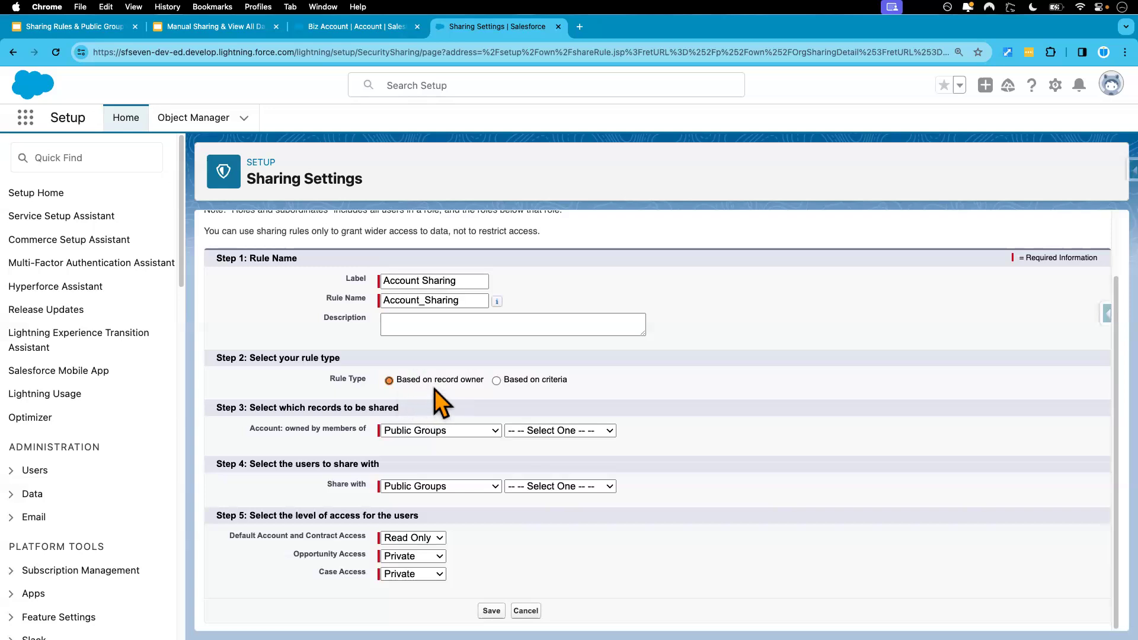
Base the new account sharing rule on criteria and review the criteria-based sharing requirements in the demo slide
left_click(496, 381)
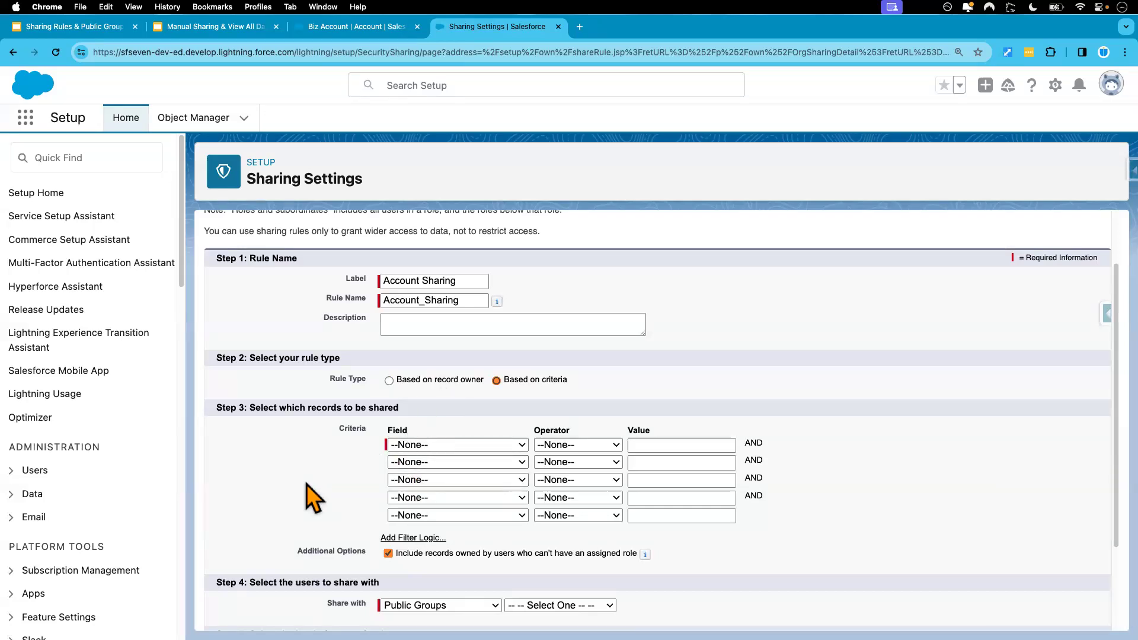
scroll(309, 497, "down", 2)
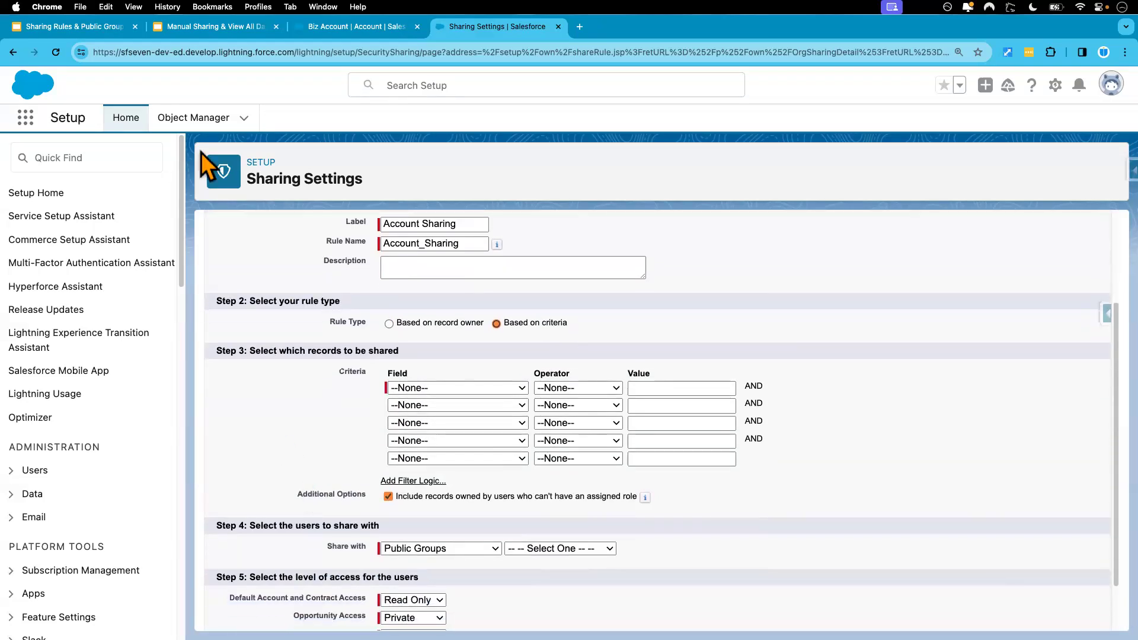
left_click(109, 31)
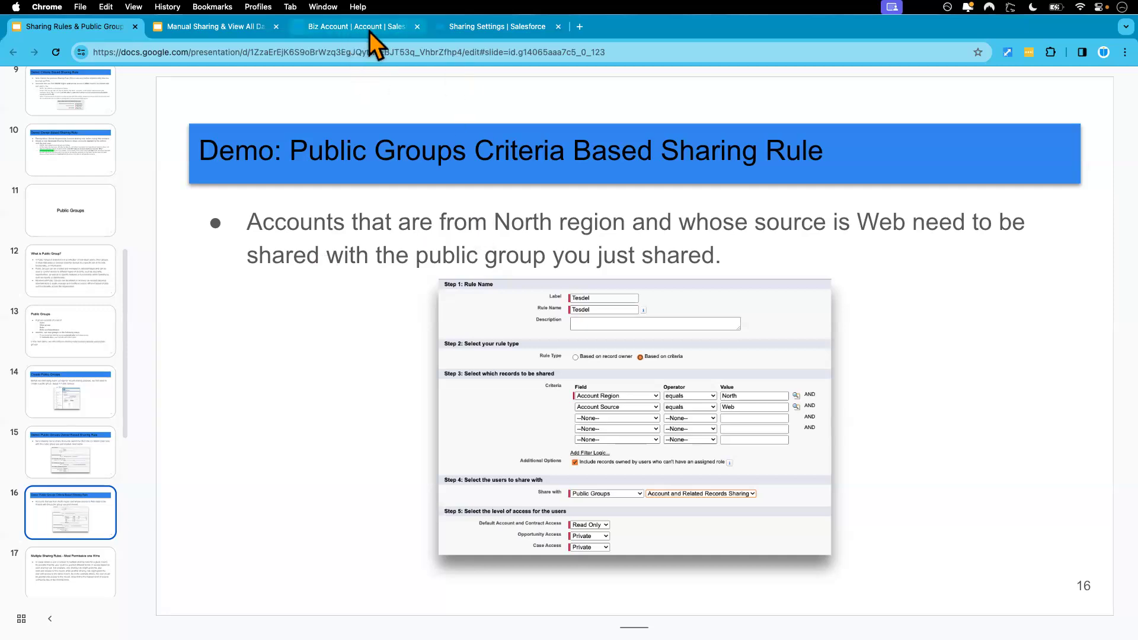
left_click(488, 31)
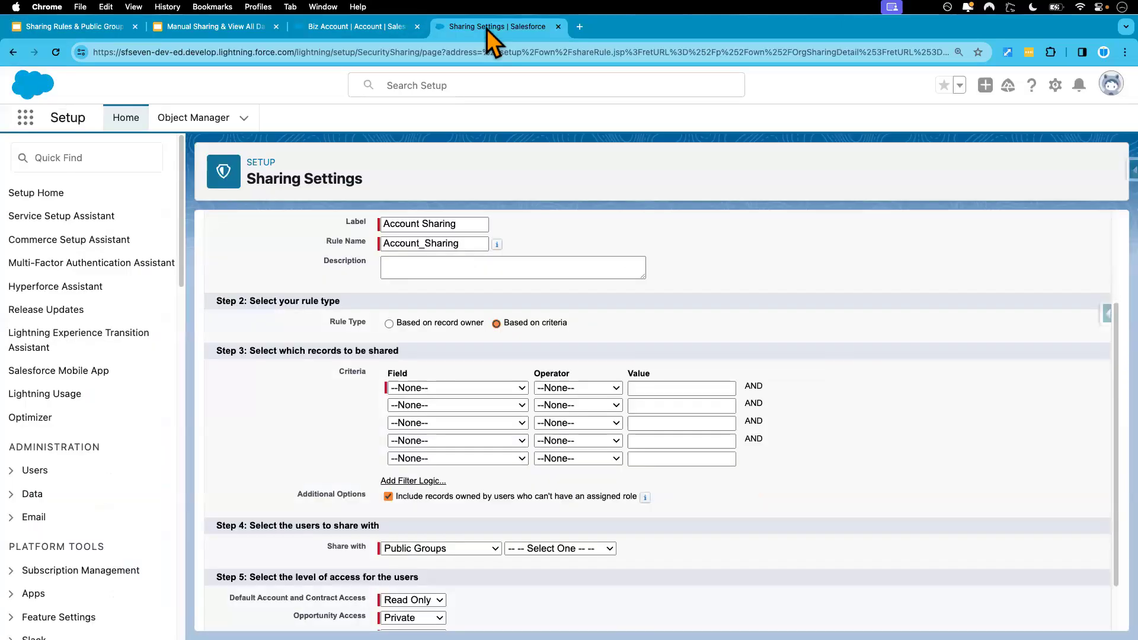
Set the rule's first criterion to Account Region equals North, picking the value from the lookup
left_click(432, 393)
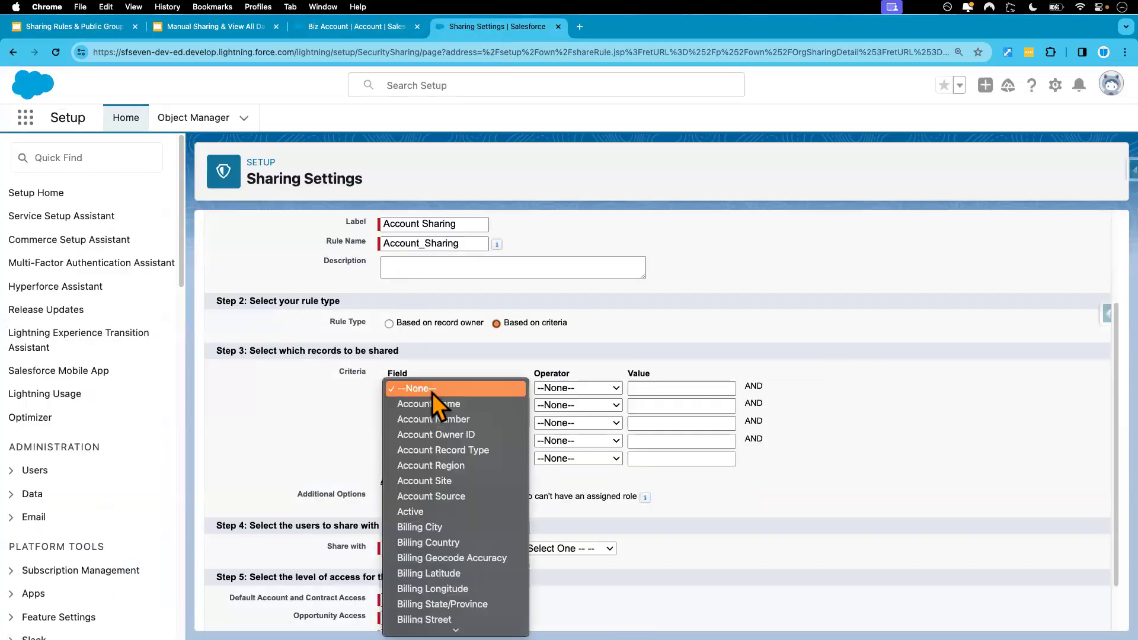
left_click(464, 469)
left_click(579, 389)
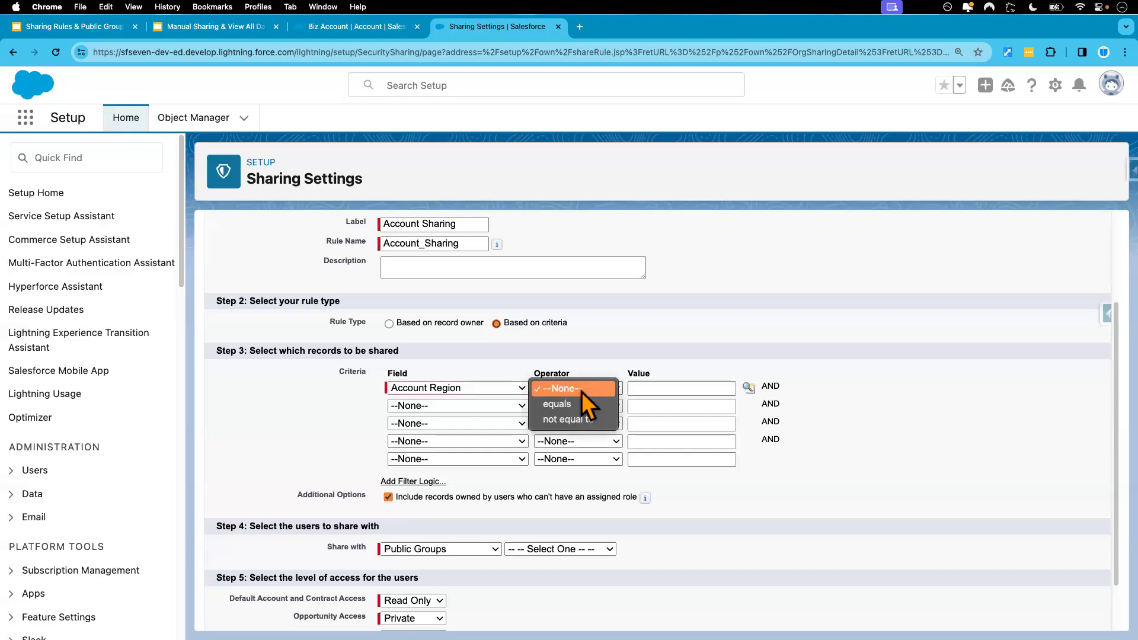
left_click(577, 409)
left_click(749, 388)
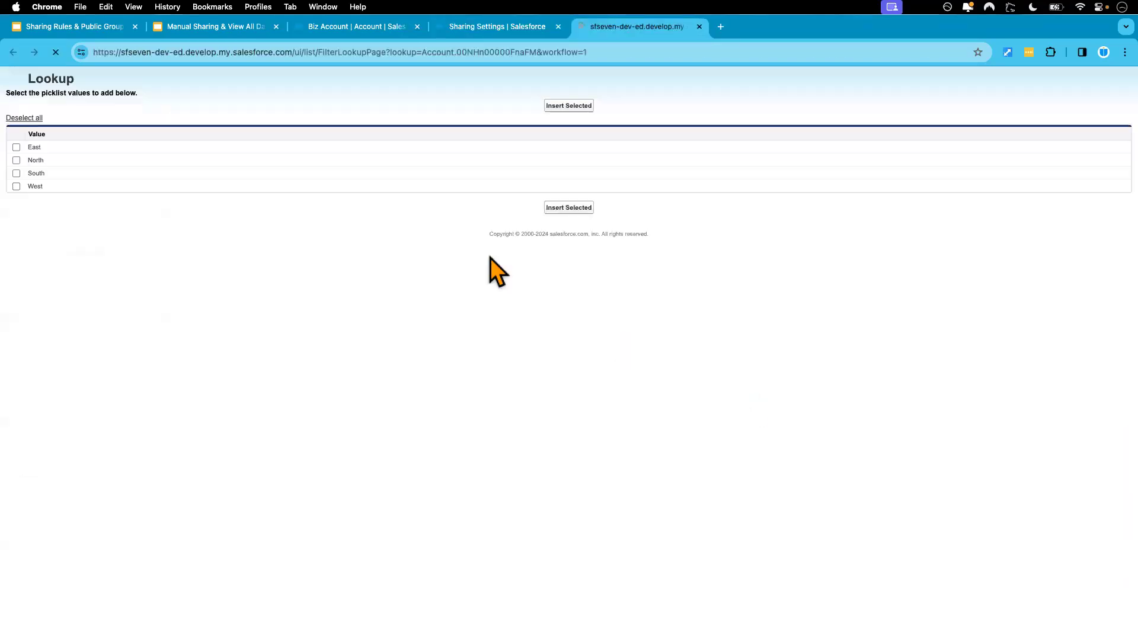
left_click(34, 163)
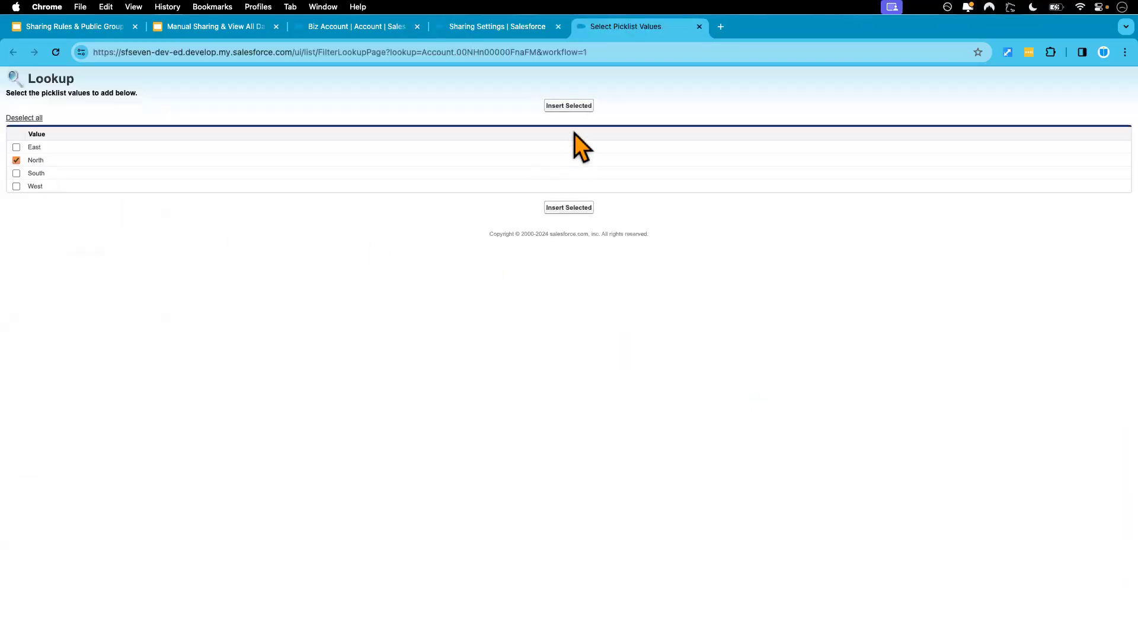
left_click(567, 107)
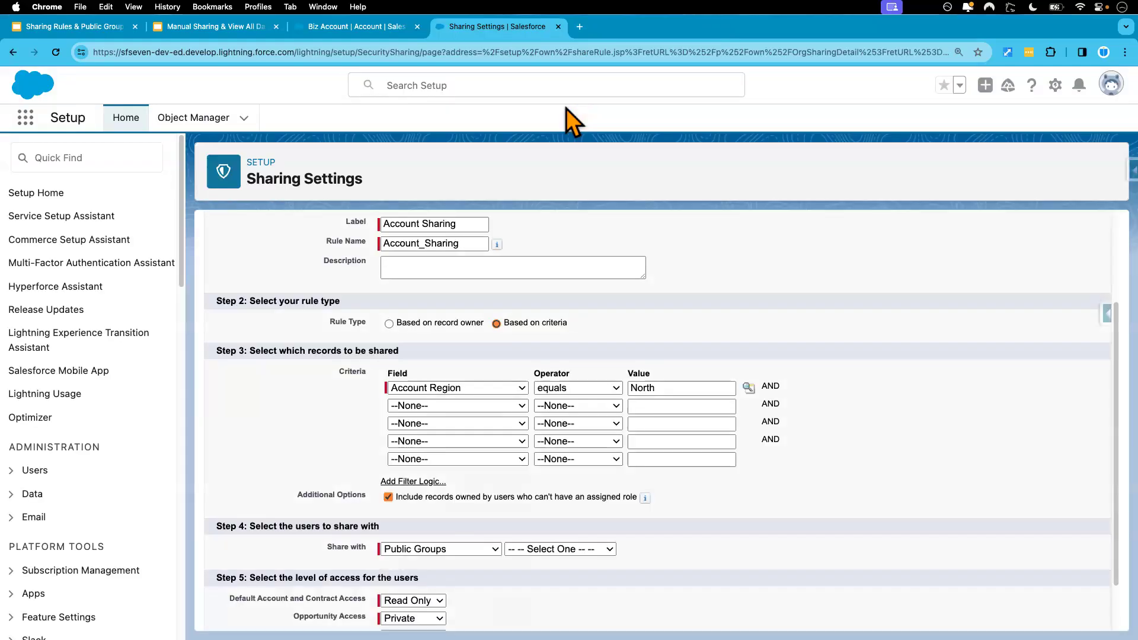
Add a second criterion of Account Source equals Web, picking the value from the lookup
left_click(464, 407)
left_click(450, 515)
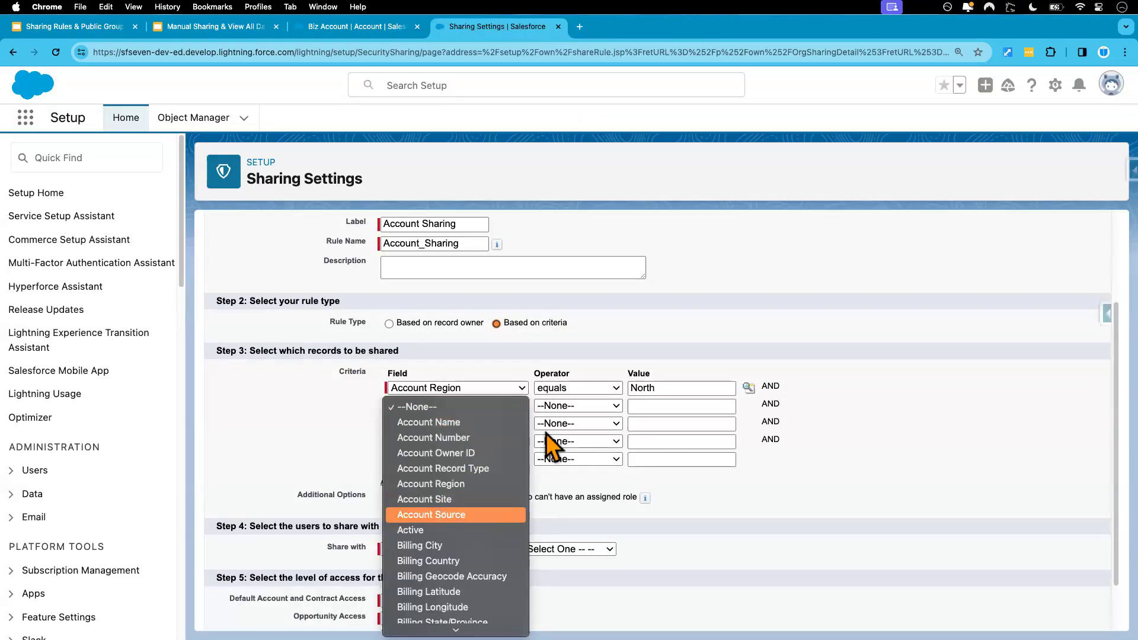
left_click(578, 407)
left_click(581, 425)
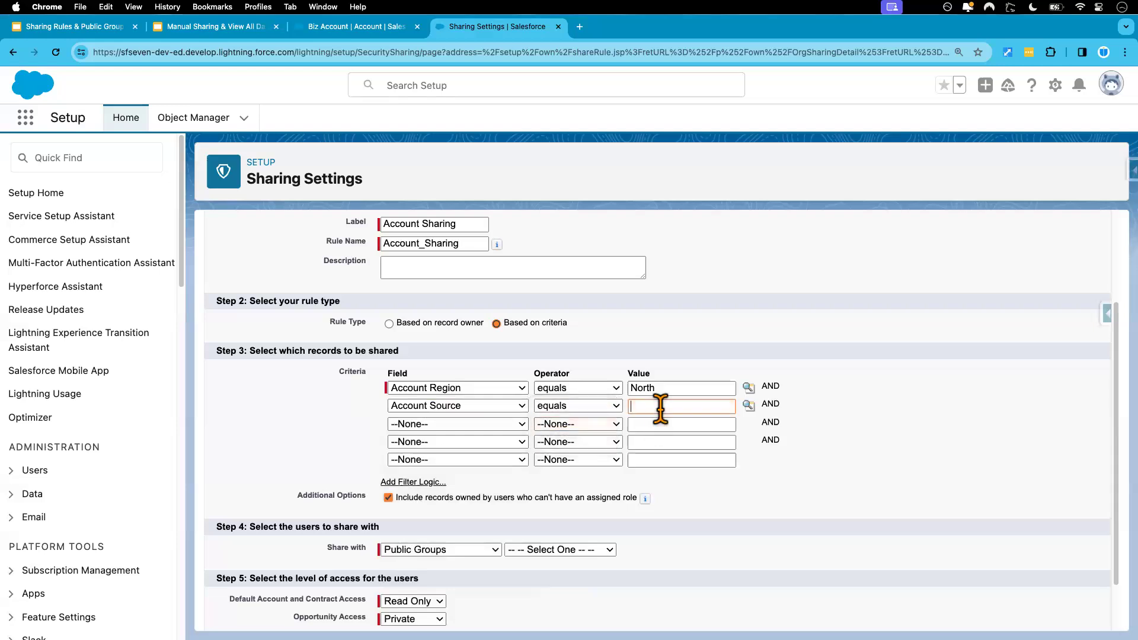
left_click(749, 405)
left_click(16, 147)
left_click(569, 106)
After rechecking the demo slide, share the matching records with Account Public Group, then save the rule and accept the background recalculation
left_click(104, 27)
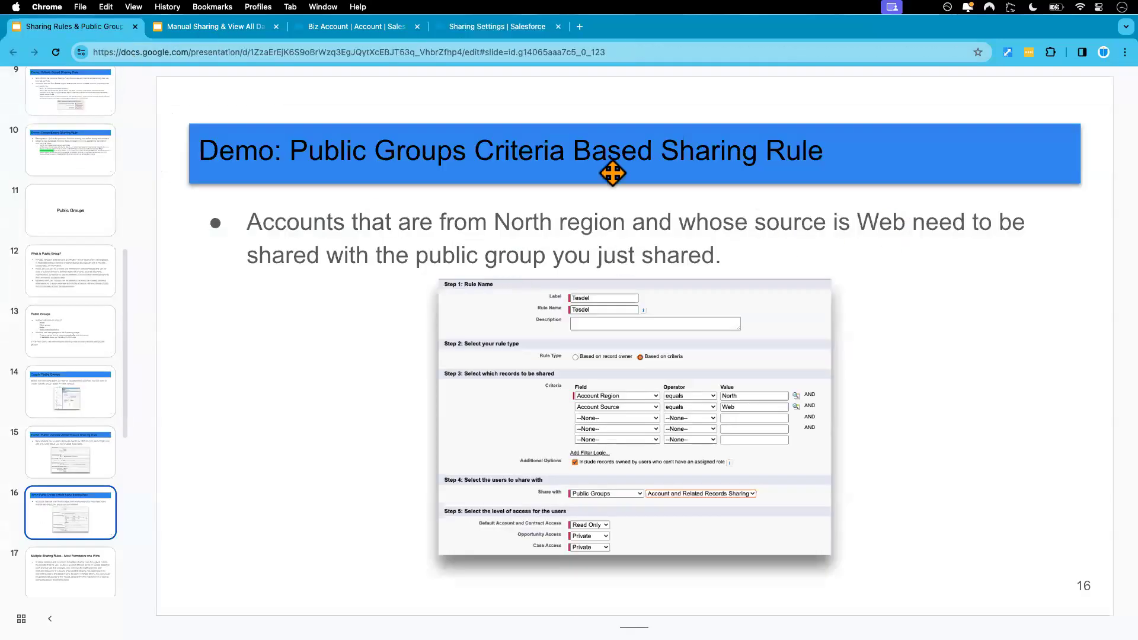
left_click(450, 30)
scroll(724, 551, "down", 1)
scroll(723, 550, "down", 2)
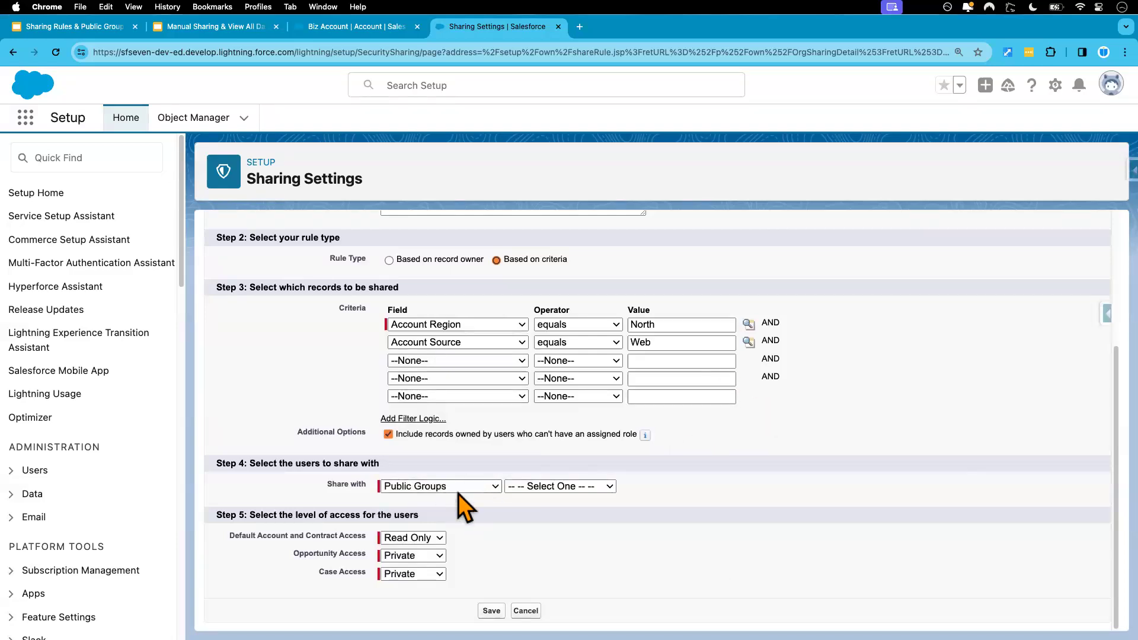
left_click(558, 487)
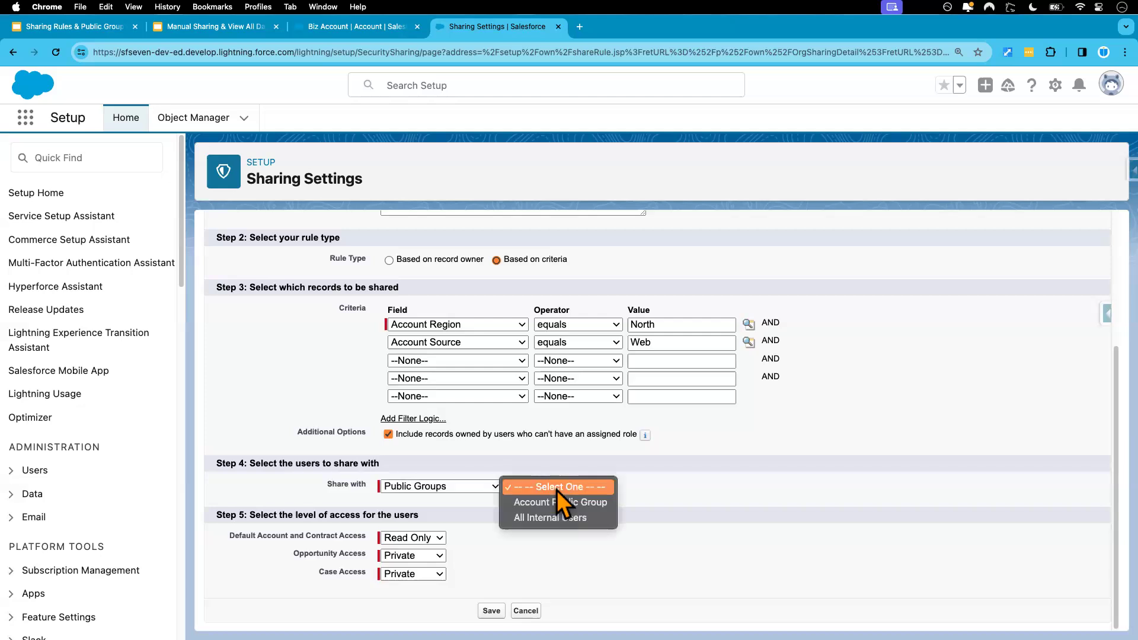
left_click(654, 491)
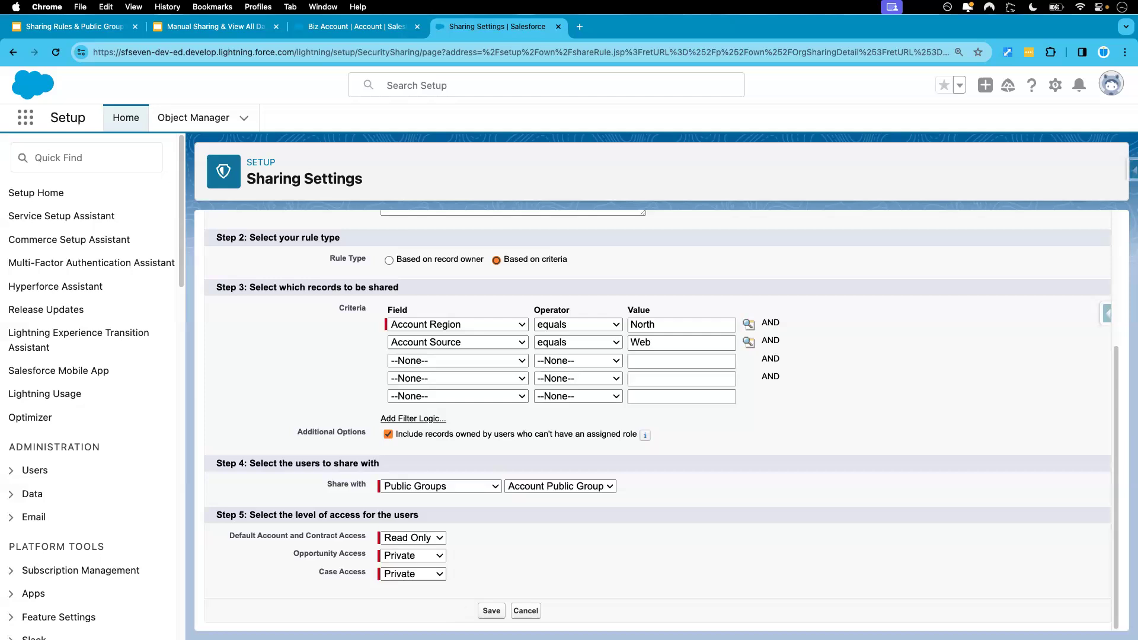
left_click(492, 611)
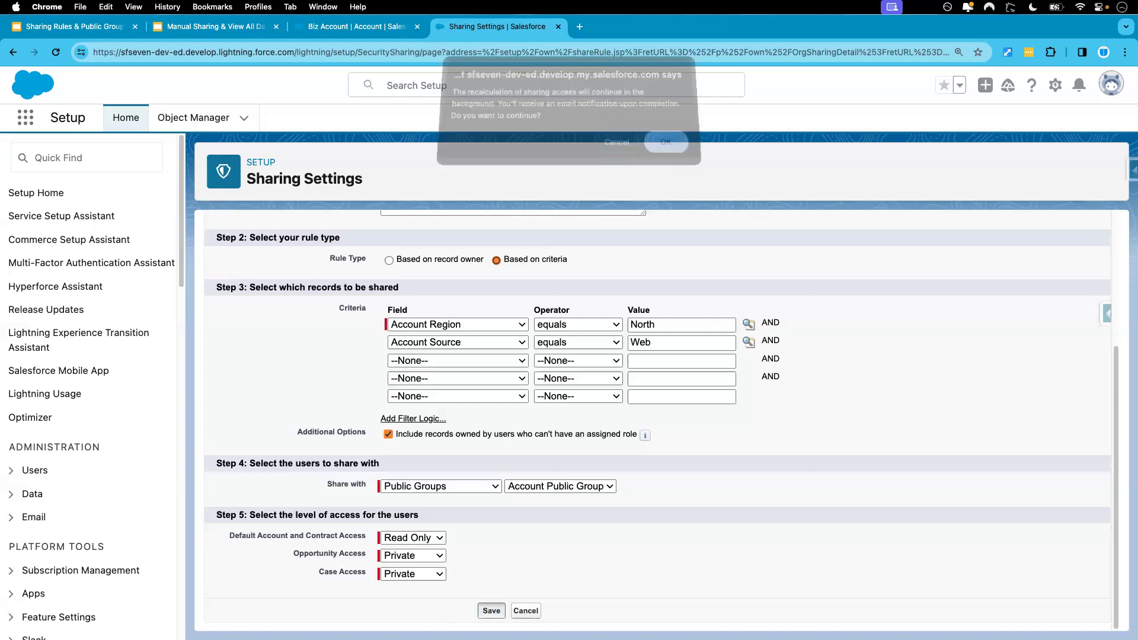
left_click(667, 151)
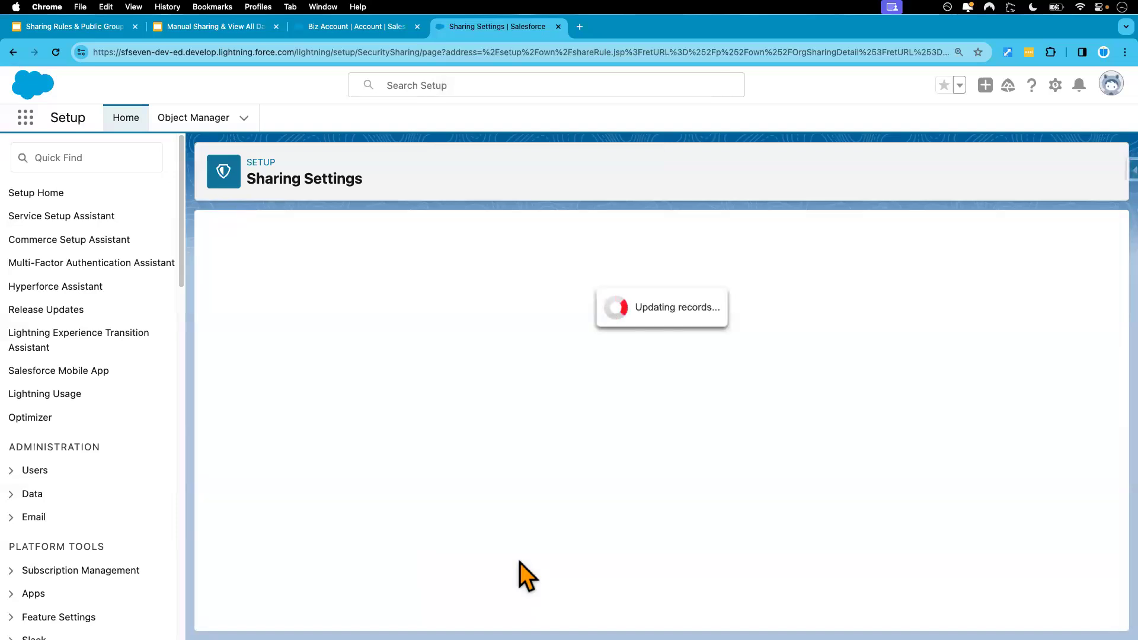
scroll(521, 563, "down", 15)
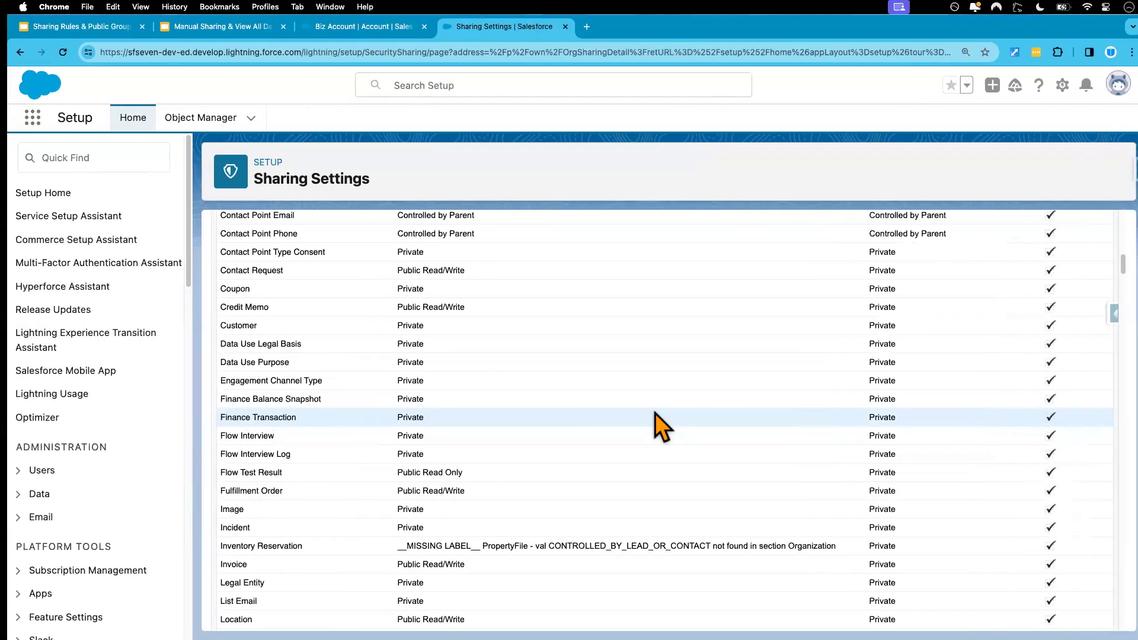
Open the details of Biz Account from the admin's All Accounts list
left_click(365, 27)
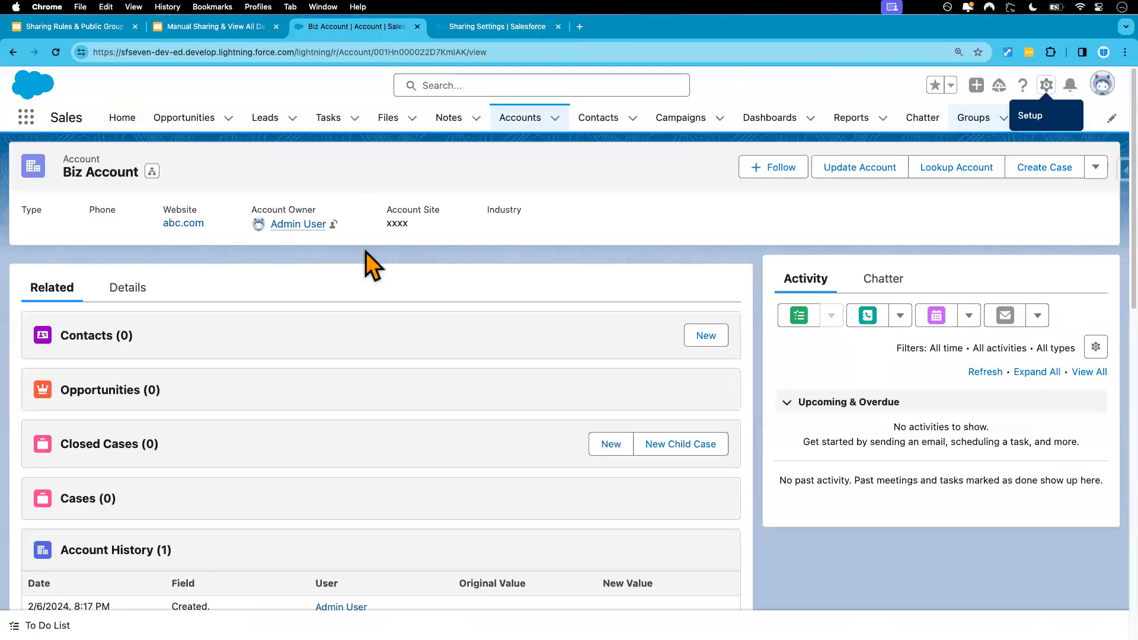
left_click(513, 120)
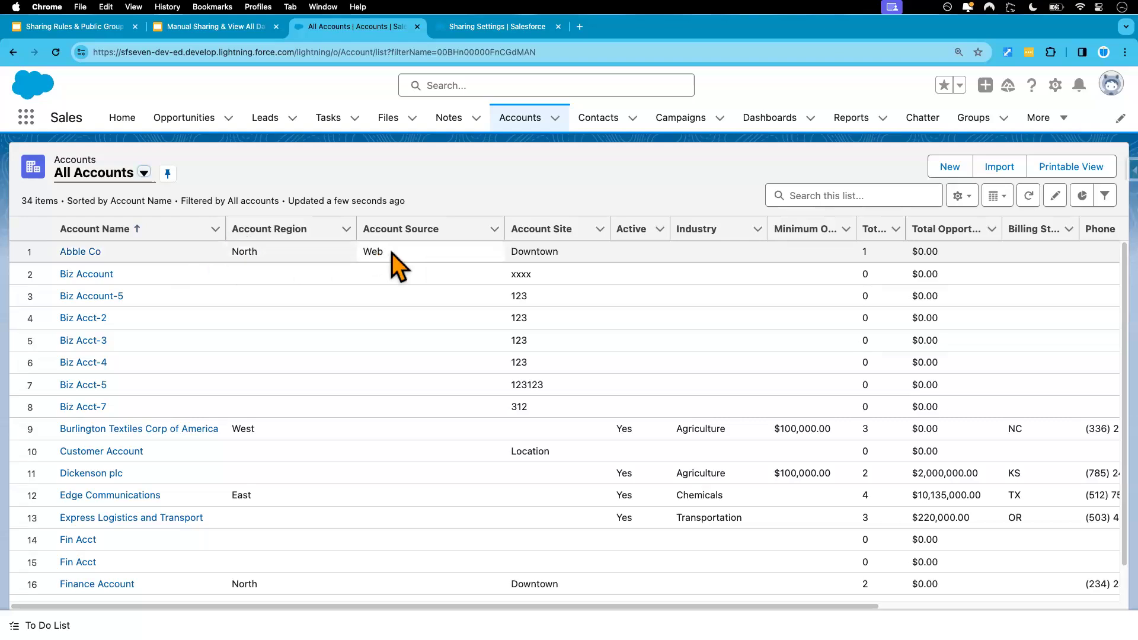
left_click(100, 275)
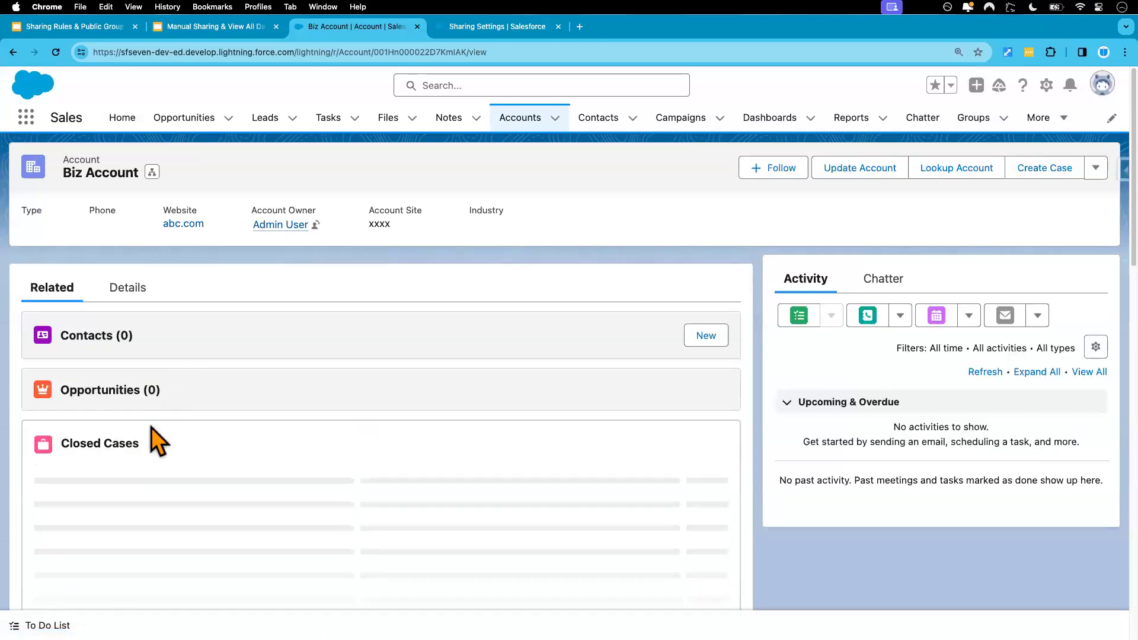
left_click(126, 288)
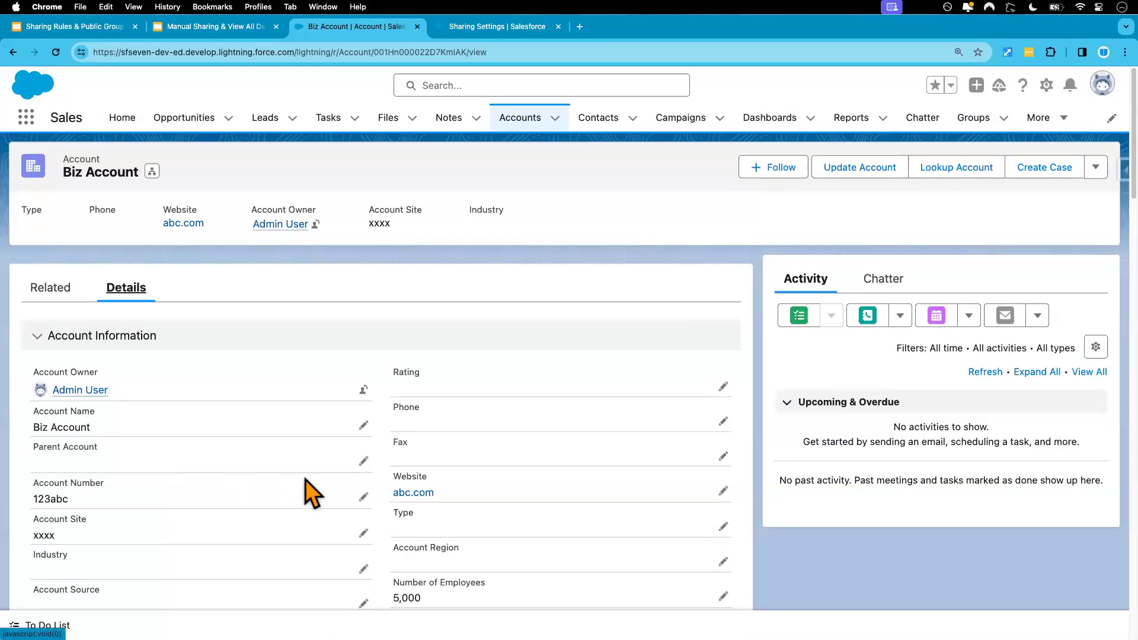
scroll(306, 480, "down", 3)
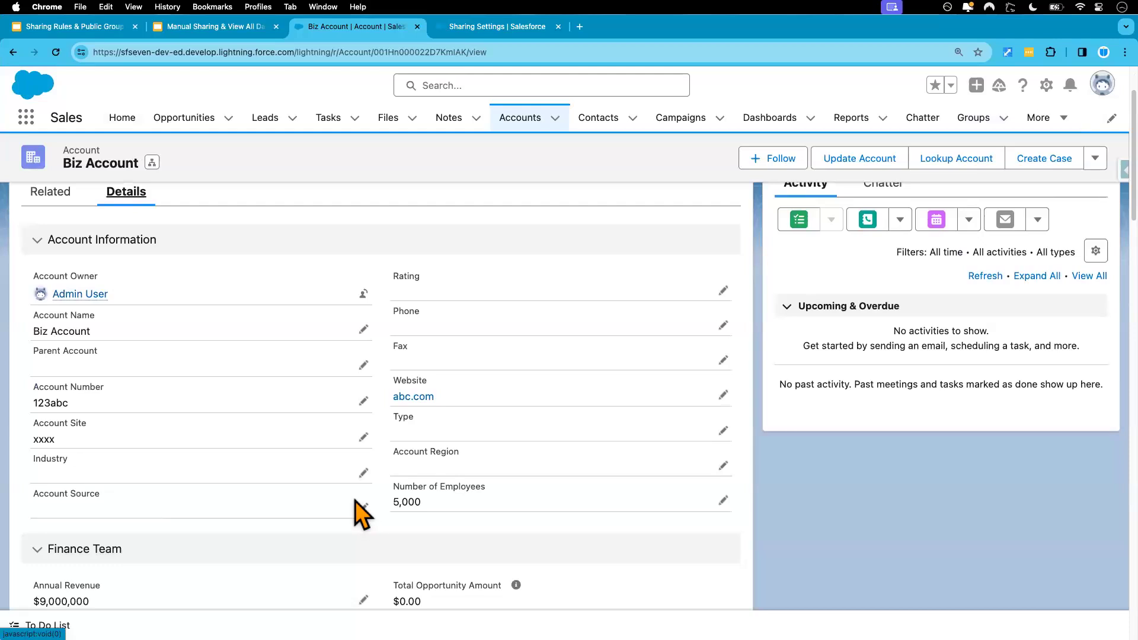
Set Biz Account's Account Source to Web and its Account Region to North, and save the record
left_click(364, 507)
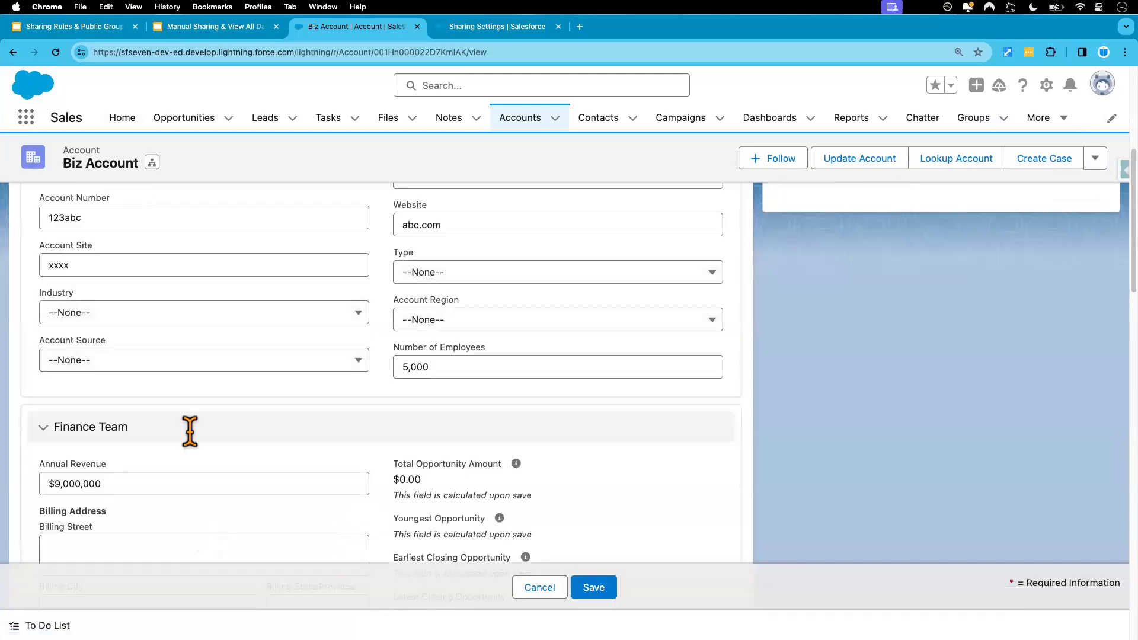
left_click(179, 360)
left_click(134, 415)
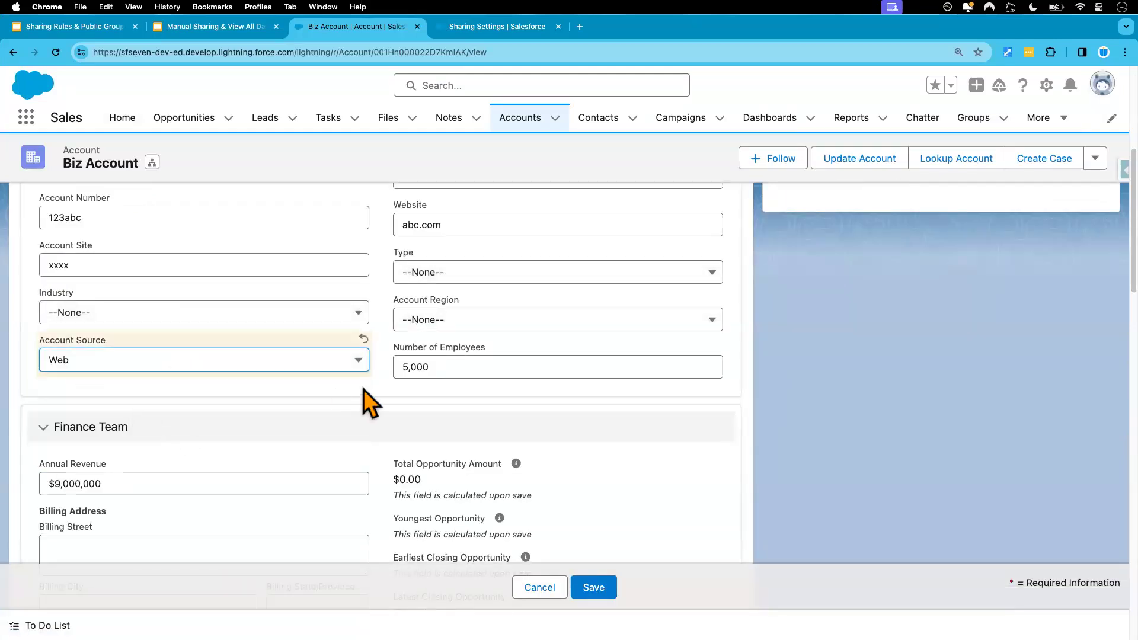
left_click(434, 322)
left_click(444, 402)
left_click(596, 587)
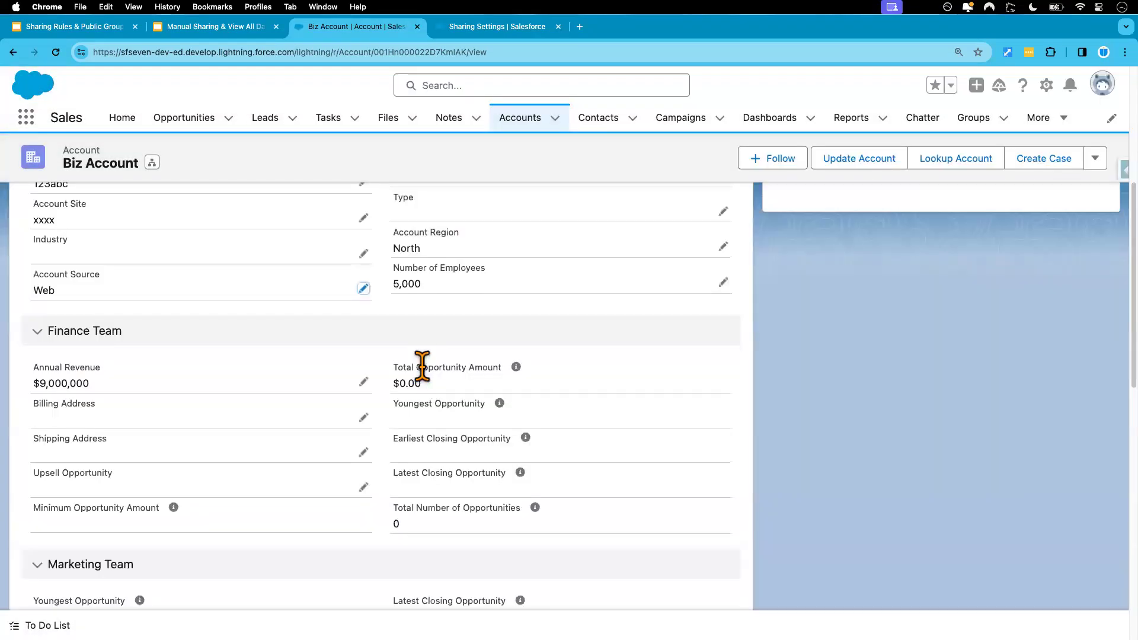
Reload the All Accounts list in the test user's incognito window to check access under the criteria-based rule
left_click(478, 30)
left_click(371, 29)
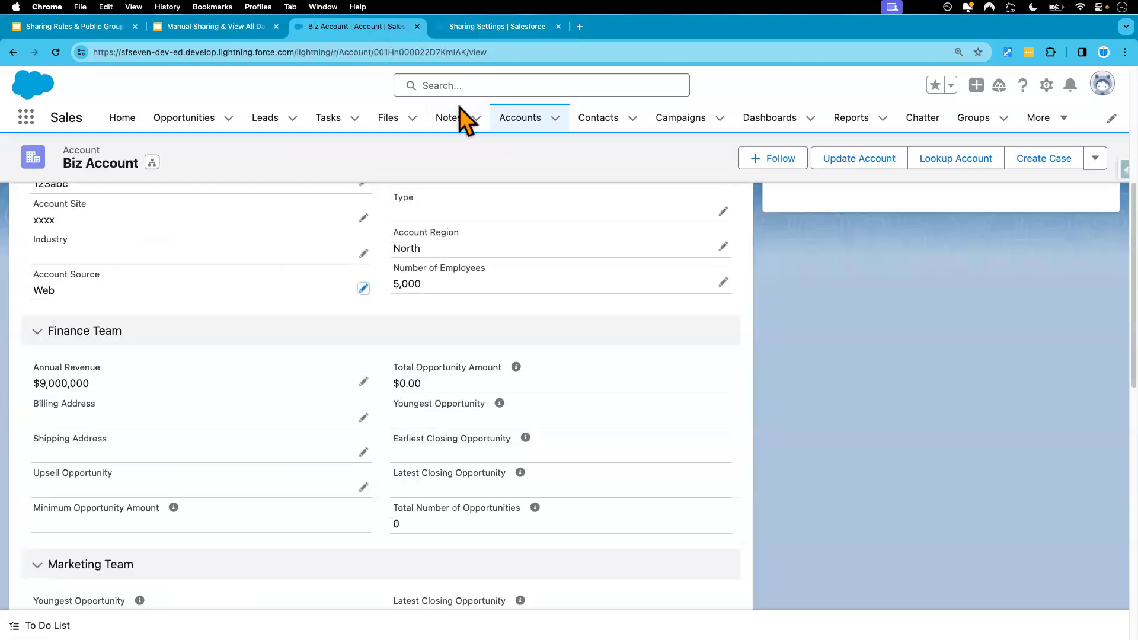
left_click(520, 119)
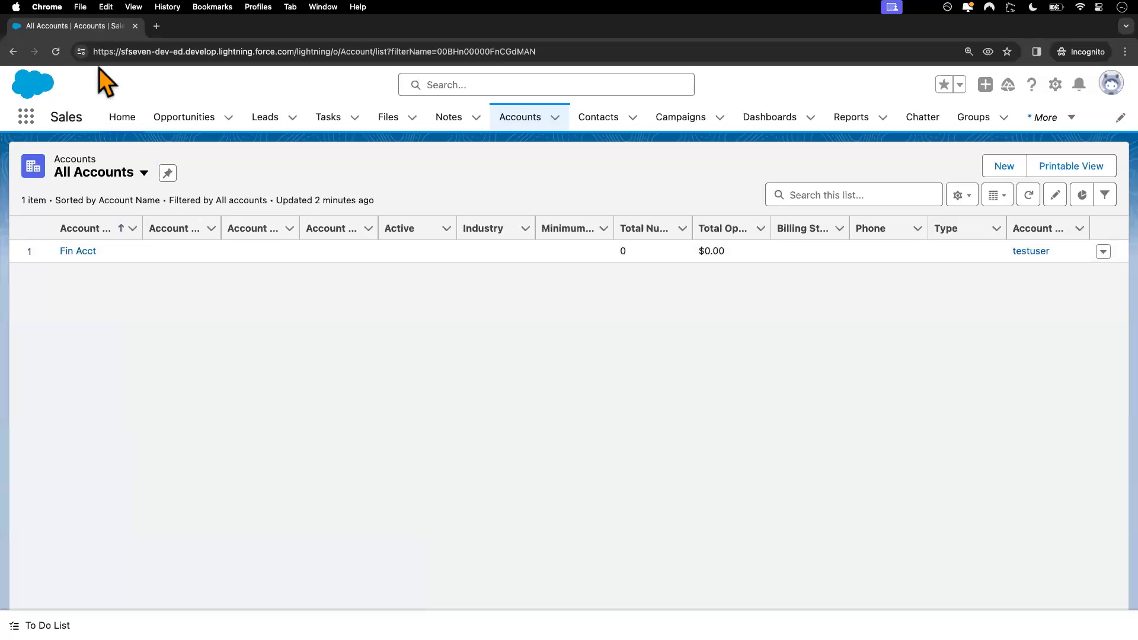
left_click(56, 51)
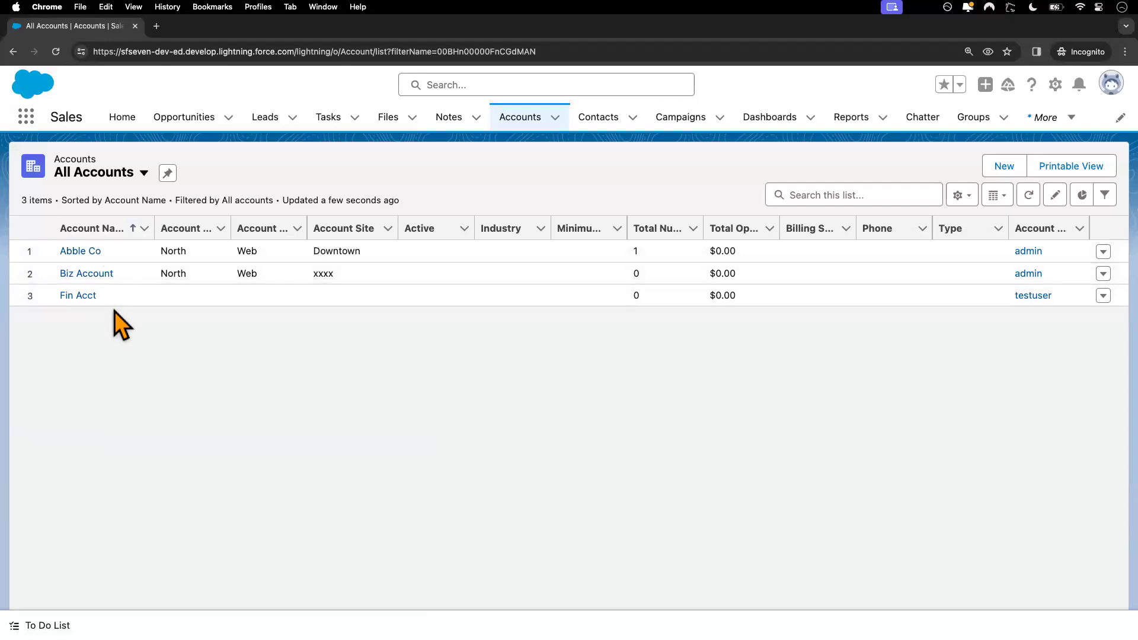
Open Biz Account's details as the test user, try to save a changed account number, and dismiss the error
left_click(98, 273)
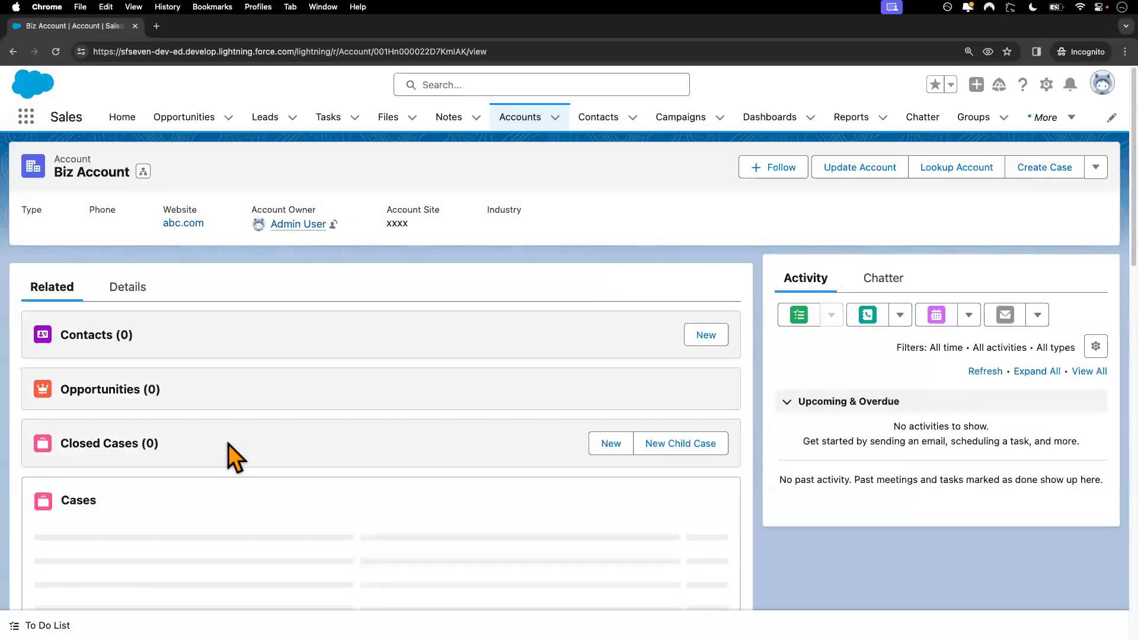
left_click(126, 288)
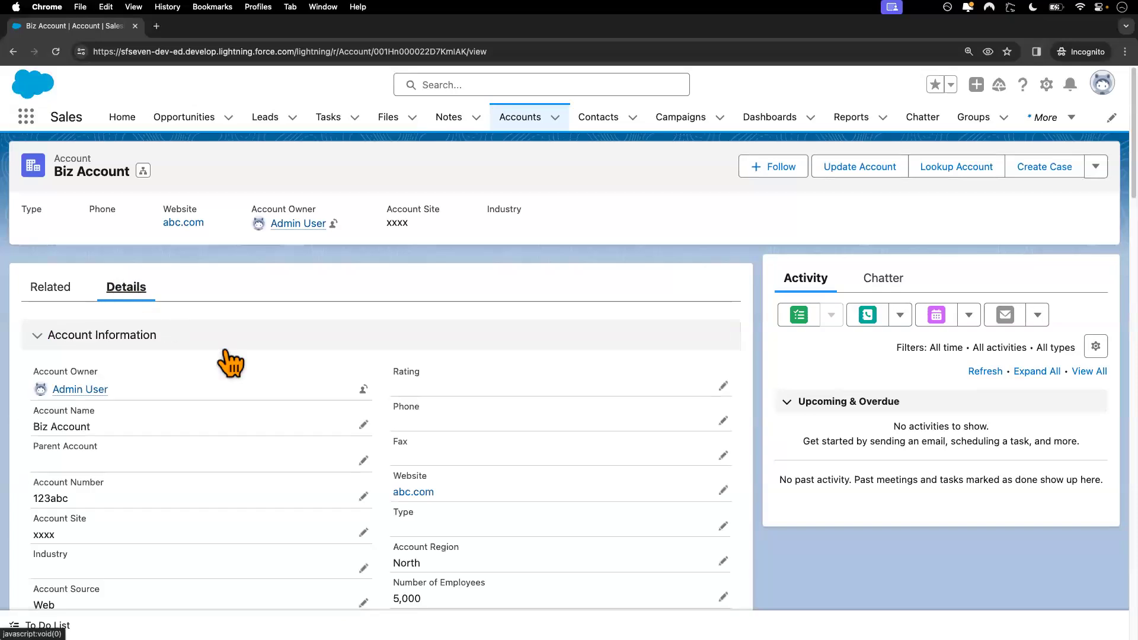
left_click(363, 496)
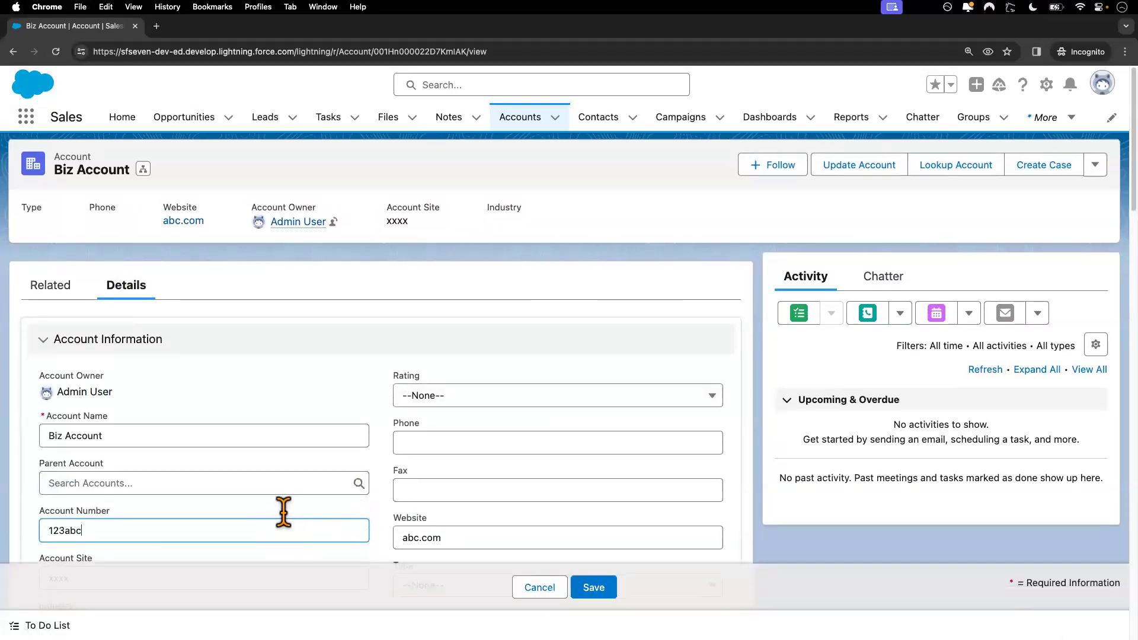
scroll(285, 513, "down", 1)
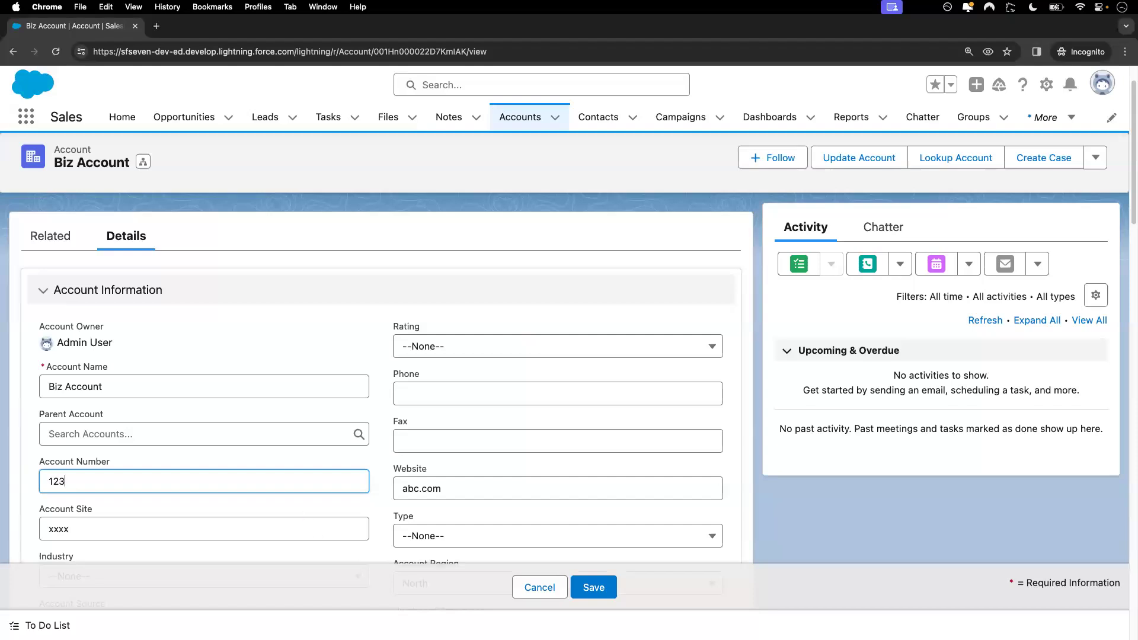
left_click(594, 587)
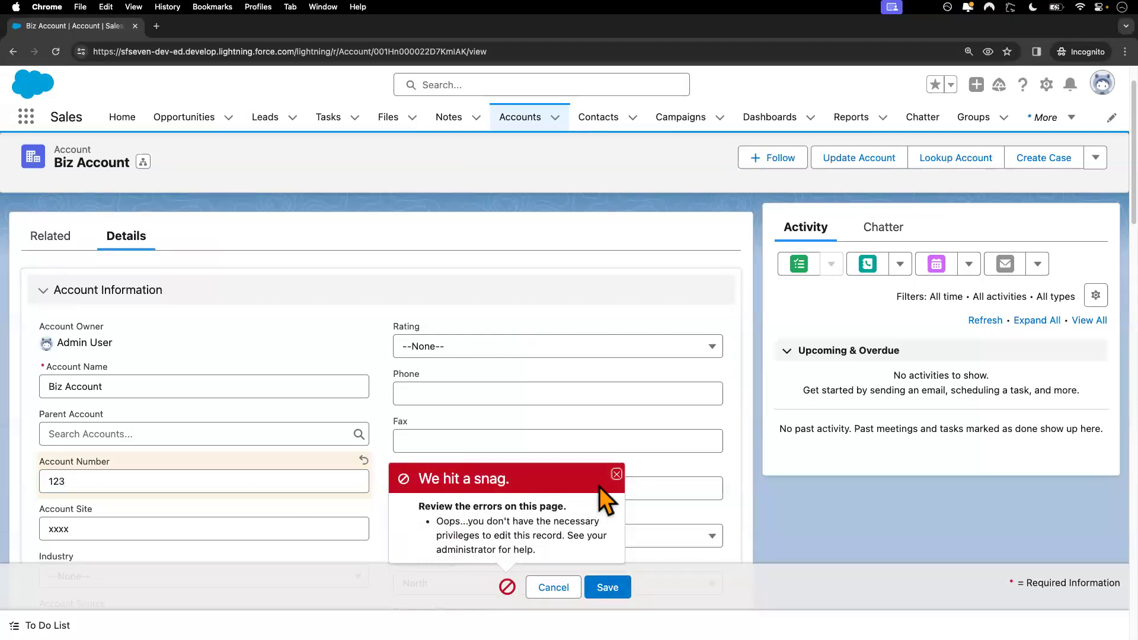
left_click(617, 474)
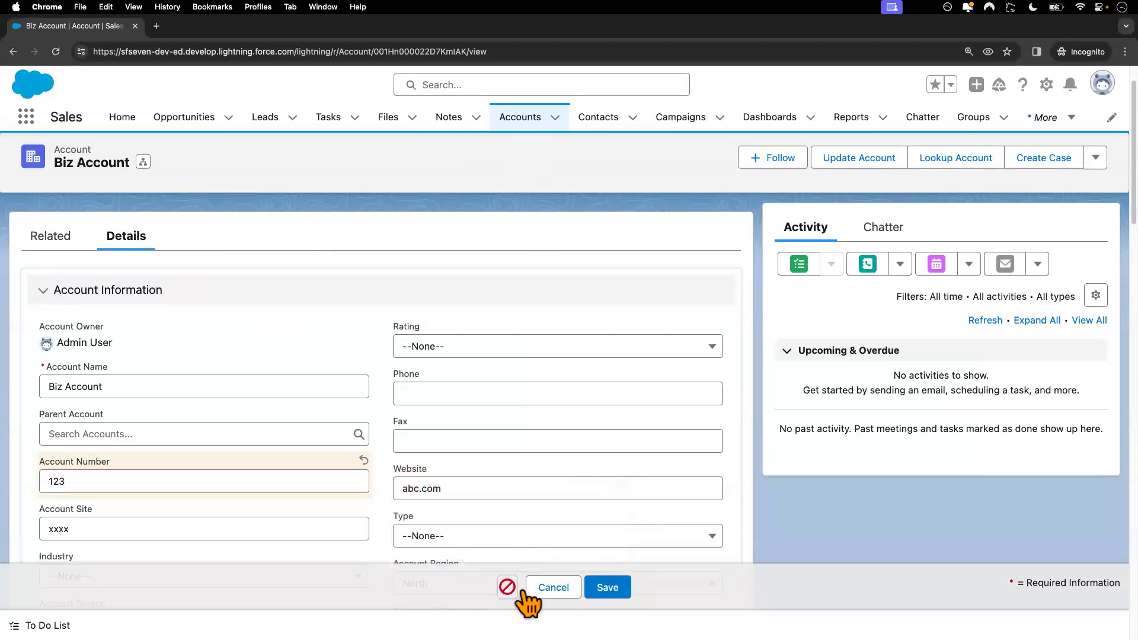
Discard the pending Biz Account edit, then open Abble Co from the accounts list and view its related lists as the test user
left_click(553, 588)
left_click(521, 119)
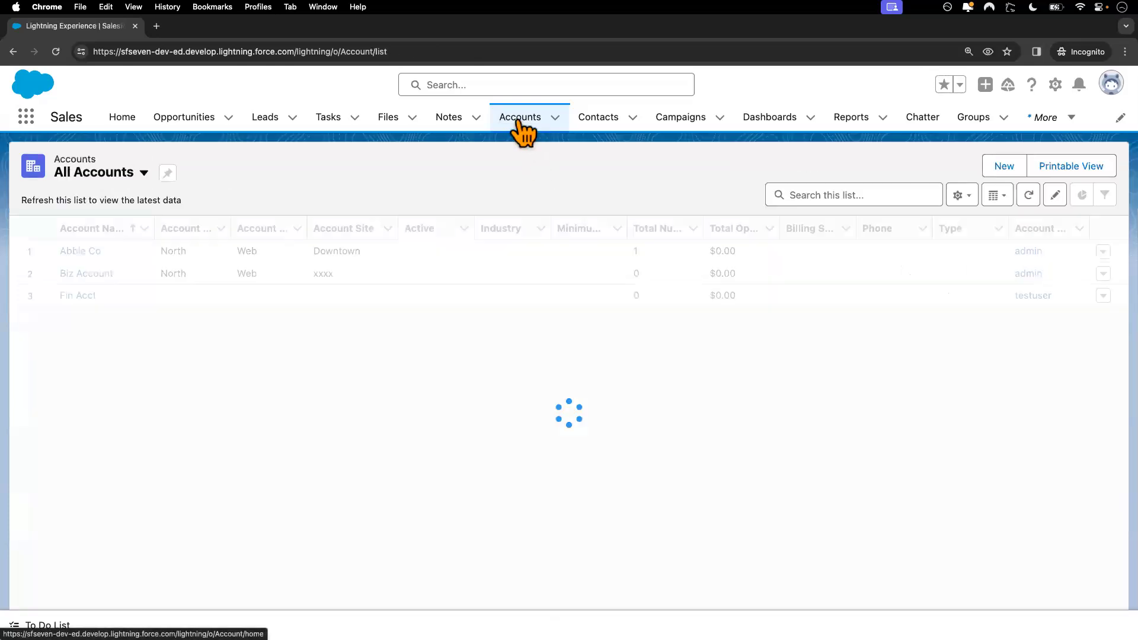
left_click(80, 274)
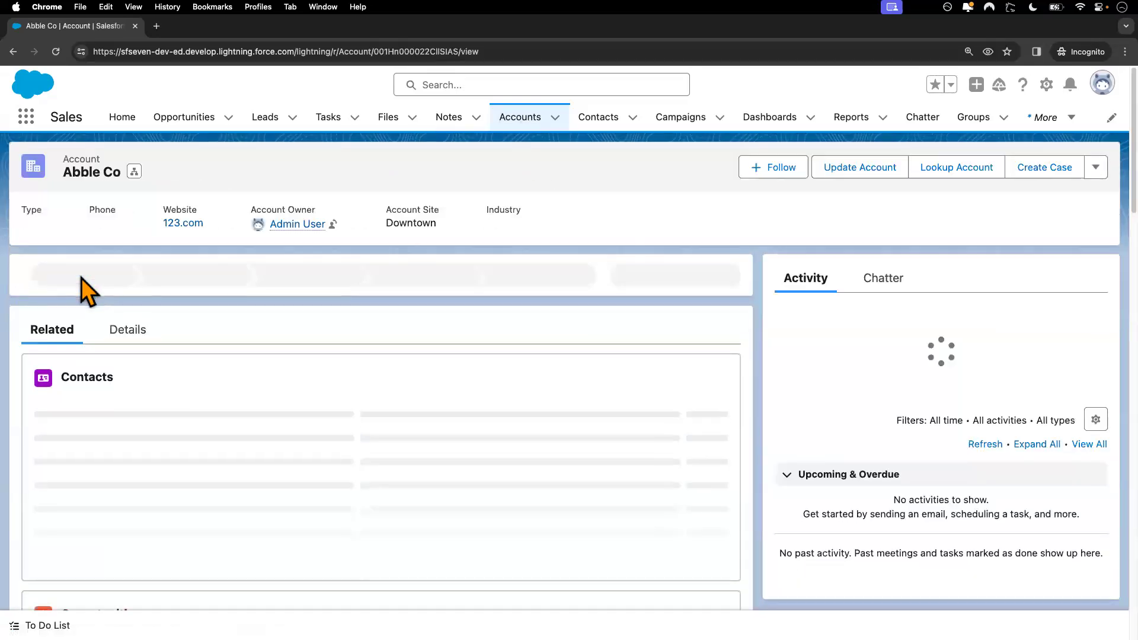
scroll(178, 415, "down", 3)
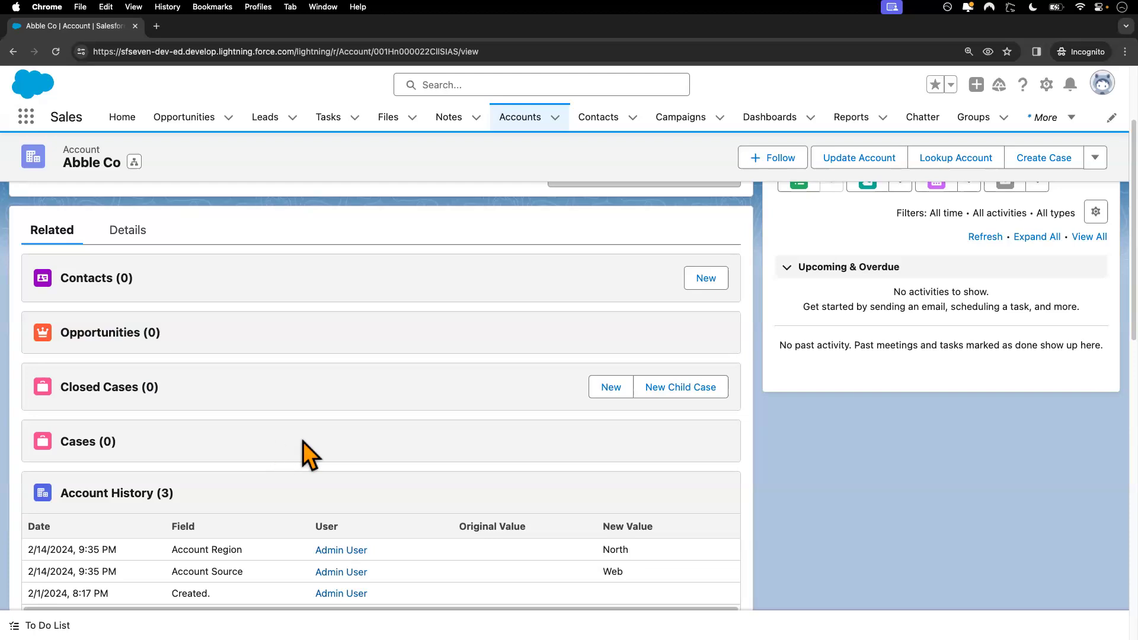
Switch to the admin window's Sharing Settings and open the criteria-based account sharing rule for editing
key("ctrl+Left")
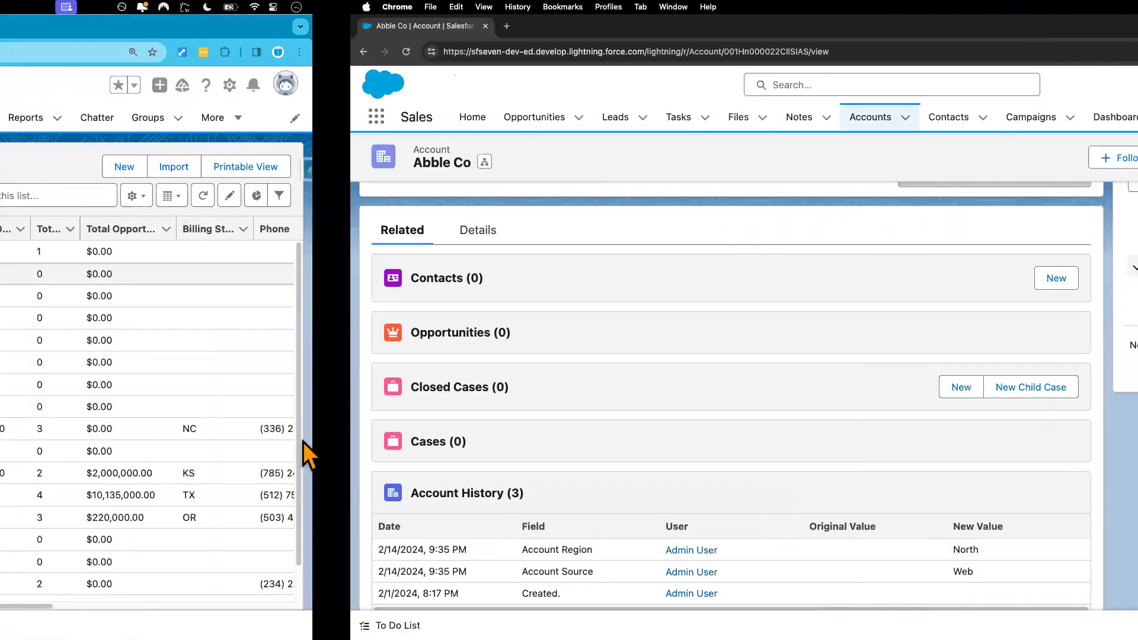
left_click(482, 30)
scroll(407, 312, "down", 10)
scroll(407, 313, "down", 10)
scroll(407, 310, "up", 7)
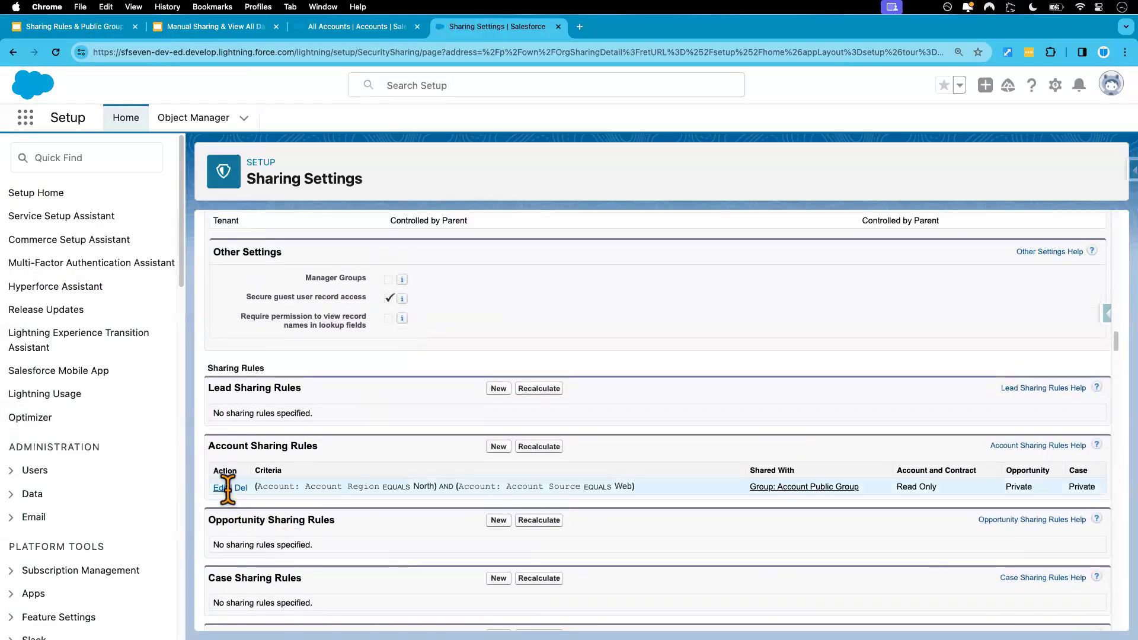
left_click(220, 488)
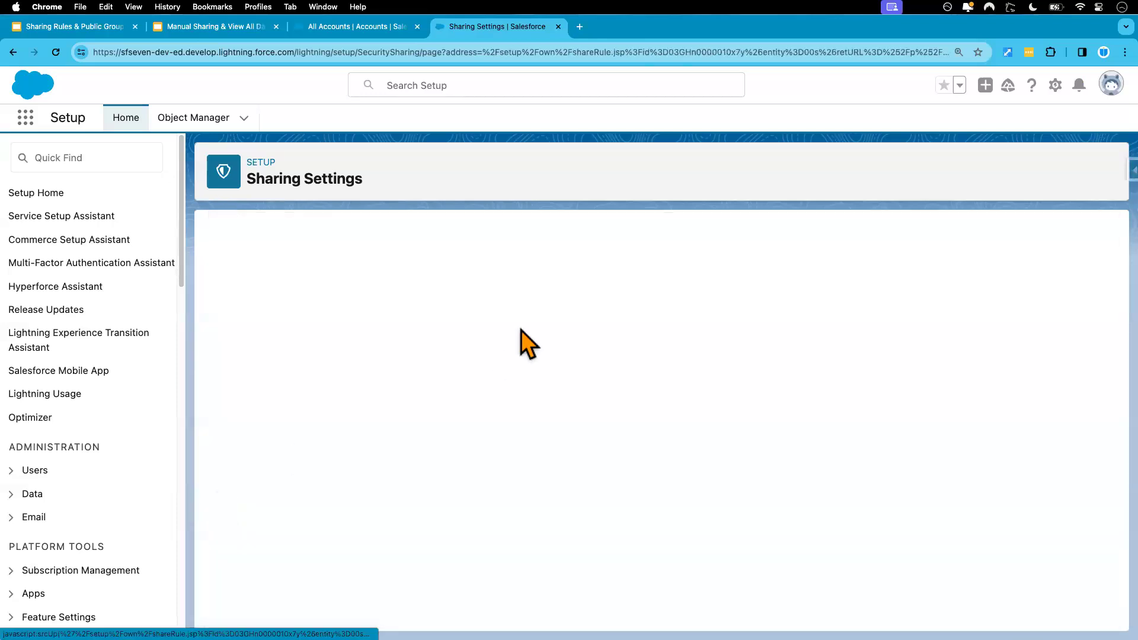
scroll(545, 390, "down", 2)
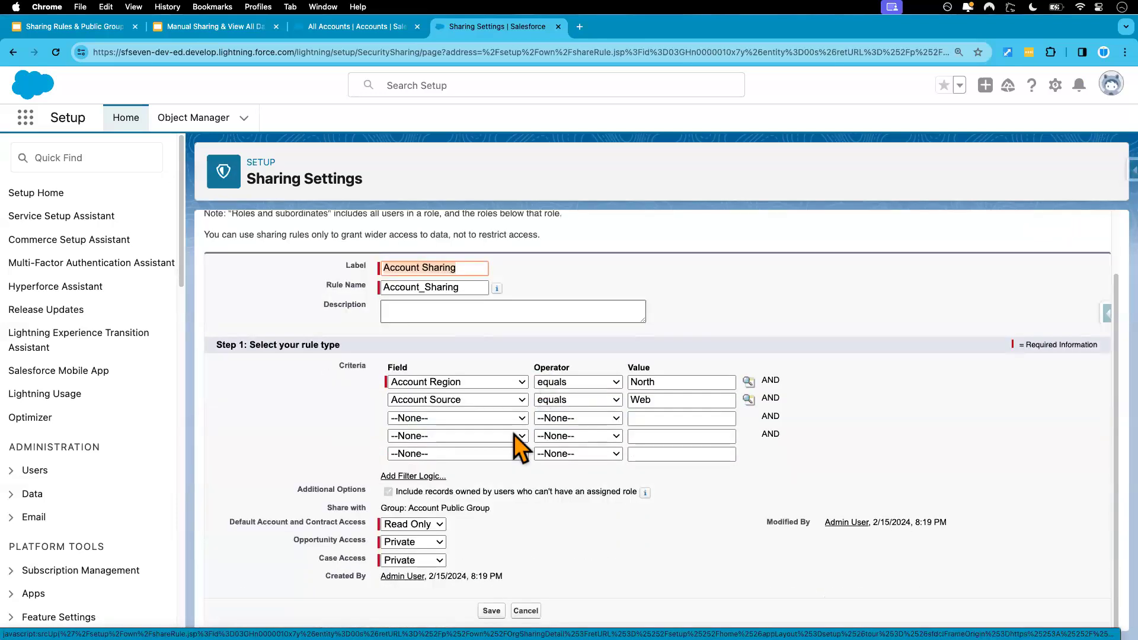
Add filter logic to the account sharing rule's criteria and set it to 1 OR 2
left_click(416, 476)
scroll(553, 479, "down", 3)
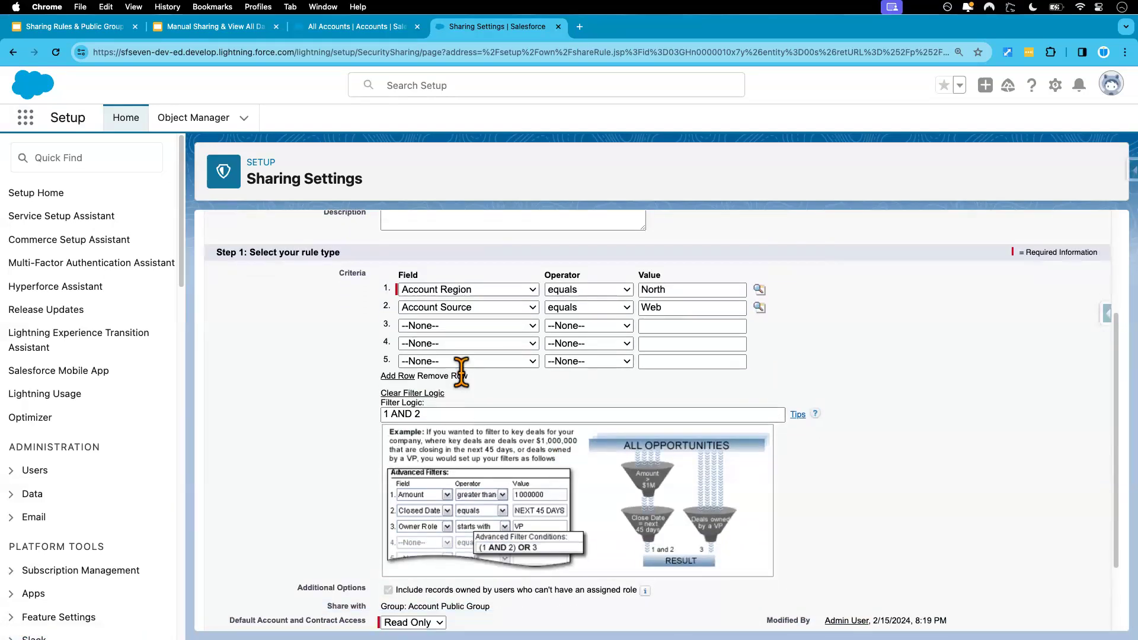
scroll(485, 373, "up", 1)
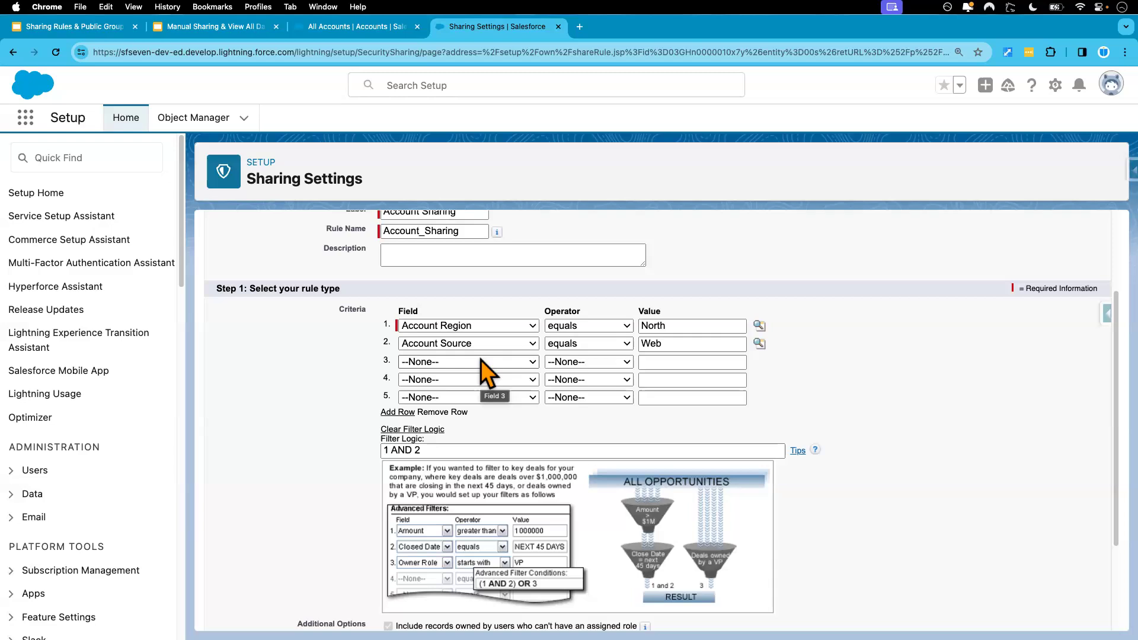
left_click(412, 451)
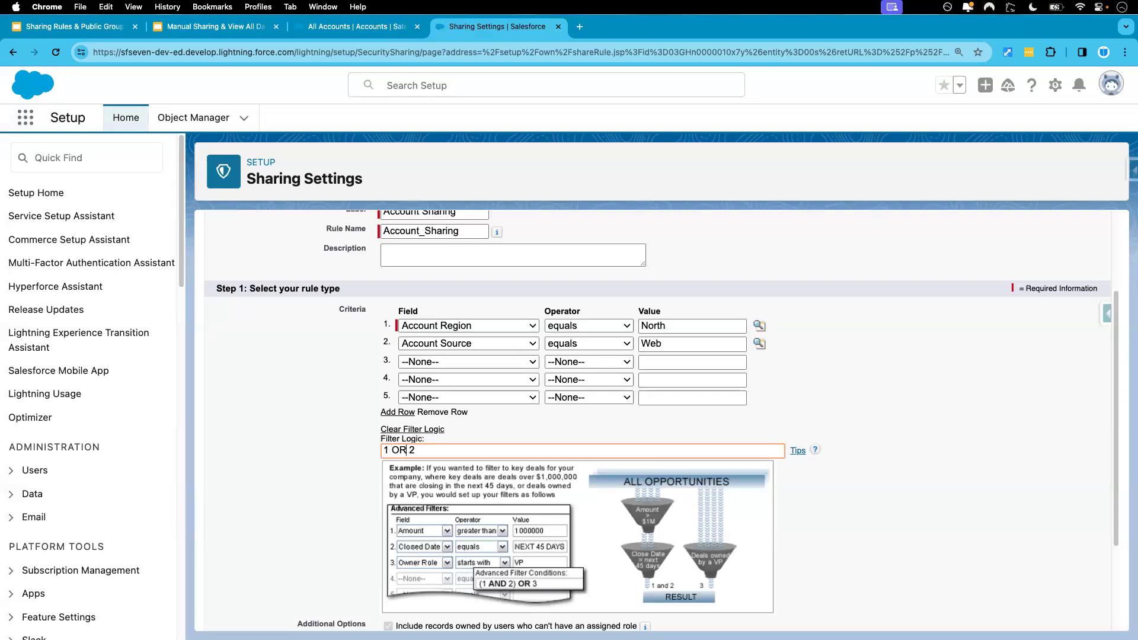
left_click(336, 461)
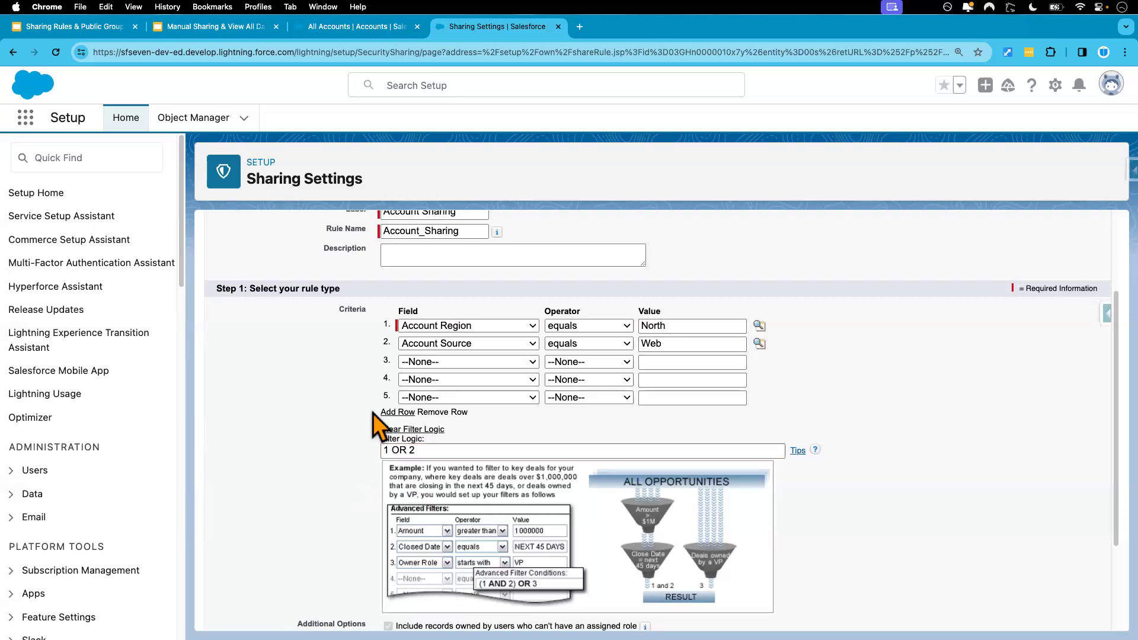
Set the rule's Default Account and Contract Access and its Opportunity Access to Read/Write, then save and accept the sharing recalculation
scroll(372, 399, "down", 3)
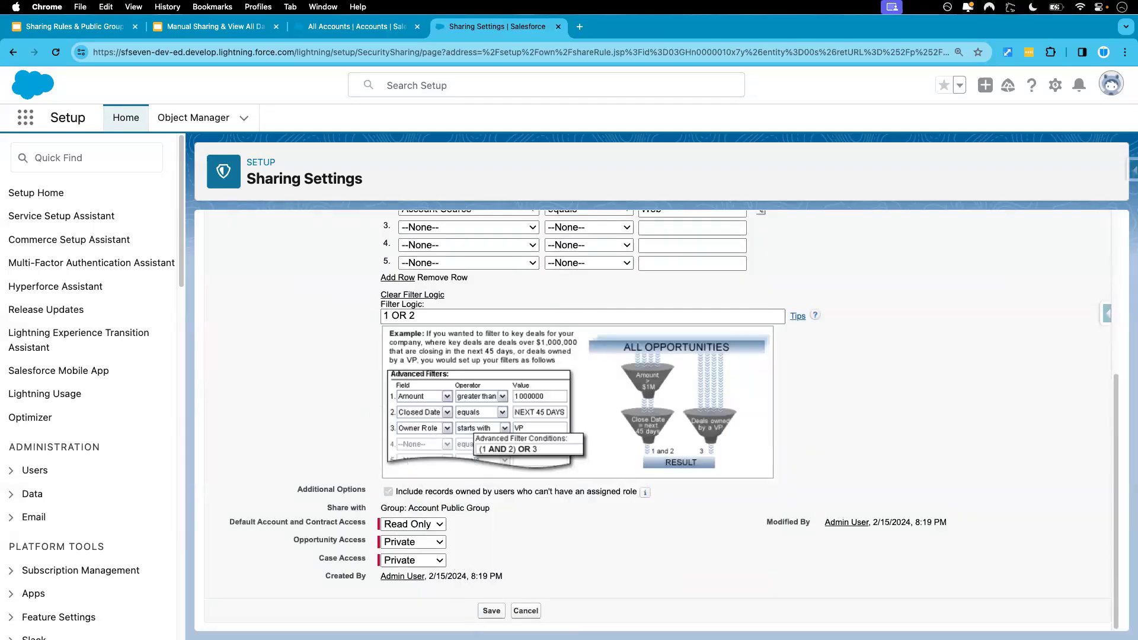
left_click(432, 525)
left_click(434, 551)
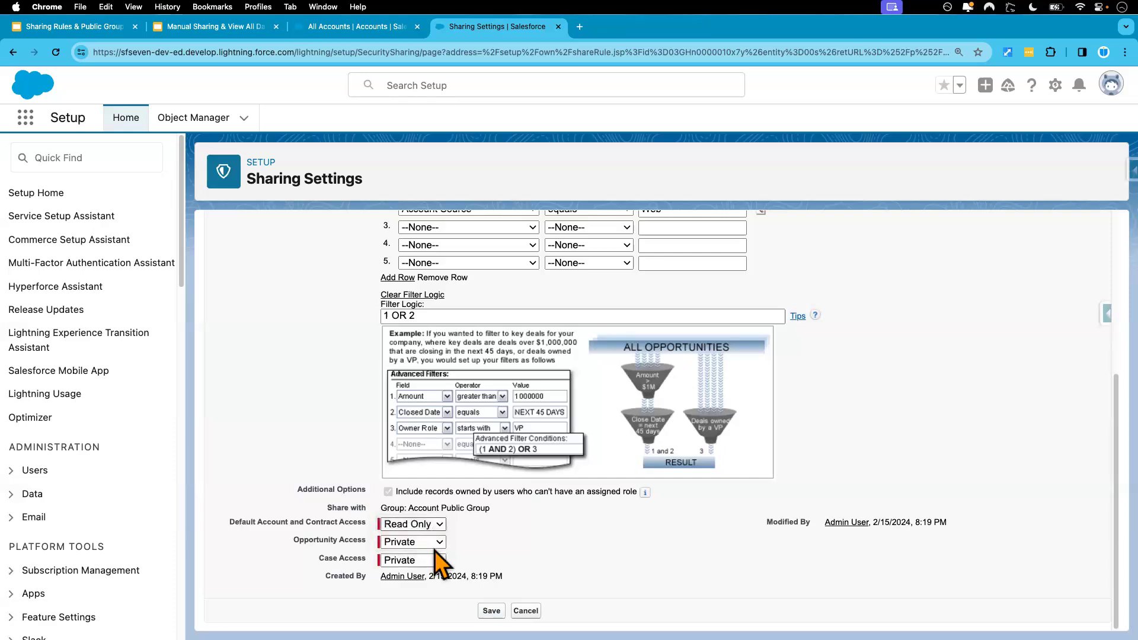
left_click(437, 543)
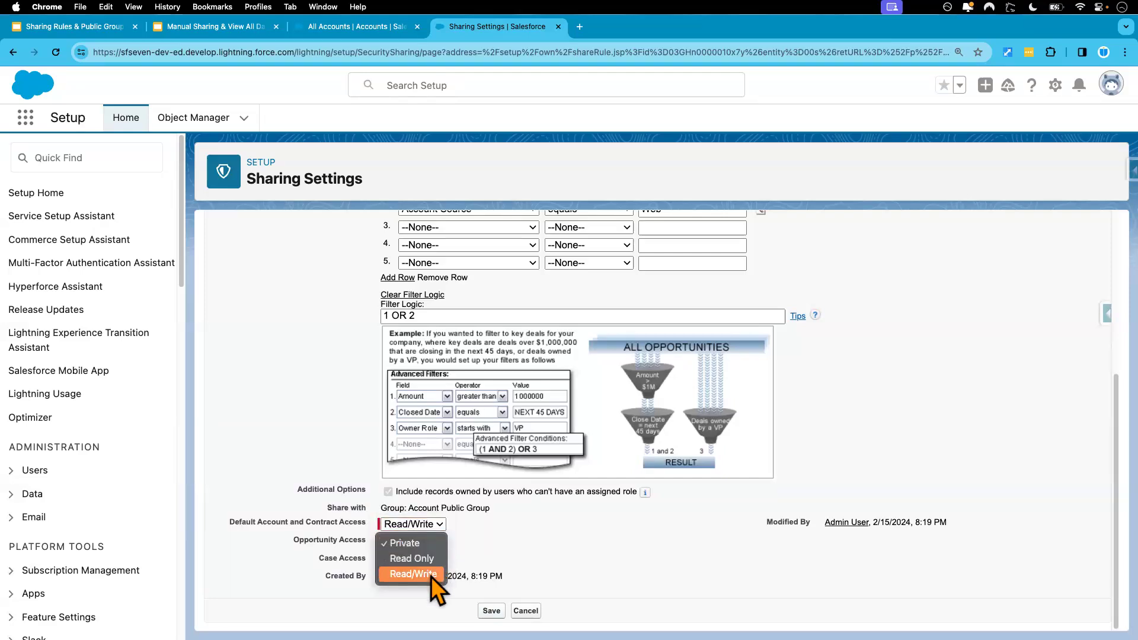
left_click(431, 576)
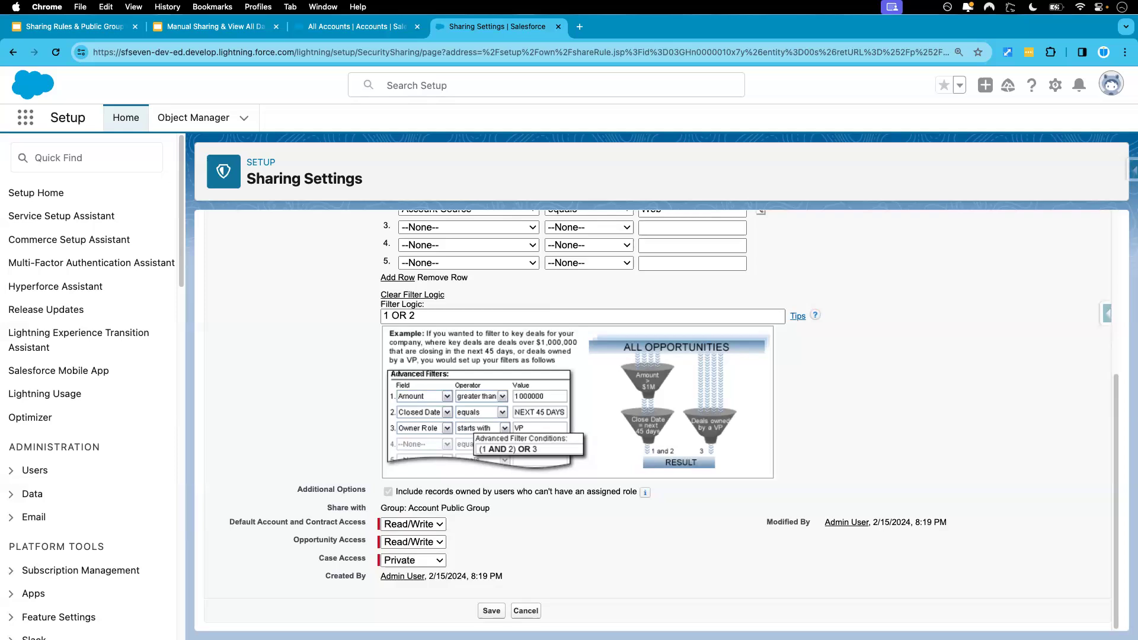
left_click(491, 611)
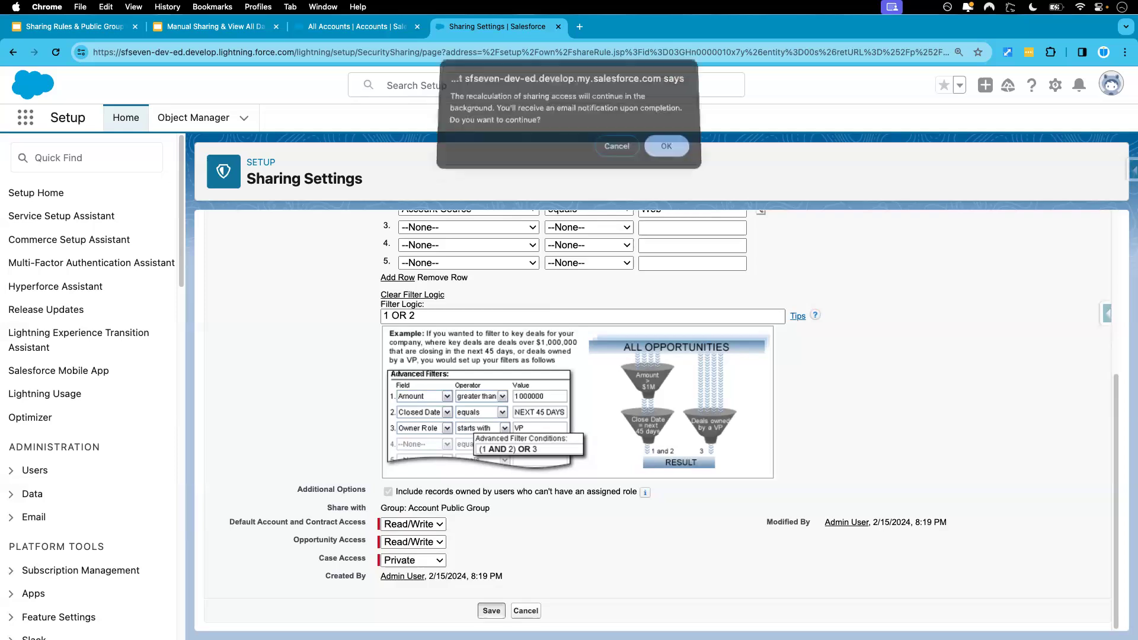
left_click(667, 152)
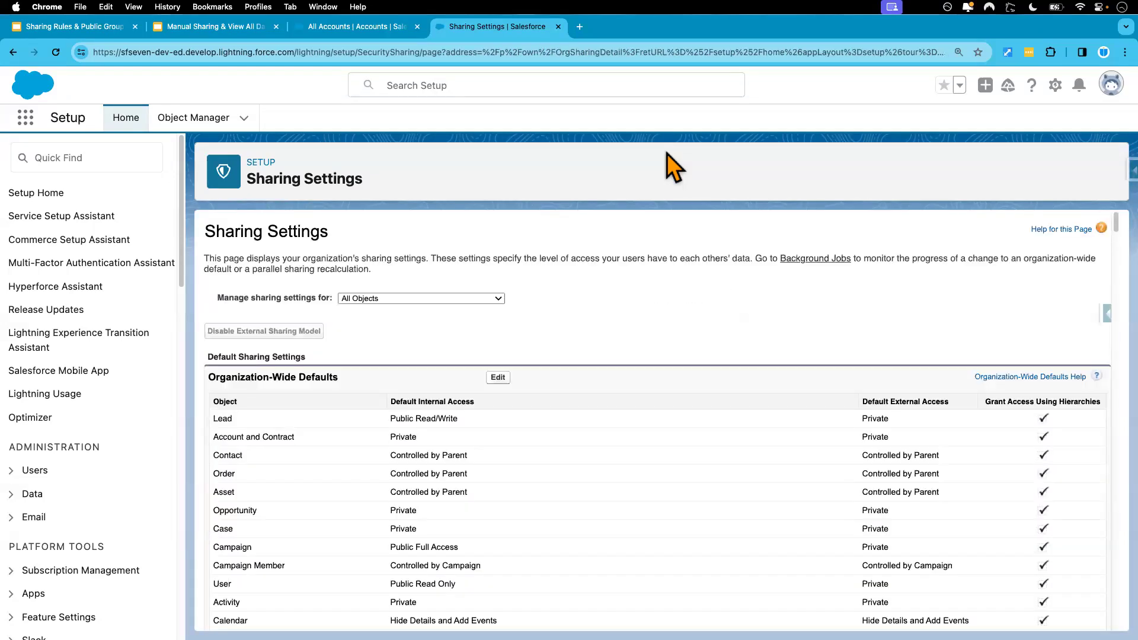
Examine the Account Region and Account Source columns in the admin's All Accounts list for records matching either criterion
left_click(368, 30)
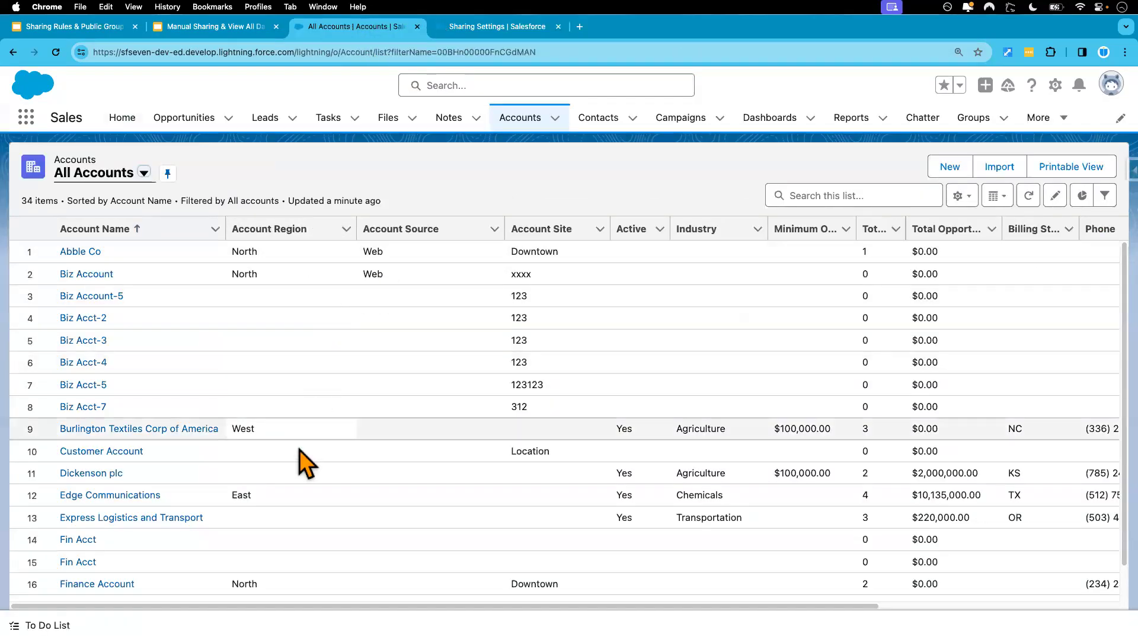
scroll(303, 463, "down", 3)
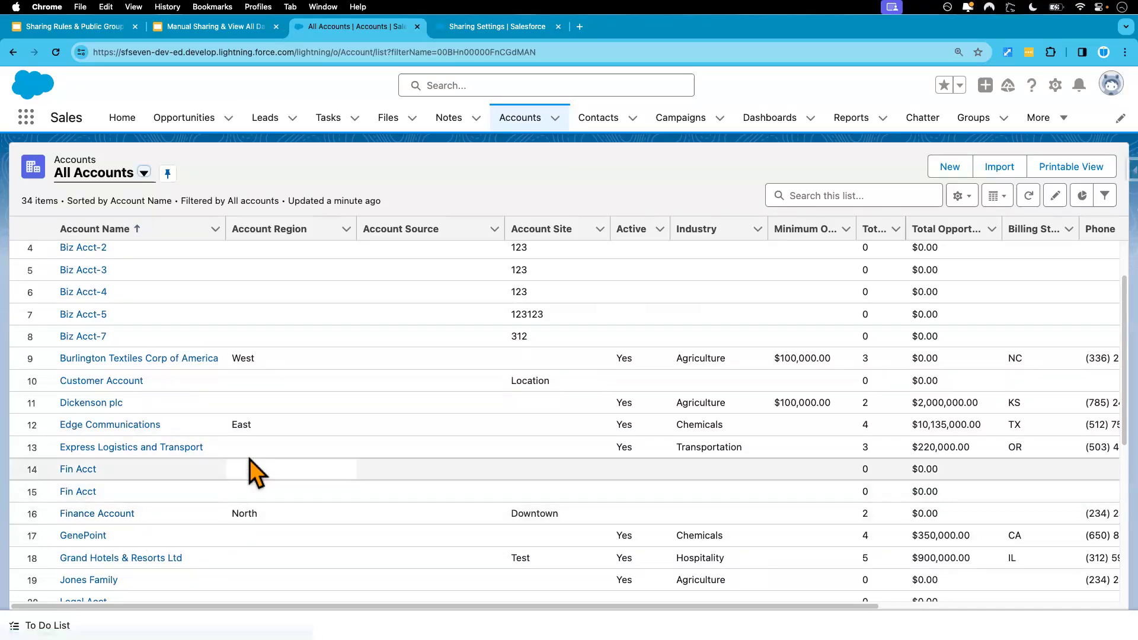
scroll(246, 460, "up", 1)
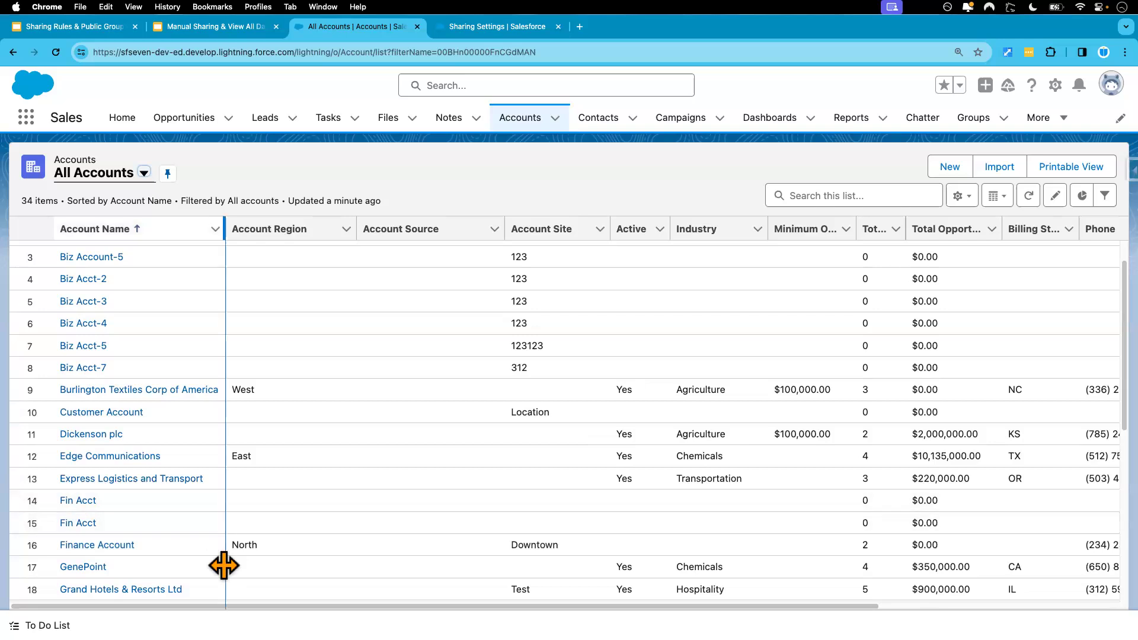
scroll(261, 564, "down", 5)
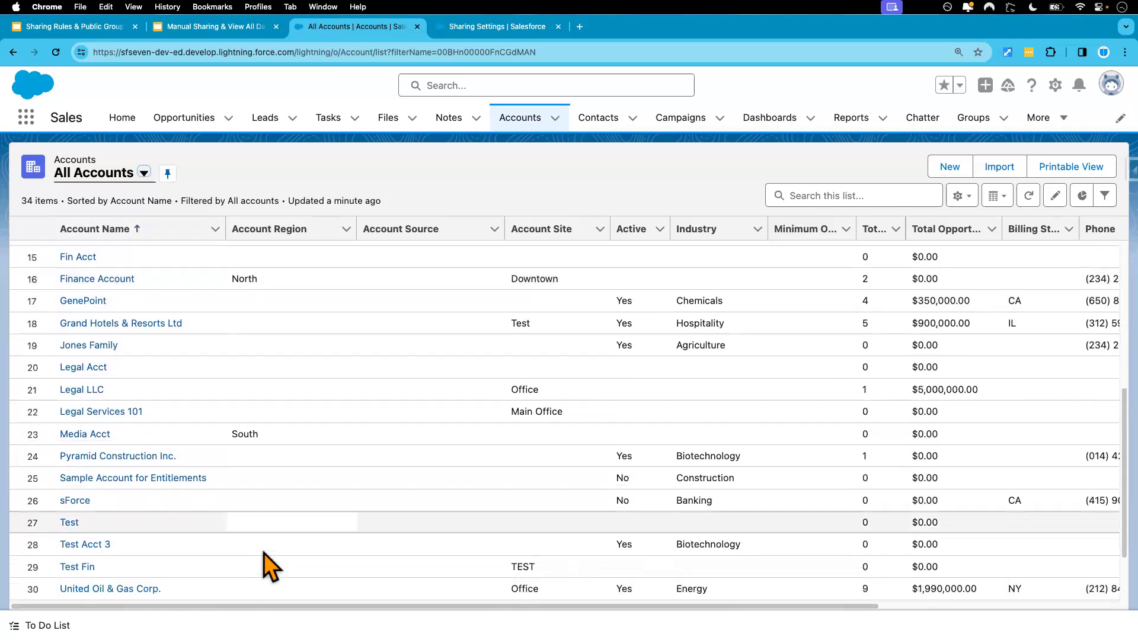
scroll(270, 566, "down", 2)
scroll(270, 566, "up", 7)
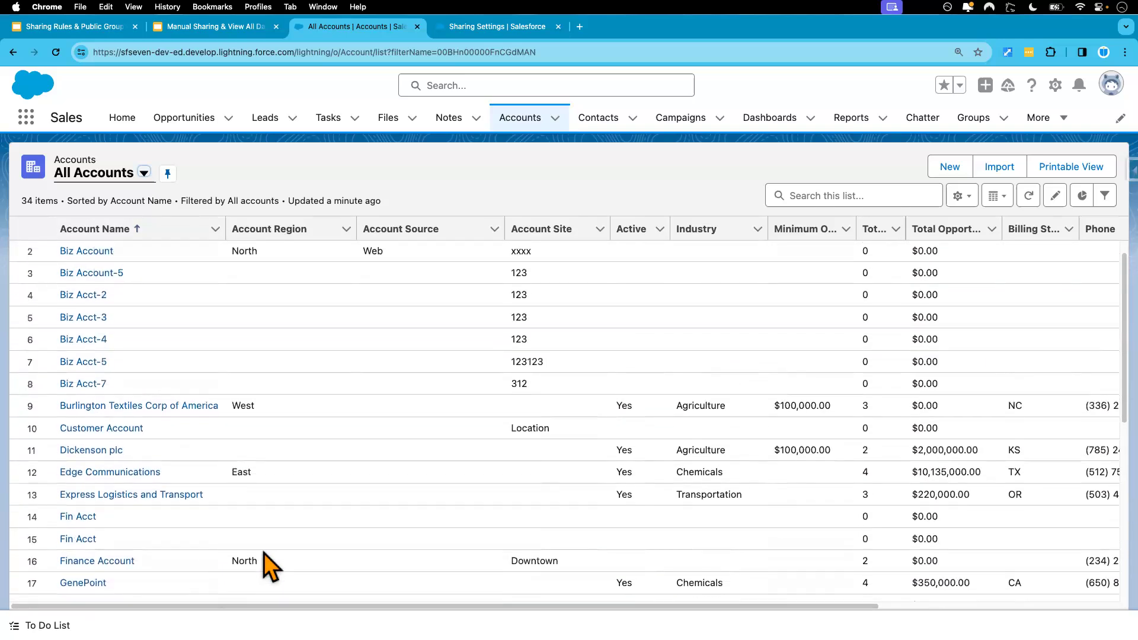
scroll(270, 566, "up", 1)
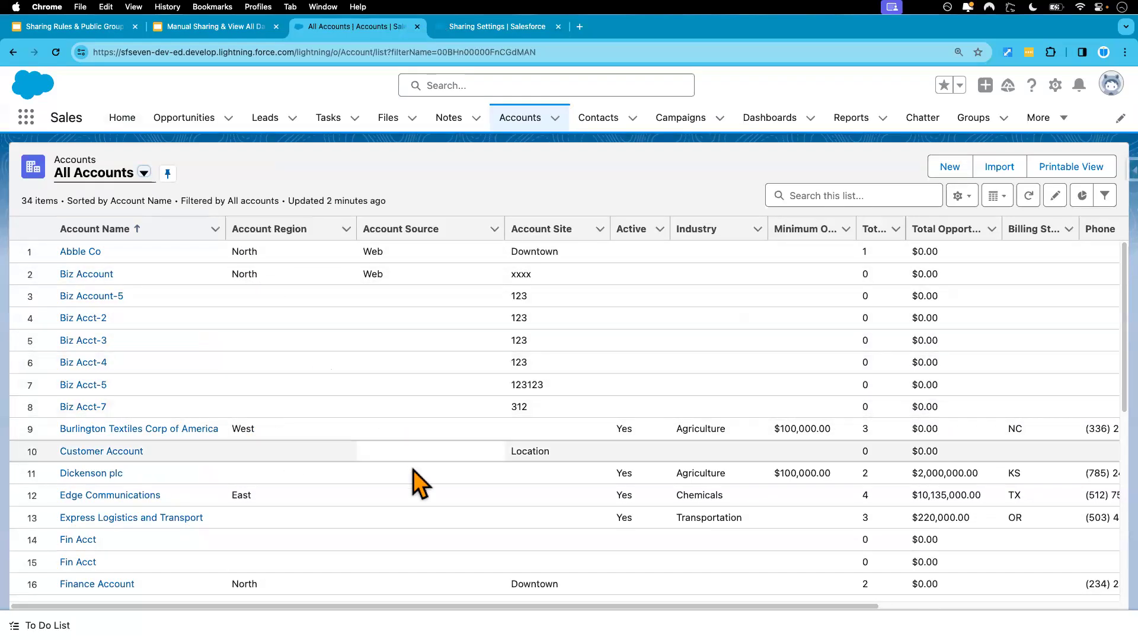
Open Edge Communications from the list and check its details for the Account Region and Account Source fields
left_click(123, 499)
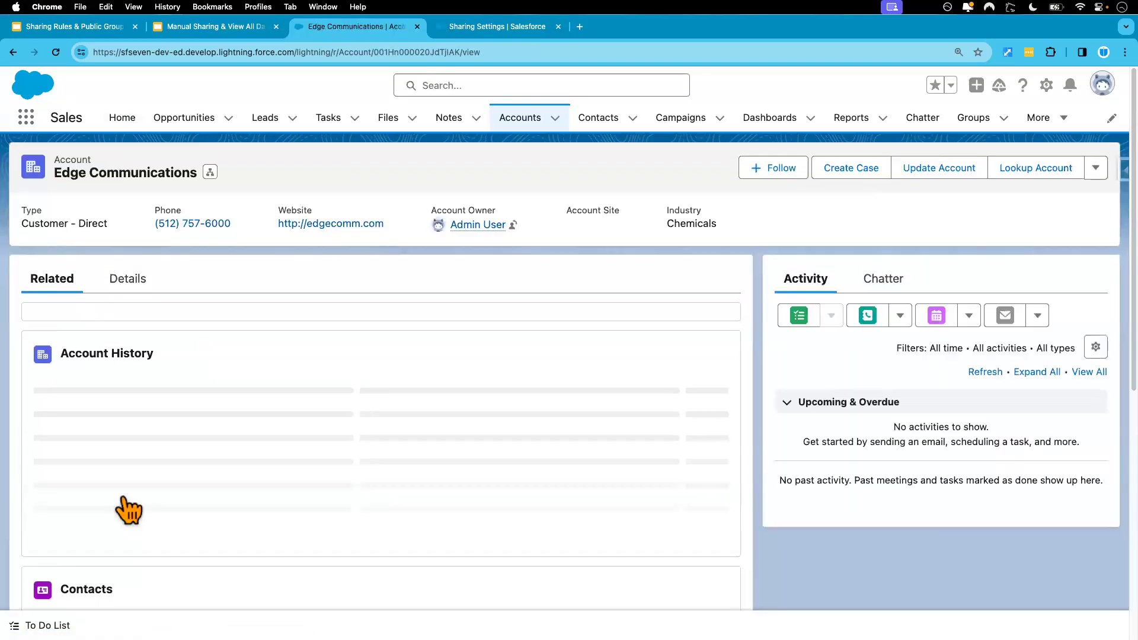
left_click(127, 279)
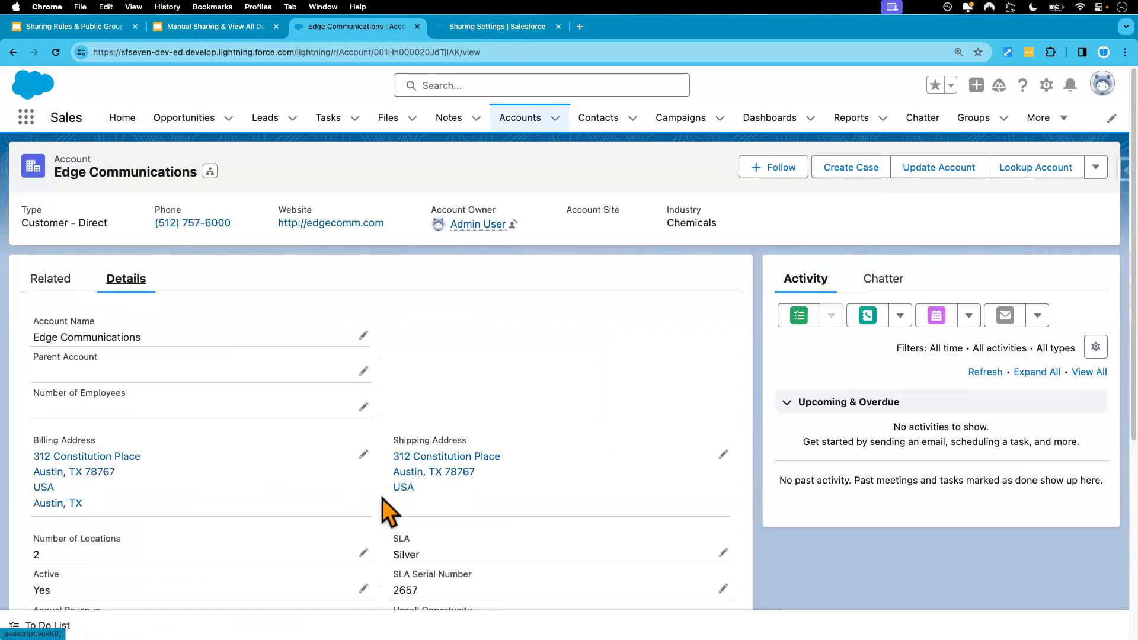
scroll(540, 494, "down", 3)
scroll(536, 483, "down", 2)
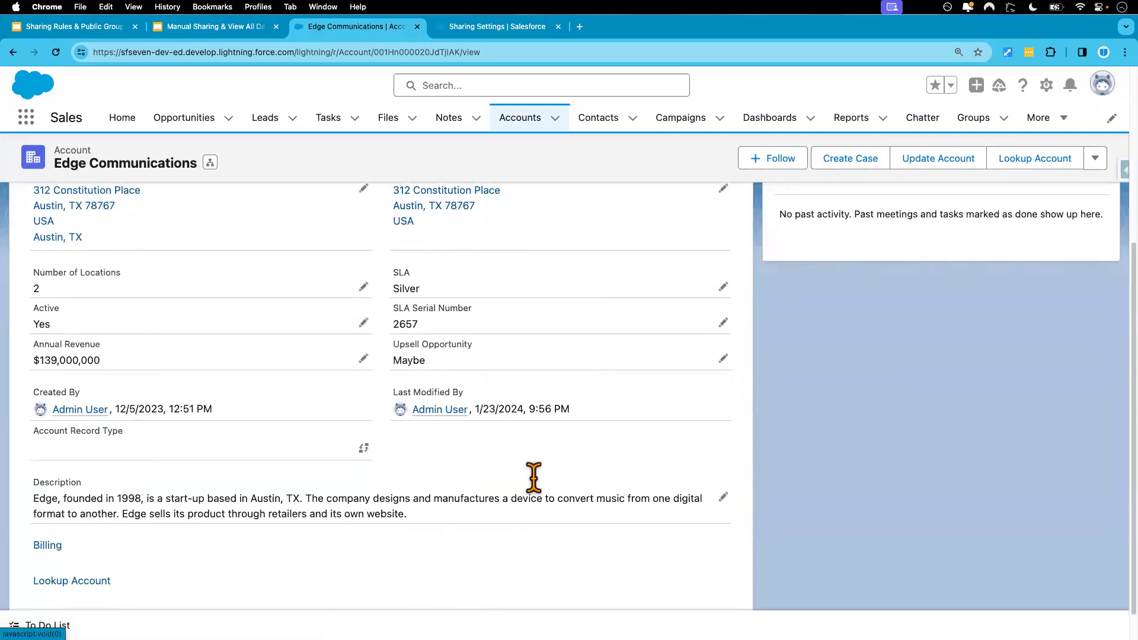
scroll(540, 494, "up", 5)
scroll(540, 494, "up", 1)
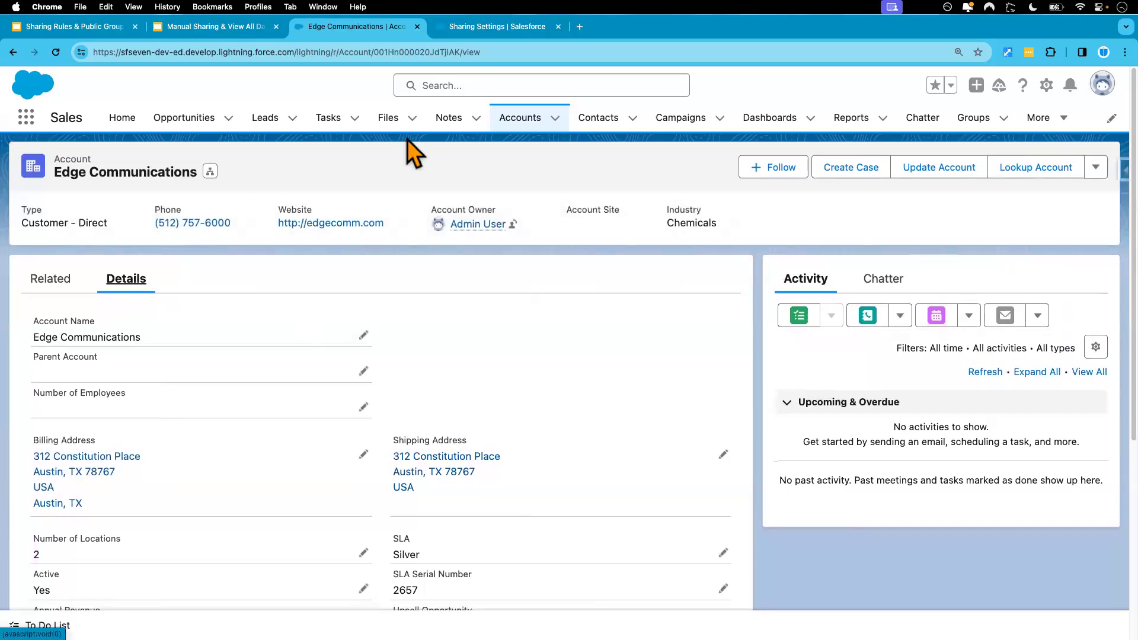
Open Legal Acct's details from the All Accounts list, set its Account Source to Web, and save the record
left_click(522, 120)
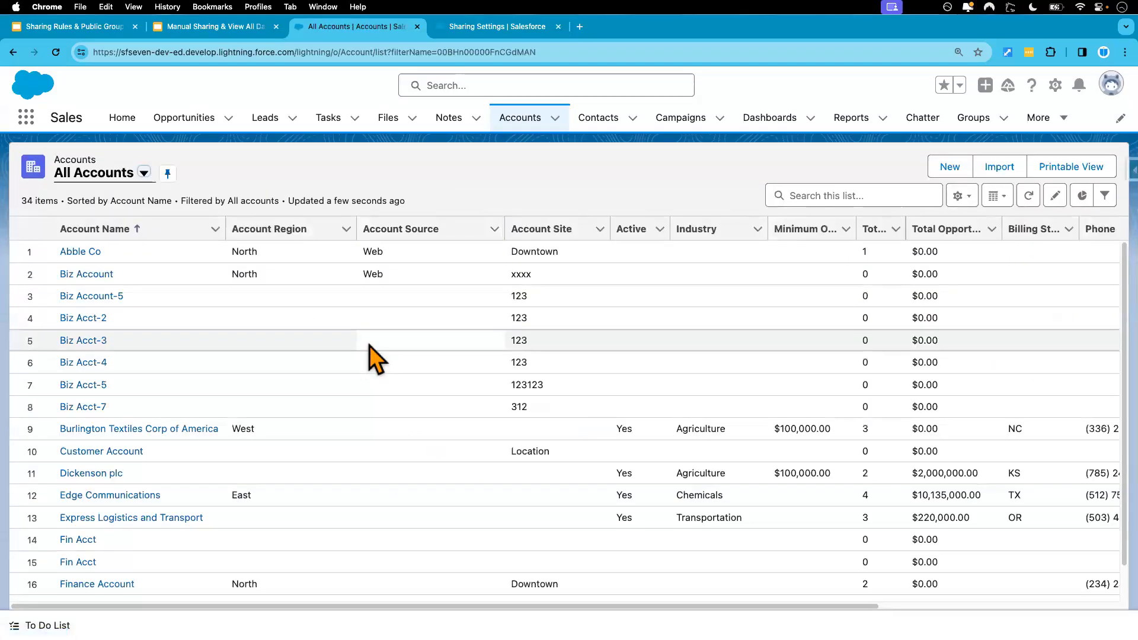
scroll(389, 555, "down", 5)
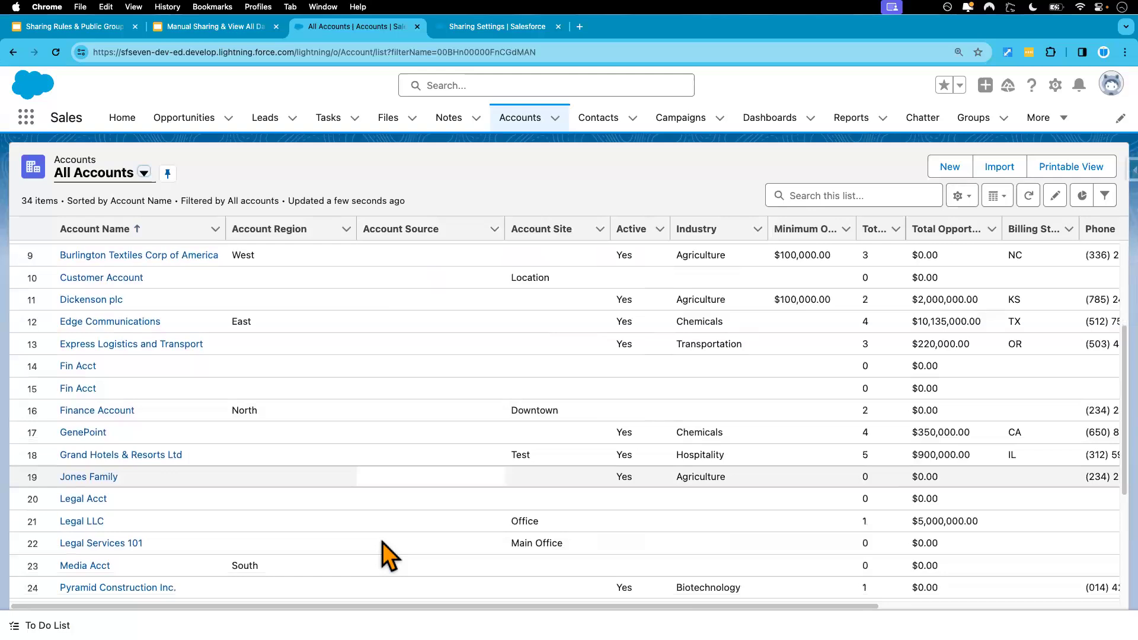
left_click(83, 501)
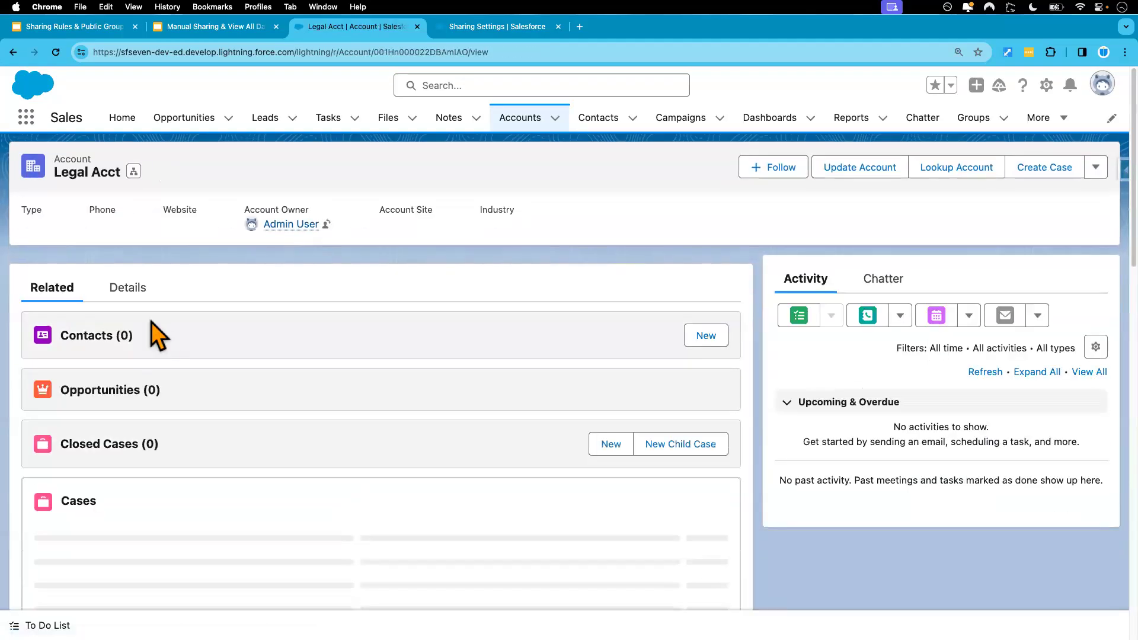
left_click(131, 288)
scroll(326, 457, "down", 2)
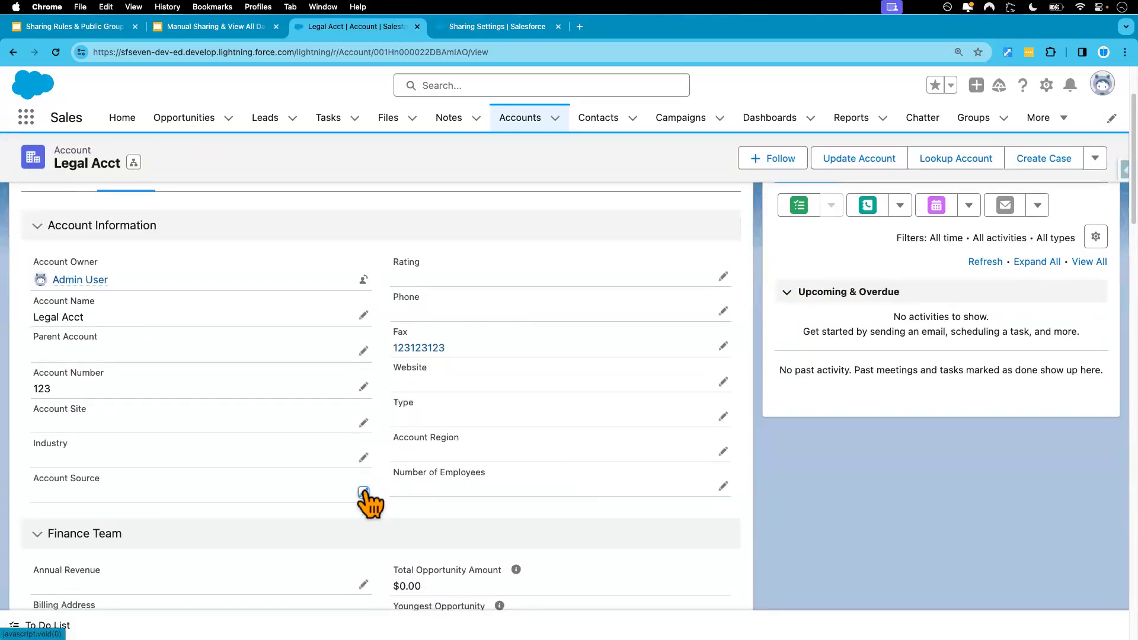
left_click(364, 493)
left_click(176, 487)
left_click(144, 356)
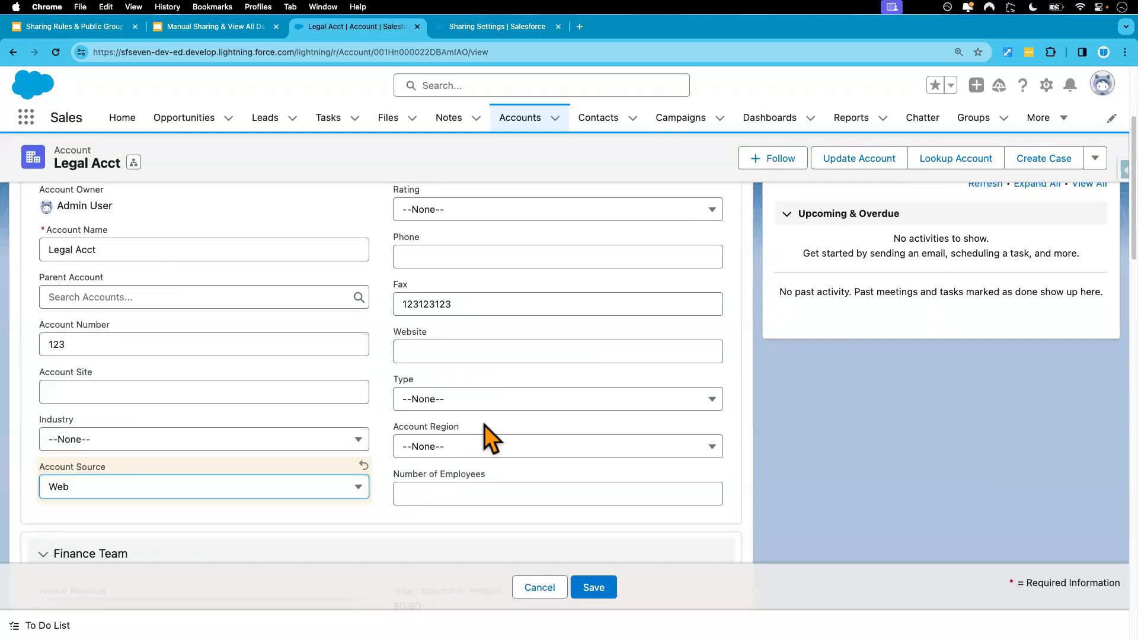
left_click(593, 590)
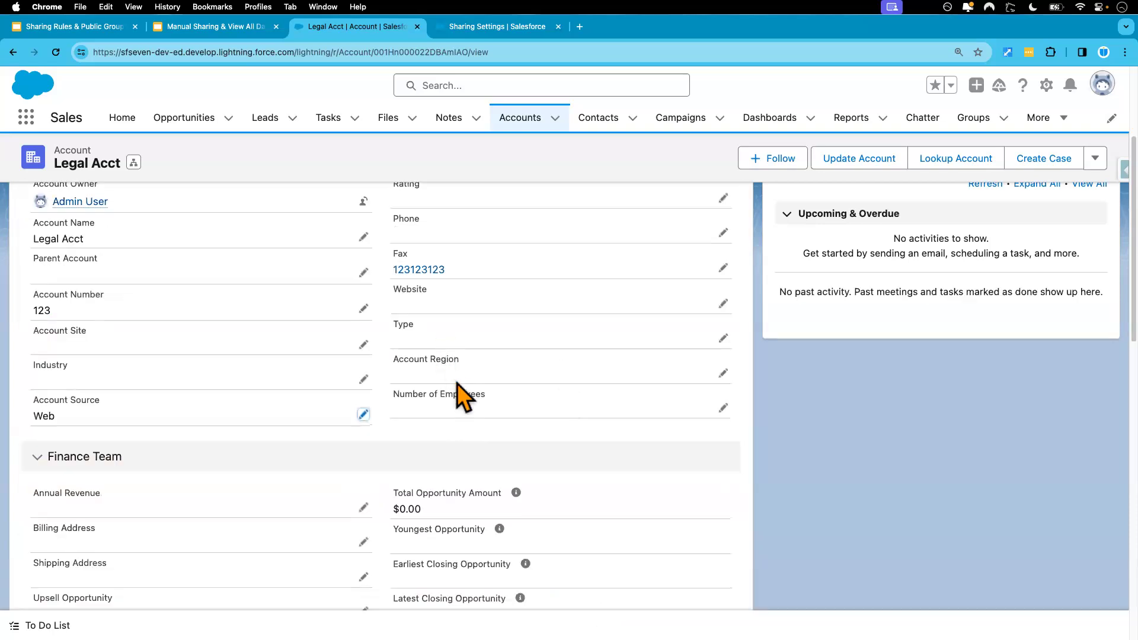
Switch to the test user's incognito window and open the accounts list to check access to Legal Acct
key("ctrl+Right")
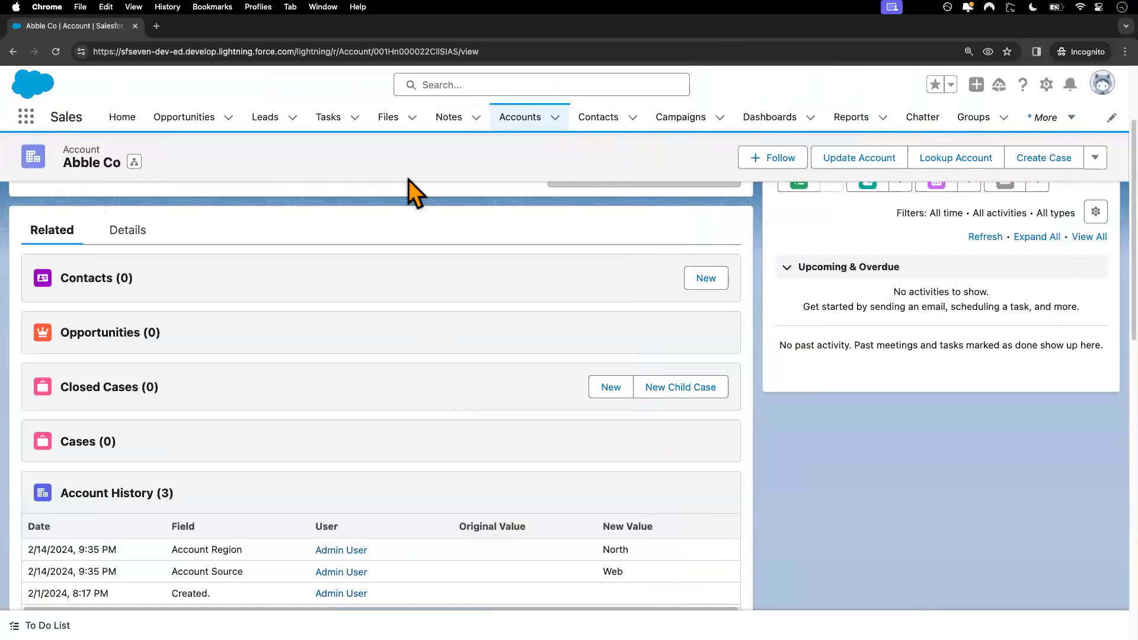
left_click(520, 119)
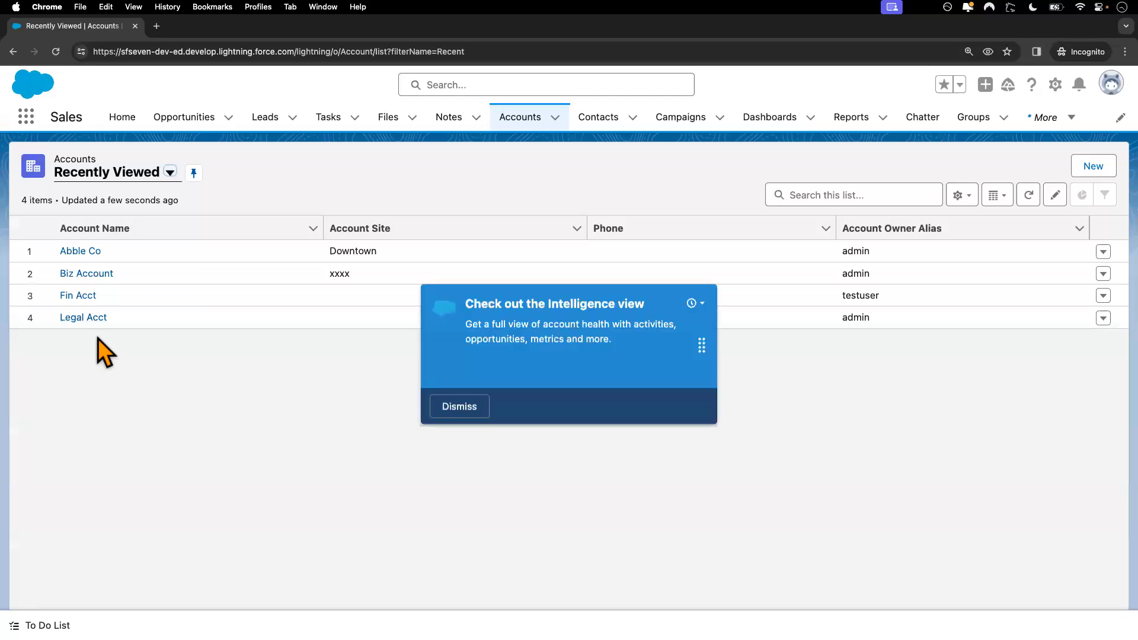
Dismiss the prompts, open Legal Acct's details as the test user, change its account number, and save the record
left_click(458, 405)
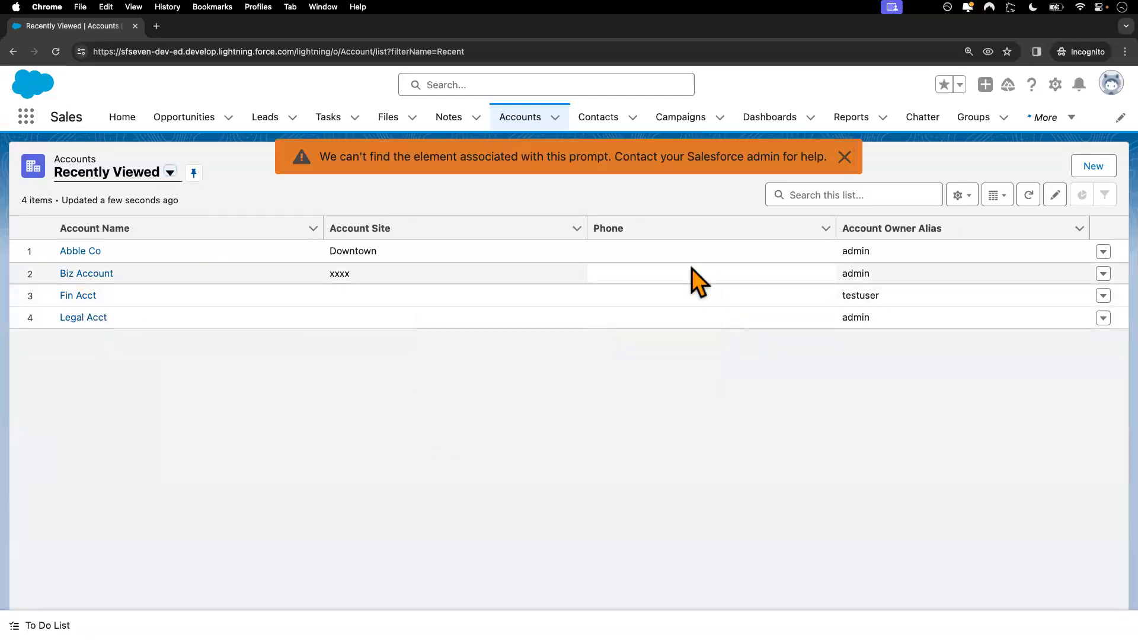
left_click(845, 157)
left_click(94, 319)
left_click(126, 289)
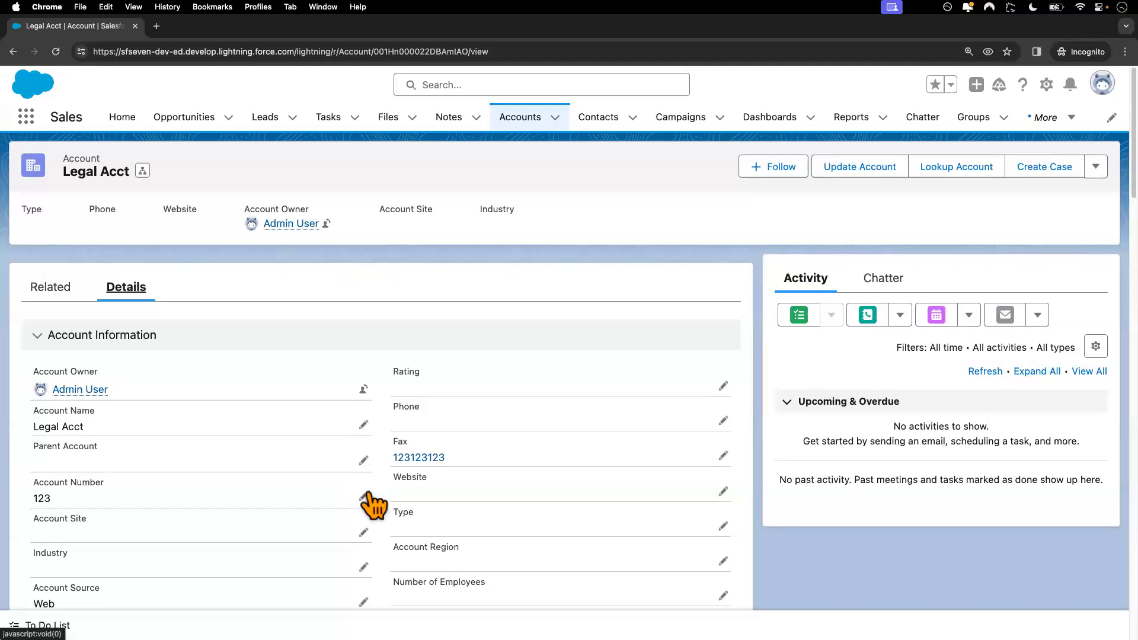
left_click(363, 497)
type("456")
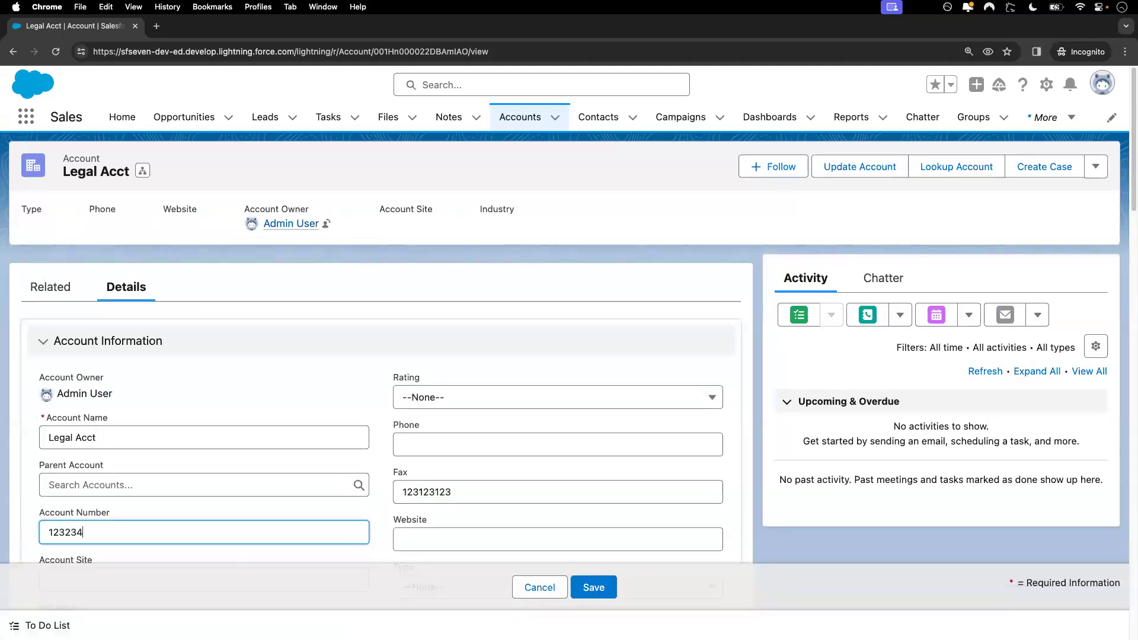
left_click(595, 587)
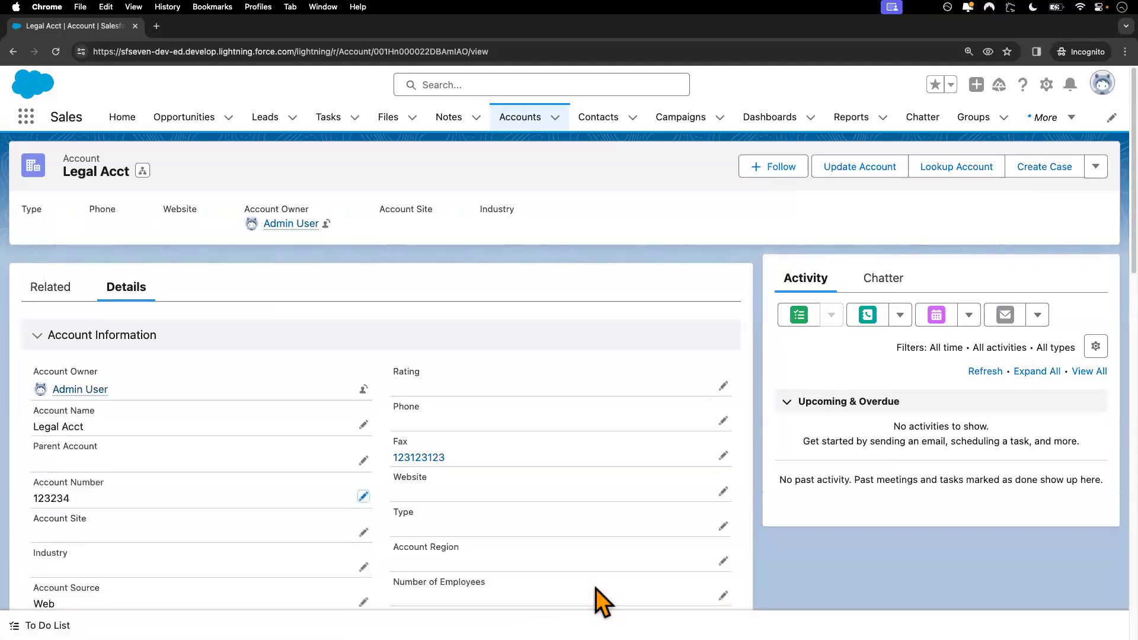
Check Legal Acct's Account Source in its details and look through its related lists for opportunities
scroll(264, 489, "down", 3)
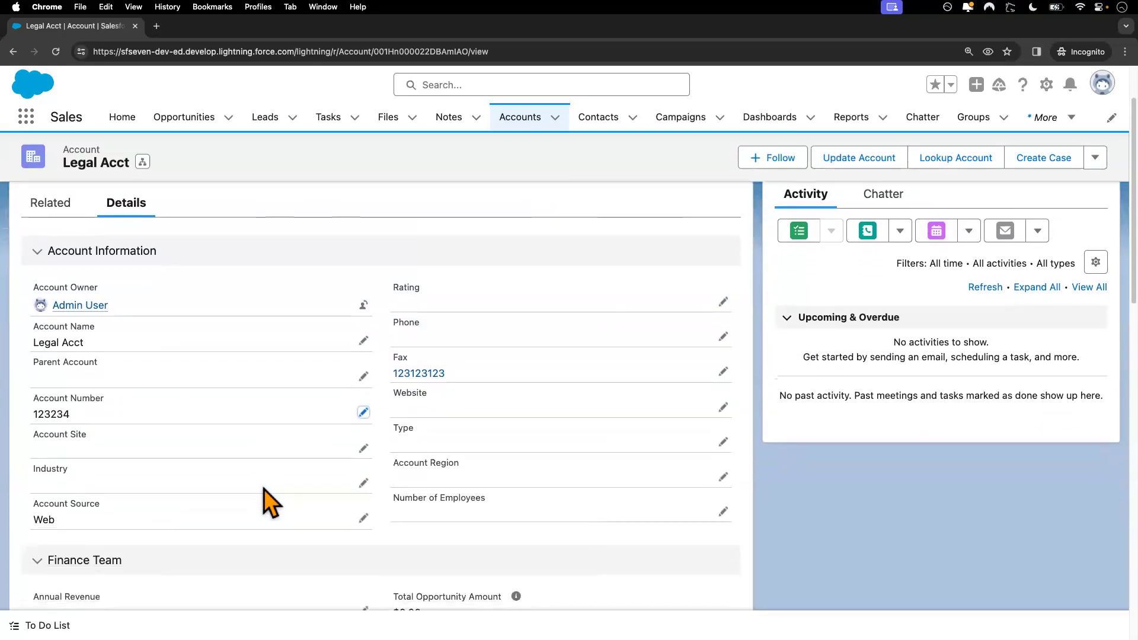
scroll(265, 490, "up", 3)
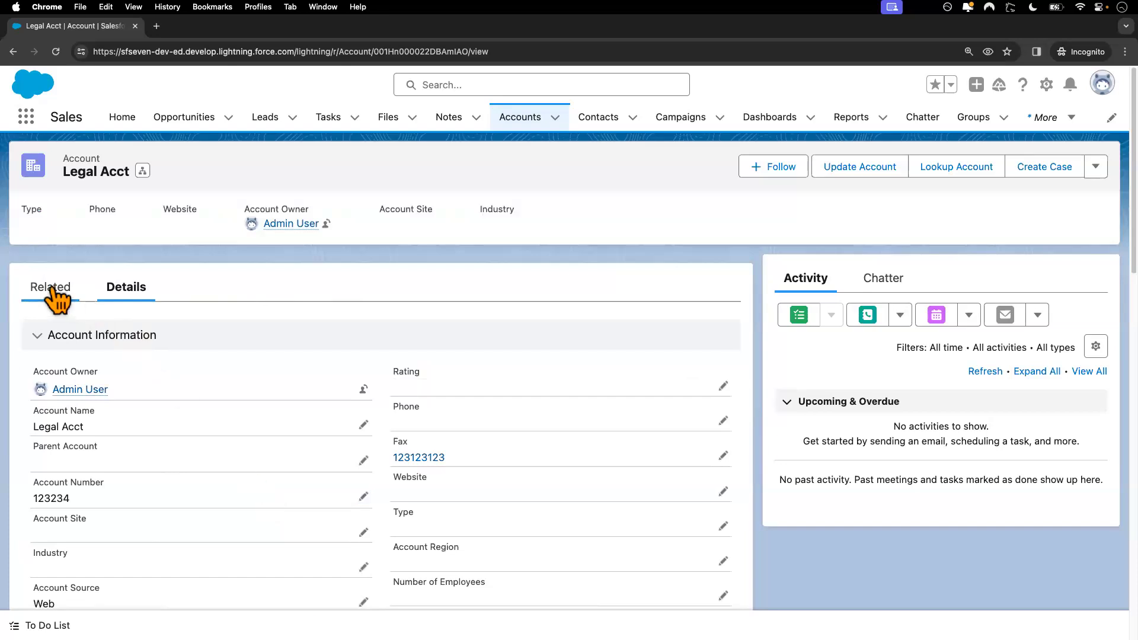
left_click(51, 288)
scroll(323, 462, "down", 3)
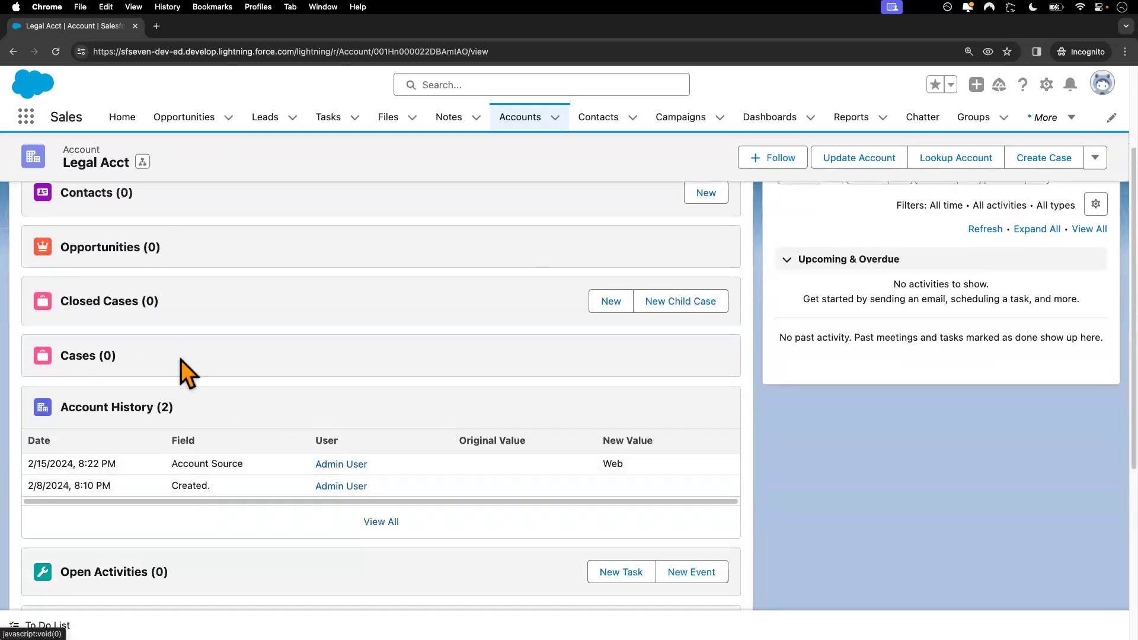
scroll(197, 394, "up", 5)
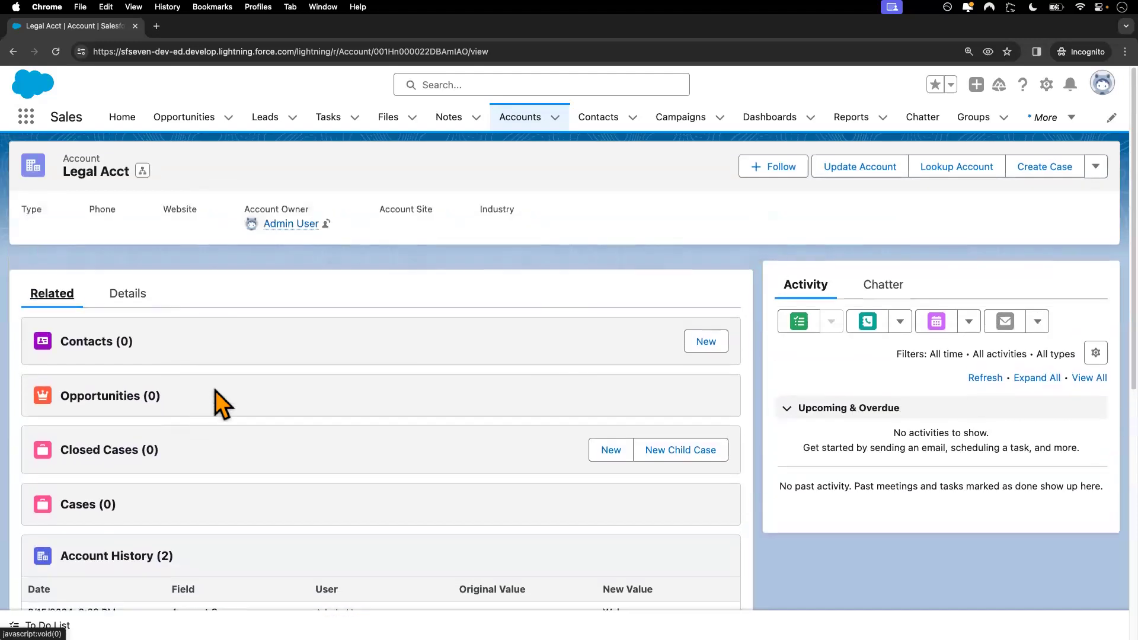
Open Abble Co from the accounts list and examine its related opportunities
left_click(518, 117)
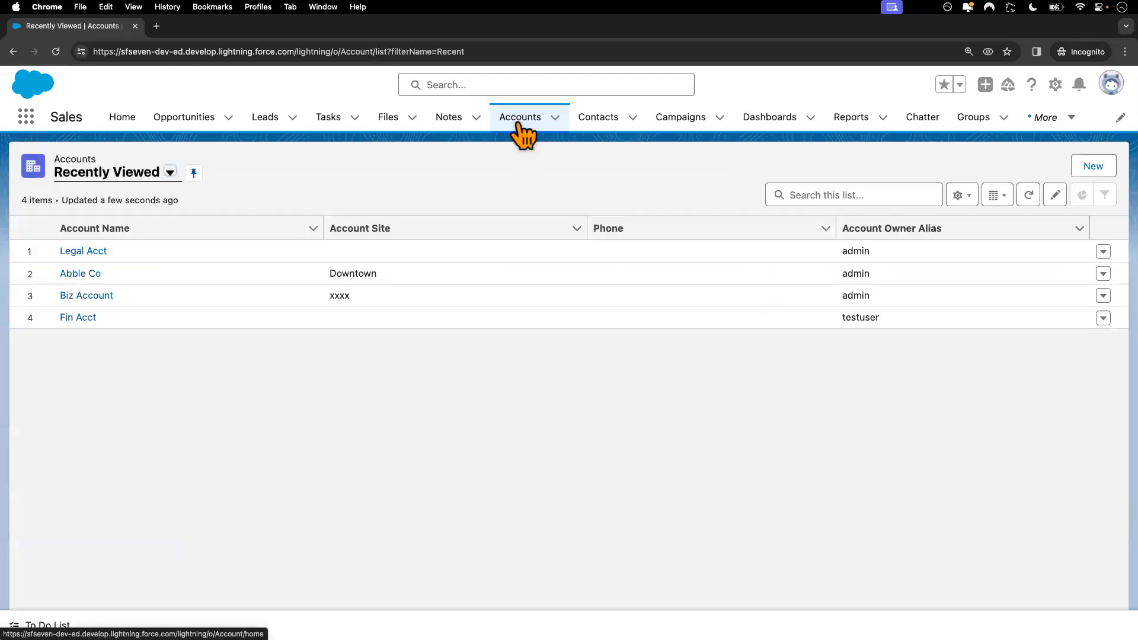
left_click(93, 275)
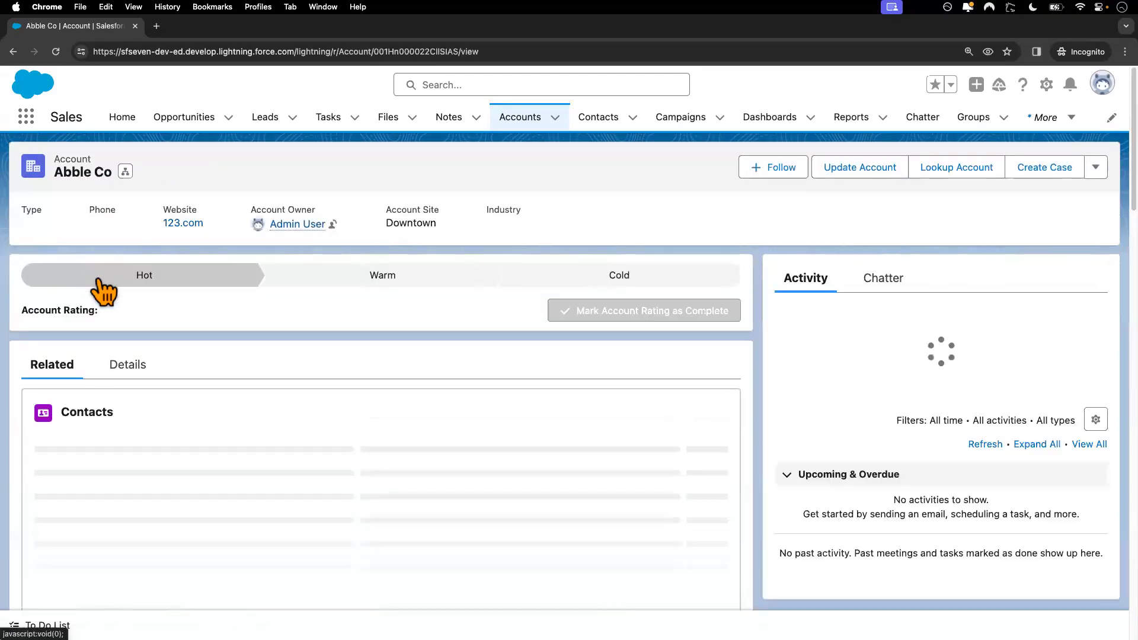
scroll(229, 407, "down", 3)
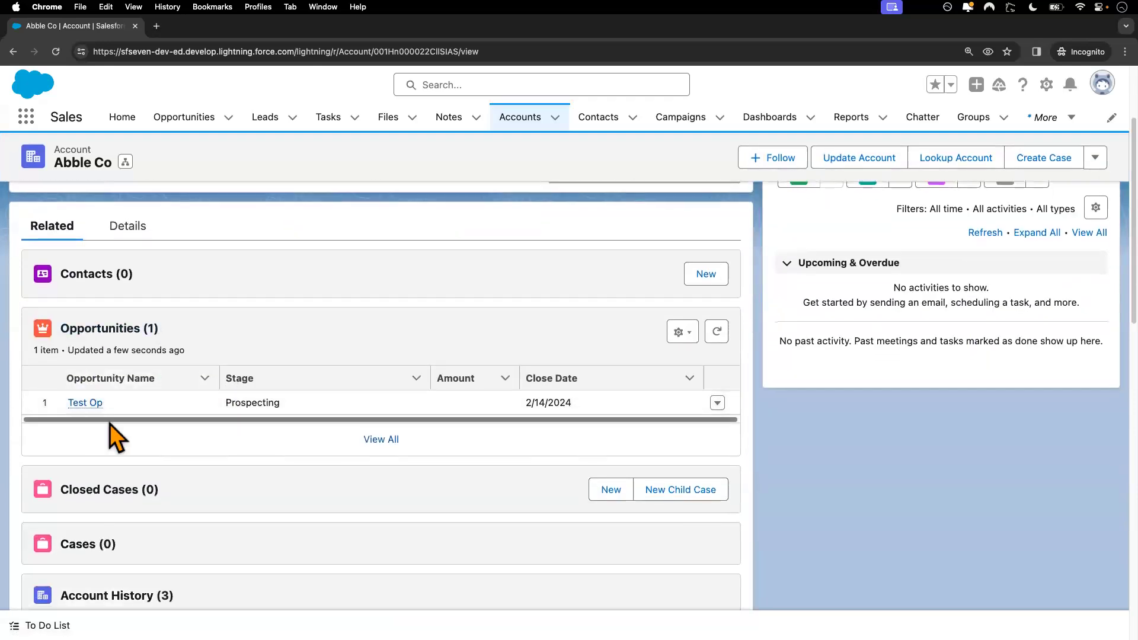
scroll(109, 421, "down", 2)
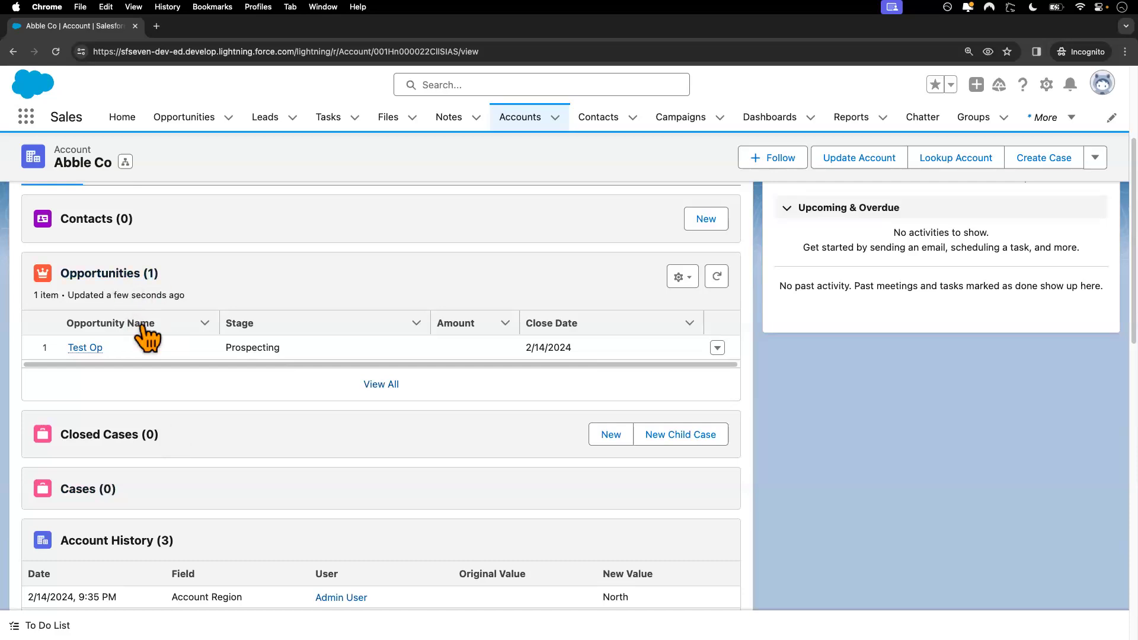
Open the Test Op opportunity's details, set its Lead Source to Phone Inquiry, and save the record
left_click(91, 349)
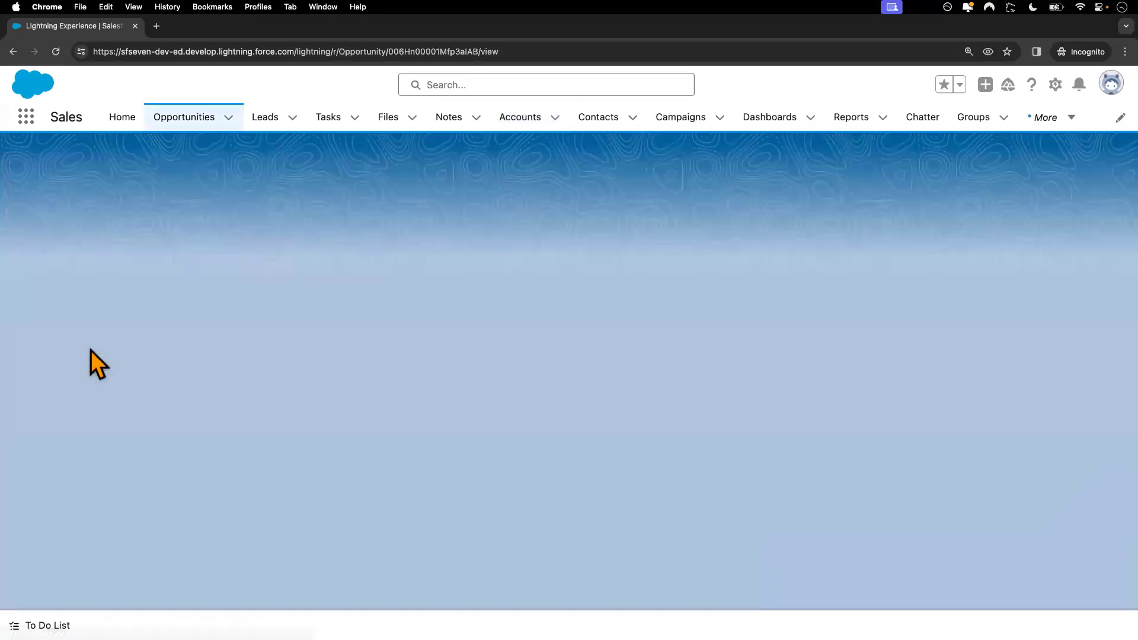
left_click(138, 336)
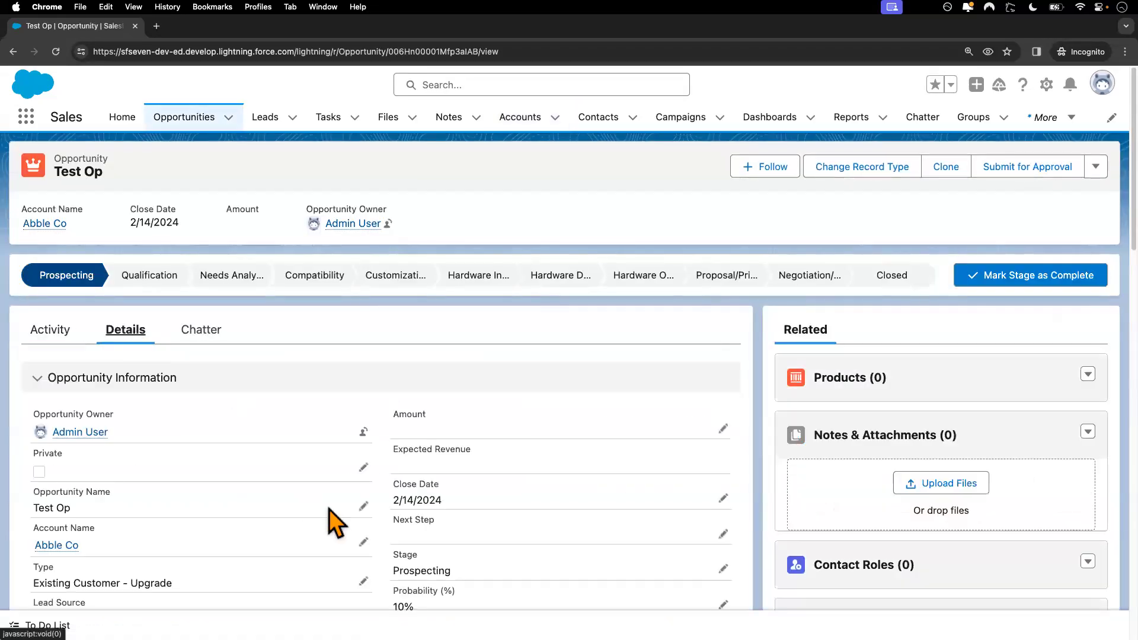
scroll(386, 536, "down", 3)
left_click(364, 498)
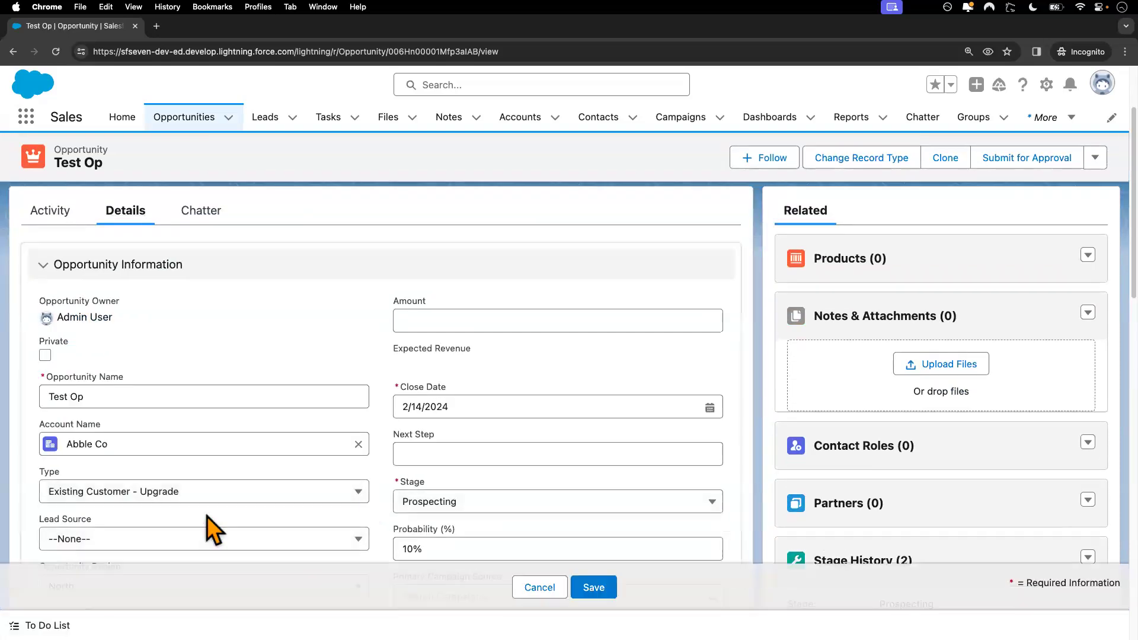
left_click(160, 450)
left_click(145, 523)
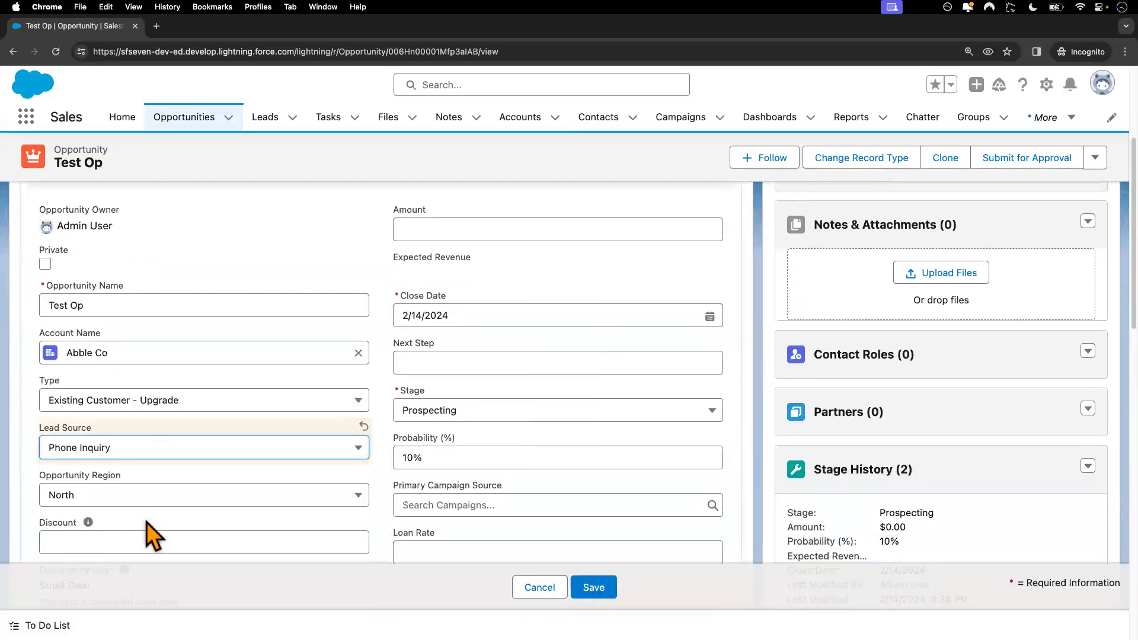
left_click(597, 587)
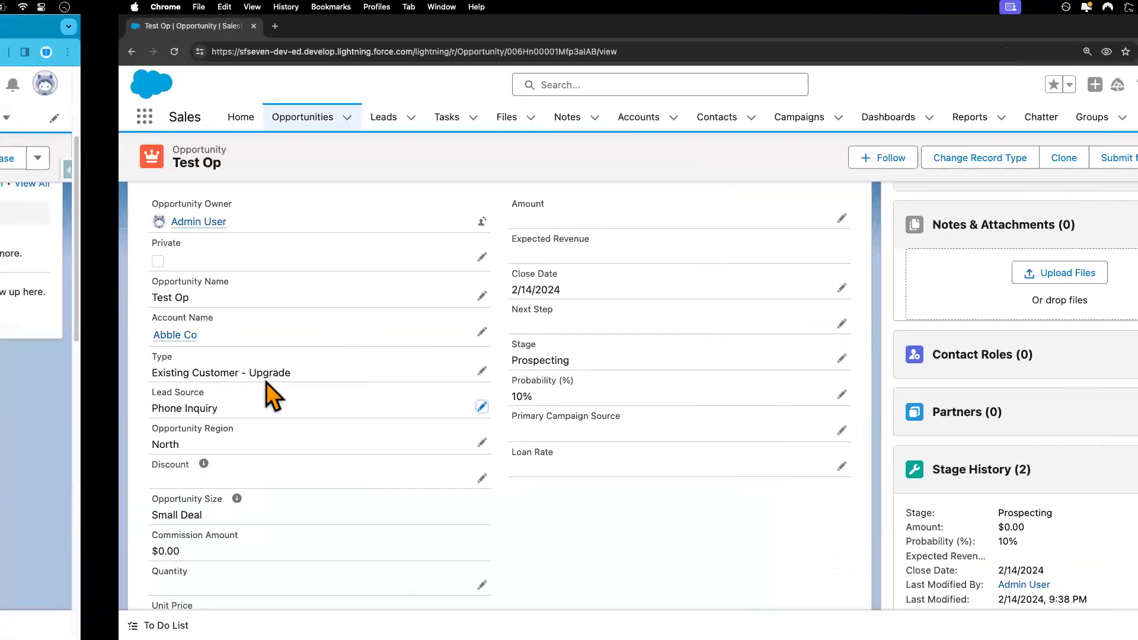
Switch to the admin's browser window and review the existing account sharing rule in Sharing Settings
key("ctrl+Left")
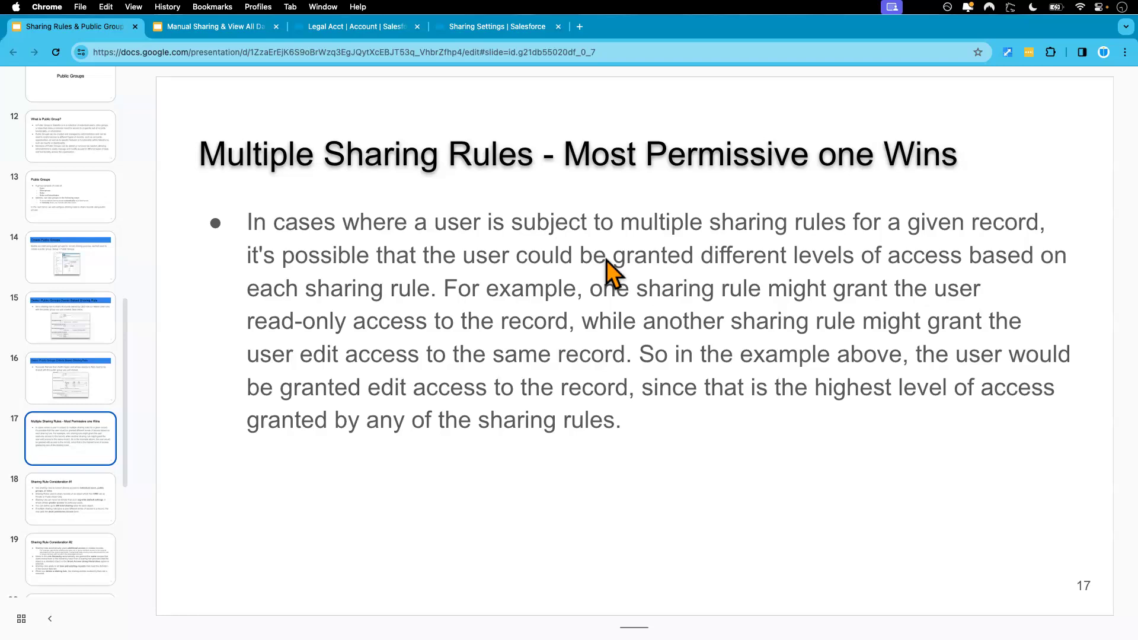
left_click(490, 27)
scroll(431, 415, "down", 20)
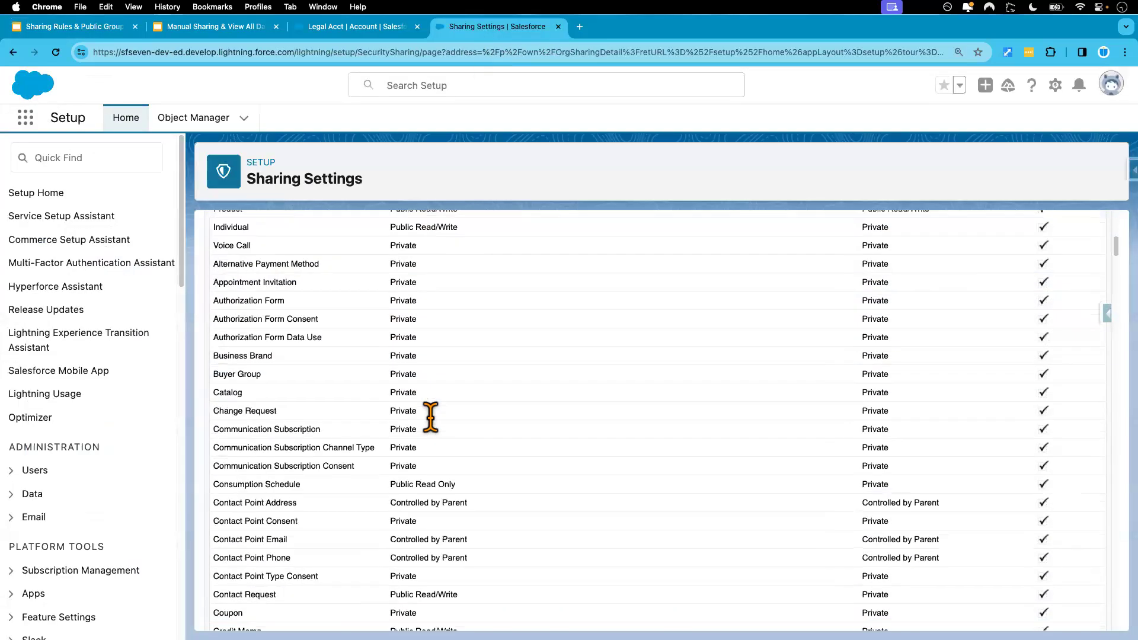
scroll(431, 415, "down", 3)
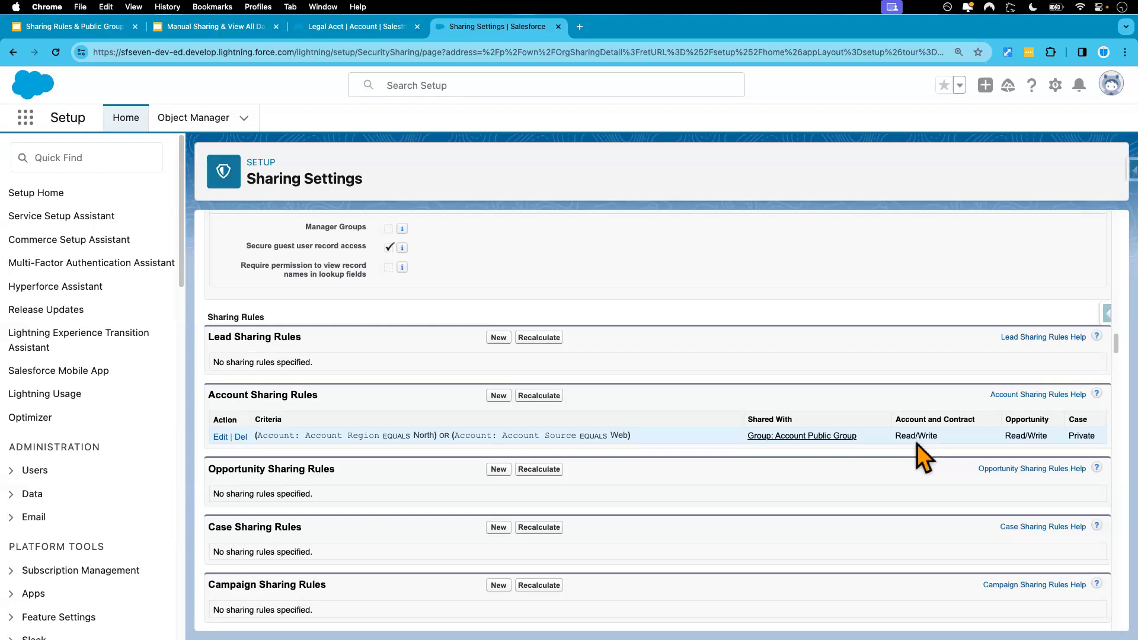
Create a new account sharing rule labelled Account Read, with the rule type based on criteria
left_click(500, 396)
type("Account")
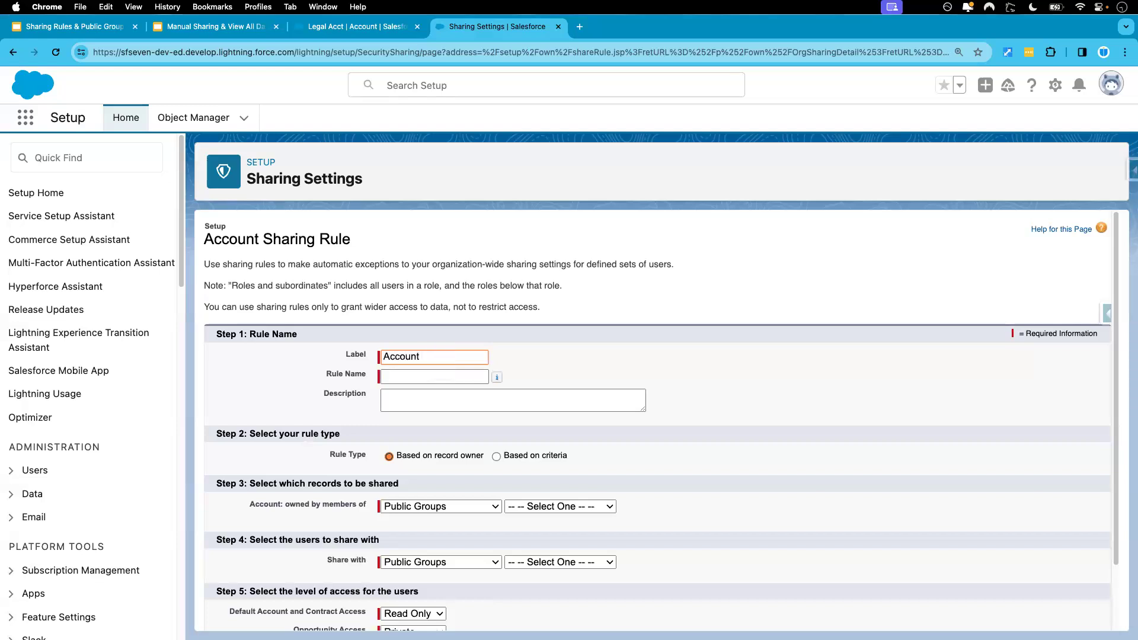
type(" Read")
left_click(564, 354)
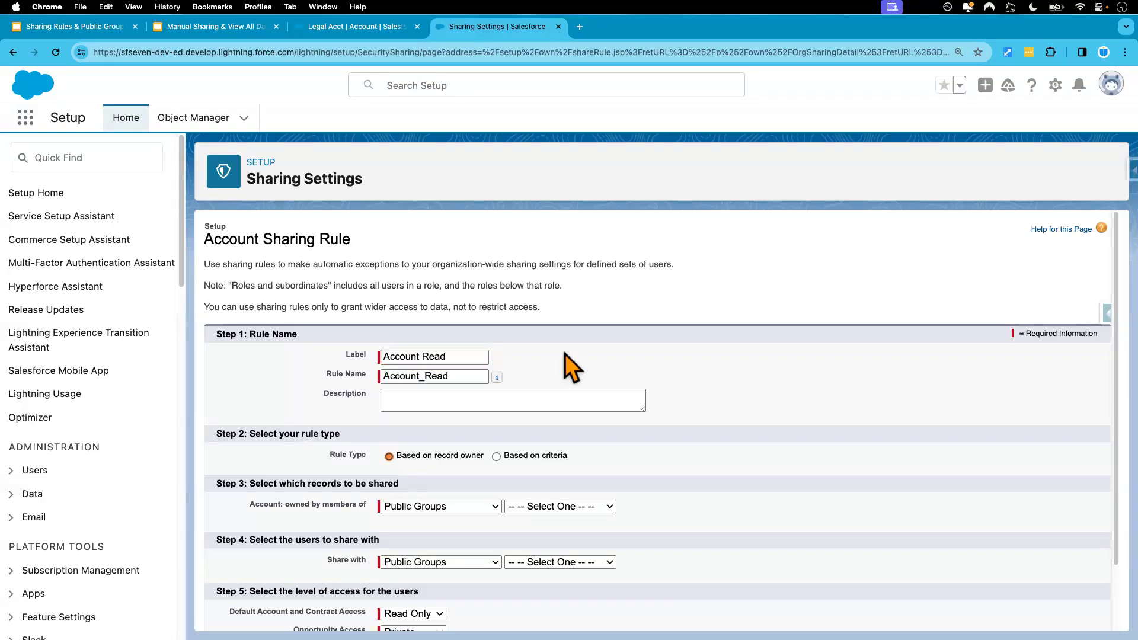
scroll(589, 363, "down", 2)
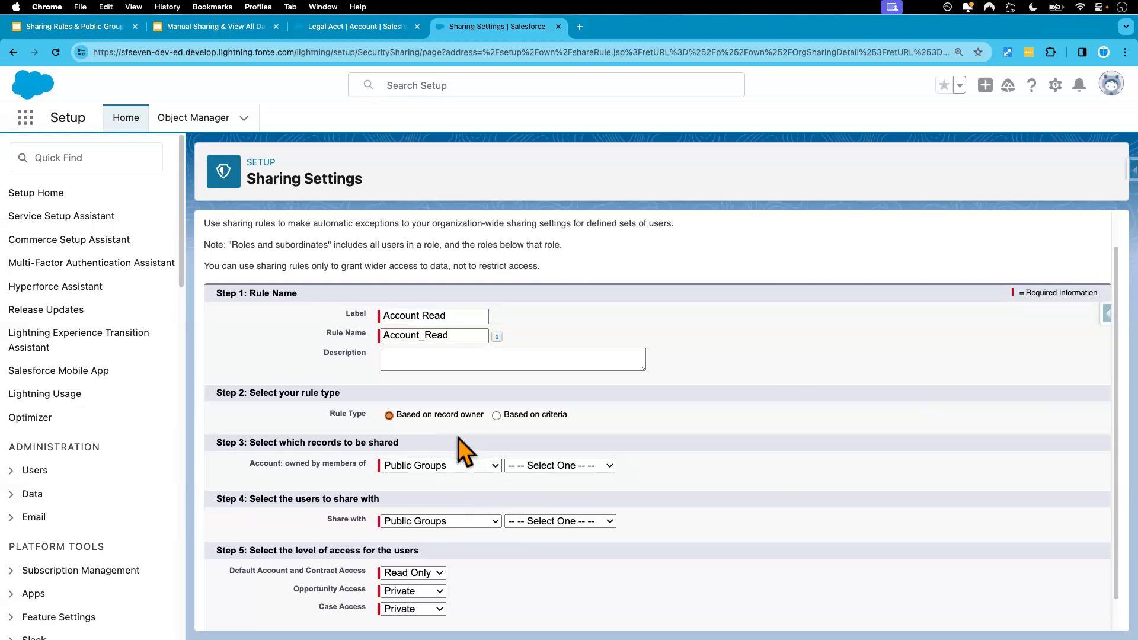
left_click(497, 416)
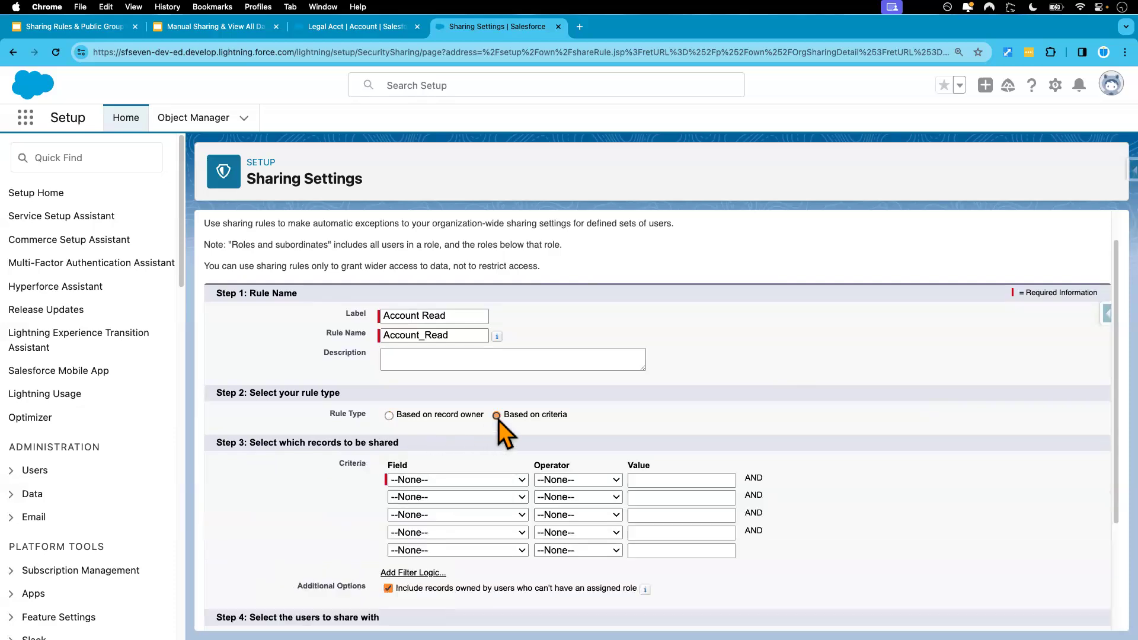
Set the rule's first criterion to Account Region equals North
left_click(500, 481)
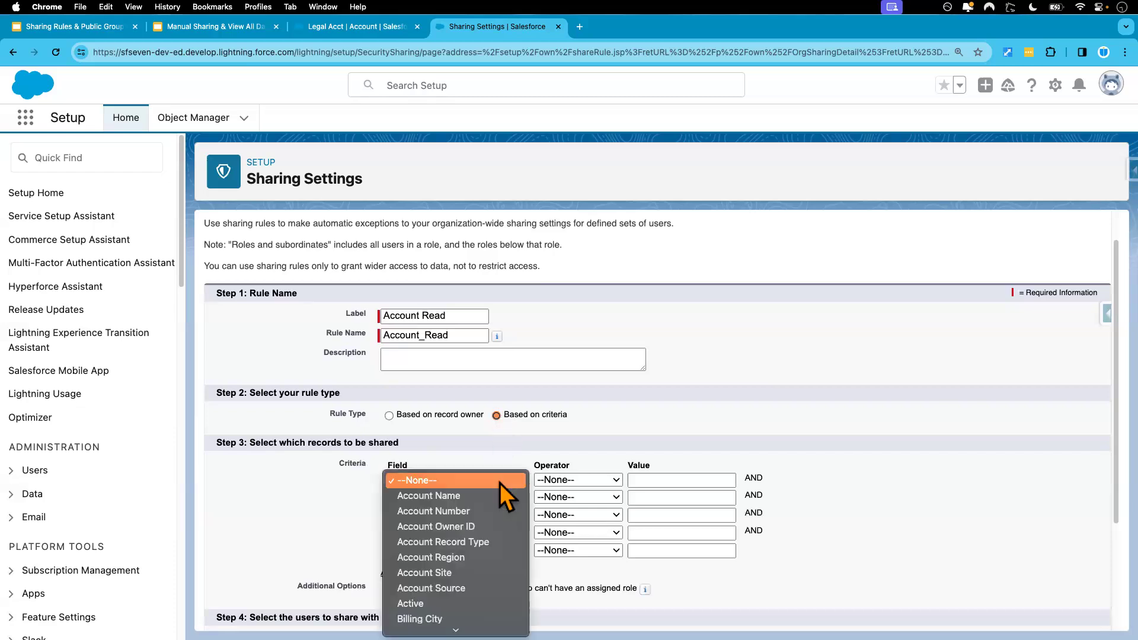
scroll(497, 515, "down", 2)
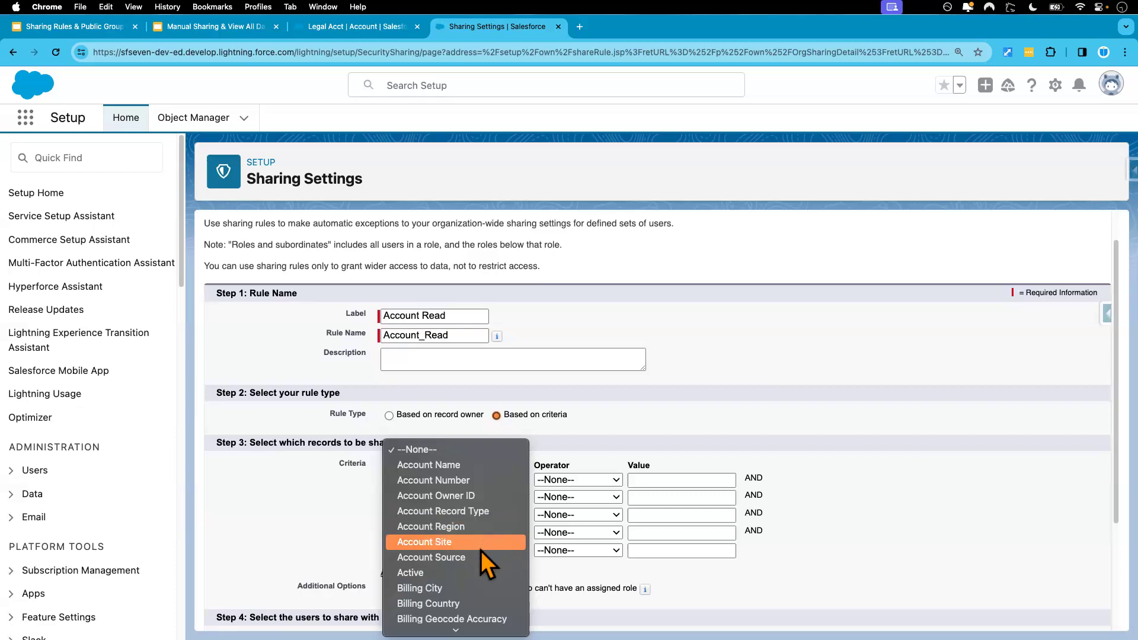
left_click(471, 532)
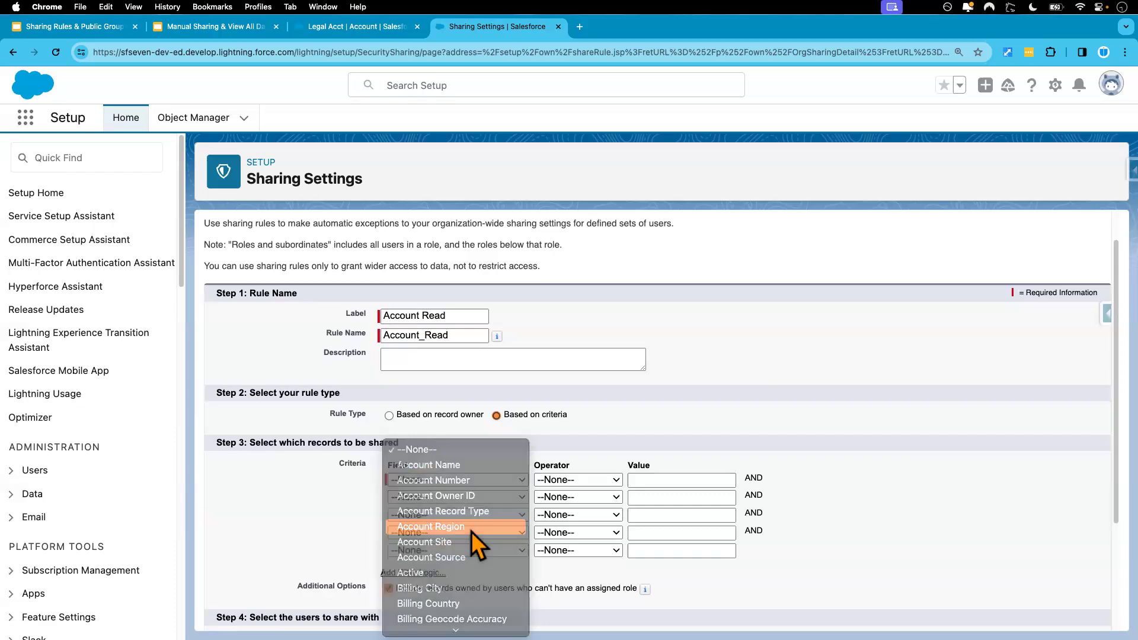
left_click(568, 481)
left_click(586, 499)
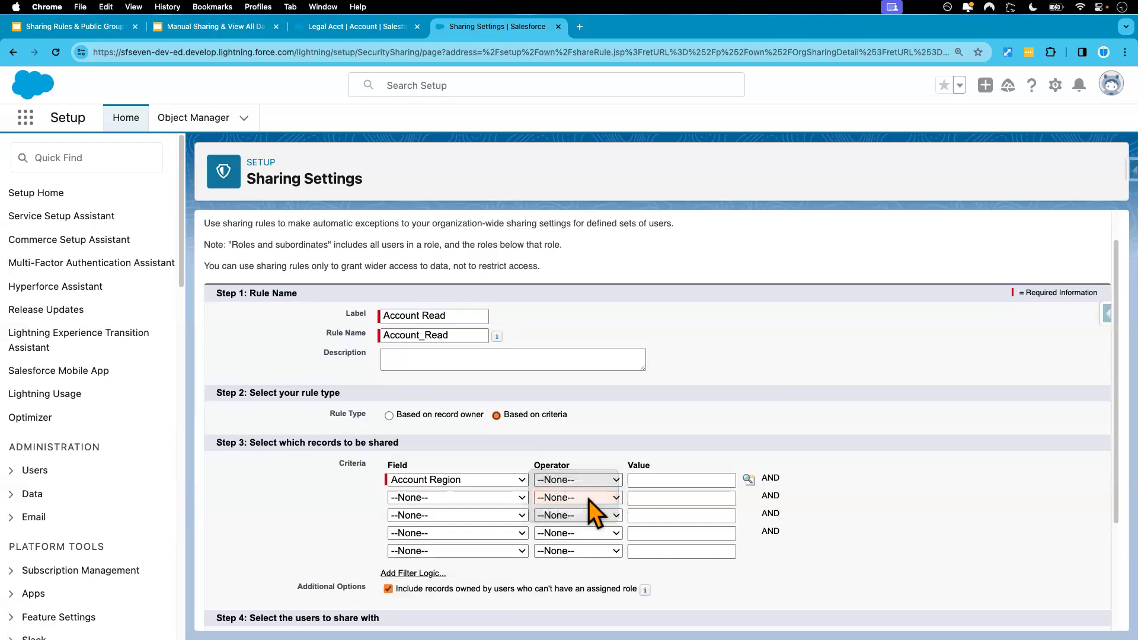
left_click(750, 479)
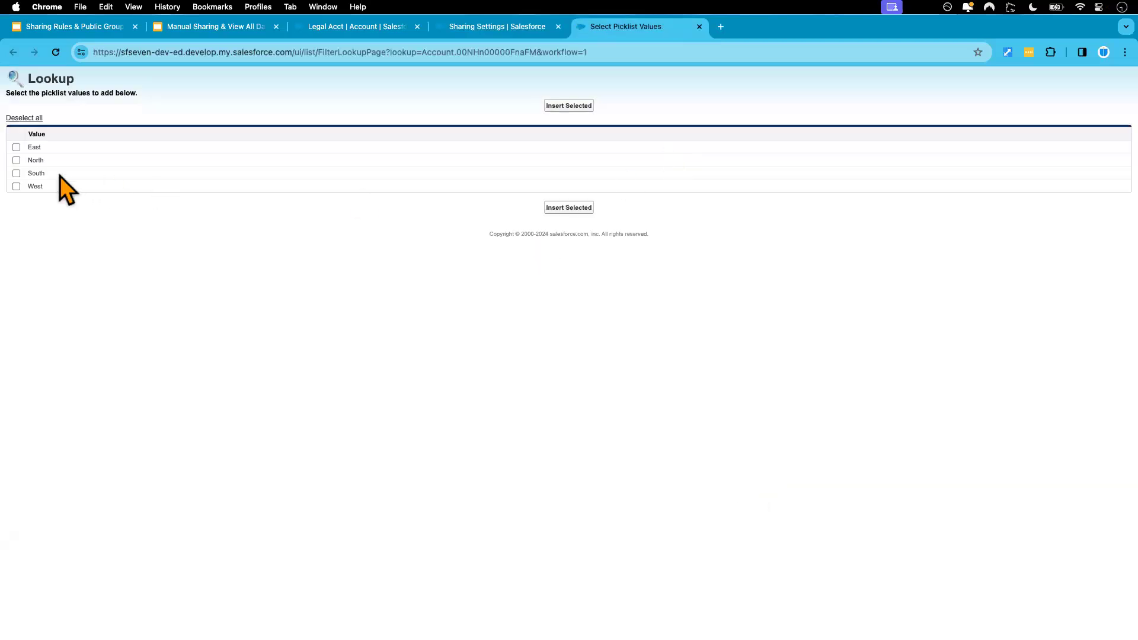
left_click(16, 160)
left_click(575, 208)
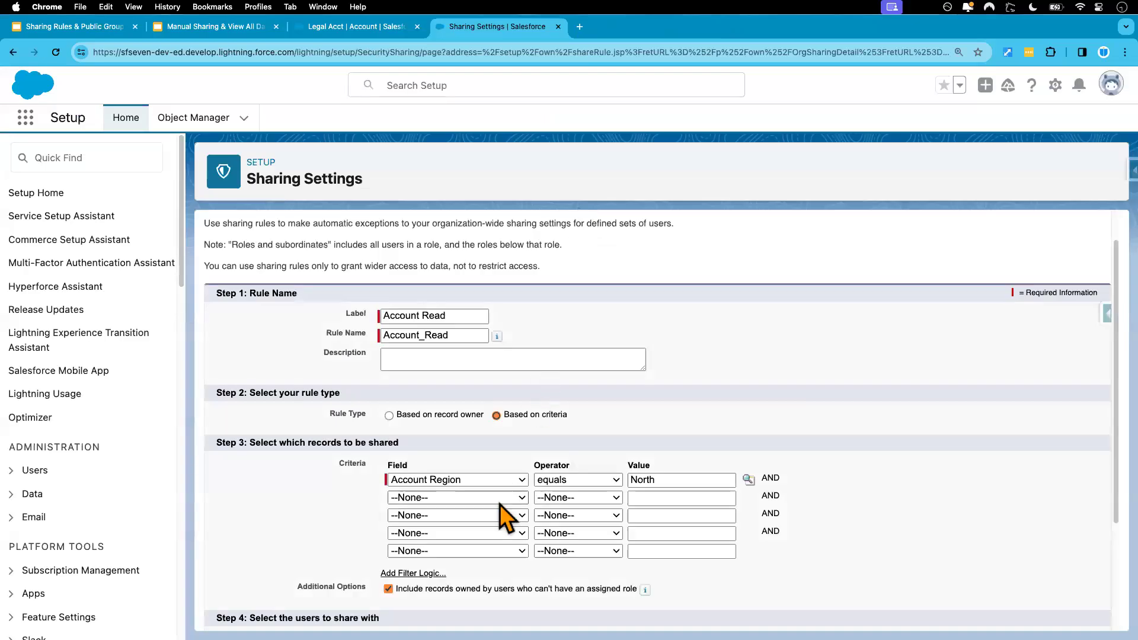
Add a second criterion to the rule: Account Record Type equals Financial
left_click(454, 499)
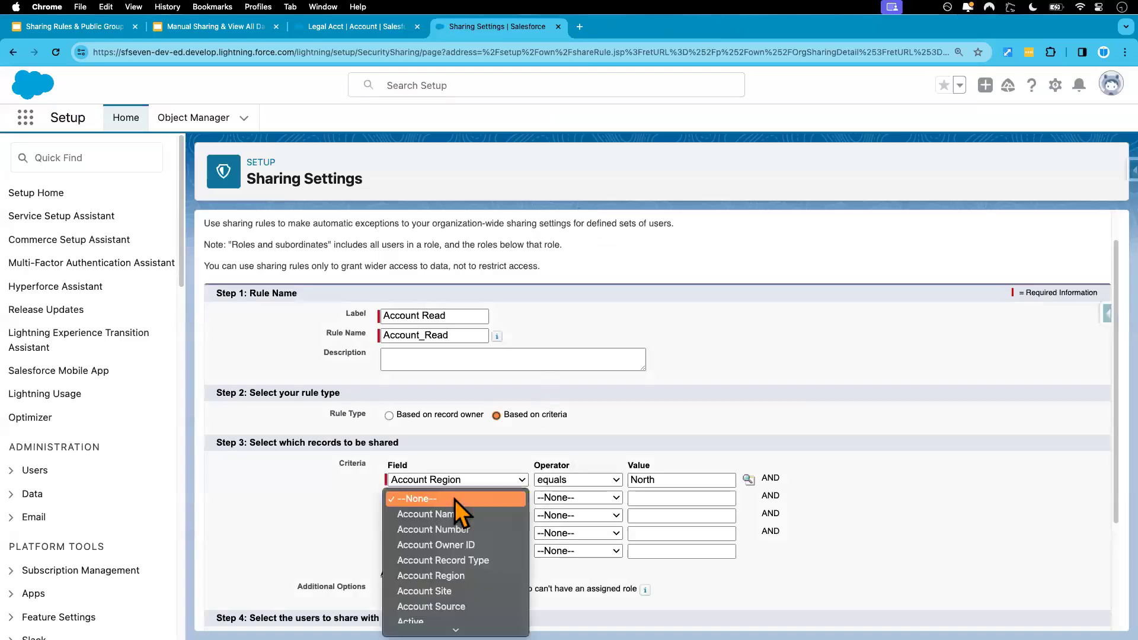
left_click(484, 561)
left_click(576, 500)
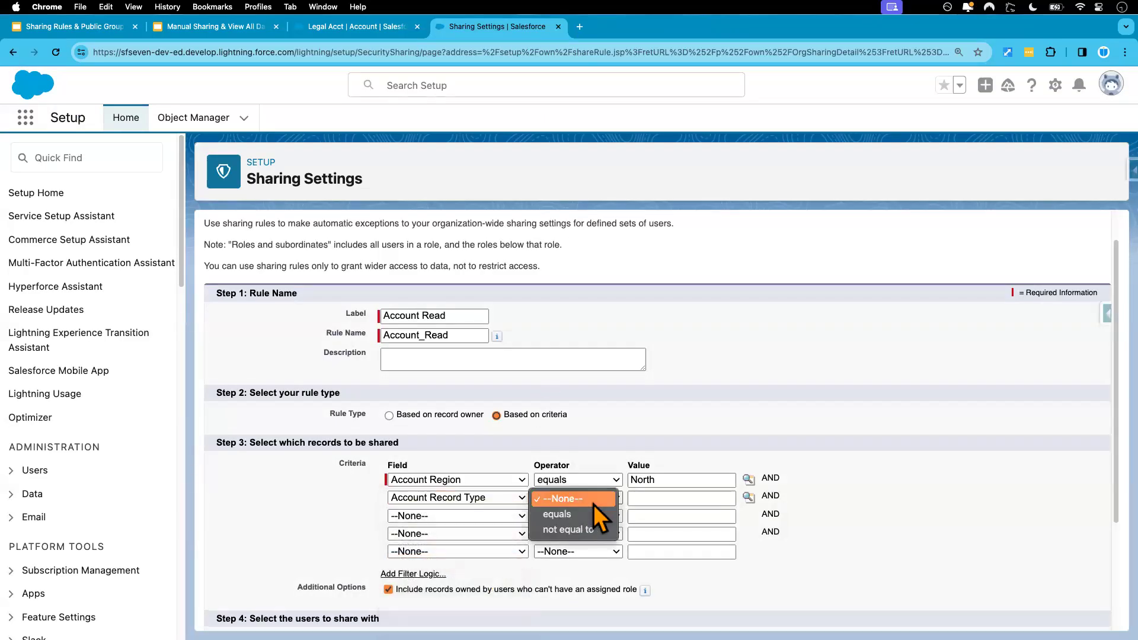
left_click(579, 516)
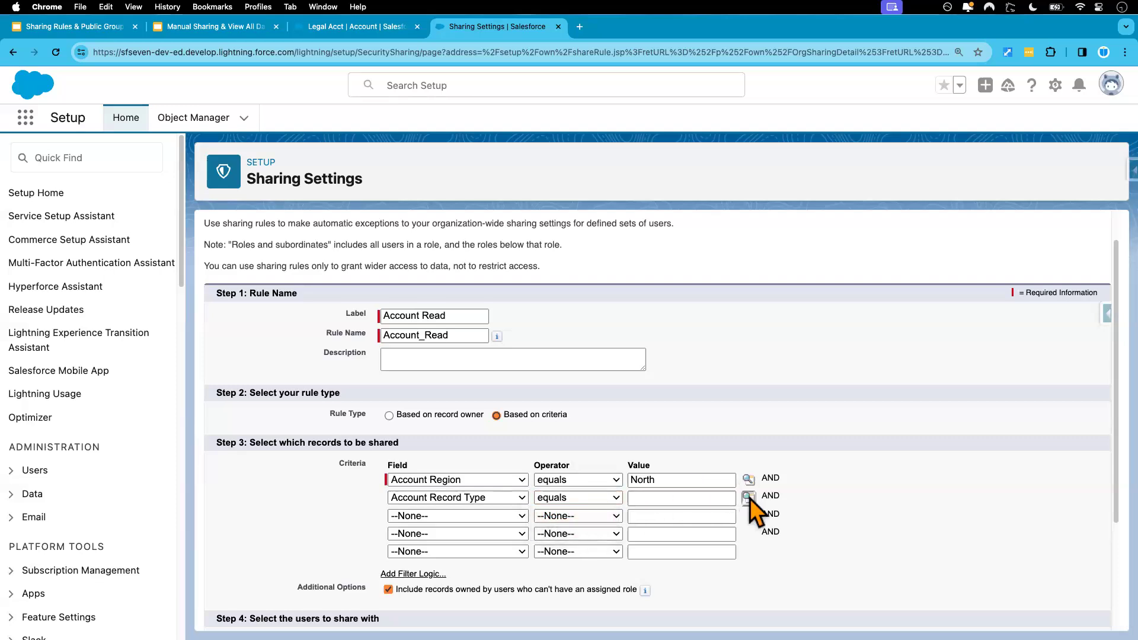
left_click(749, 497)
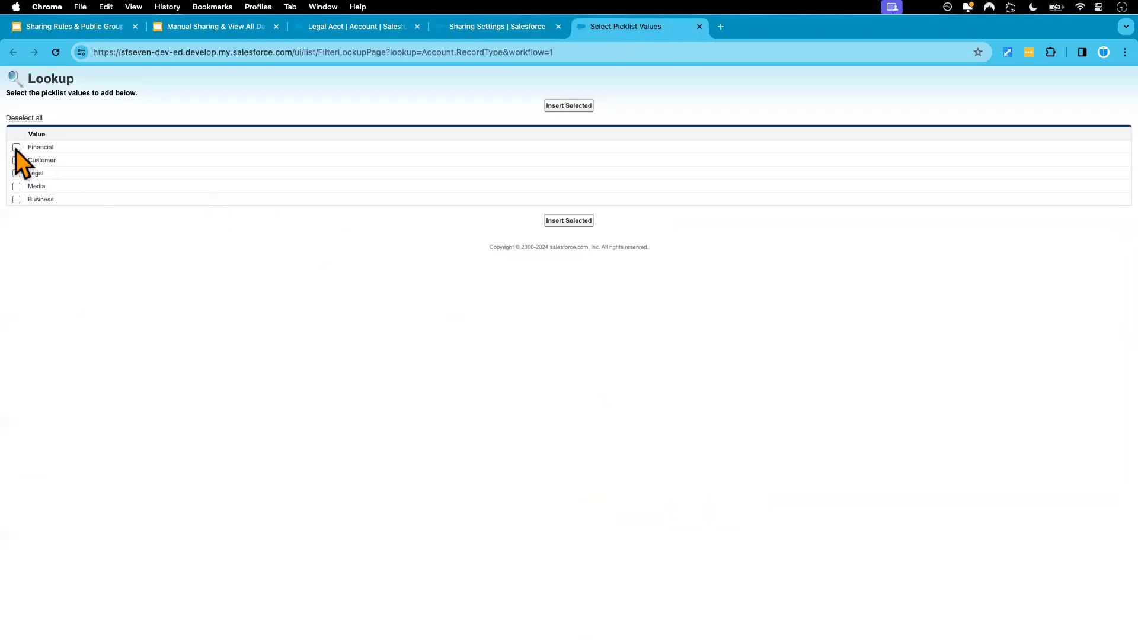
left_click(568, 221)
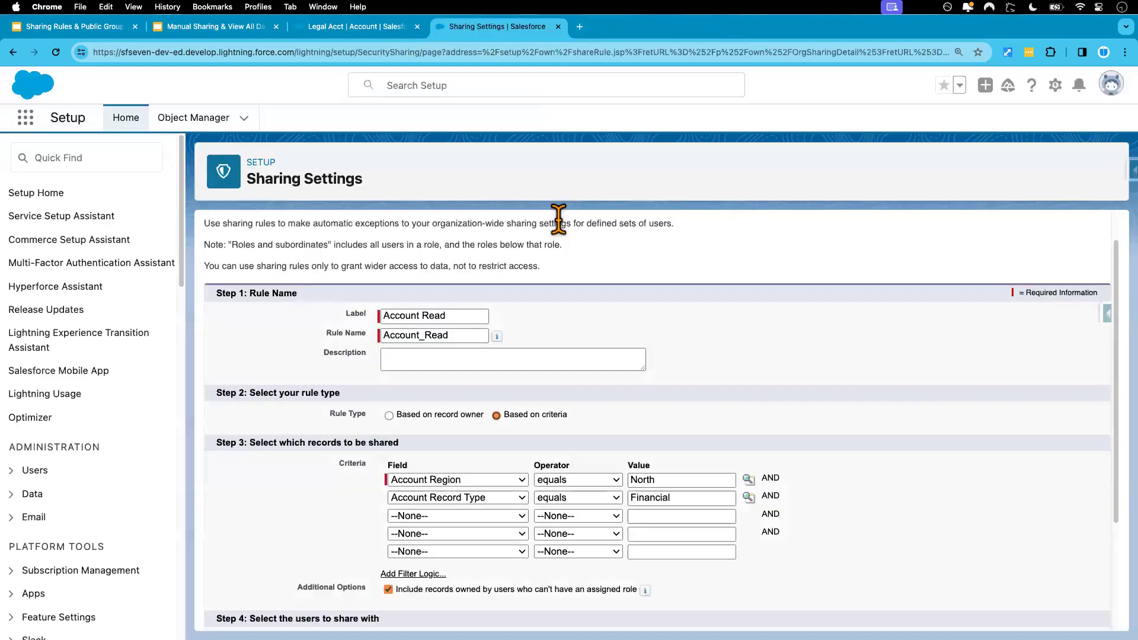
Set the sharing rule to share with Roles and Subordinates, and look through the available roles
scroll(827, 507, "down", 3)
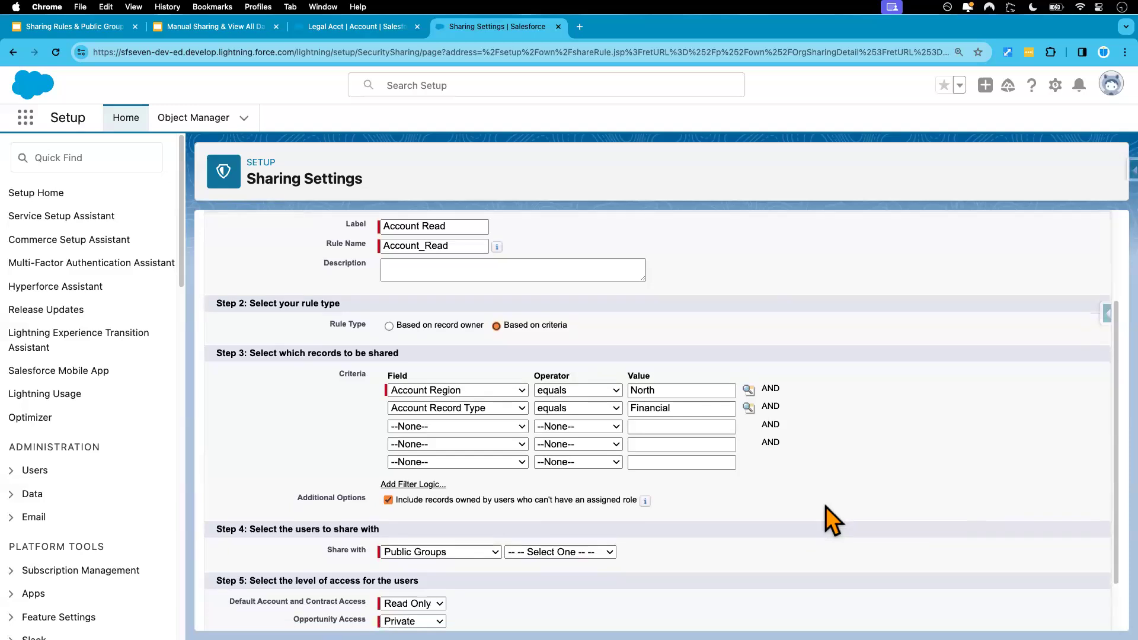
scroll(826, 507, "down", 2)
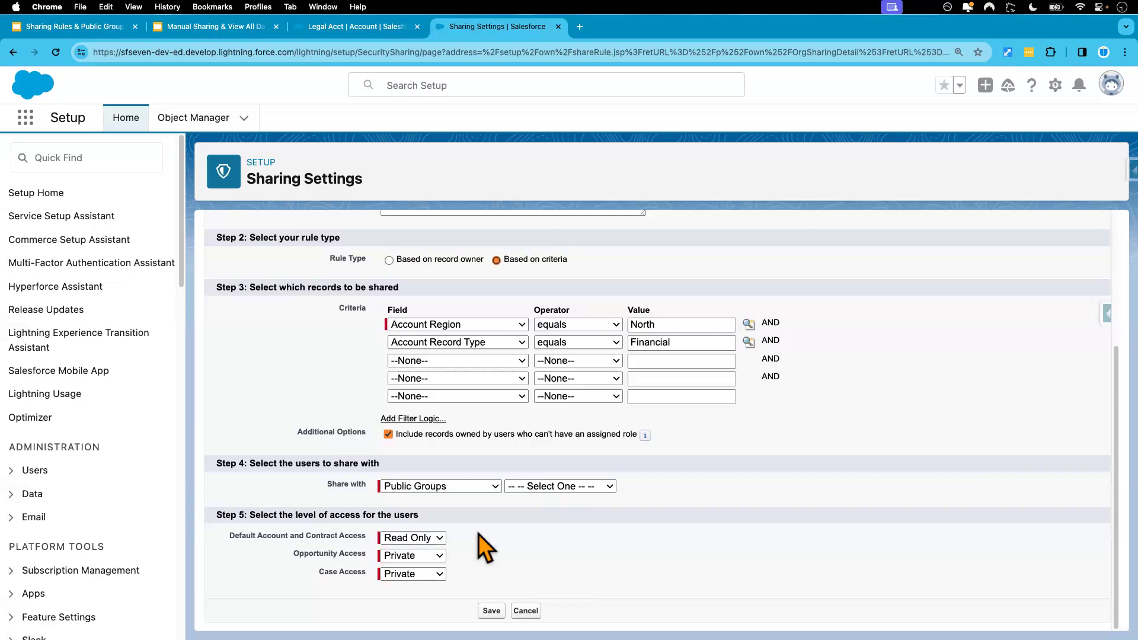
left_click(474, 486)
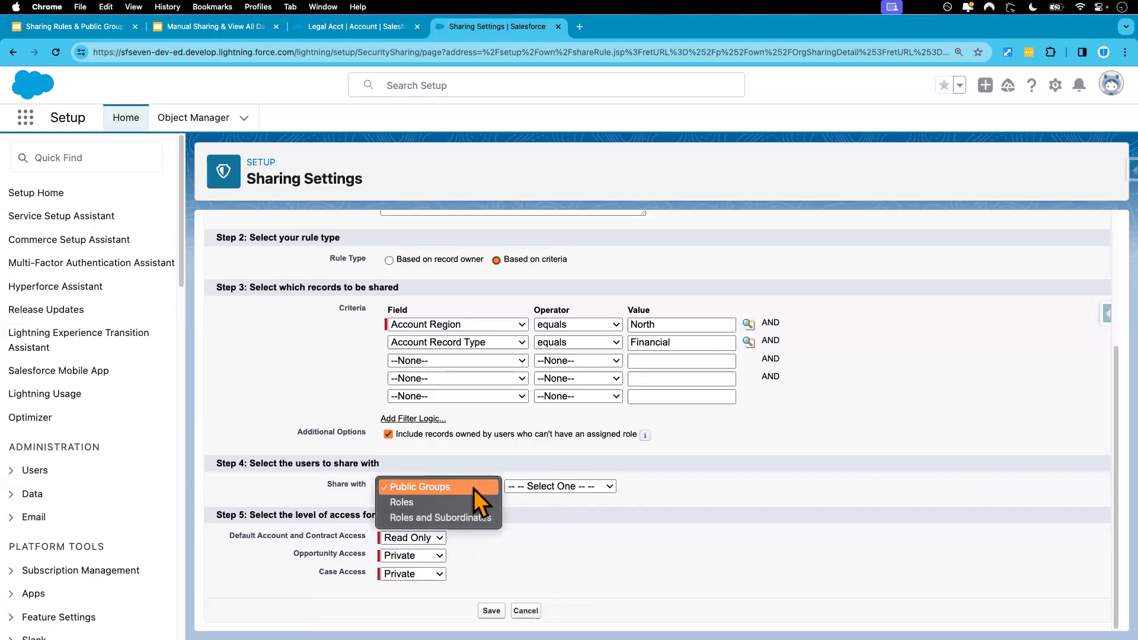
left_click(483, 518)
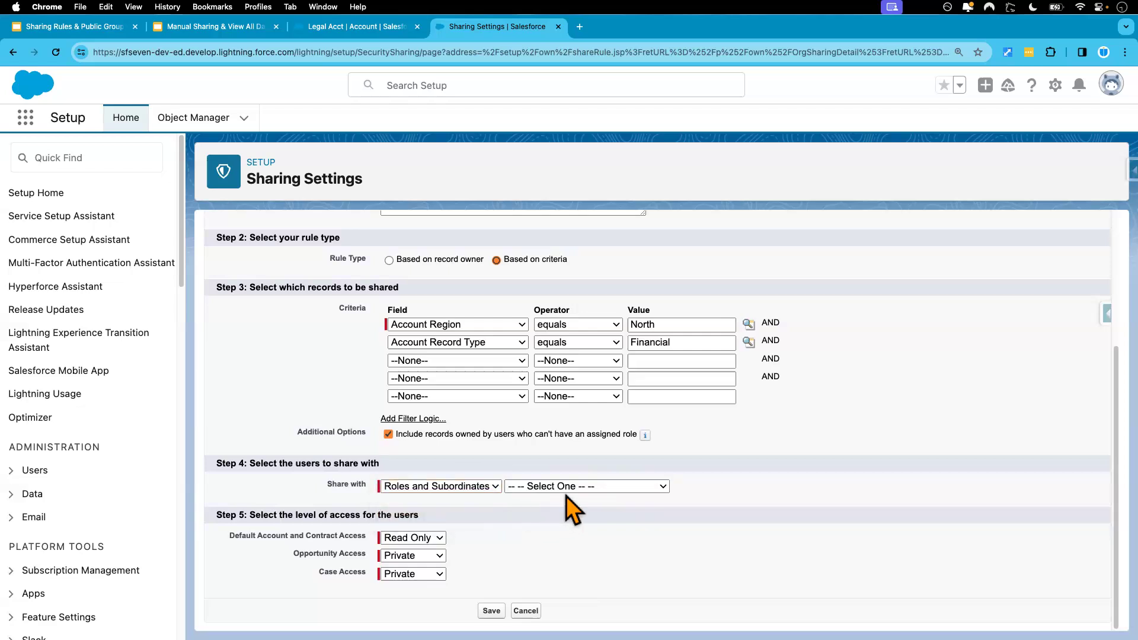
left_click(593, 487)
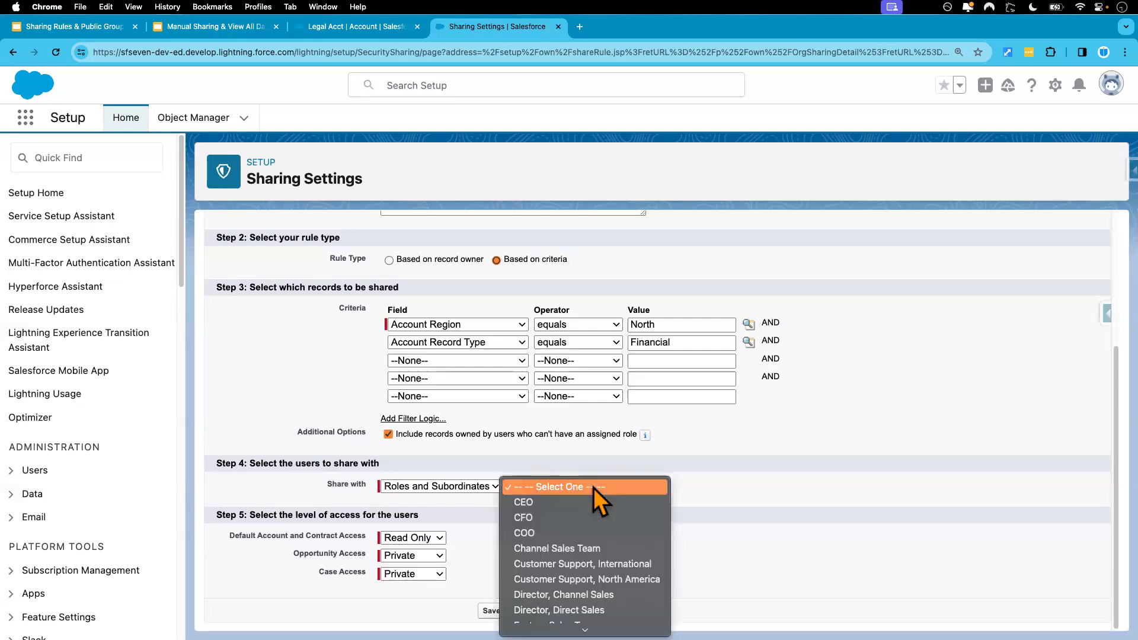
scroll(611, 550, "down", 5)
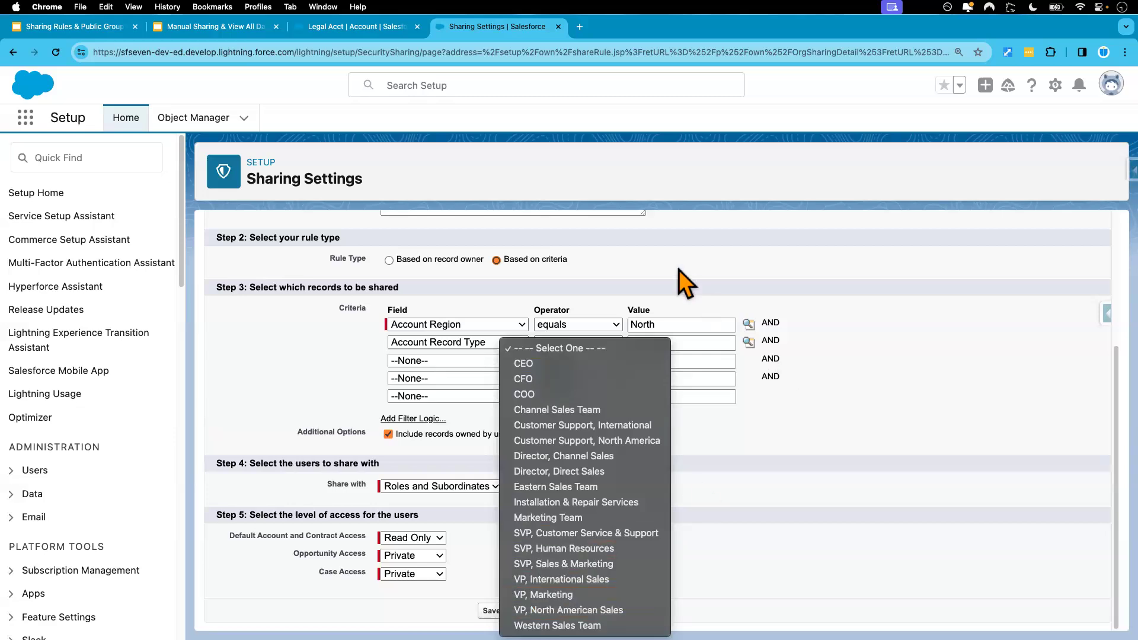
Open the Roles setup in a separate browser tab and examine the fully expanded role hierarchy down to the direct sales roles
left_click(378, 28)
left_click(377, 27)
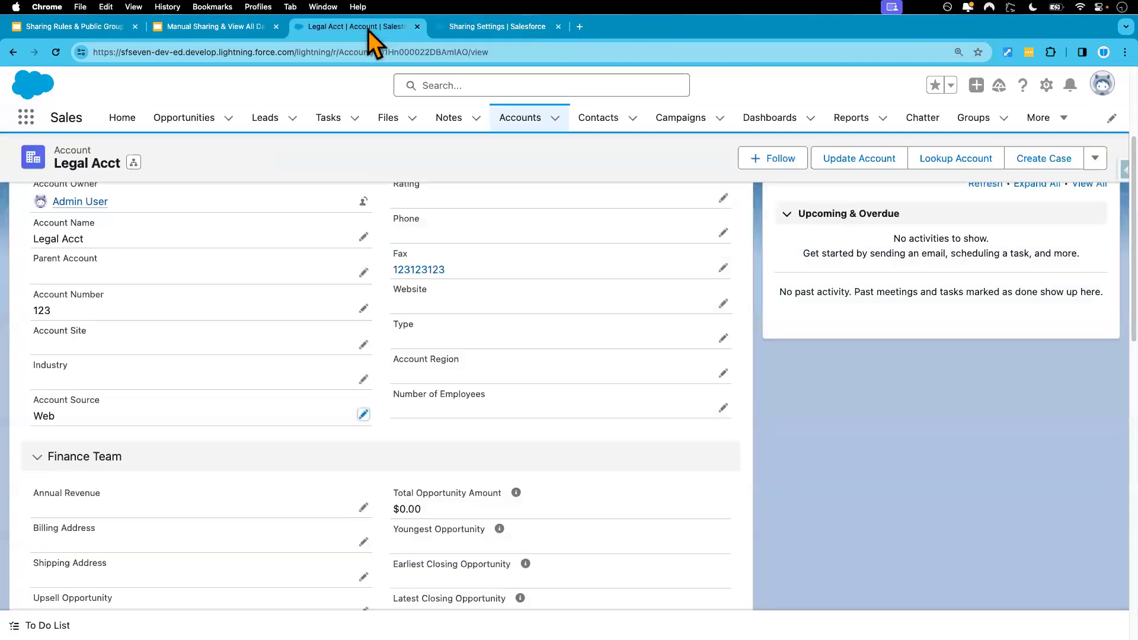
left_click(1048, 87)
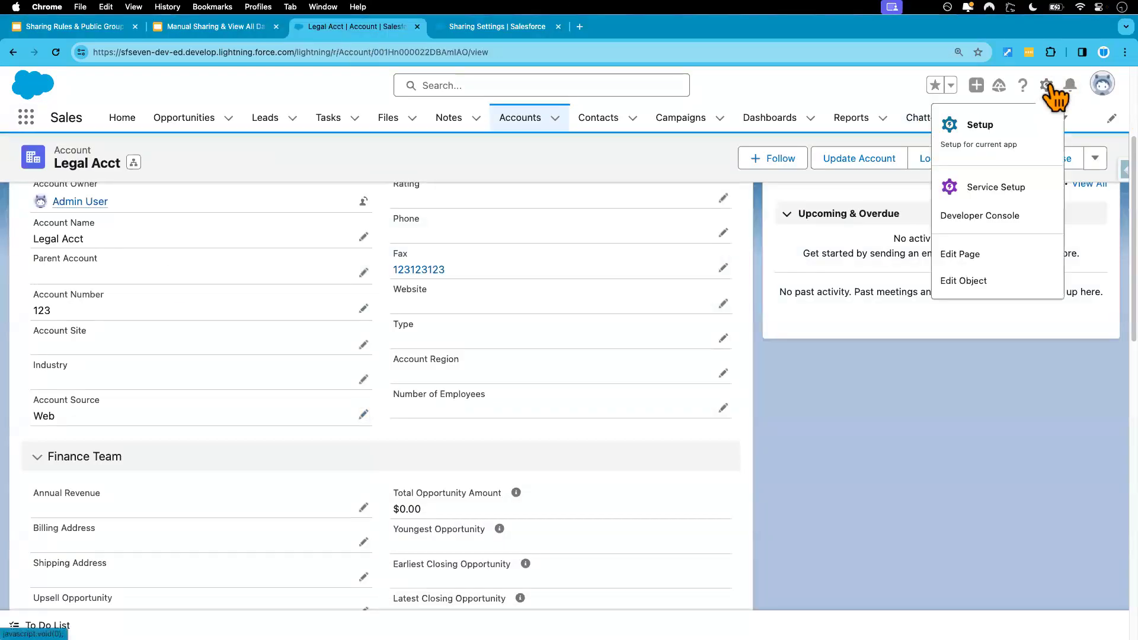
left_click(985, 126)
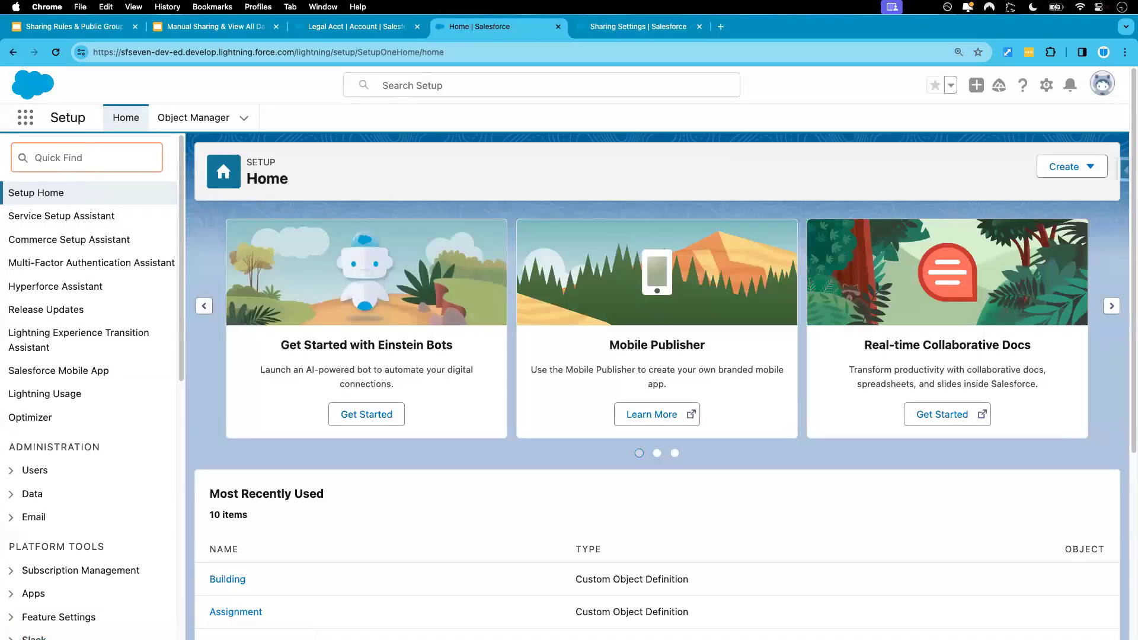
type("e")
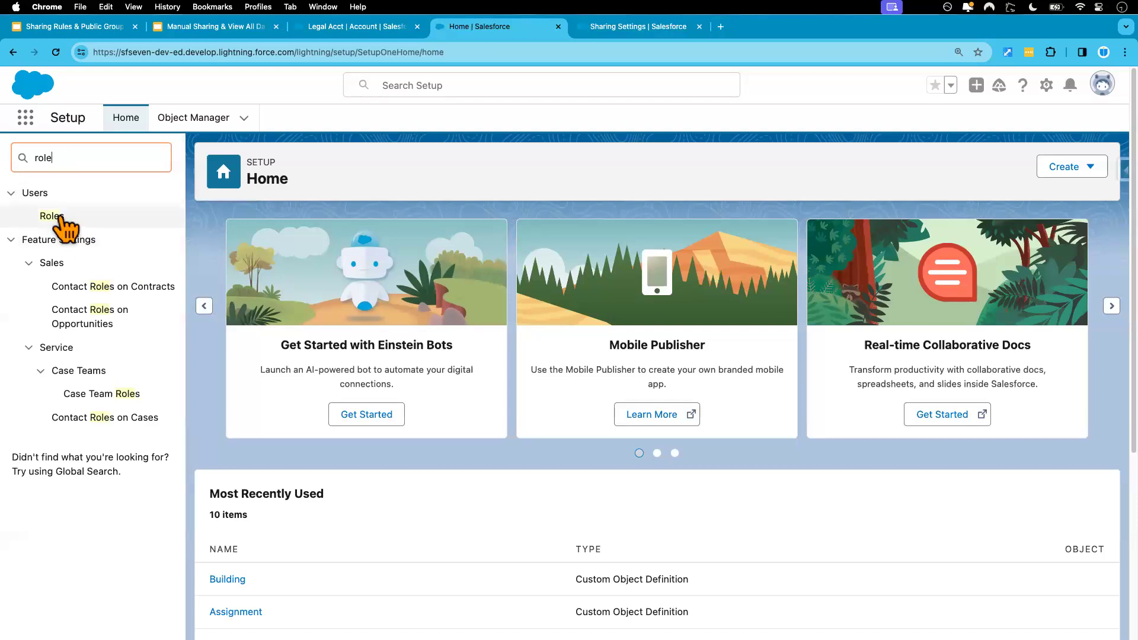
left_click(61, 218)
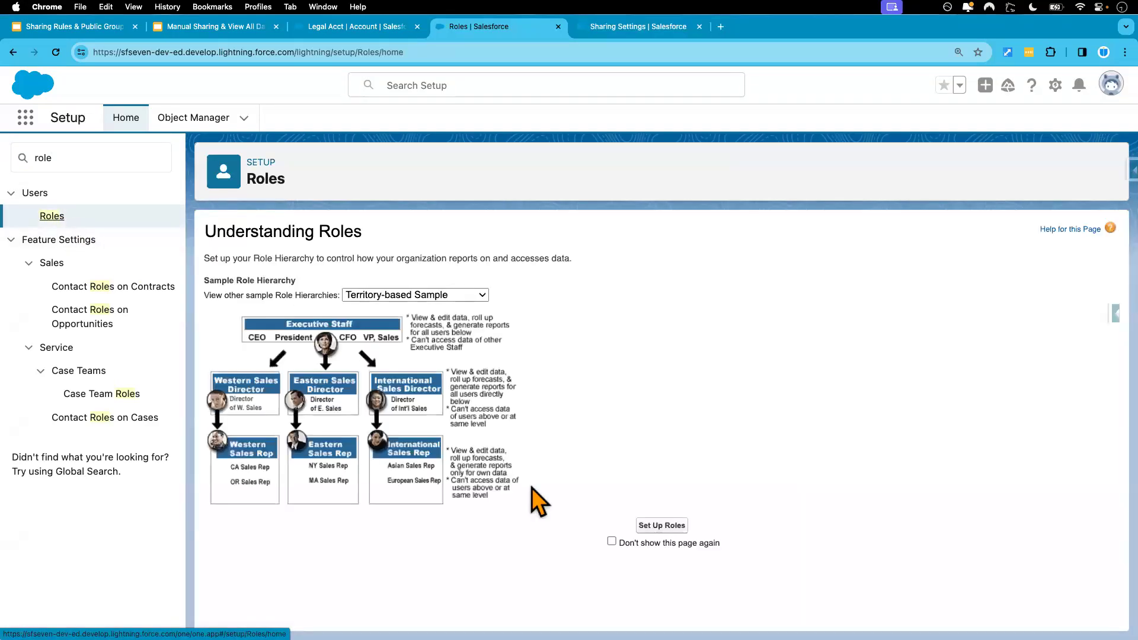
left_click(661, 526)
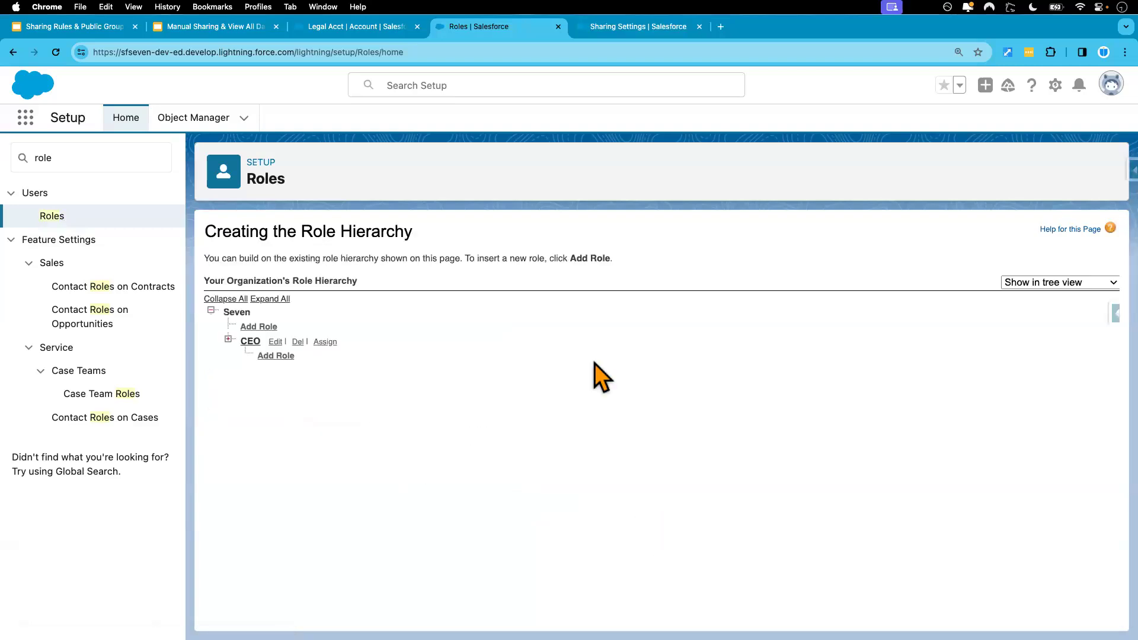
left_click(281, 301)
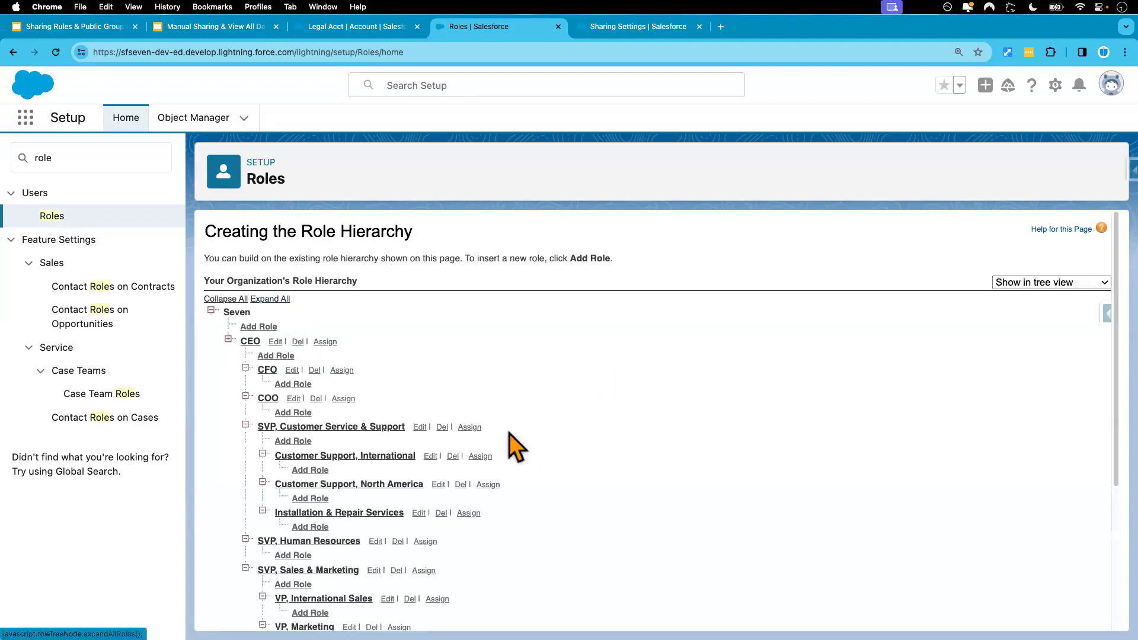
scroll(509, 444, "down", 5)
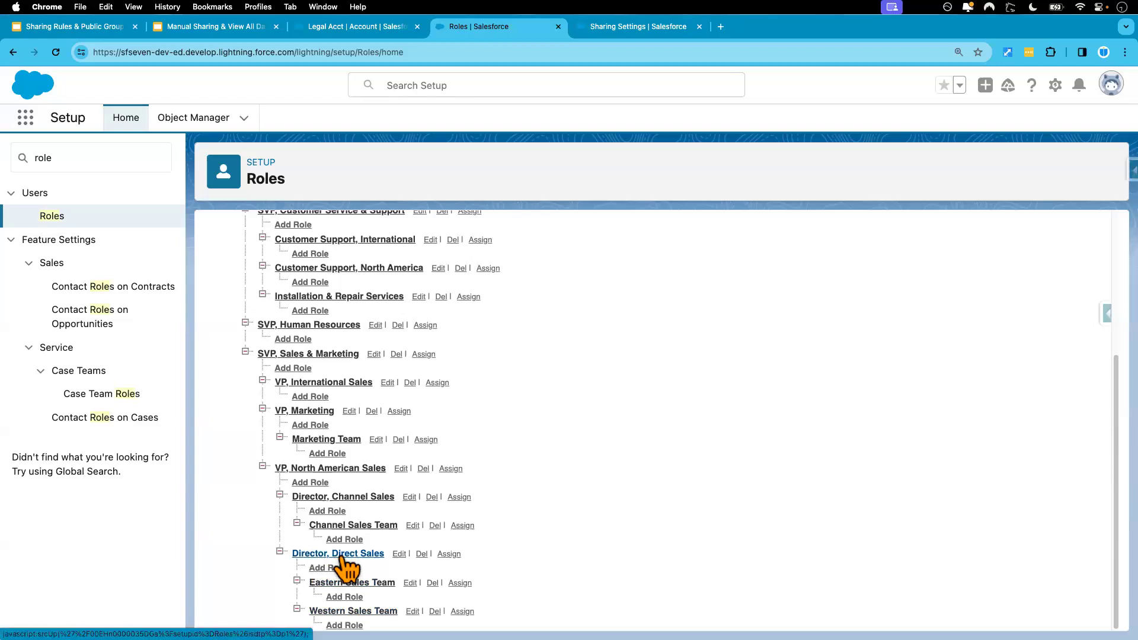
Return to the Account Read sharing rule and choose Director, Direct Sales as the role to share with
left_click(617, 31)
left_click(557, 489)
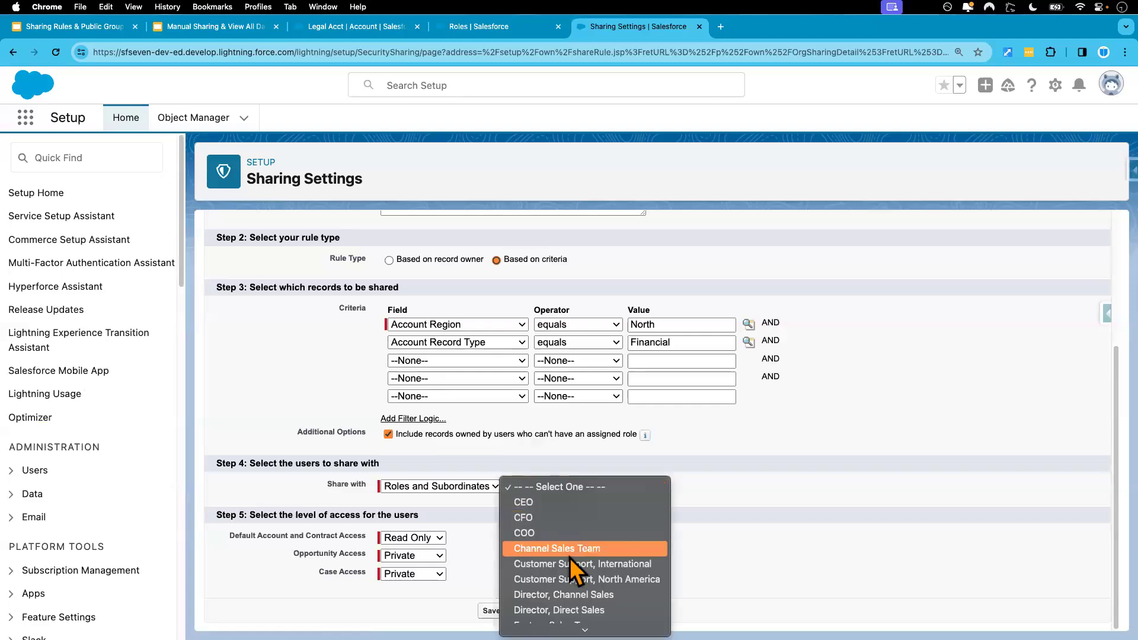
left_click(572, 610)
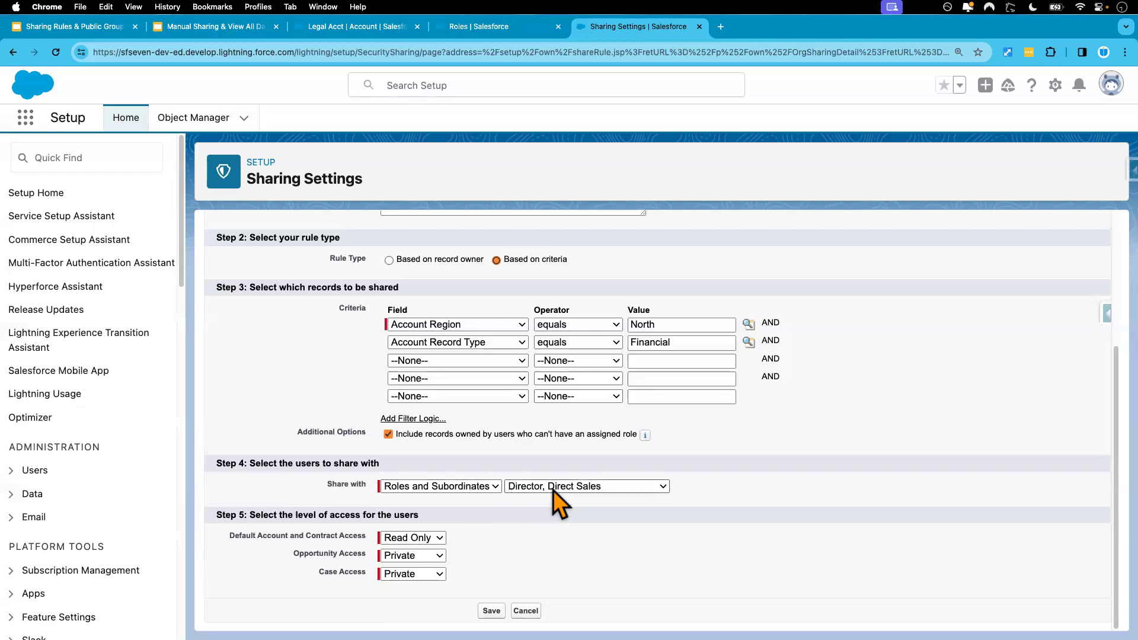
Check the roles below Director, Direct Sales in the hierarchy, and set the sharing rule's Case Access to Read/Write
left_click(481, 27)
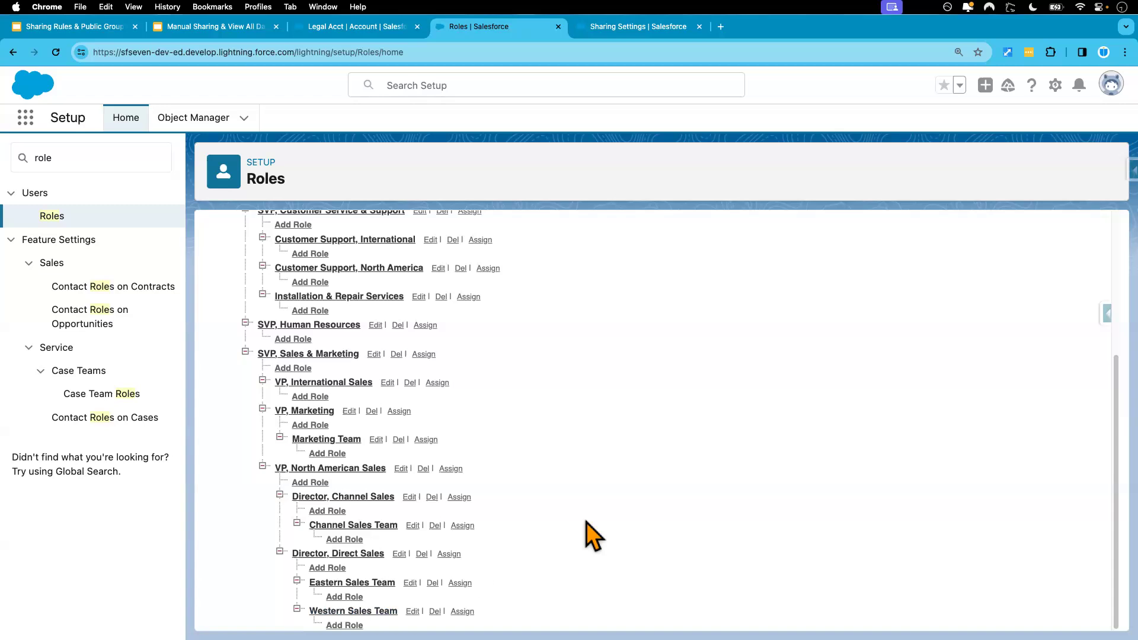
left_click(621, 30)
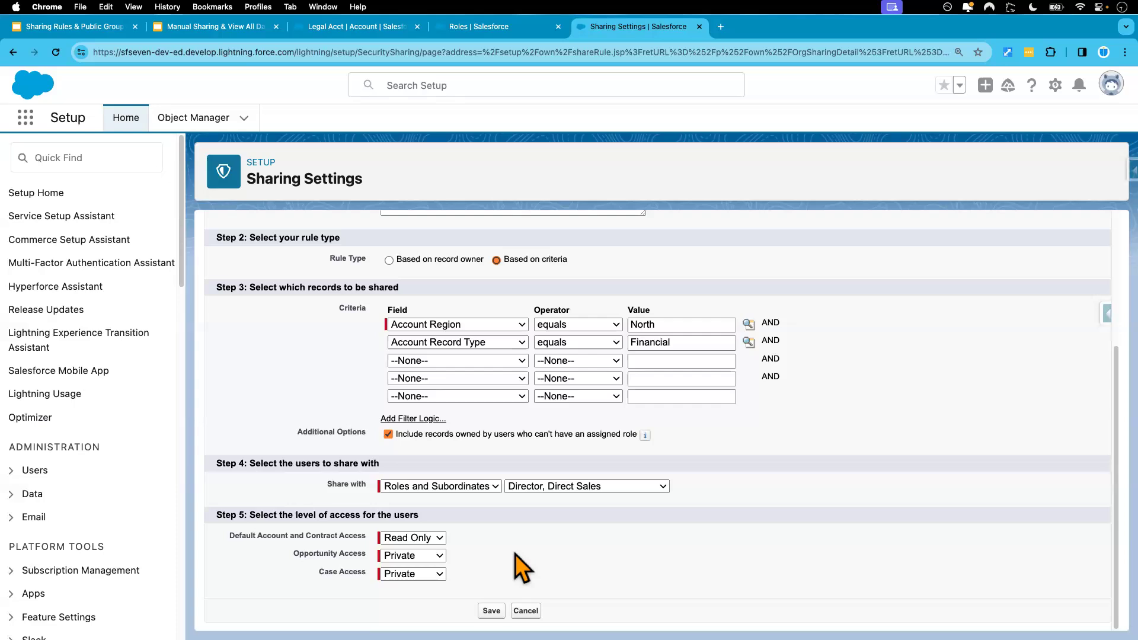
left_click(437, 575)
left_click(415, 606)
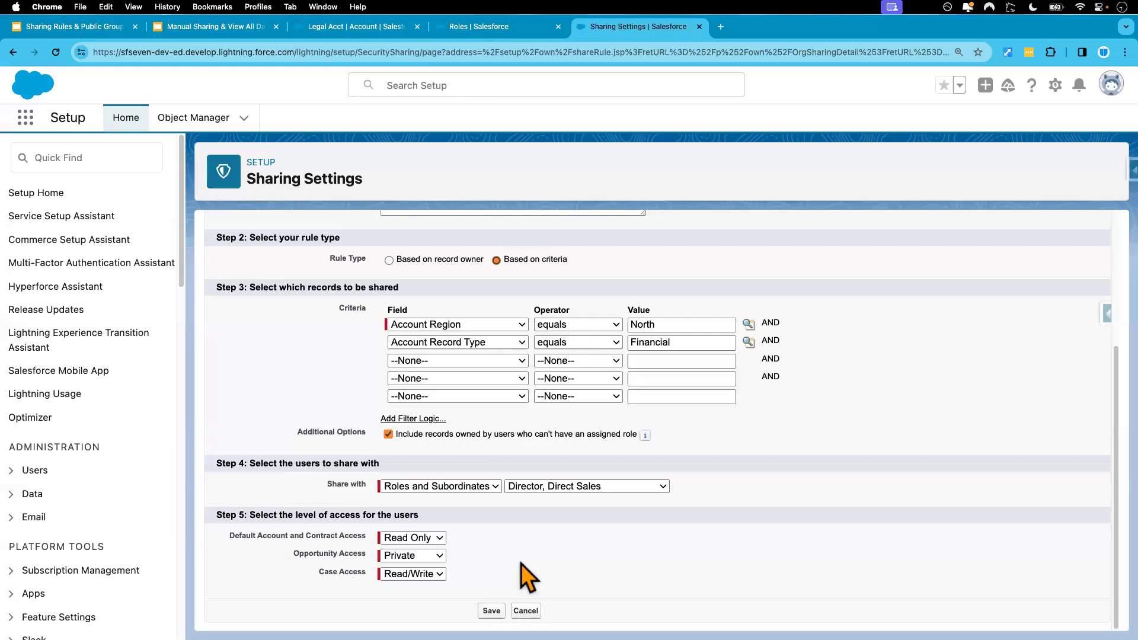
Switch to the test user's browser window, open the Abble Co account and check its Opportunities and Cases related lists
key("ctrl+Right")
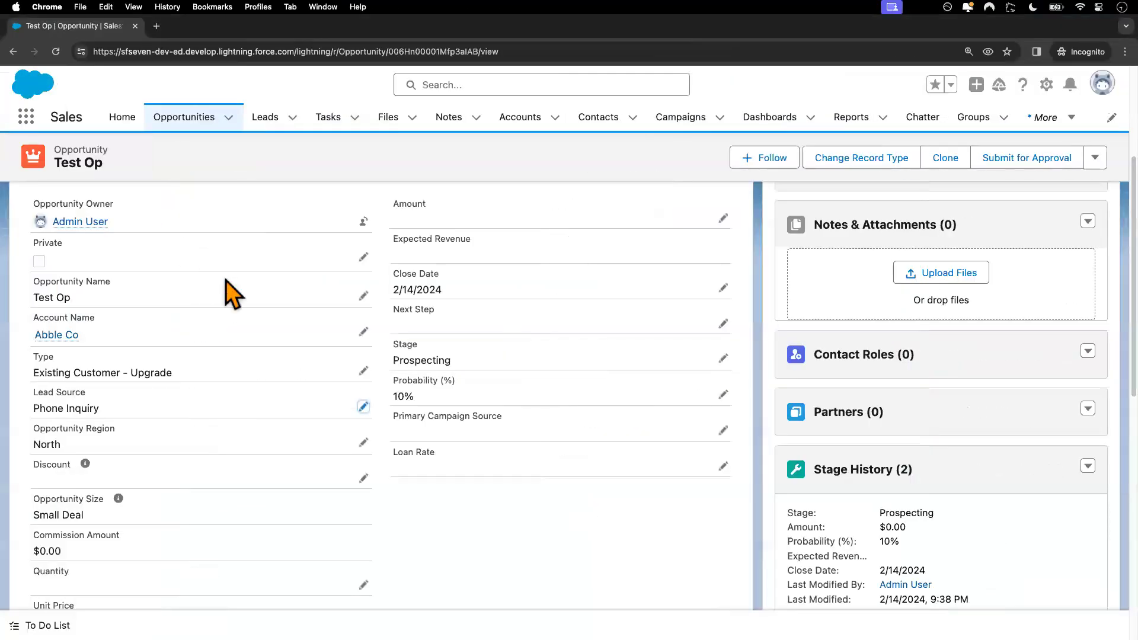
left_click(536, 124)
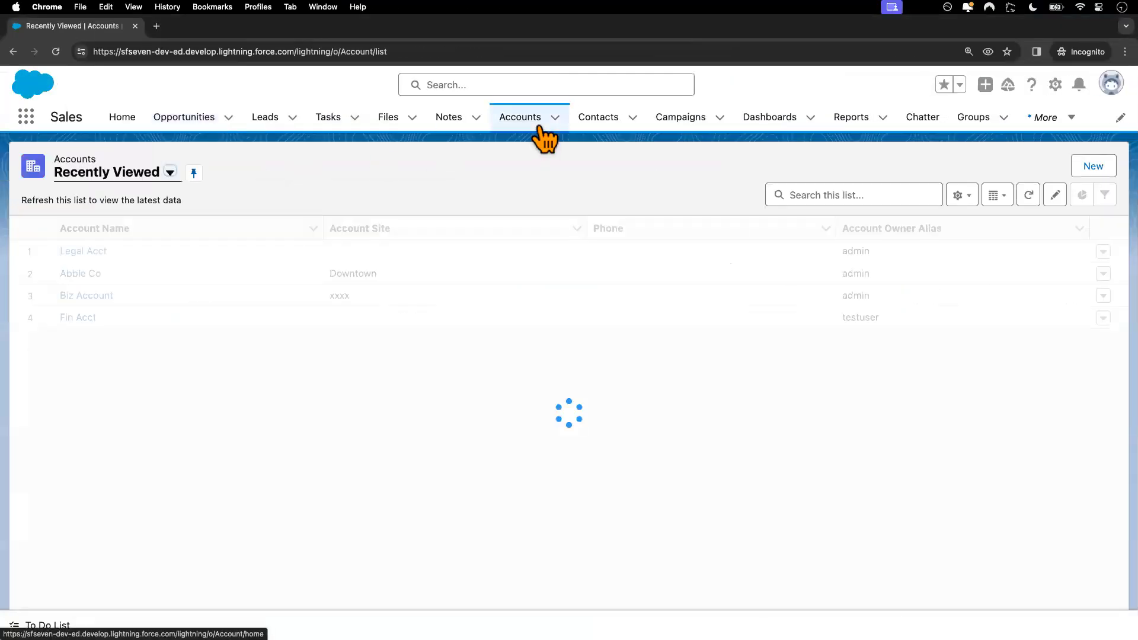
left_click(93, 251)
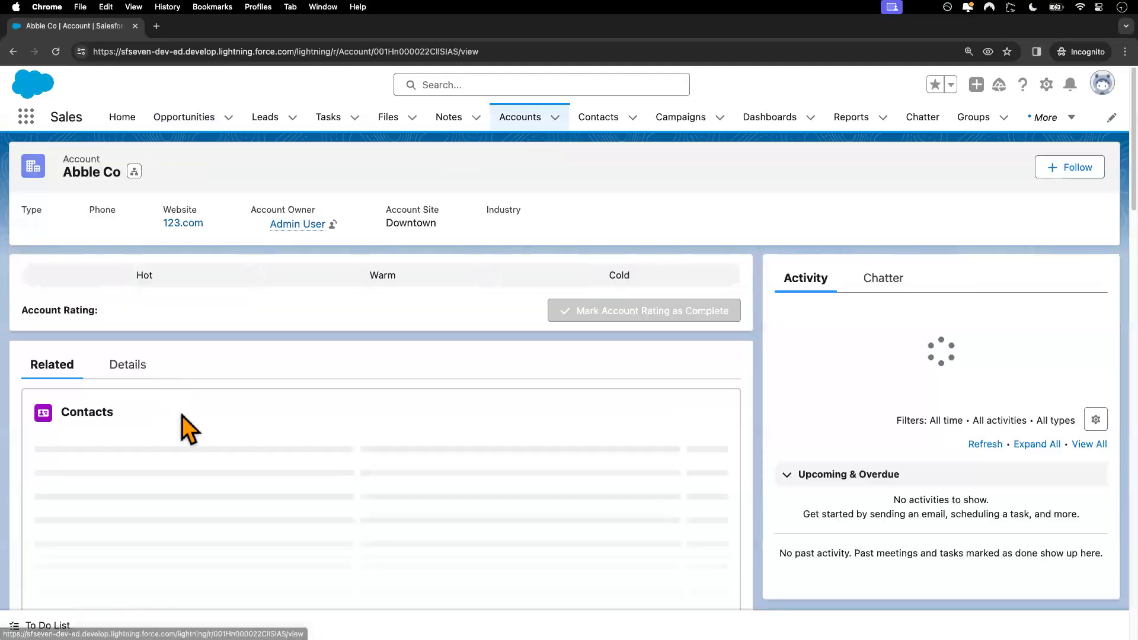
scroll(188, 478, "down", 1)
scroll(187, 478, "down", 5)
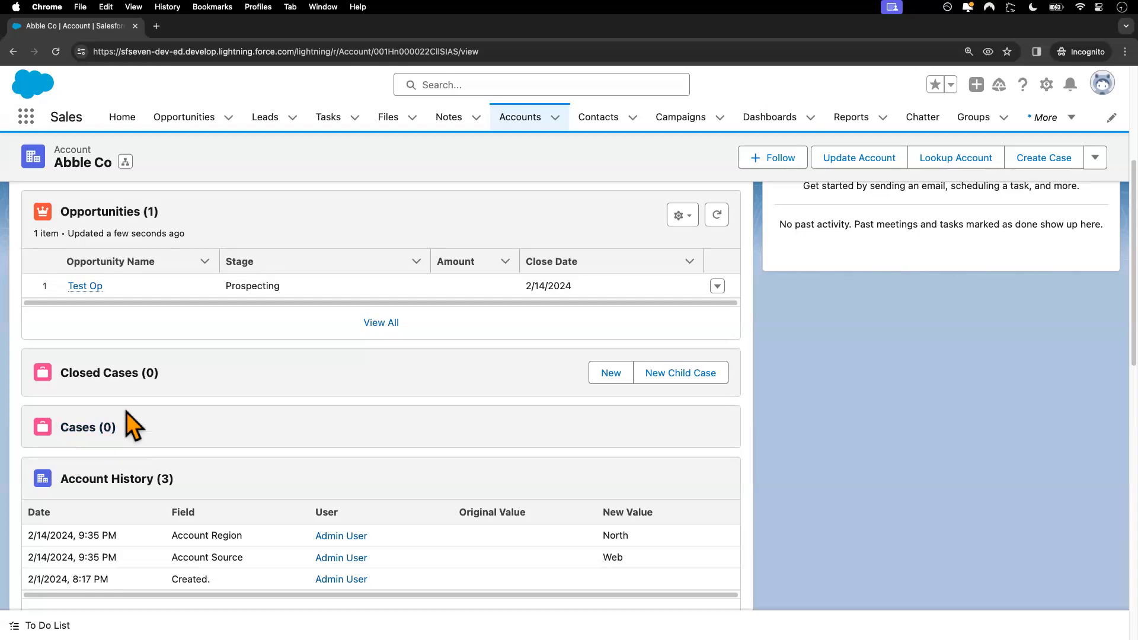
scroll(190, 445, "up", 2)
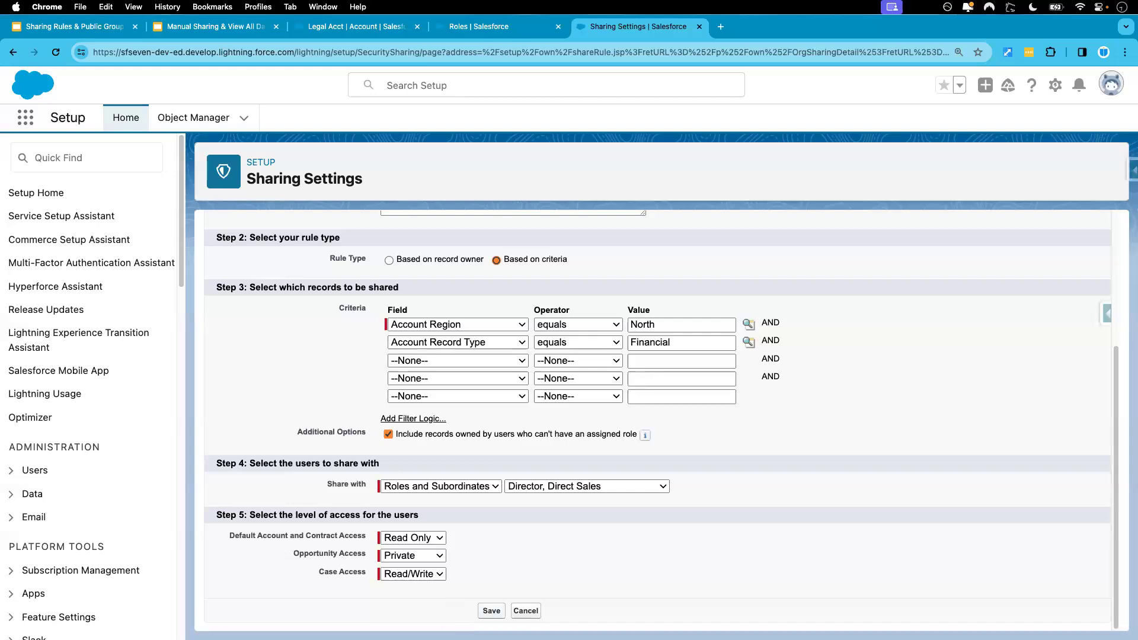
Save the sharing rule in the admin's window, reload Sharing Settings and review the Account Sharing Rules list
left_click(491, 611)
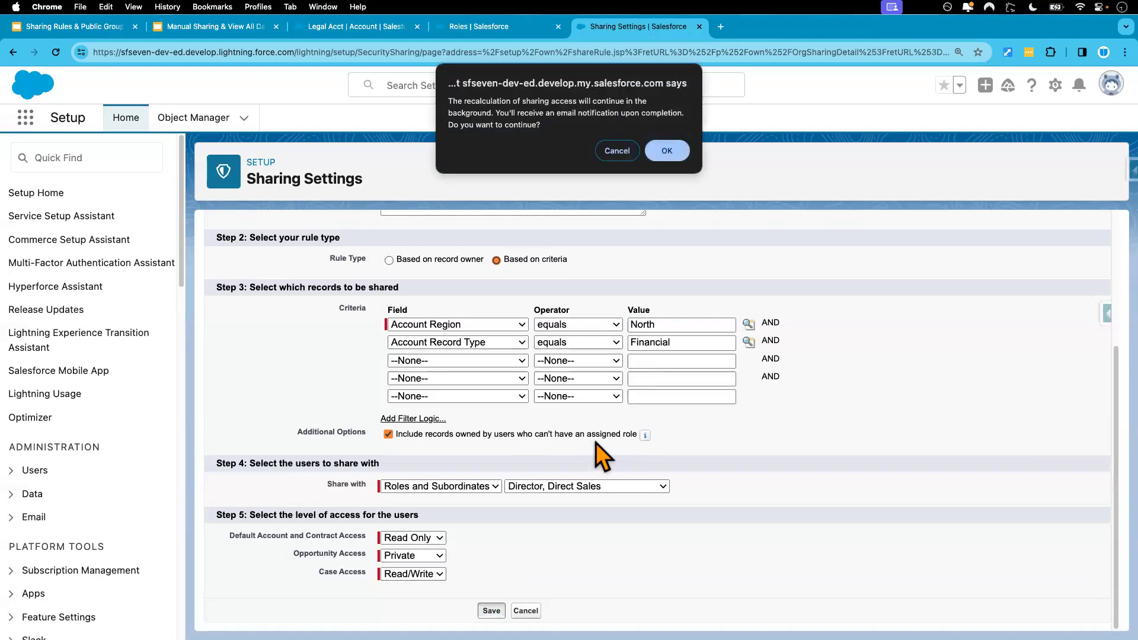
left_click(666, 139)
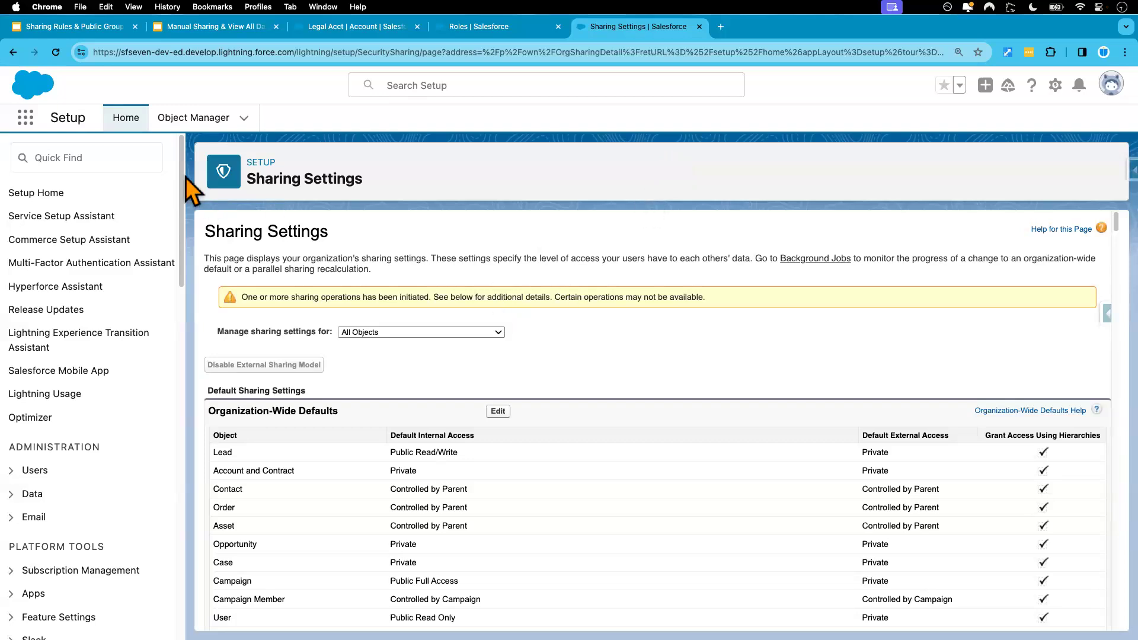
left_click(58, 52)
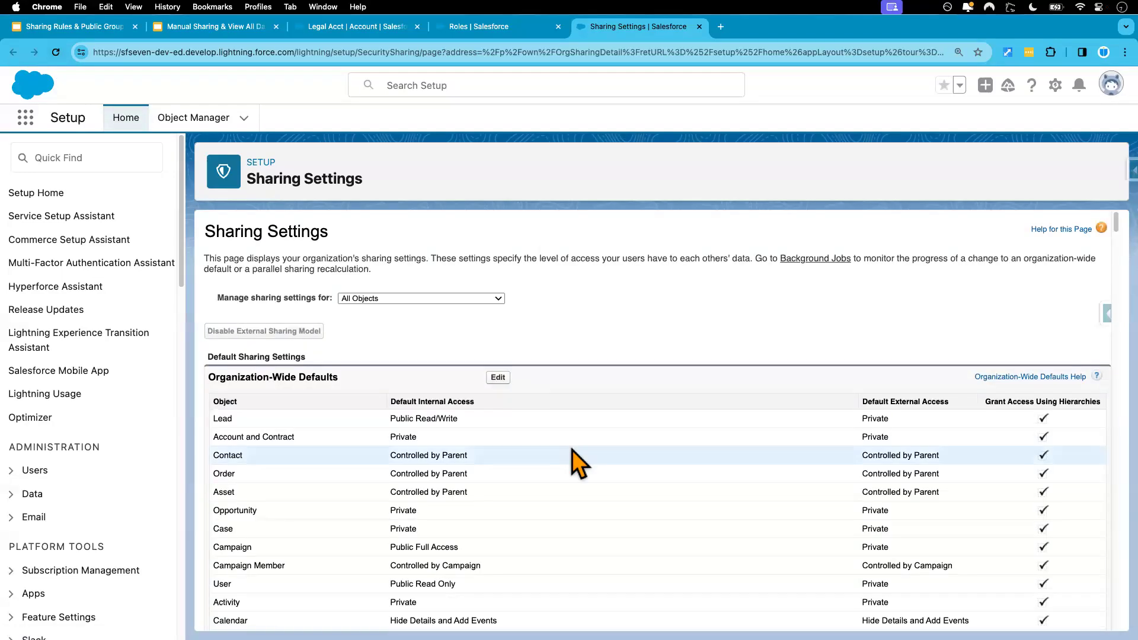
scroll(578, 464, "down", 4)
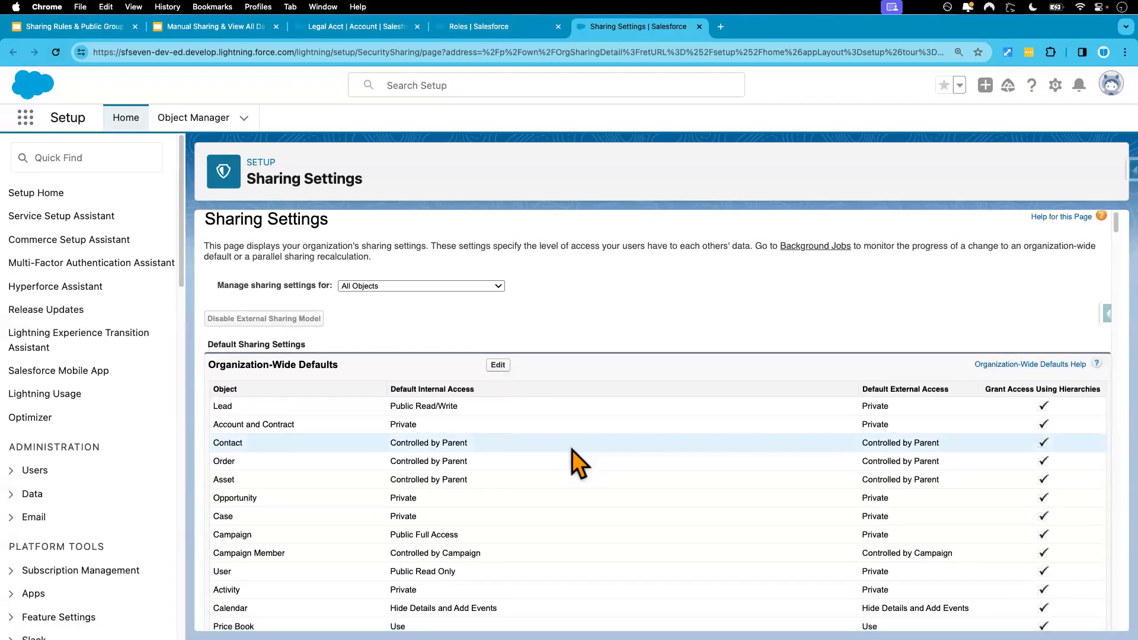
scroll(578, 464, "down", 15)
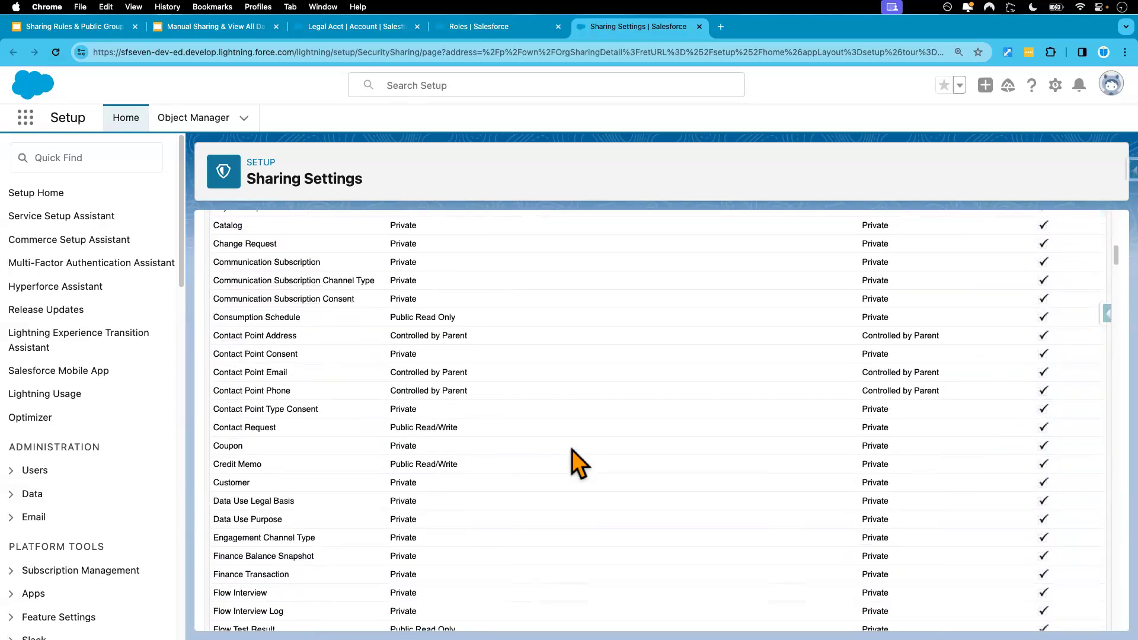
scroll(578, 465, "down", 20)
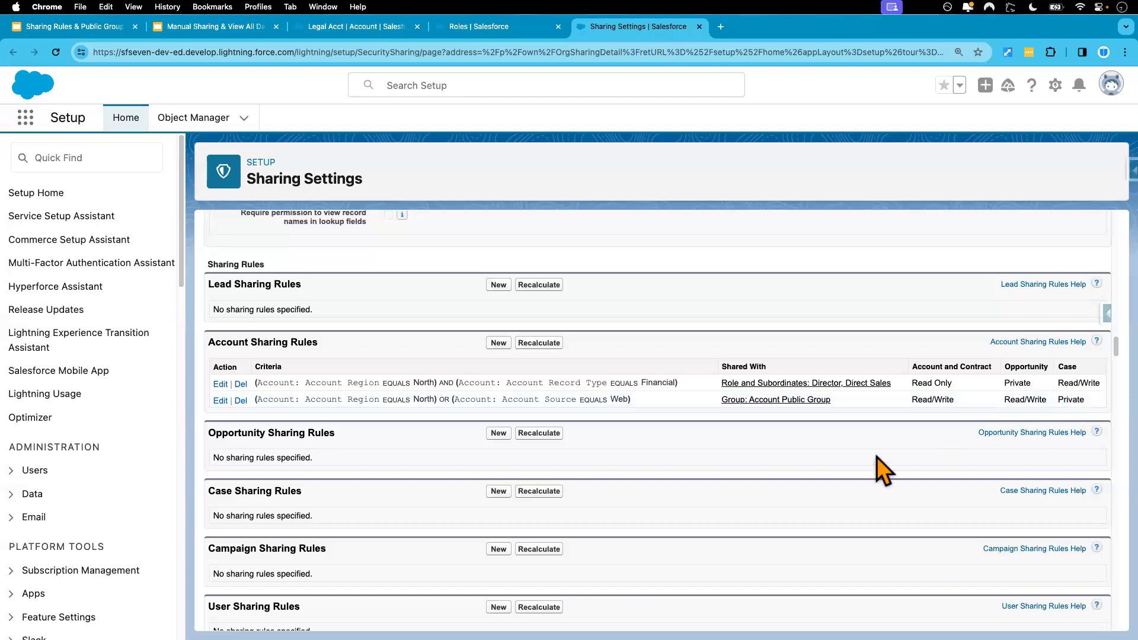
Switch to the test user's browser window, reload the Abble Co account and check its Cases related list
key("ctrl+Right")
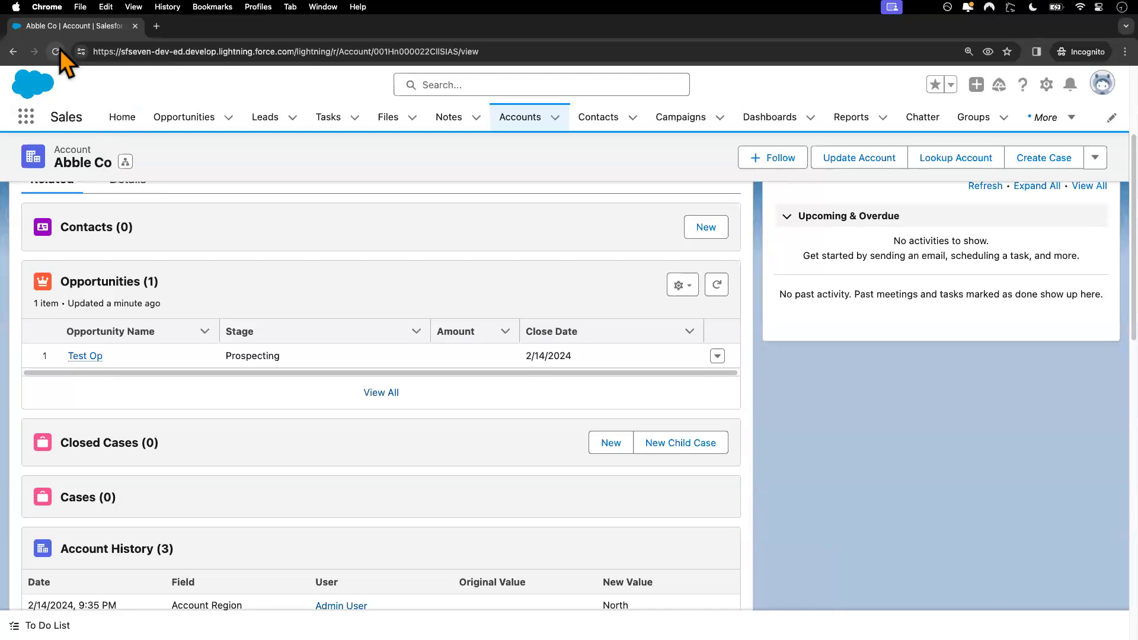
left_click(57, 51)
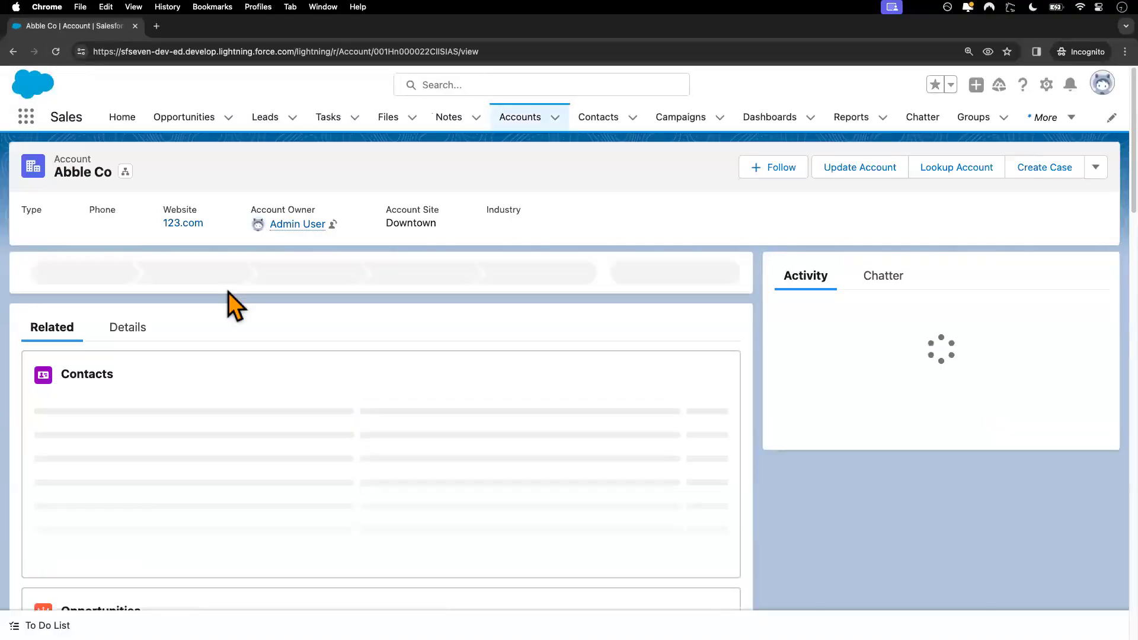
scroll(230, 446, "down", 3)
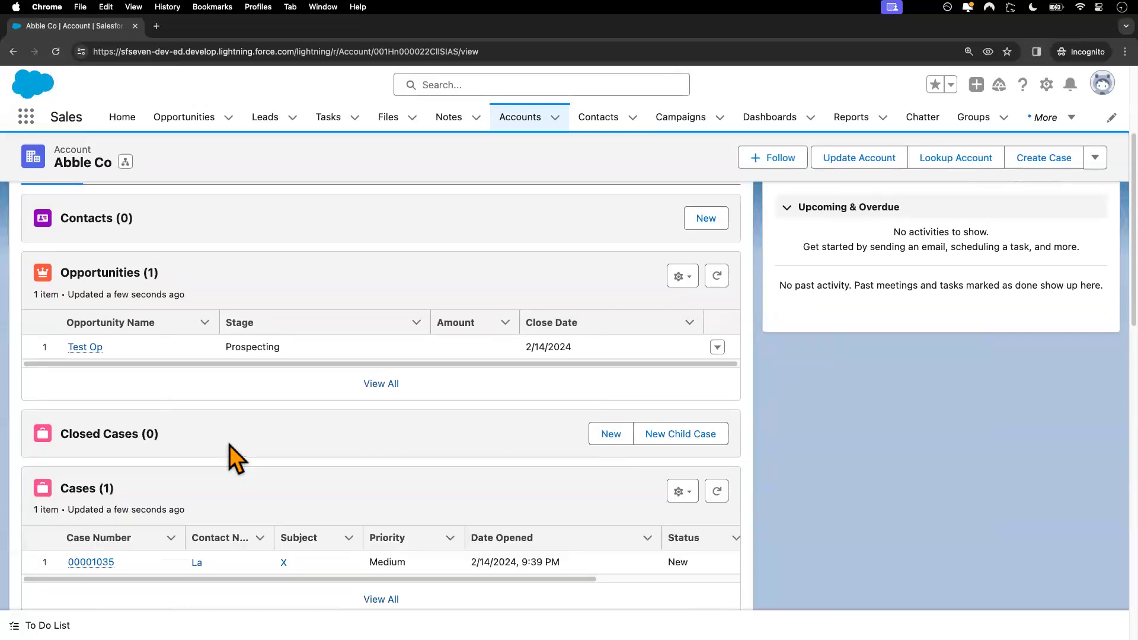
scroll(230, 446, "down", 2)
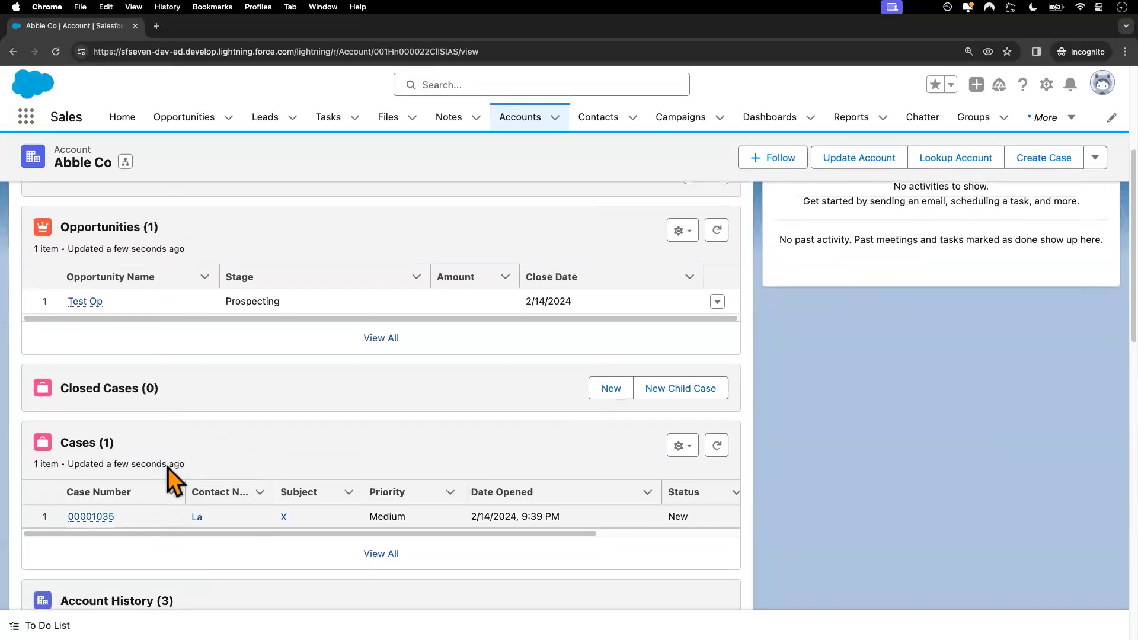
left_click(95, 492)
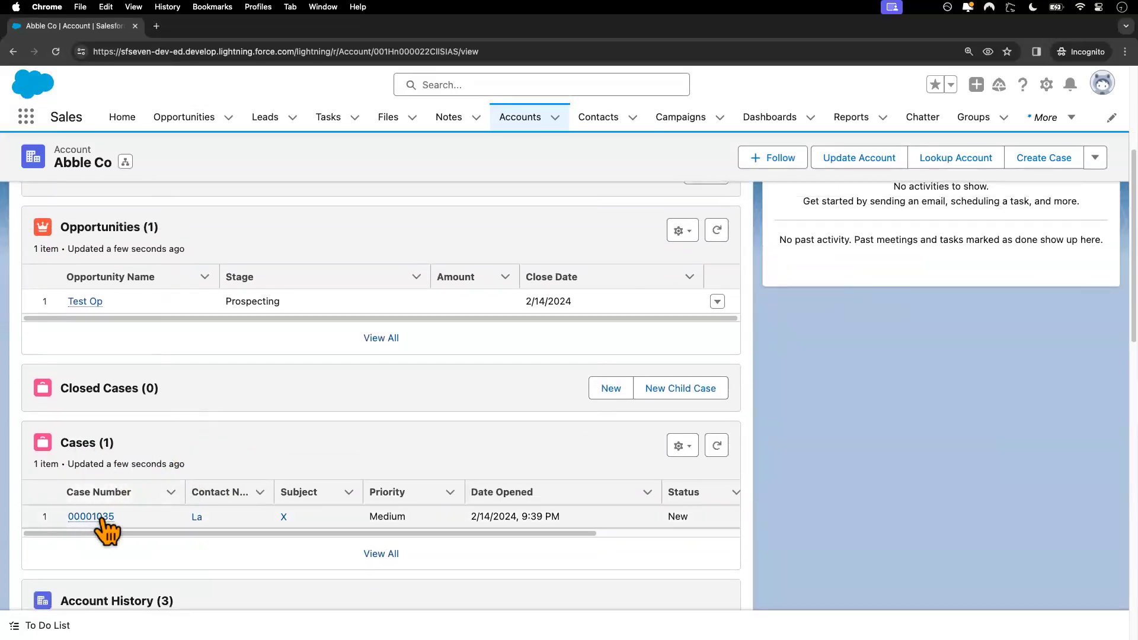
Open Abble Co's case with subject X, set its Type to Mechanical and save the record
left_click(93, 519)
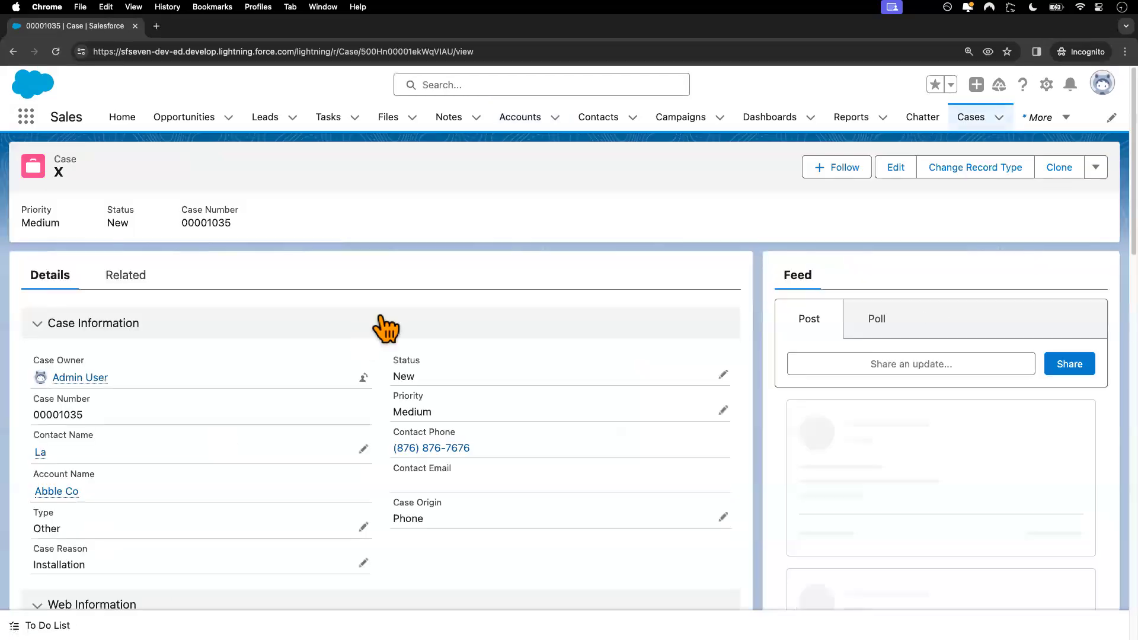
left_click(365, 538)
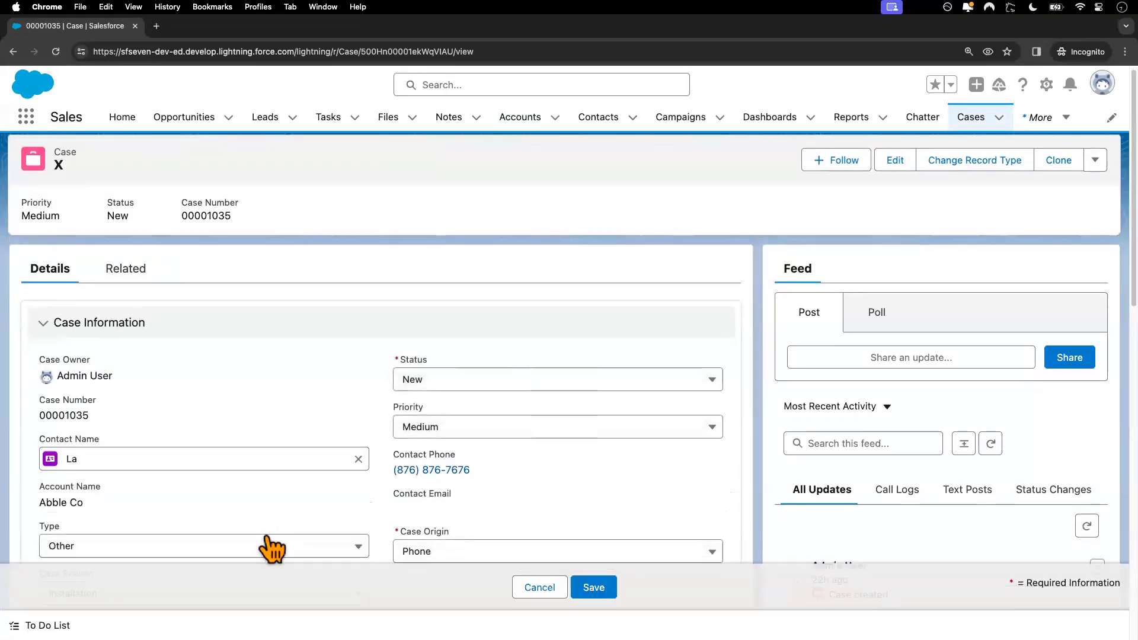
scroll(272, 547, "down", 3)
left_click(264, 462)
left_click(178, 517)
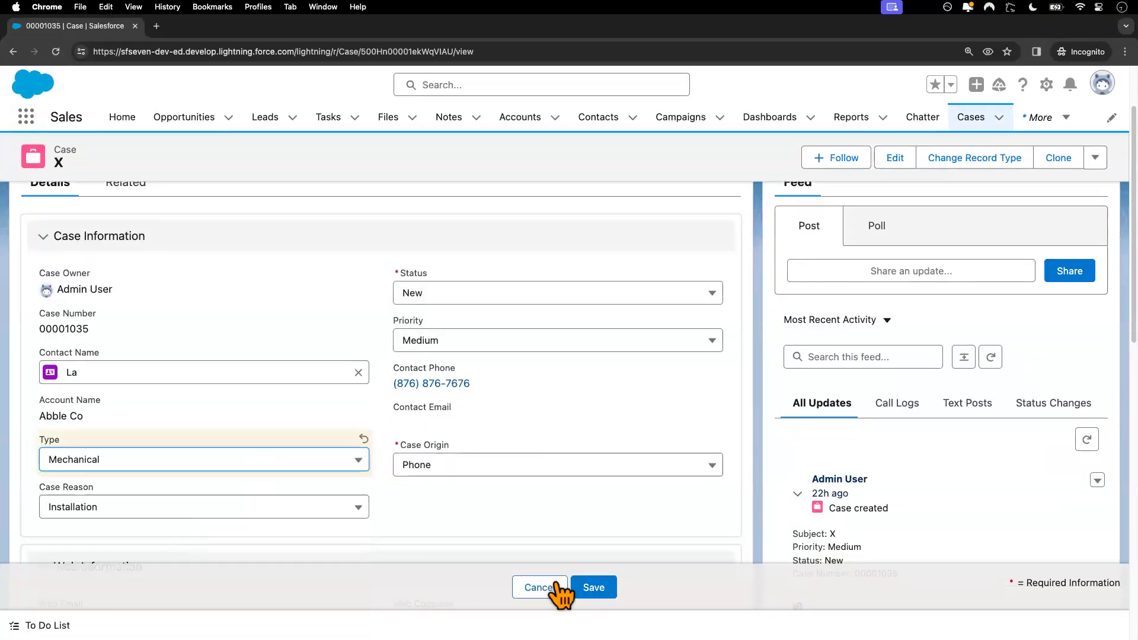
left_click(594, 587)
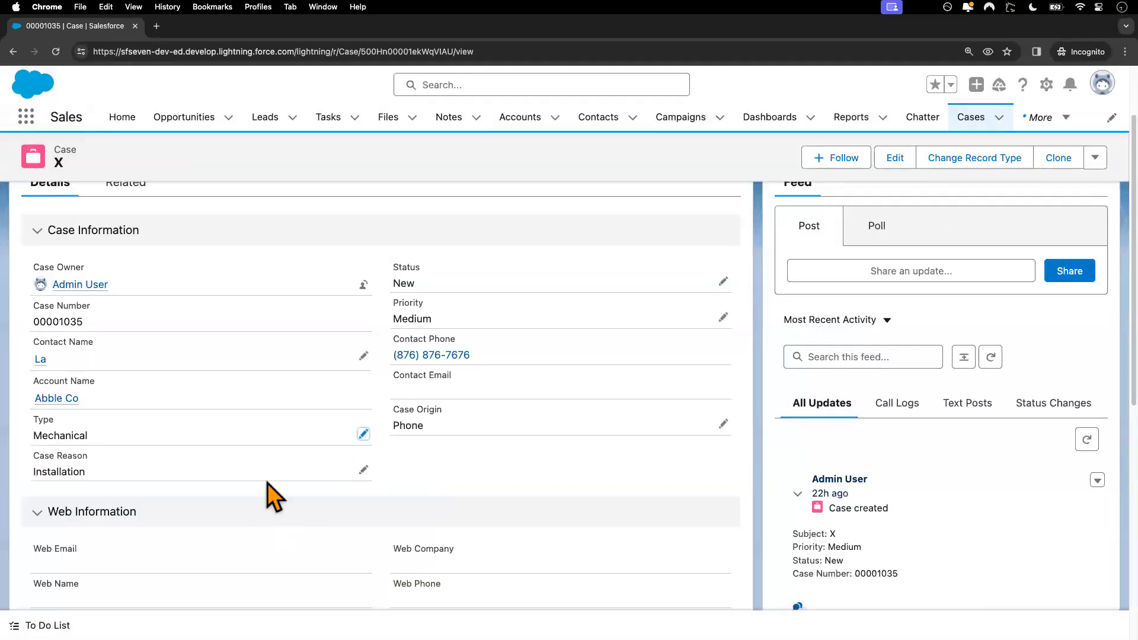
Review the Account Sharing Rules in the admin's window, and open Abble Co's Test Op opportunity in the test user's window
key("ctrl+Left")
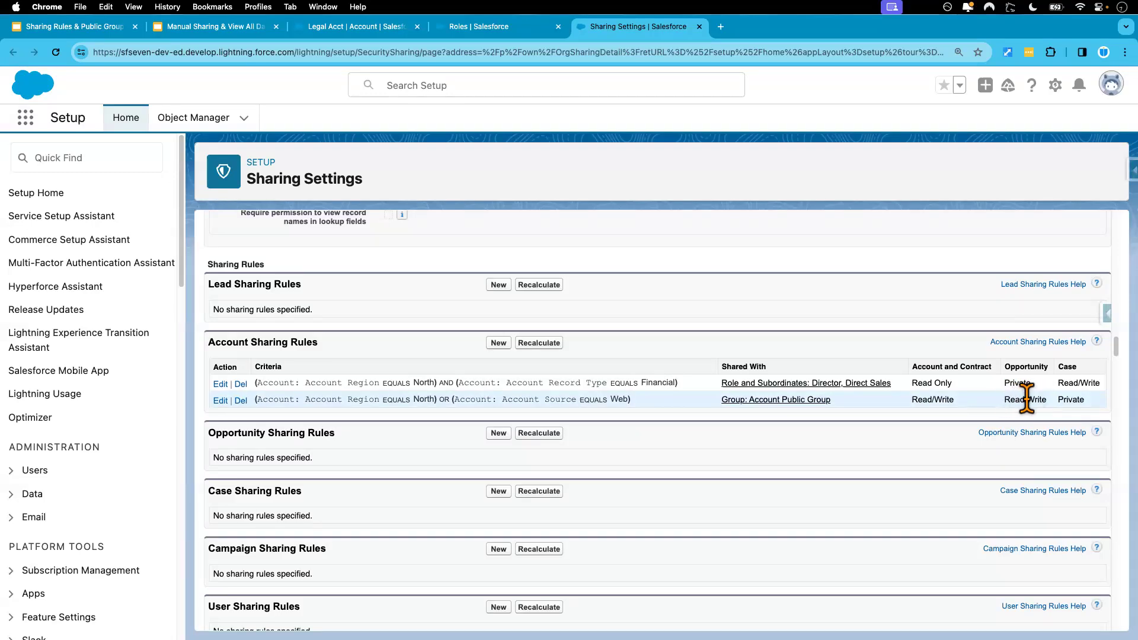
key("ctrl+Right")
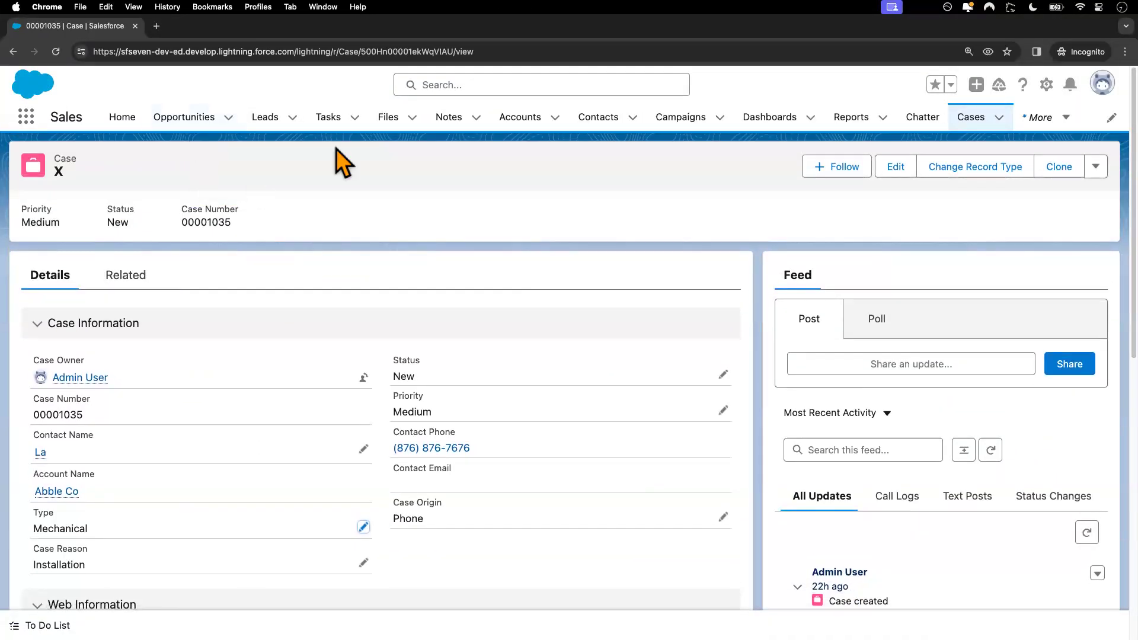
left_click(518, 115)
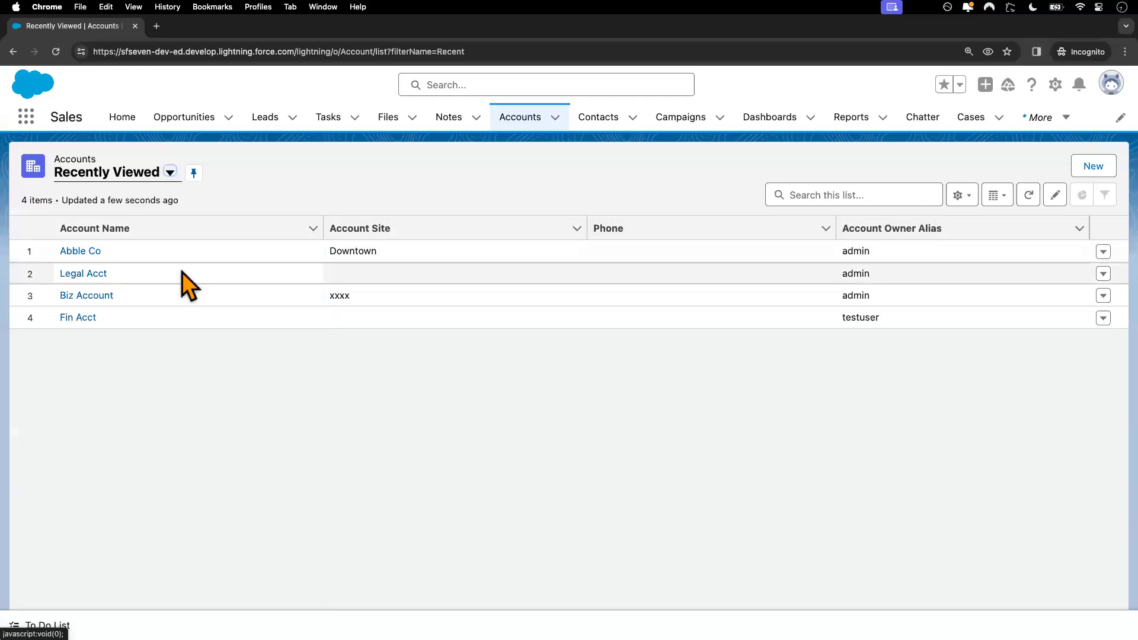
left_click(80, 253)
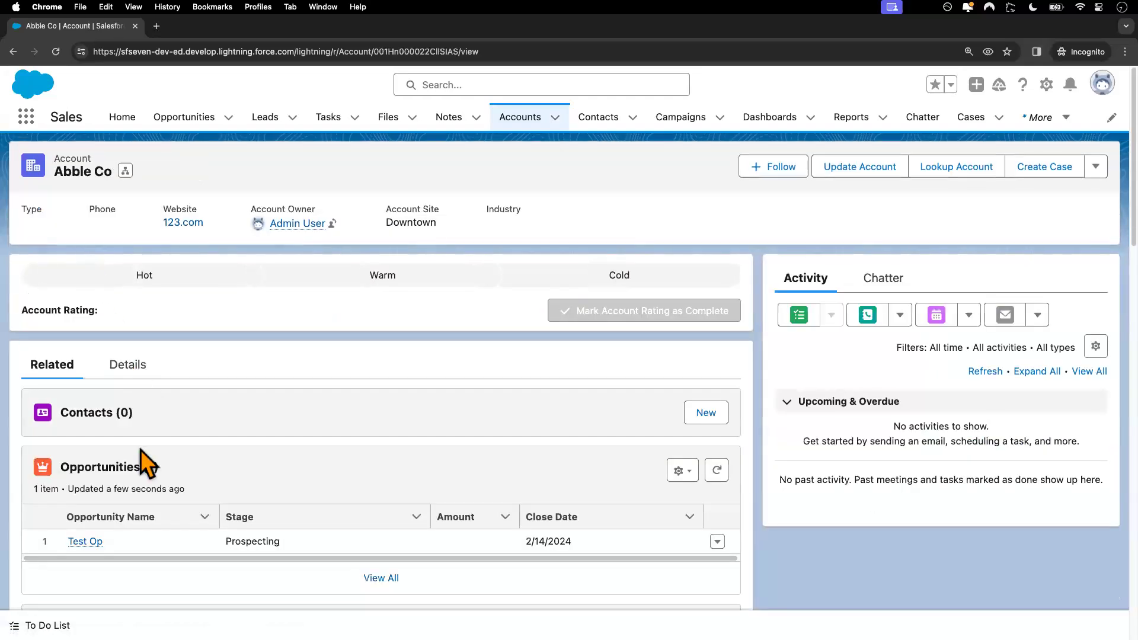
scroll(140, 449, "down", 2)
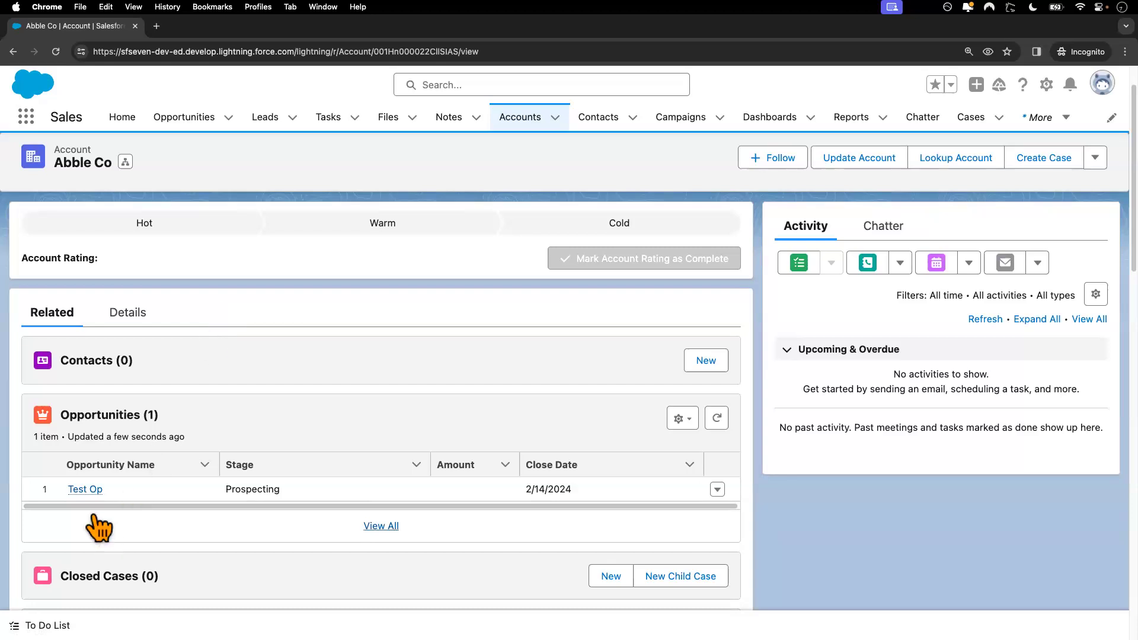
left_click(85, 490)
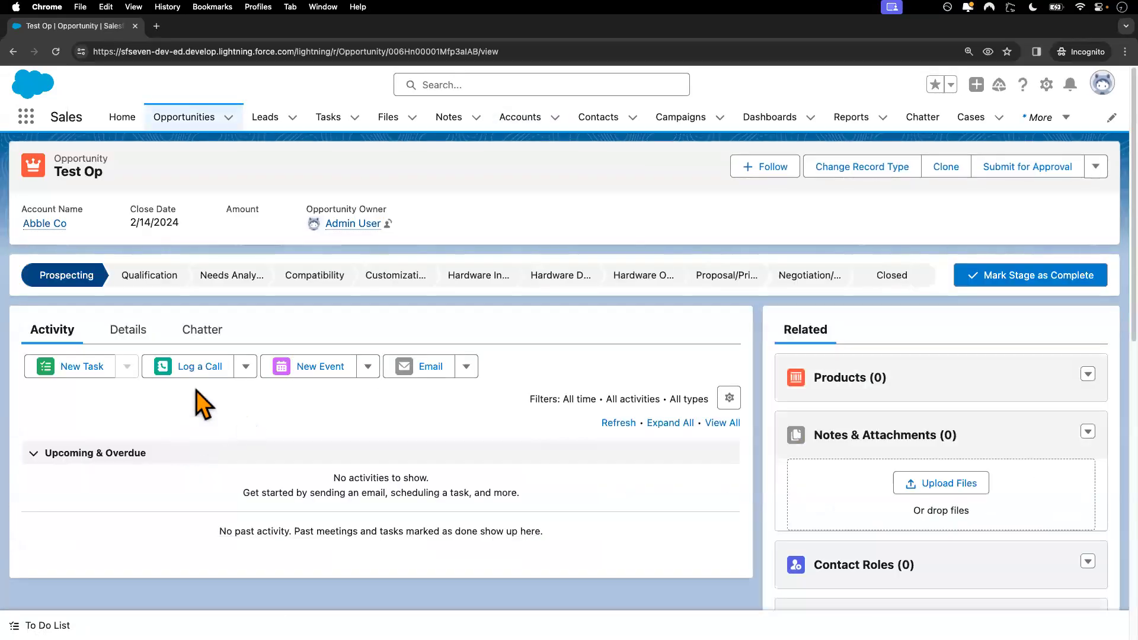
Set the Type in the Test Op opportunity's details to New Customer and save the record
left_click(127, 330)
scroll(338, 540, "down", 3)
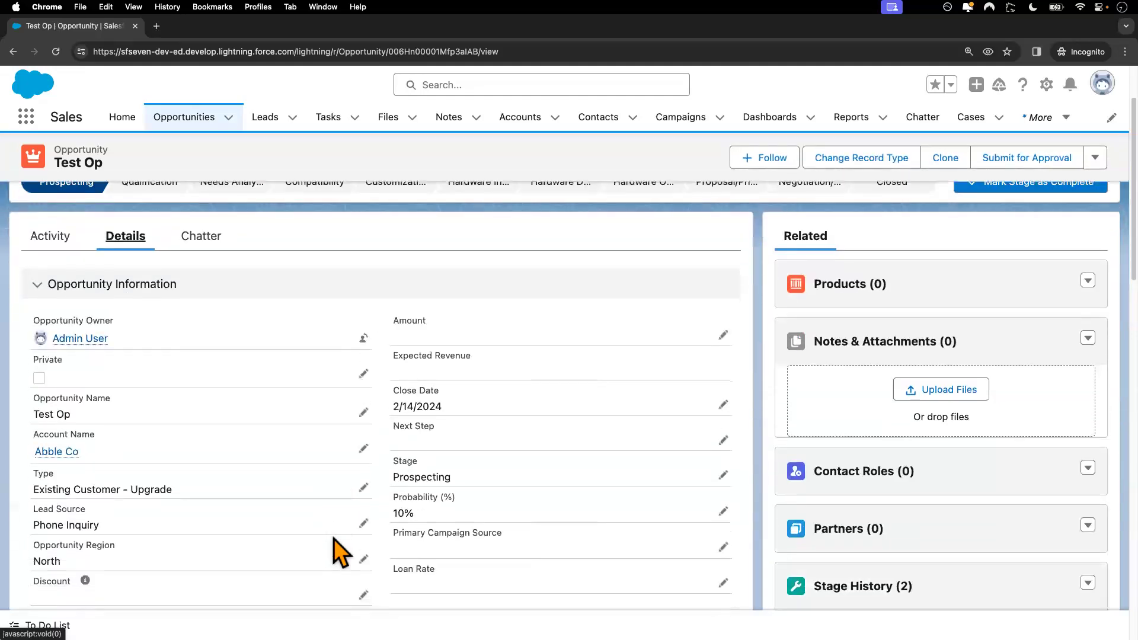
left_click(292, 517)
left_click(235, 485)
left_click(581, 589)
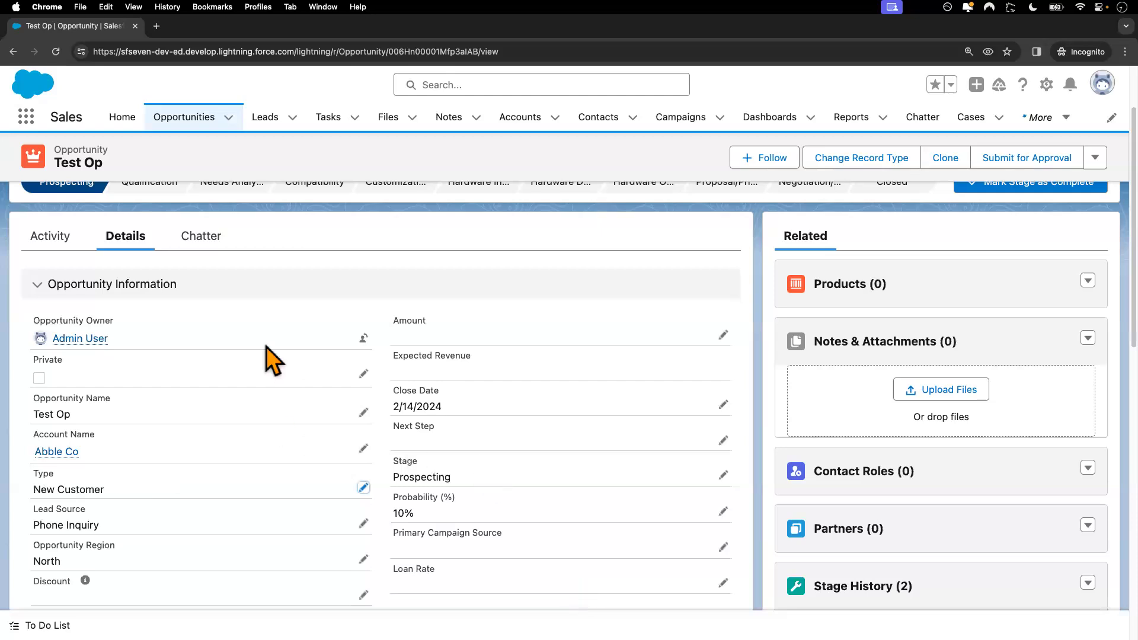
Switch to the admin's window, open the All Accounts list and look through the accounts' regions and sources
key("ctrl+Left")
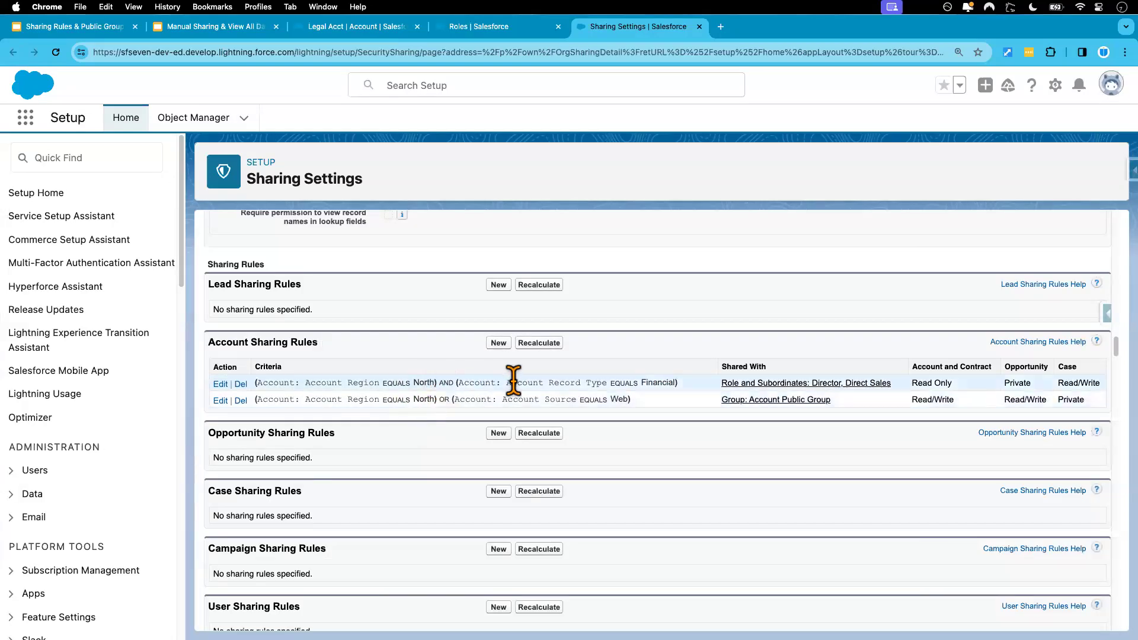
left_click(364, 31)
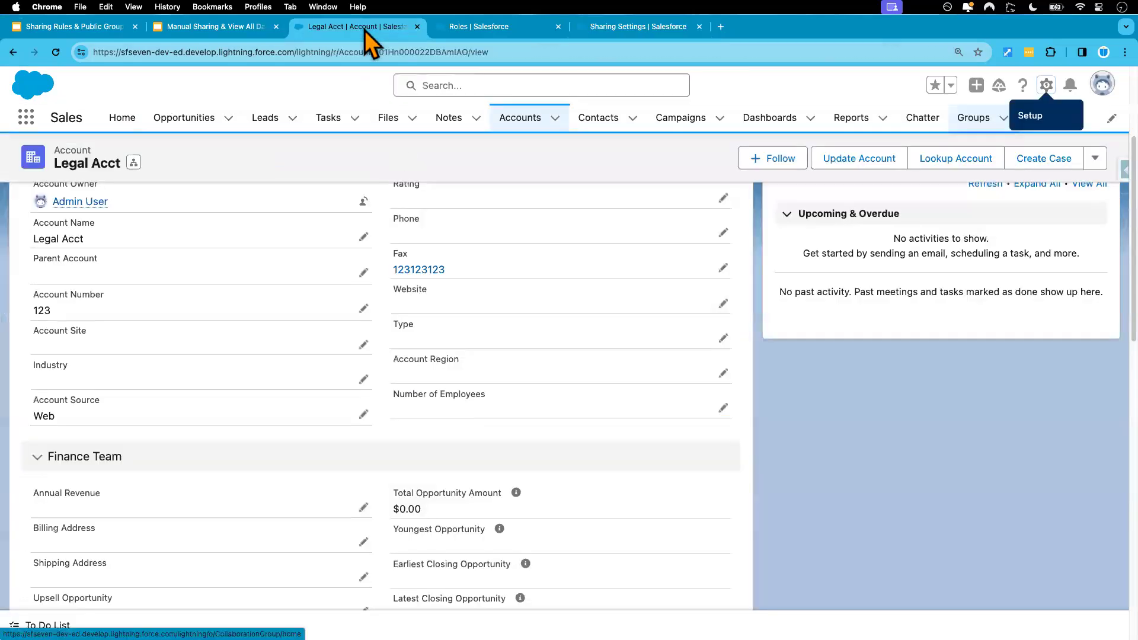
scroll(236, 305, "up", 5)
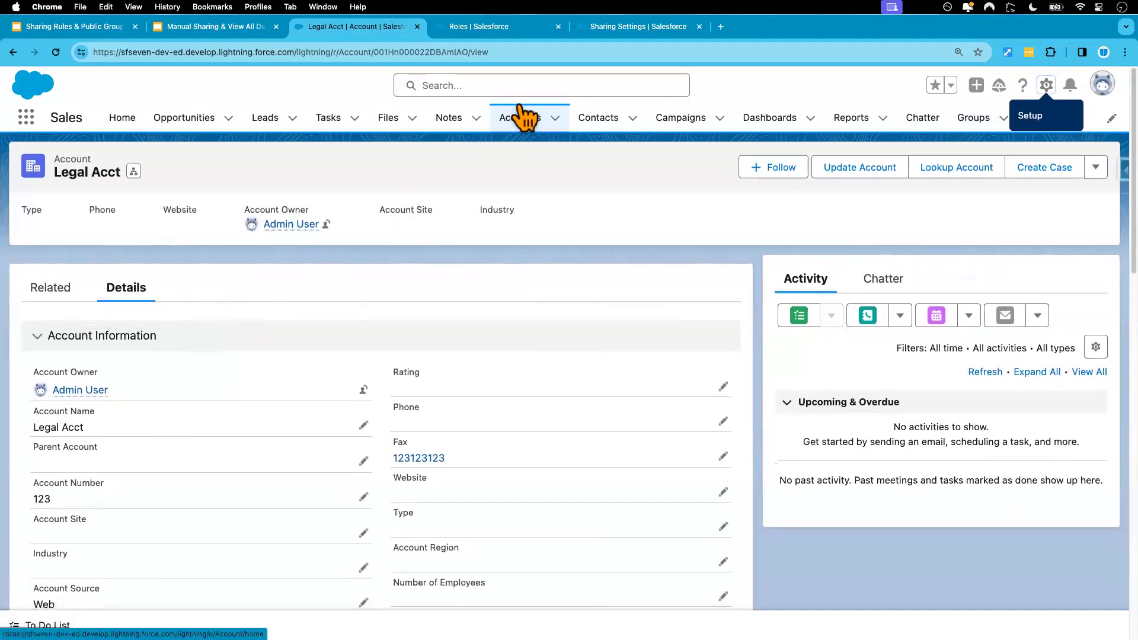
left_click(521, 119)
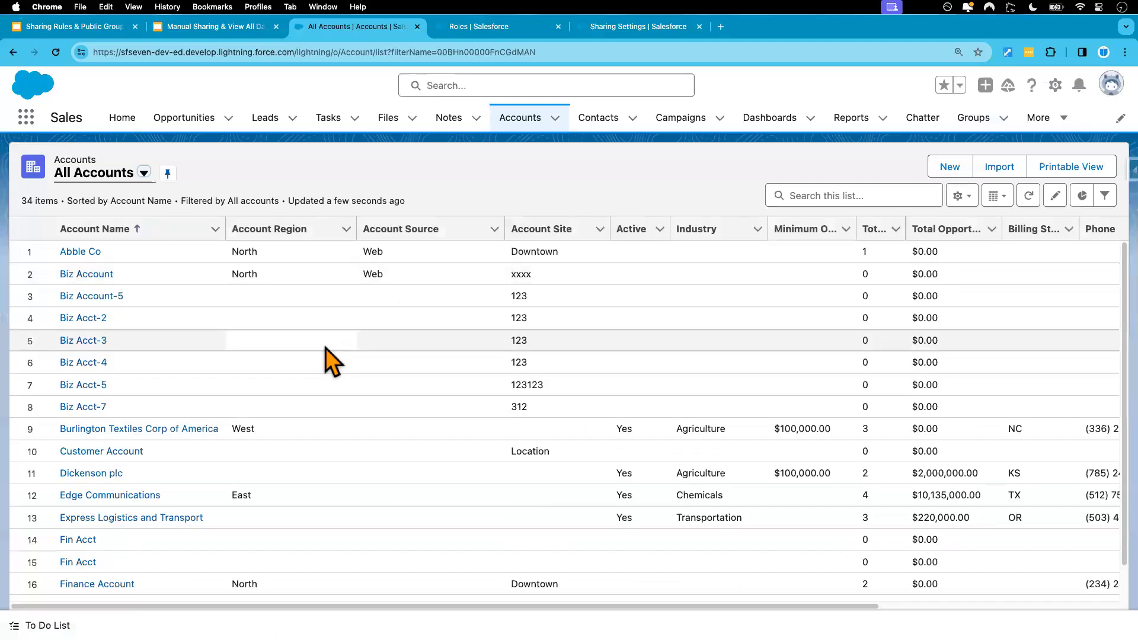
scroll(338, 495, "down", 7)
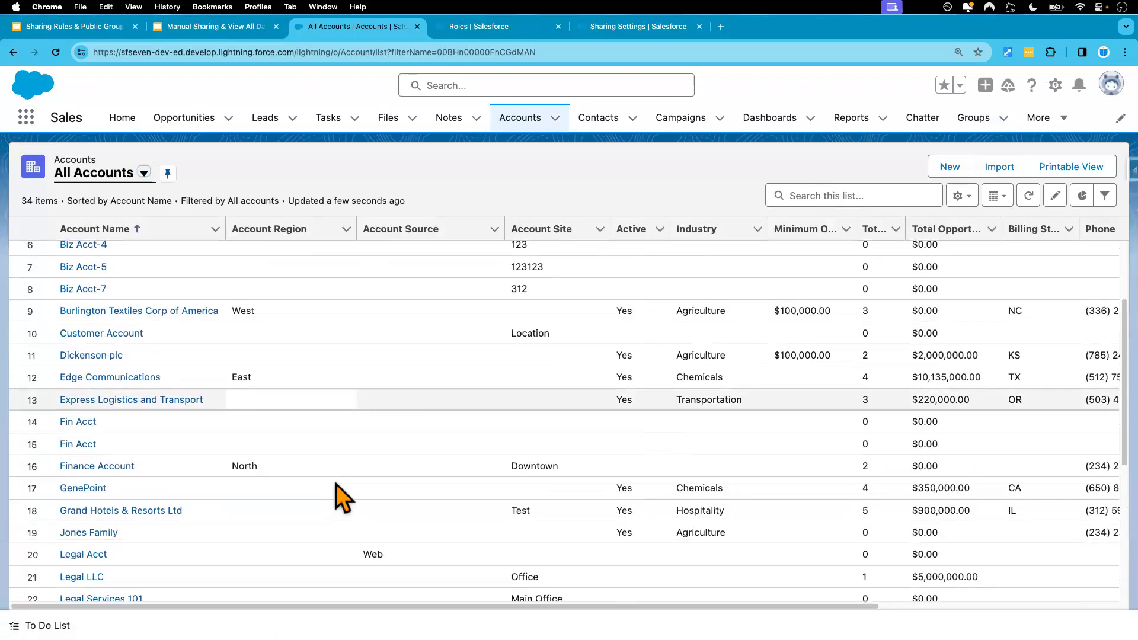
scroll(339, 495, "up", 7)
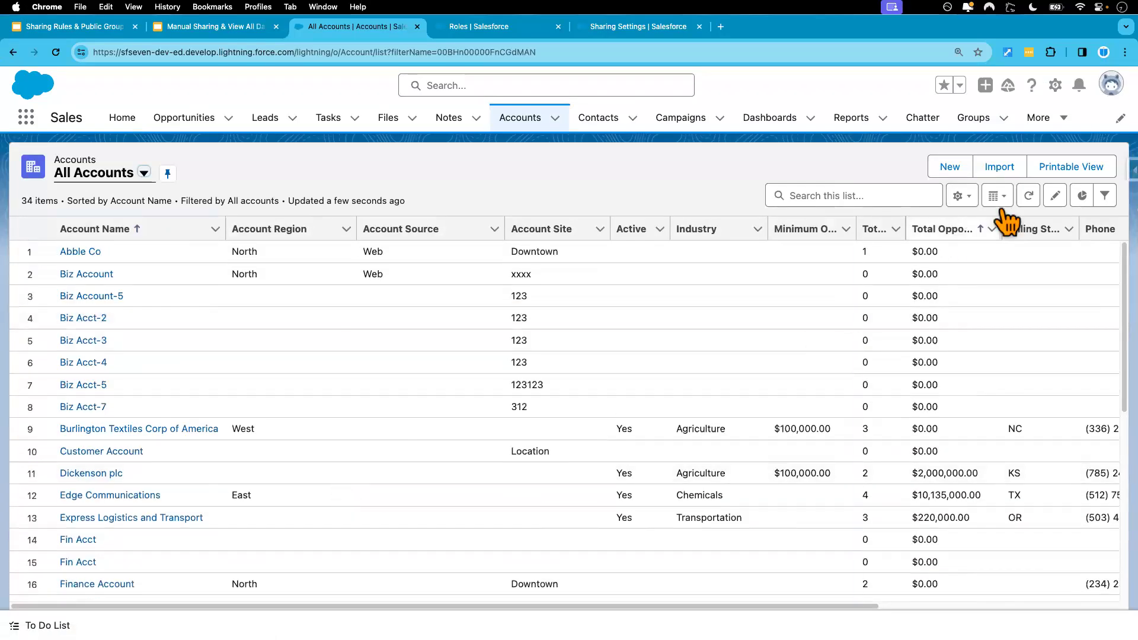
Add Account Record Type to the fields displayed in the All Accounts list view
left_click(965, 203)
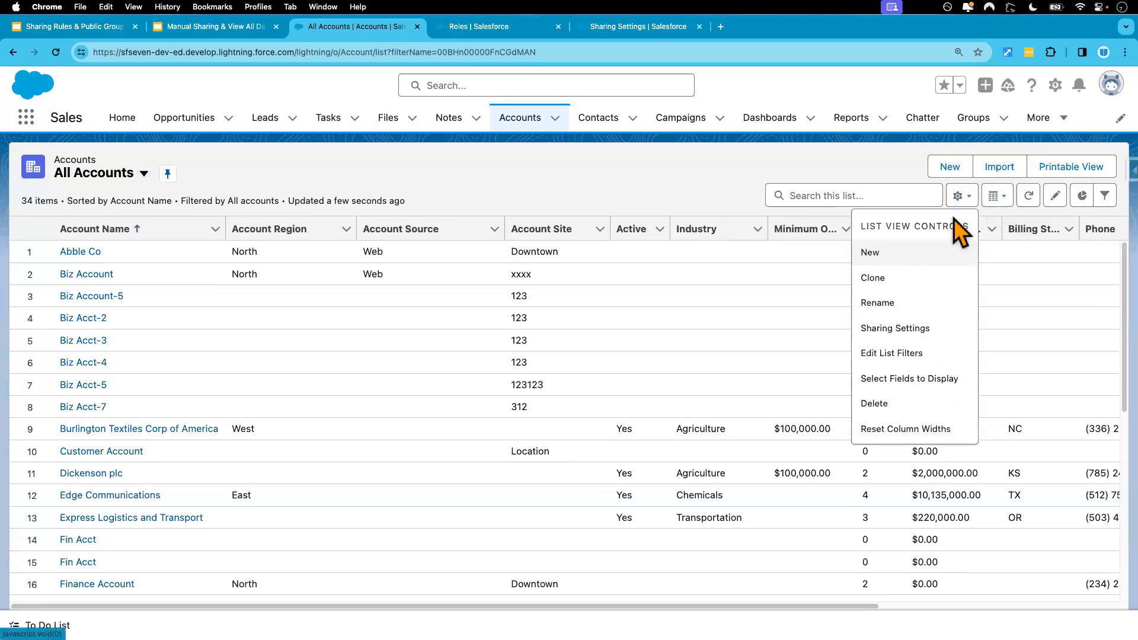
left_click(913, 386)
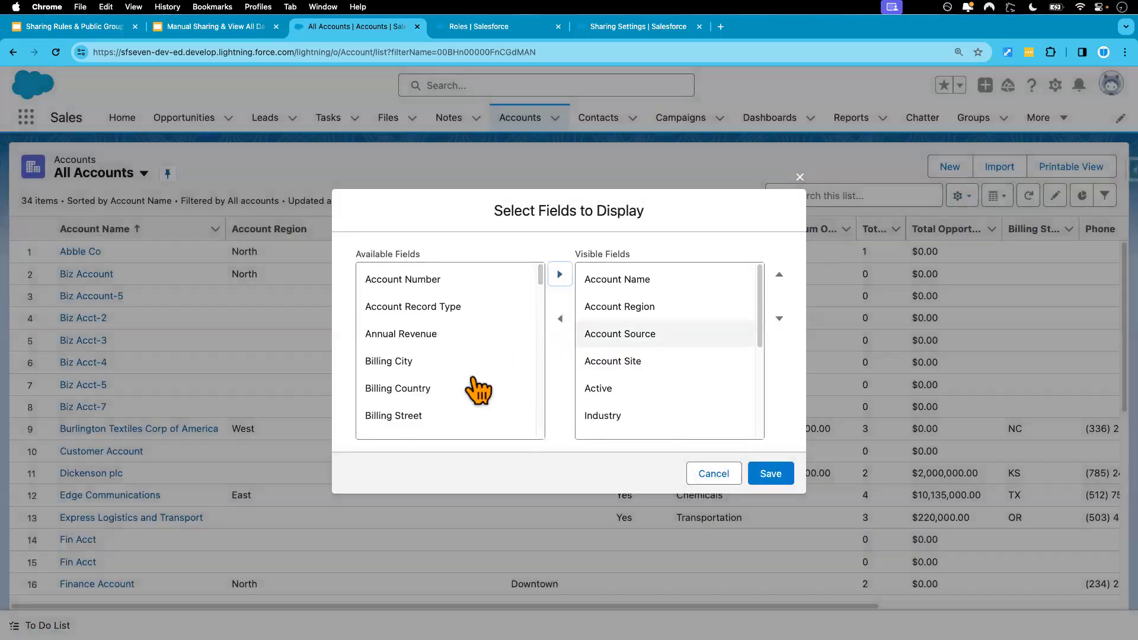
left_click(451, 307)
left_click(560, 274)
Move Account Record Type up to just above Total Opportunity Amount in the visible fields and save the list view
scroll(710, 422, "down", 5)
left_click(682, 423)
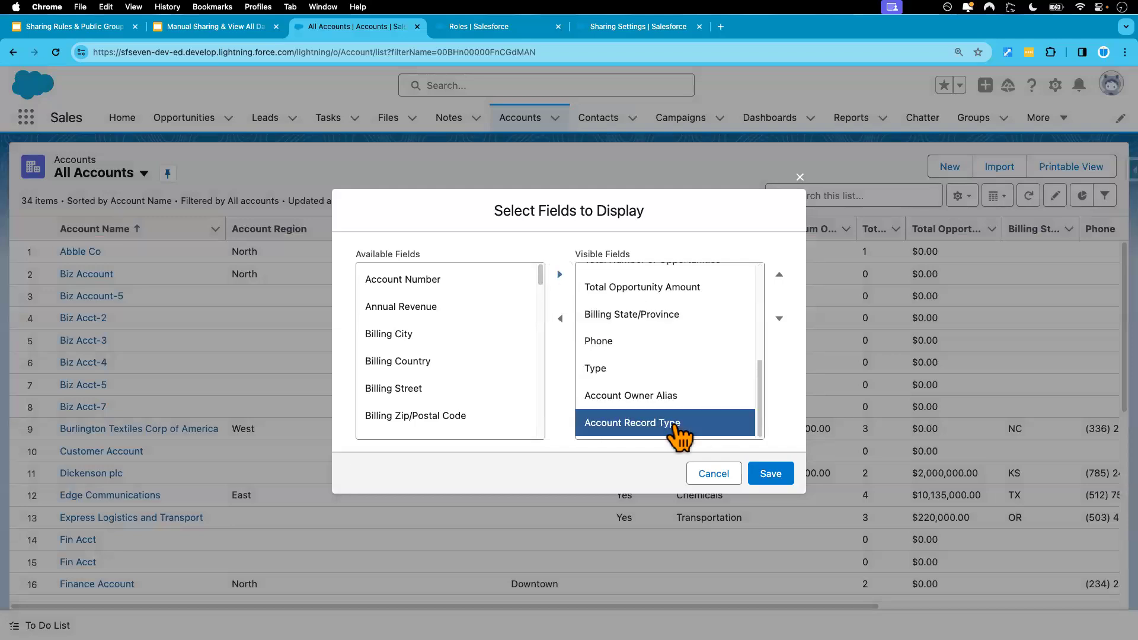
left_click(779, 275)
left_click(780, 275)
left_click(780, 275)
left_click(780, 274)
left_click(780, 274)
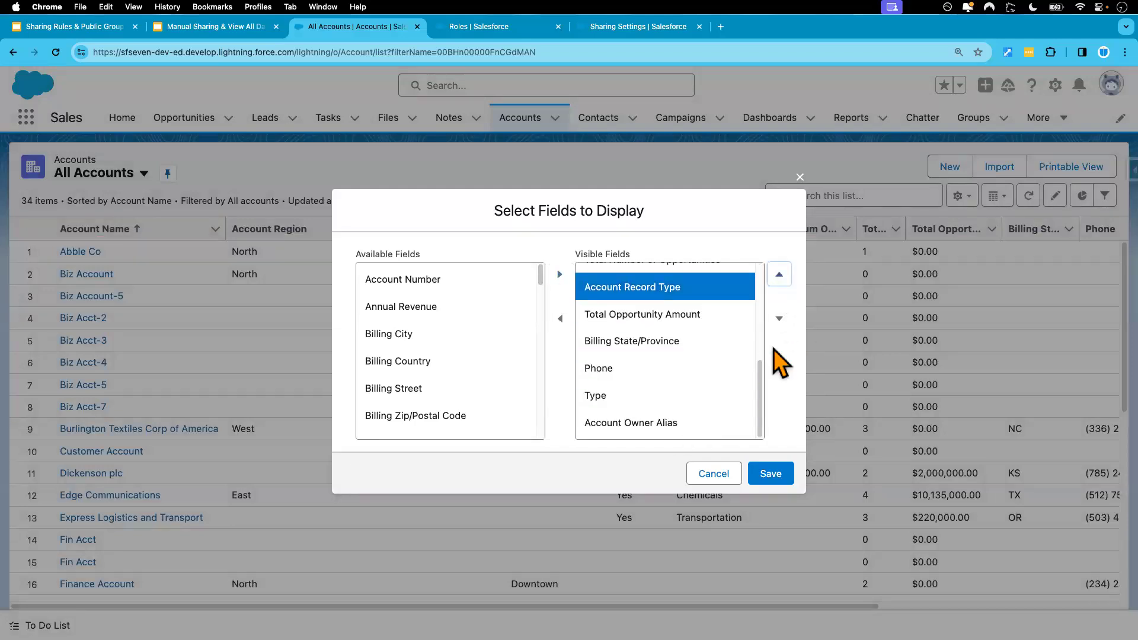
left_click(772, 475)
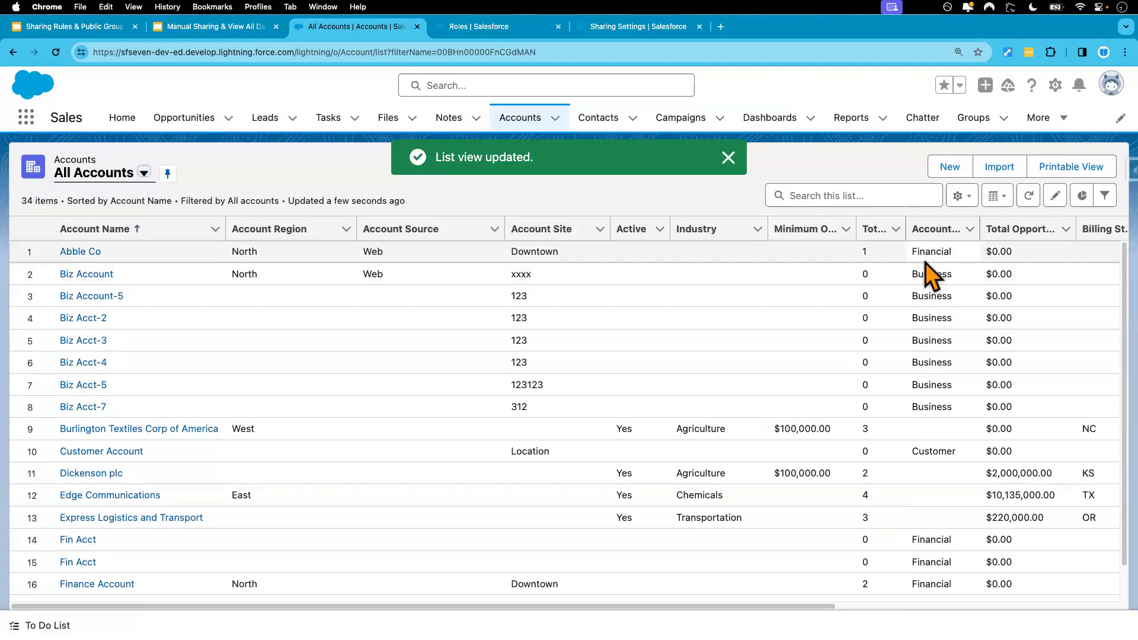
Find an account with the Financial record type and no region, and open the details of the first Fin Acct
scroll(894, 474, "down", 2)
scroll(907, 474, "down", 1)
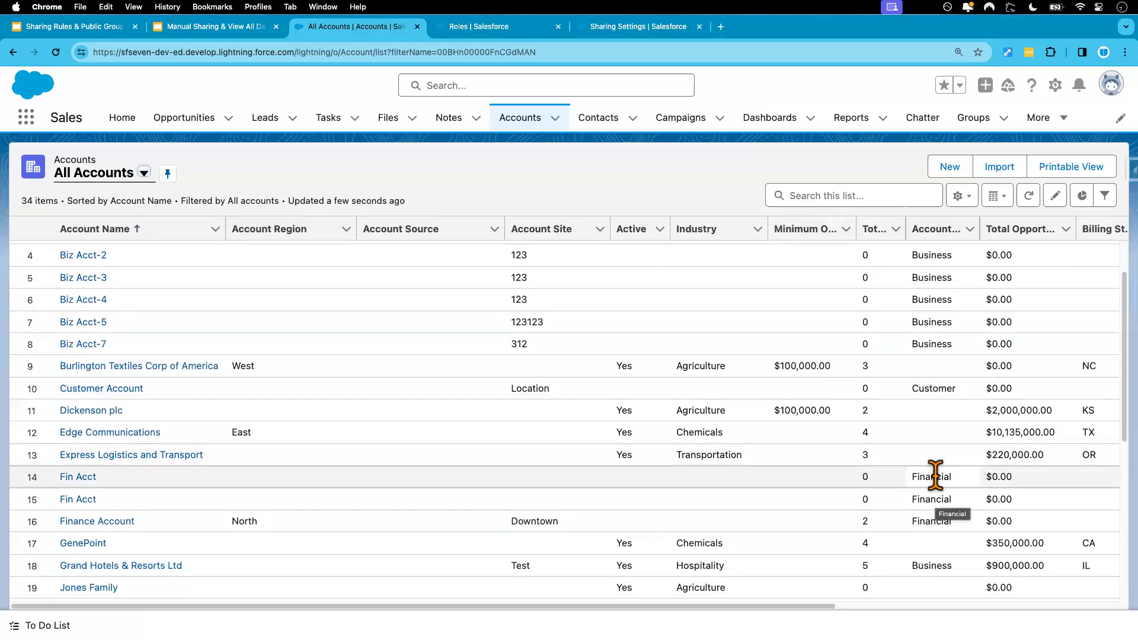
left_click(80, 478)
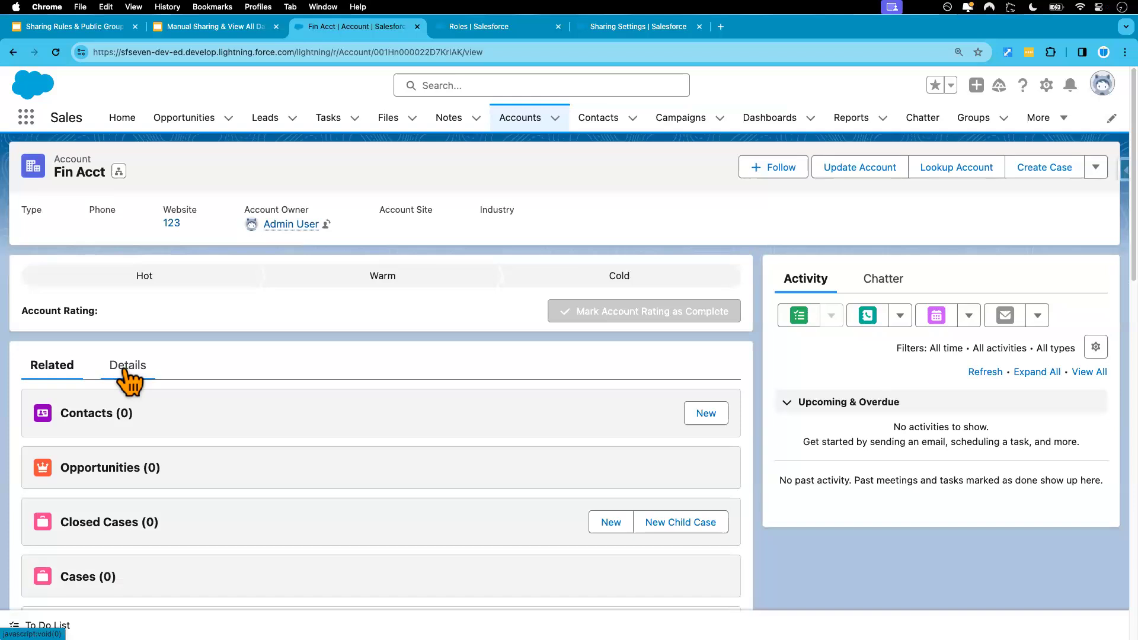
left_click(127, 370)
scroll(186, 482, "down", 5)
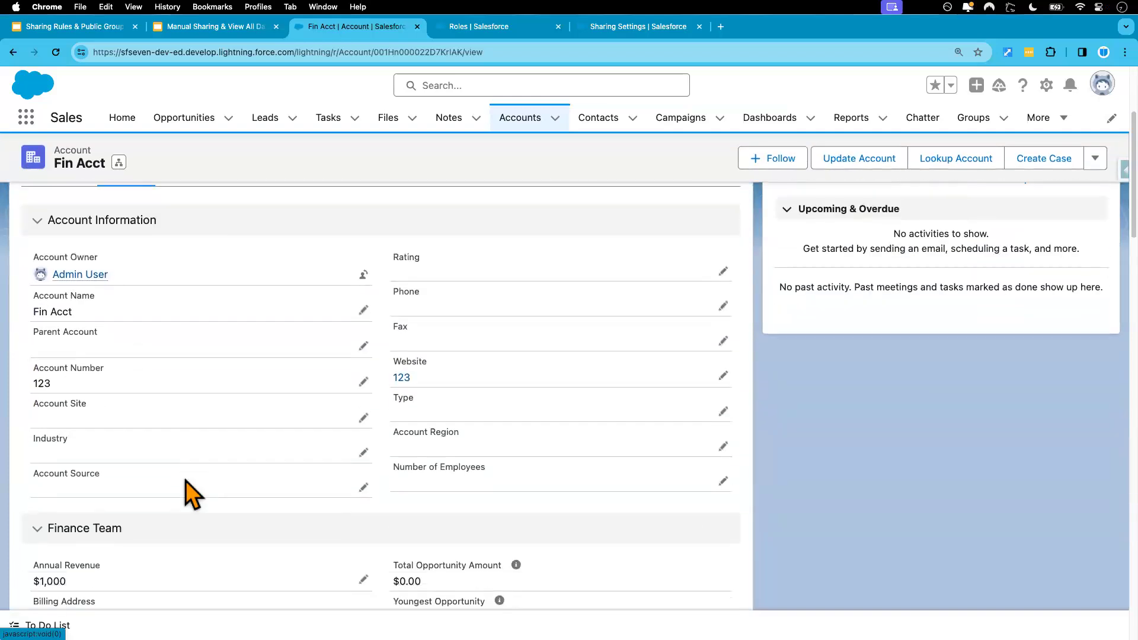
Set Fin Acct's Account Region to North and save the record
left_click(723, 444)
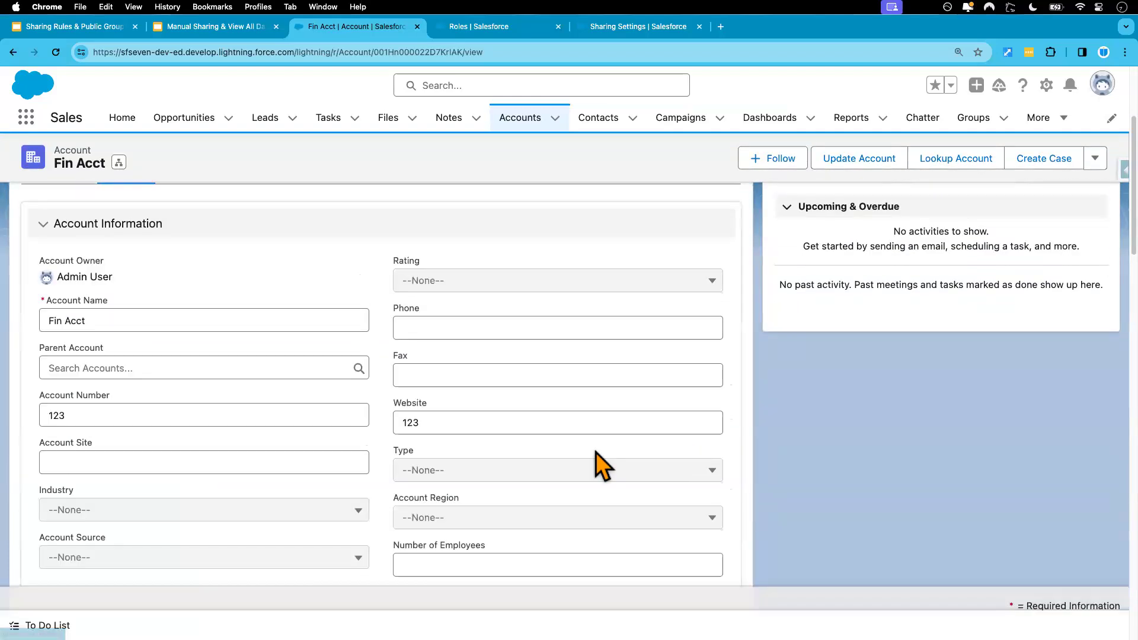
left_click(474, 519)
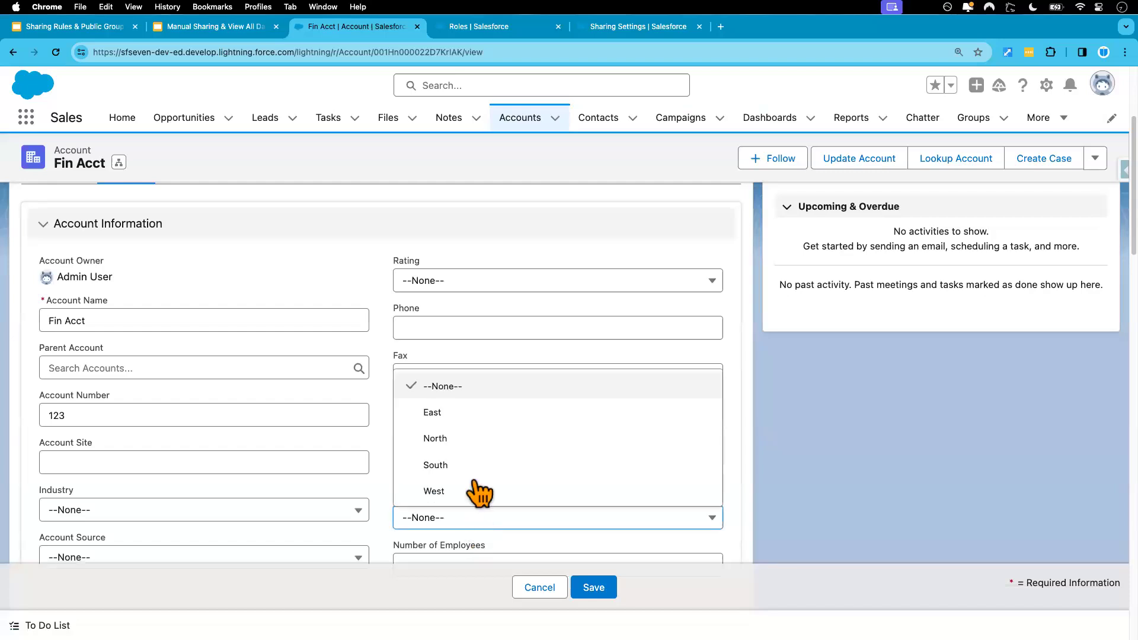
left_click(468, 439)
left_click(590, 586)
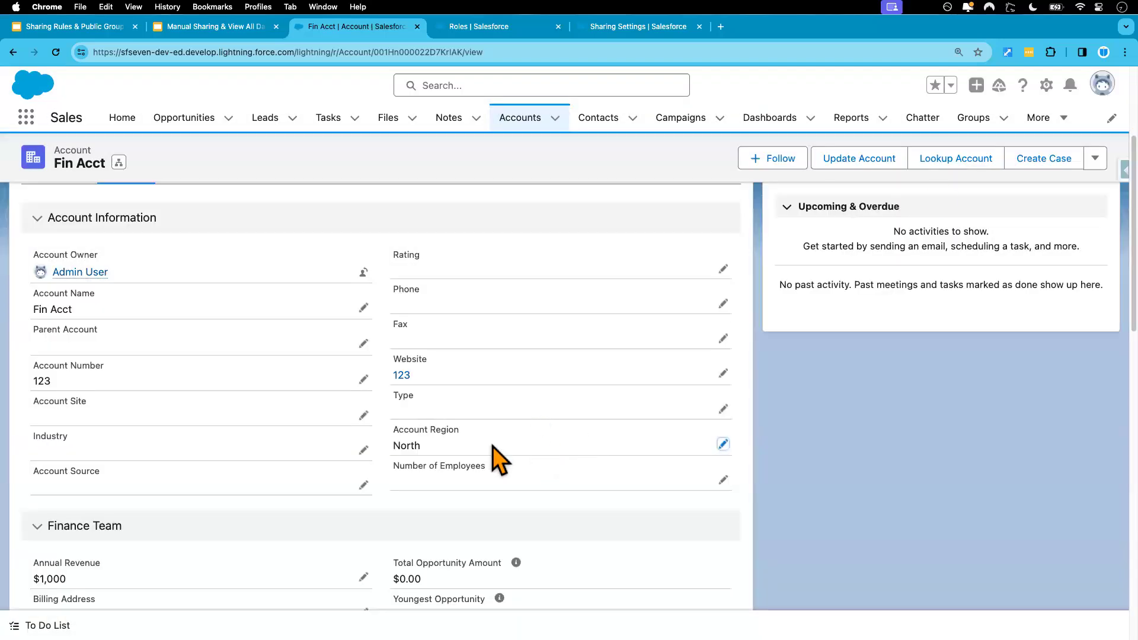
scroll(190, 408, "up", 5)
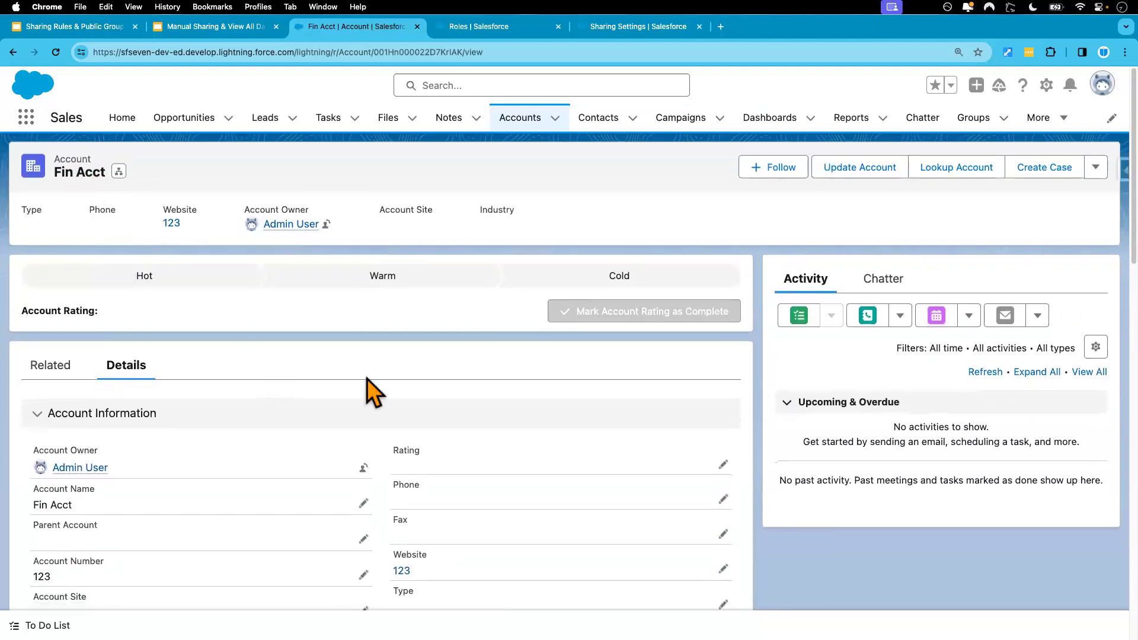
Switch to the test user's incognito session and display the All Accounts list view to check the visible accounts
key("ctrl+Right")
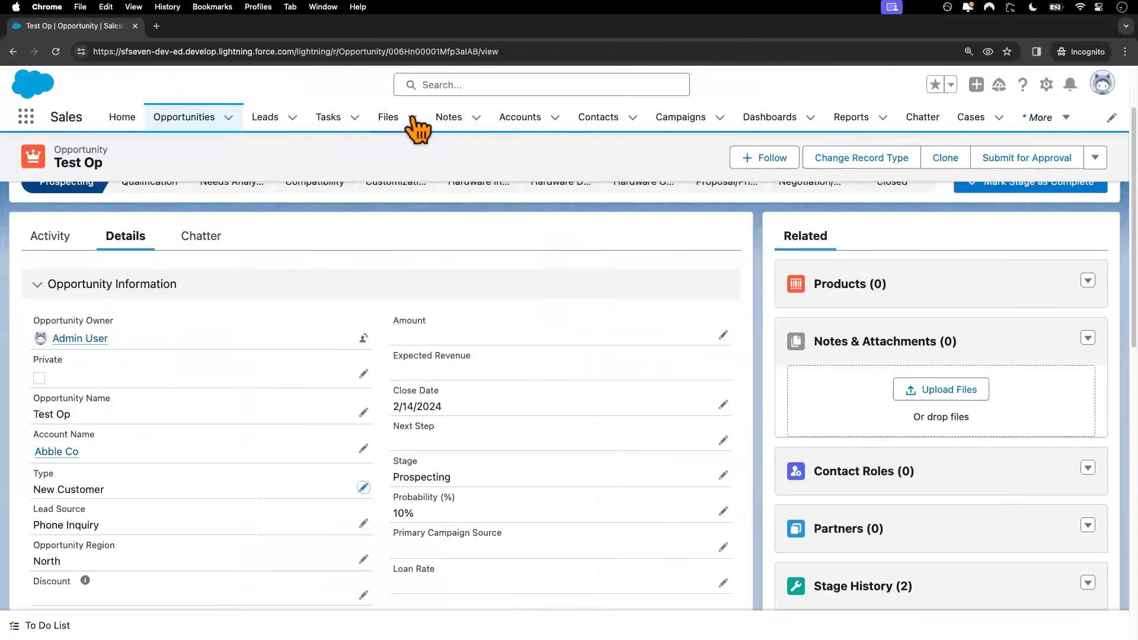
left_click(517, 121)
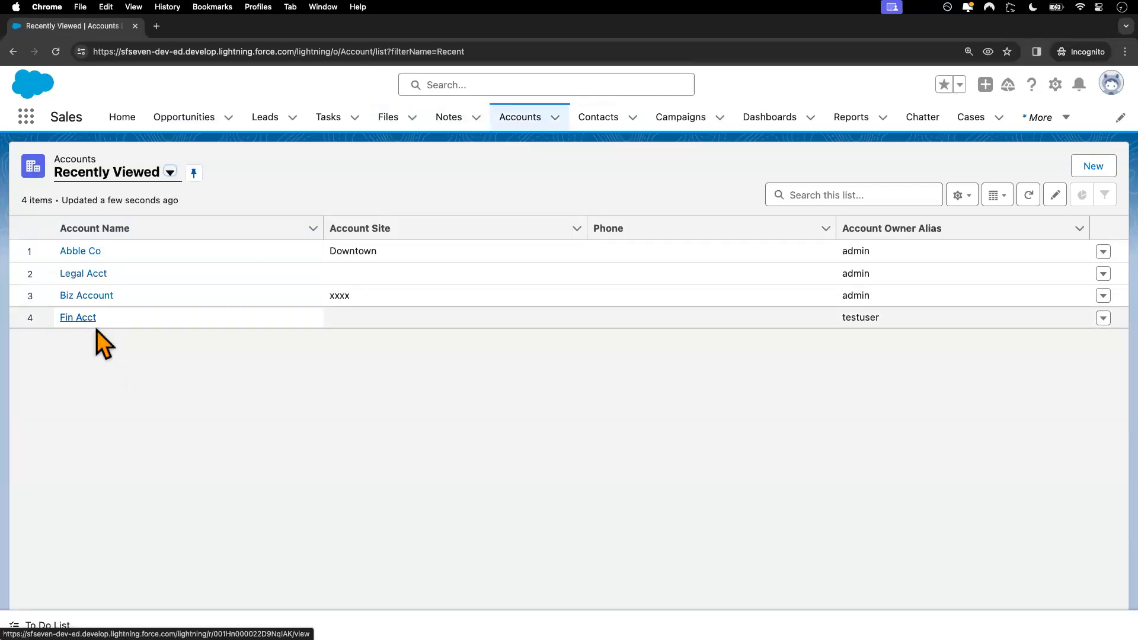
left_click(171, 172)
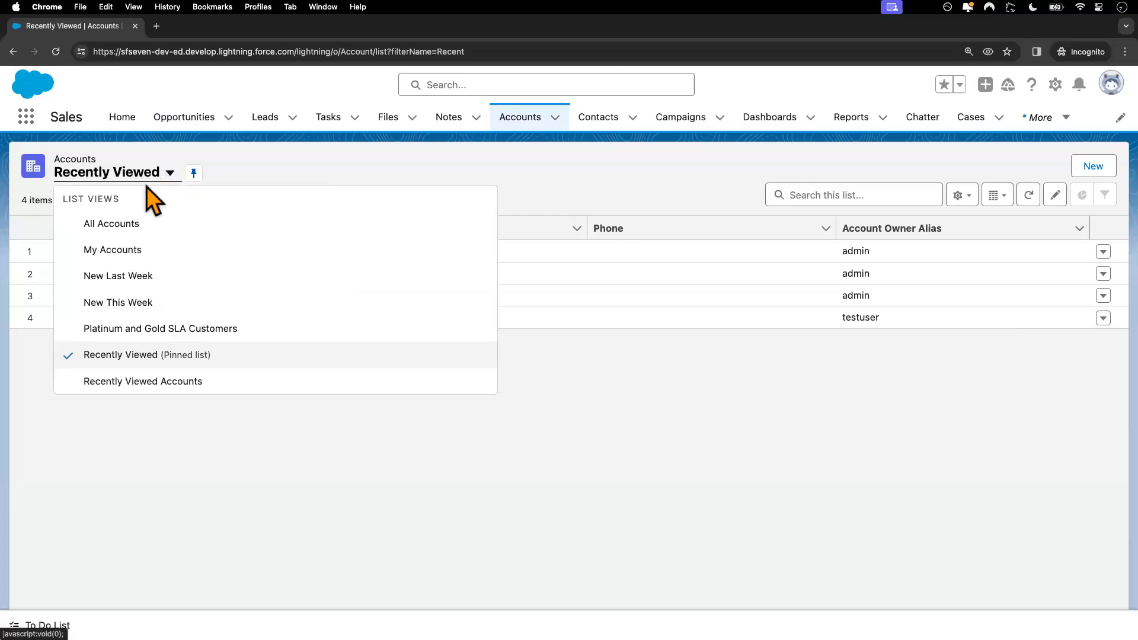
left_click(130, 223)
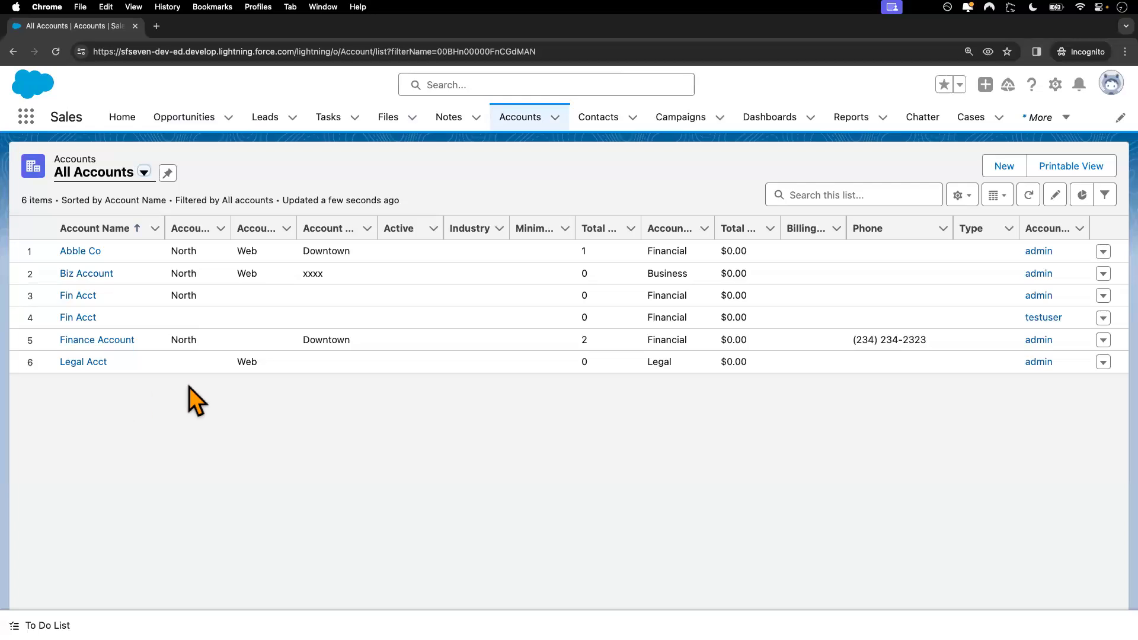
Return to the admin's Sharing Settings and delete the account sharing rule for Account Public Group (Region North or Source Web)
key("ctrl+Left")
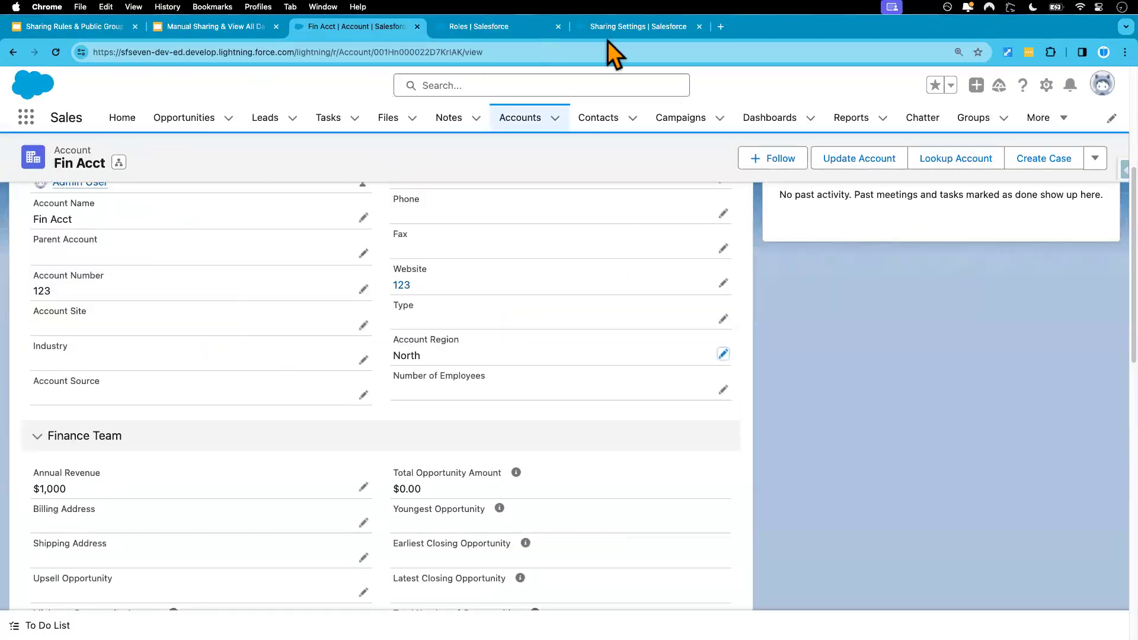
left_click(618, 31)
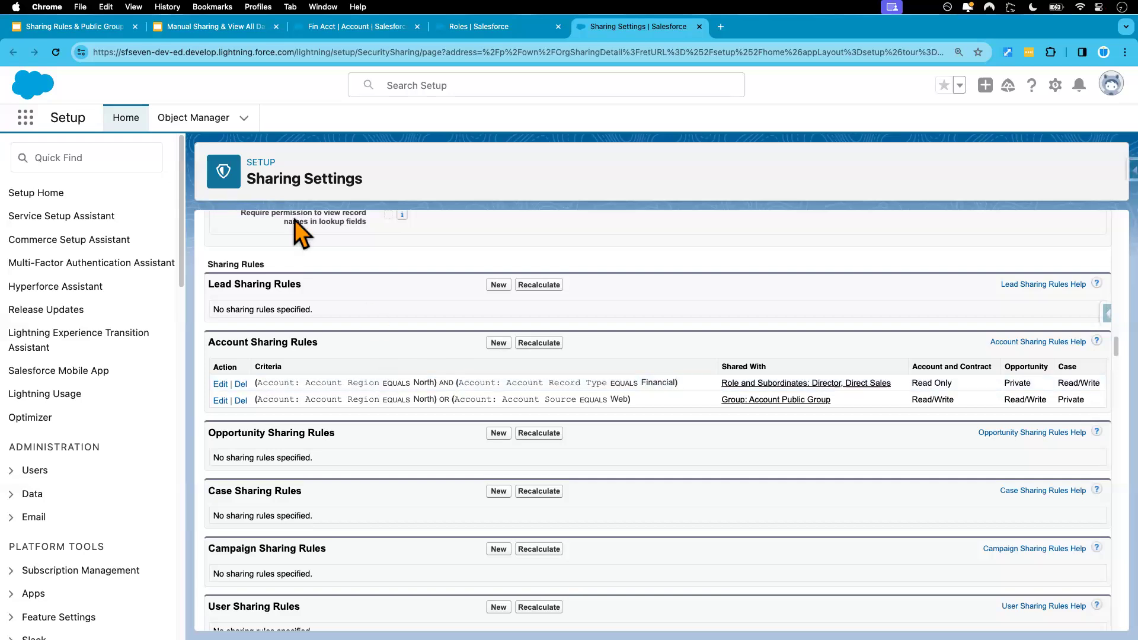
left_click(97, 27)
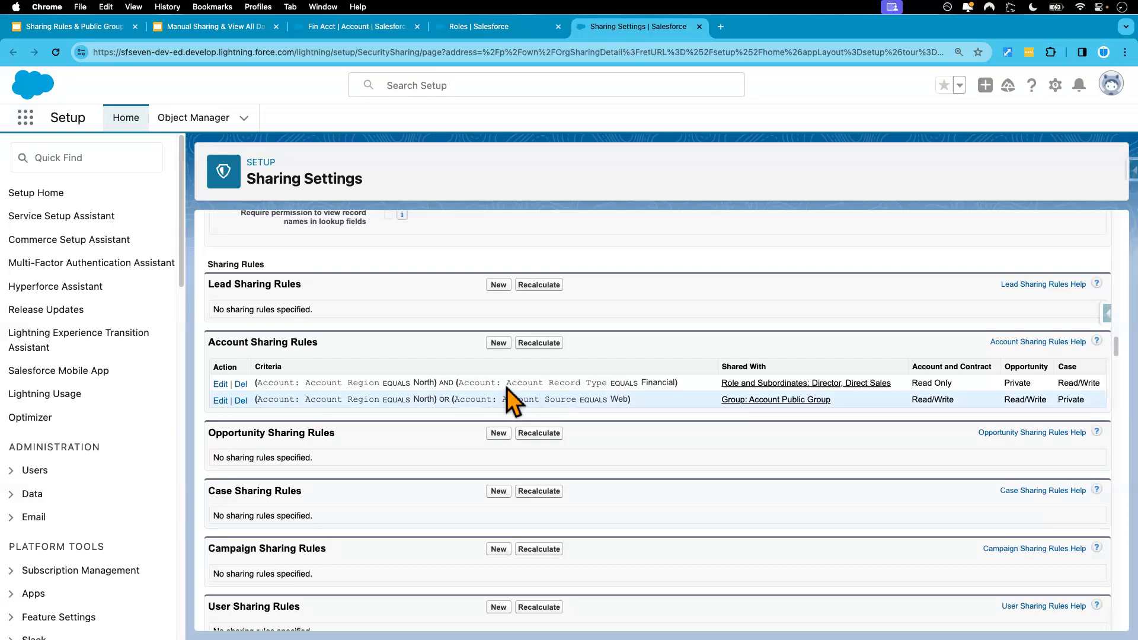
left_click(240, 402)
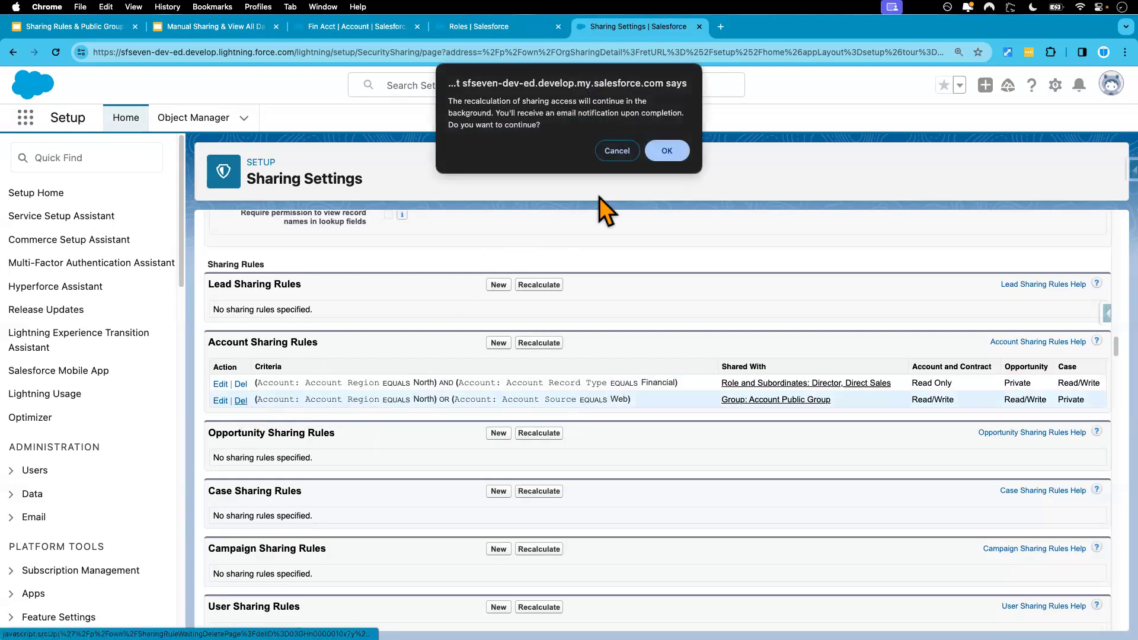
left_click(667, 151)
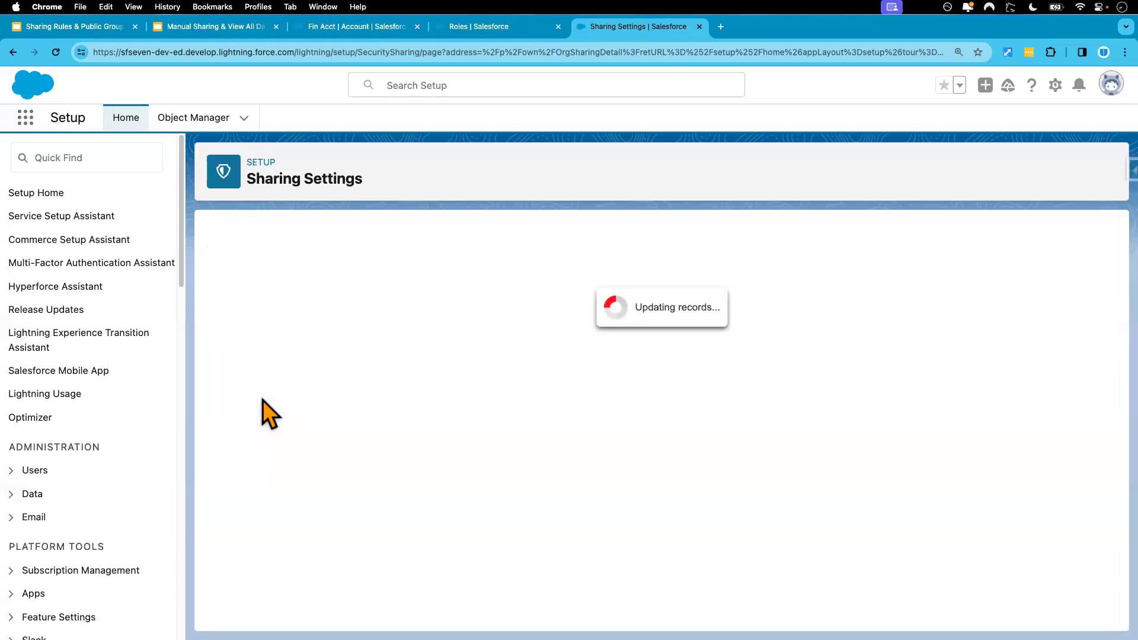
Delete the account sharing rule for North Financial accounts shared with the Director, Direct Sales role and subordinates
scroll(339, 496, "down", 4)
scroll(339, 497, "down", 20)
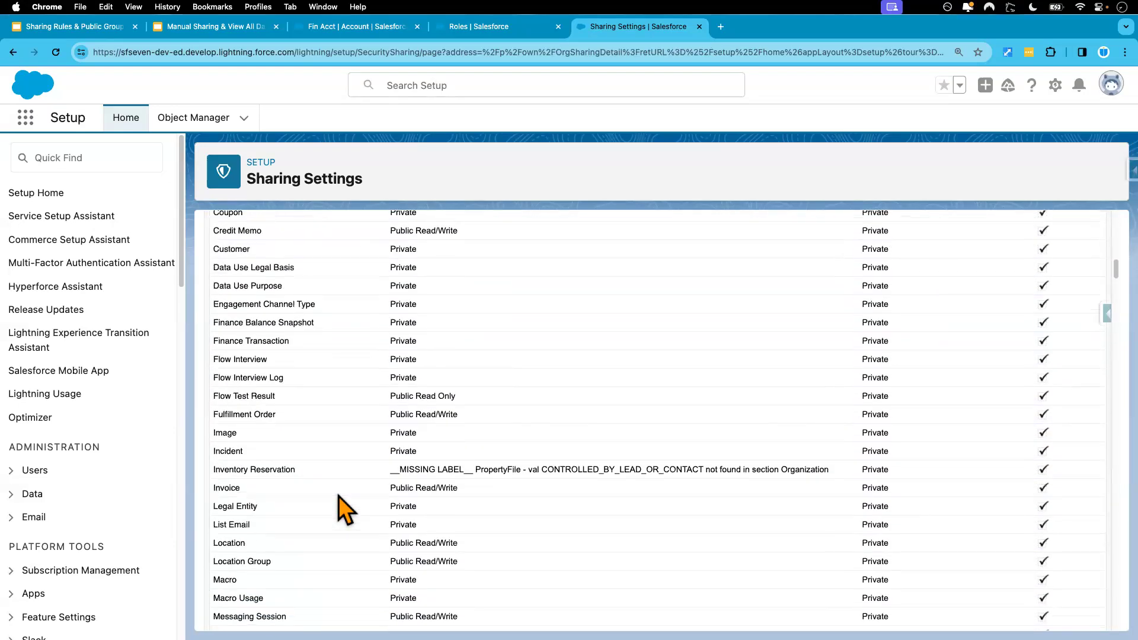
scroll(339, 496, "up", 3)
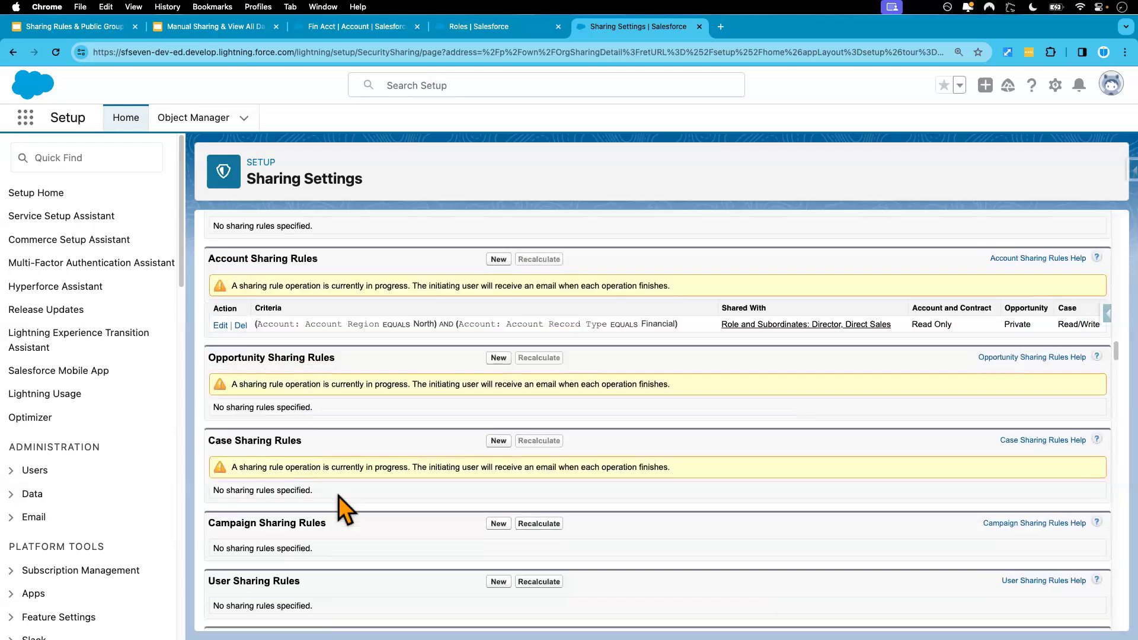
left_click(240, 361)
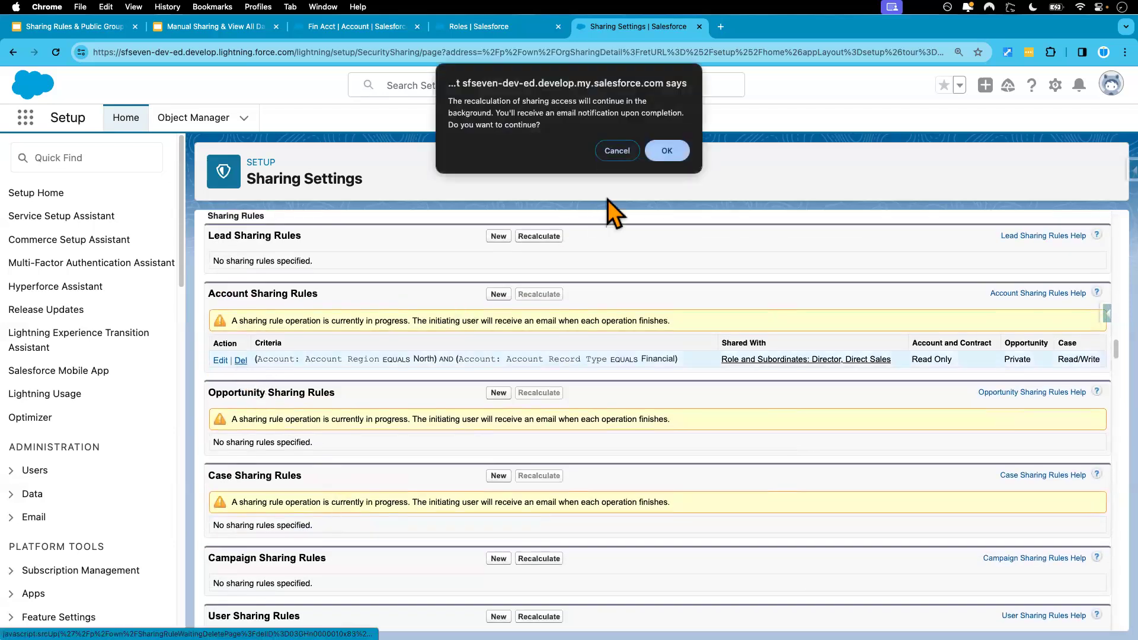
left_click(662, 169)
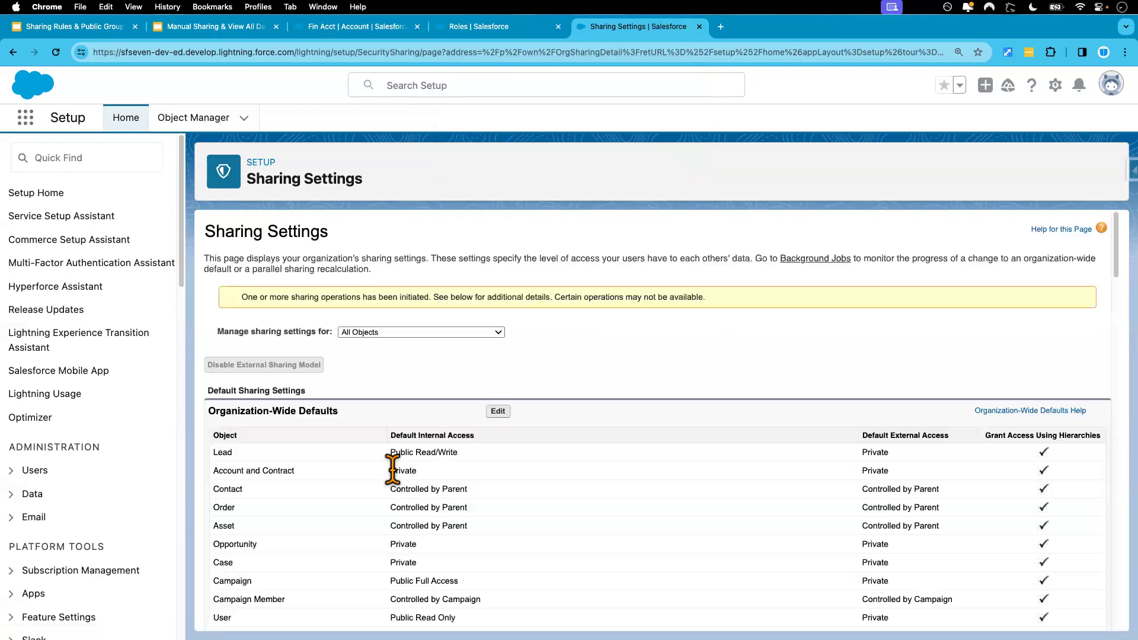
Reload the admin's Sharing Settings, and refresh the test user's All Accounts list to check access without the sharing rules
left_click(55, 52)
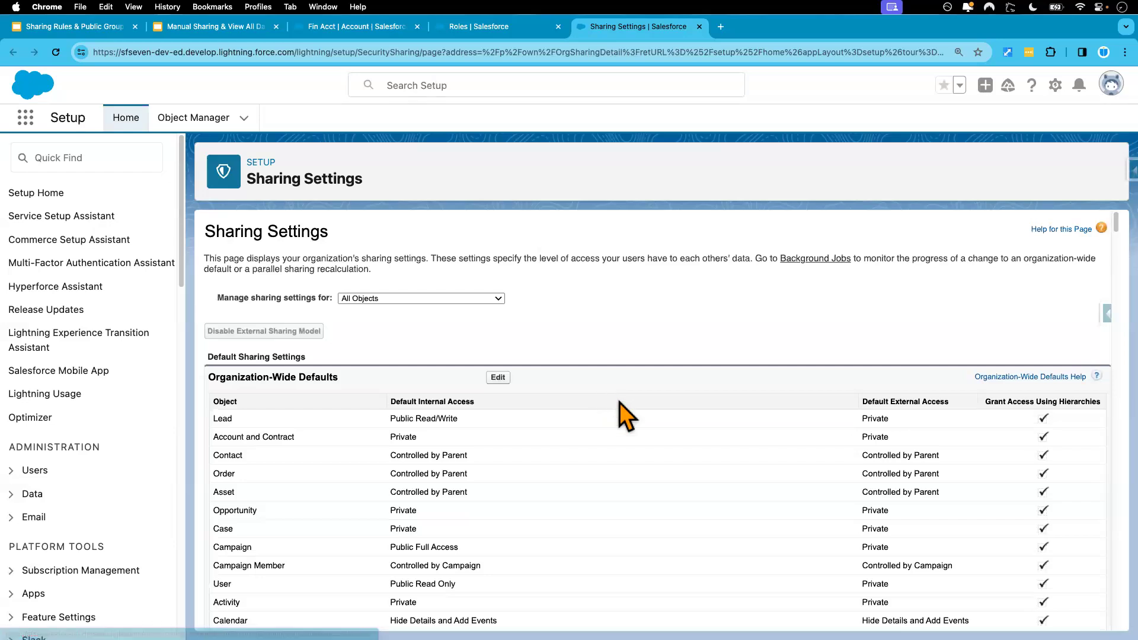
key("ctrl+Right")
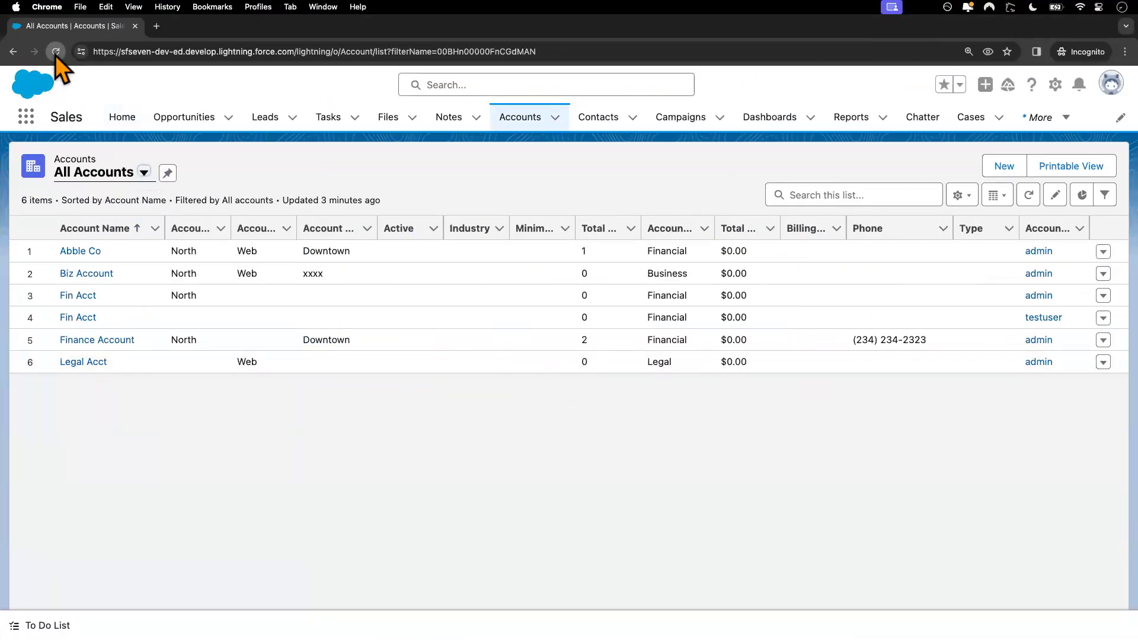
left_click(55, 52)
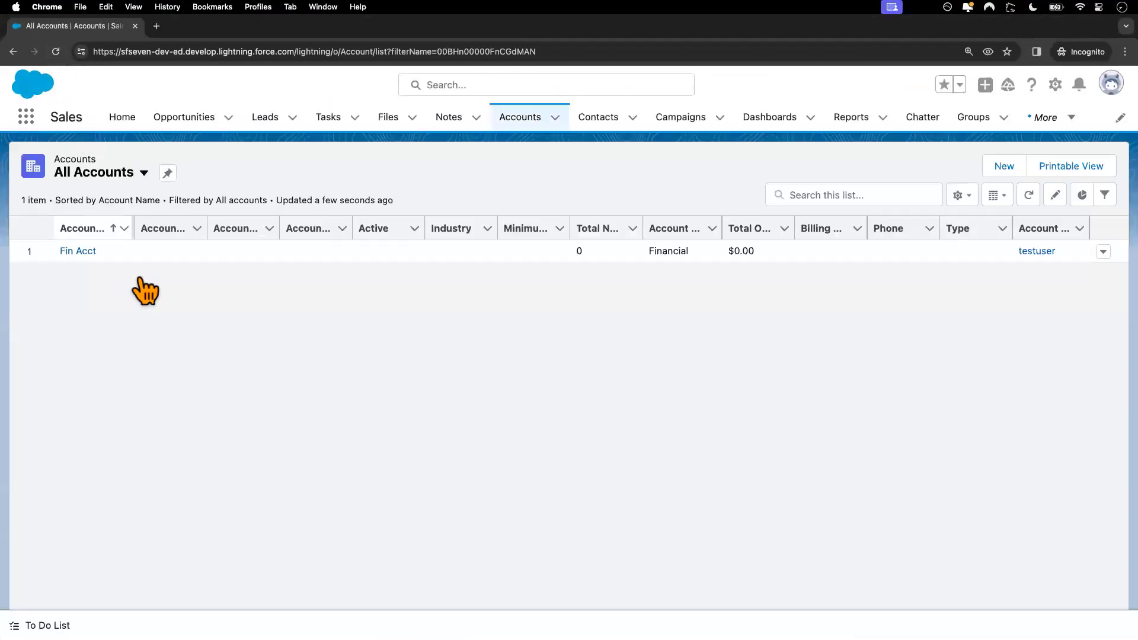